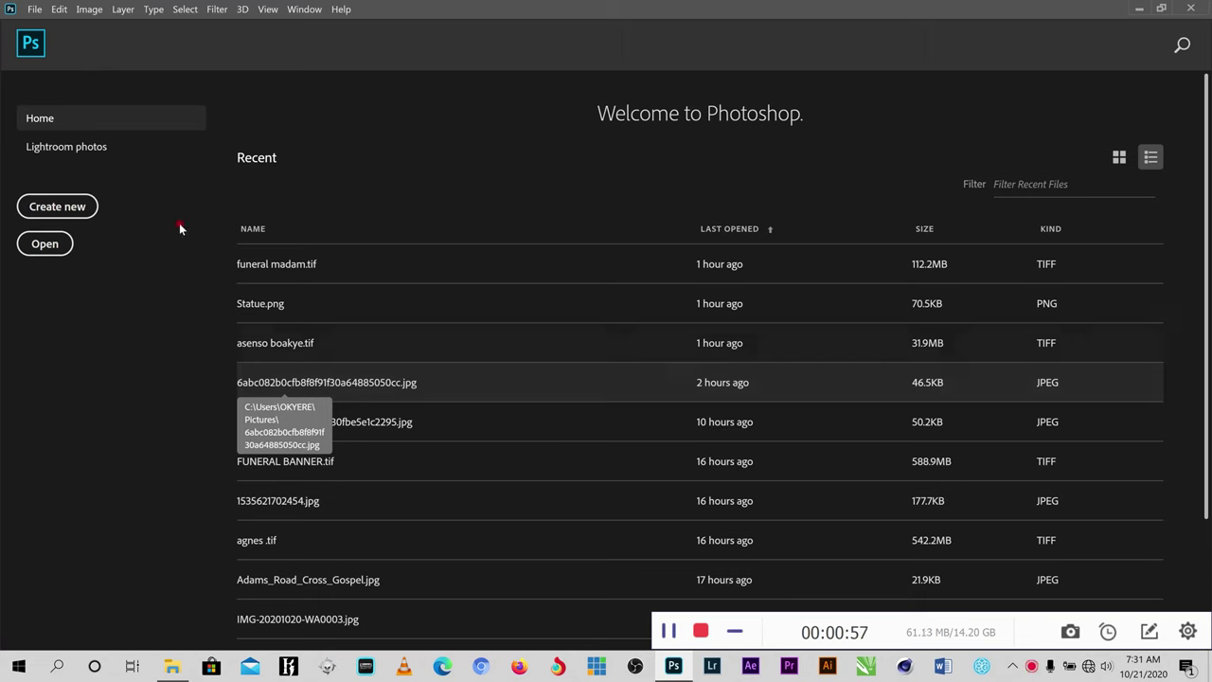
# - Create a new A3 document, 297 × 420 mm, at 300 pixels/inch in 8-bit RGB Color with white background contents
pyautogui.click(57, 208)
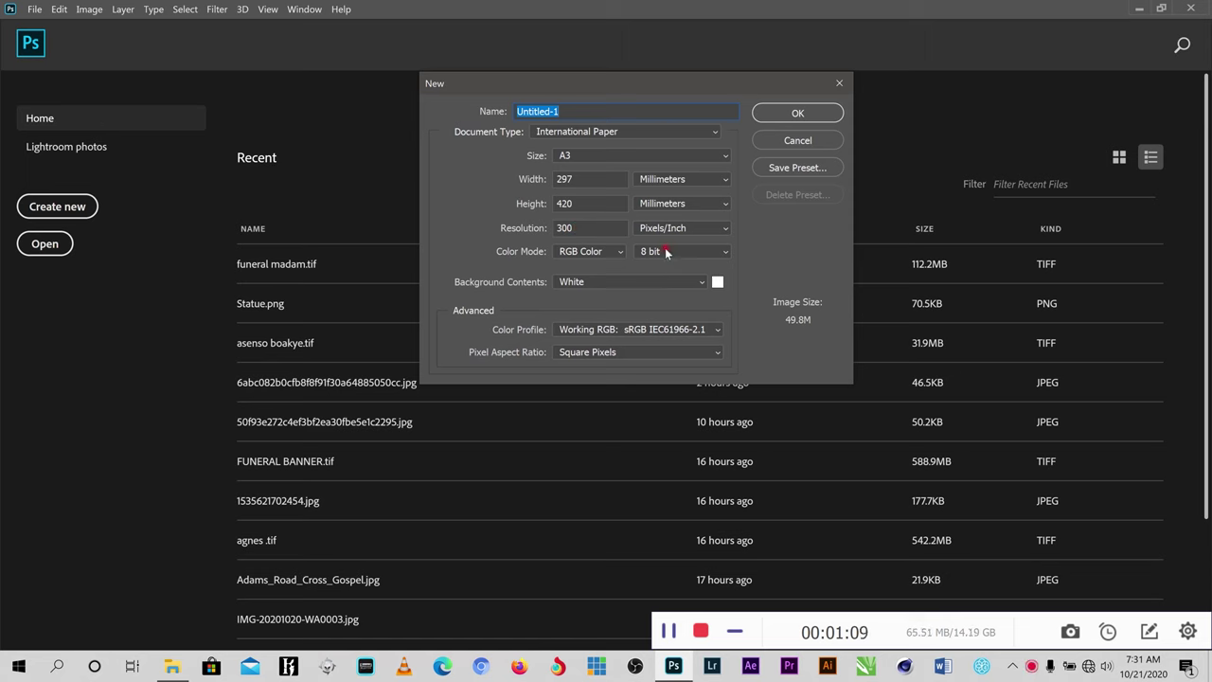
pyautogui.click(798, 114)
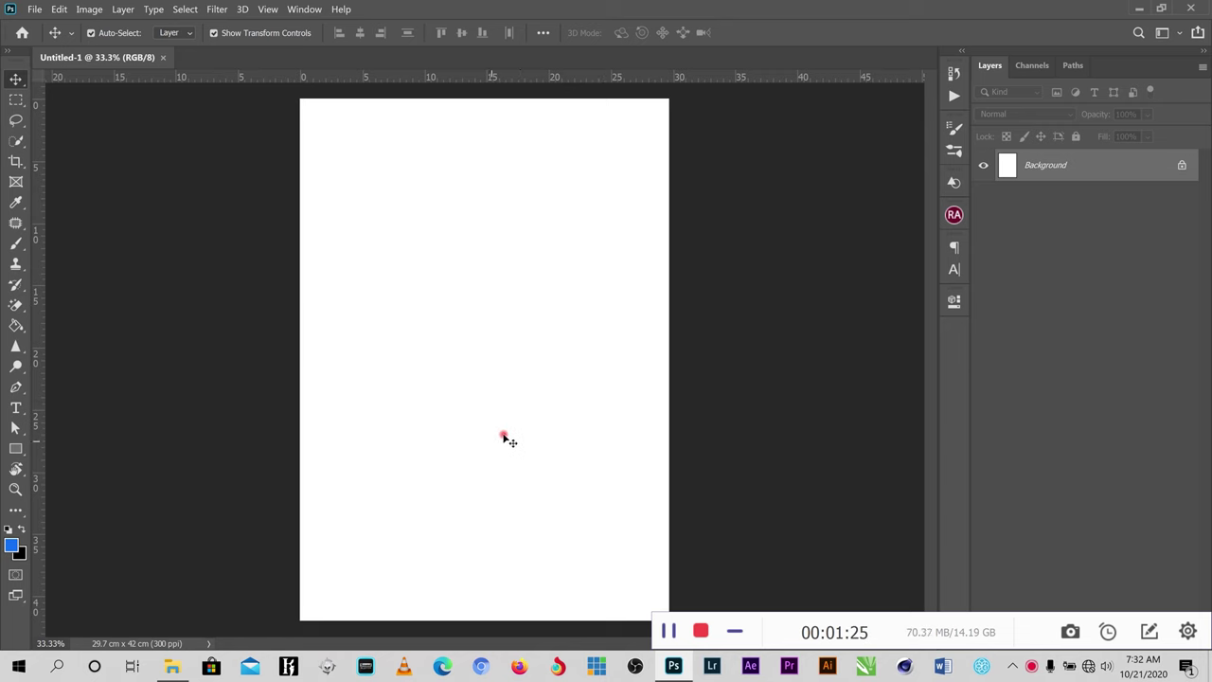
# - Draw a rectangle about 3502 × 2629 px across the lower half of the page and fill it with dark blue 0b1593
pyautogui.click(16, 450)
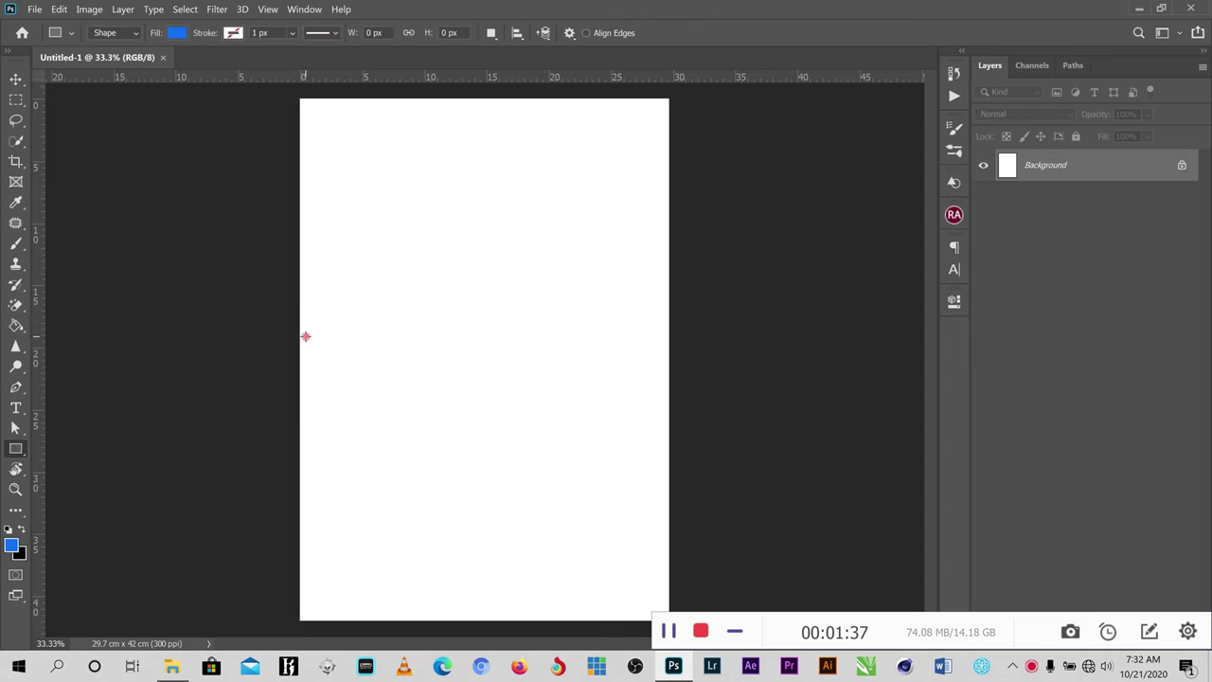
pyautogui.moveTo(299, 345); pyautogui.dragTo(669, 621)
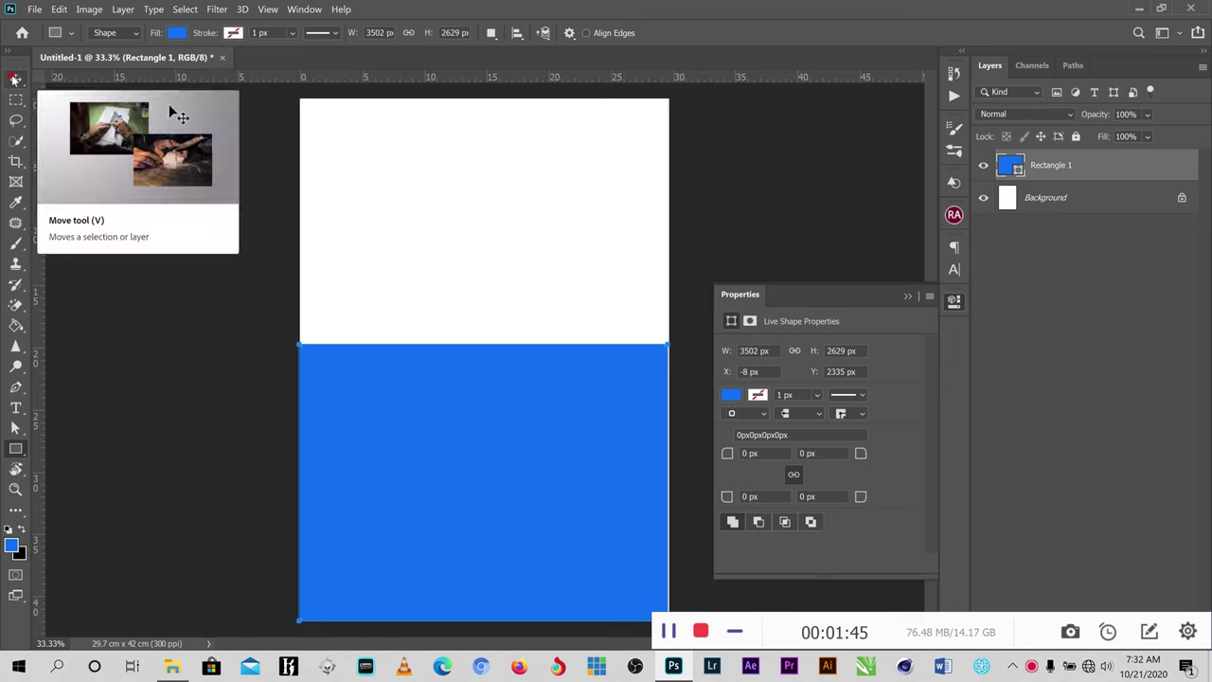
pyautogui.click(174, 34)
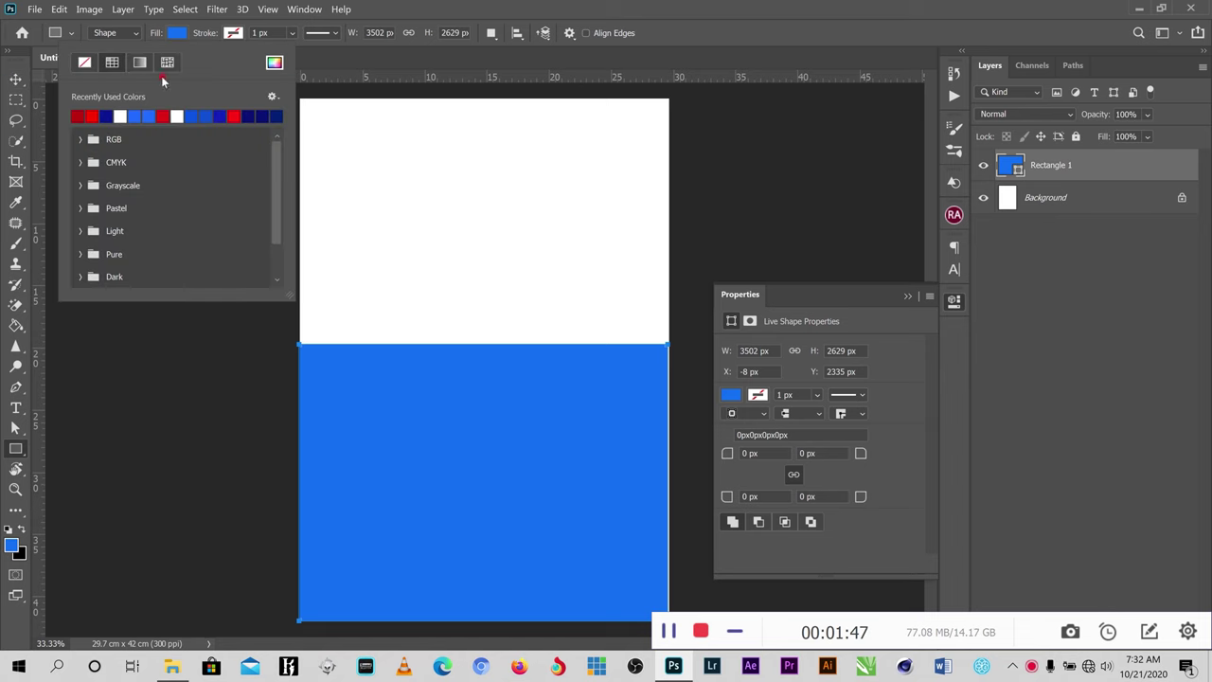
pyautogui.click(107, 115)
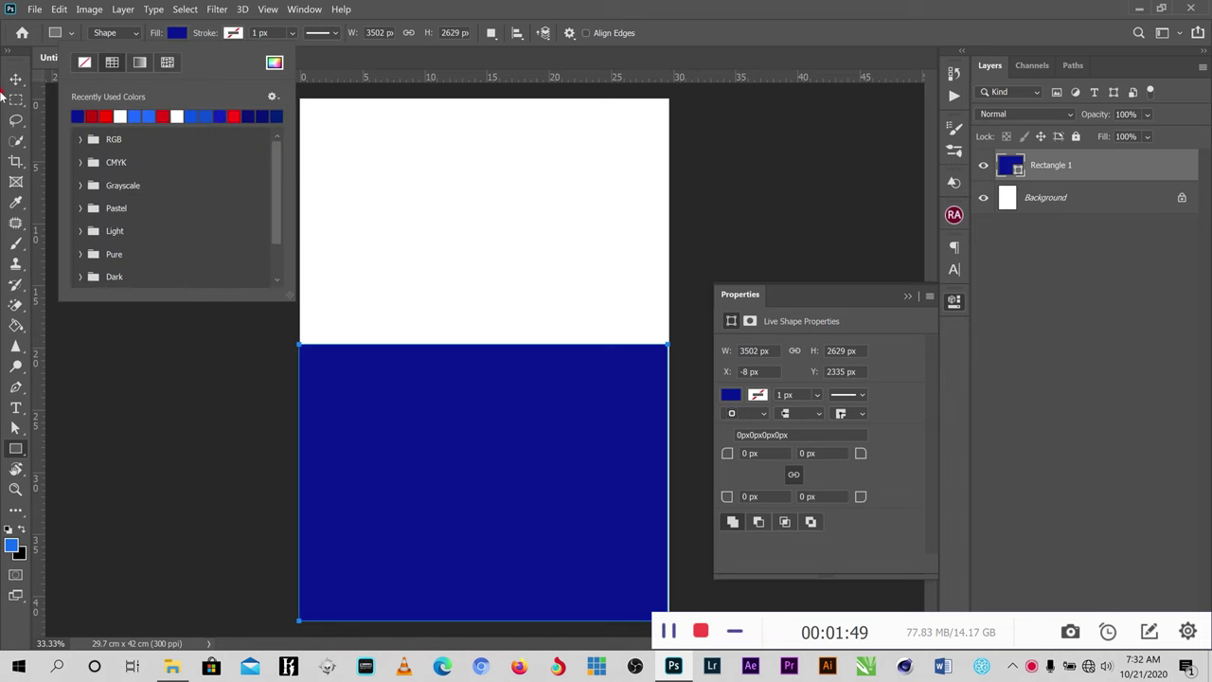
pyautogui.click(274, 63)
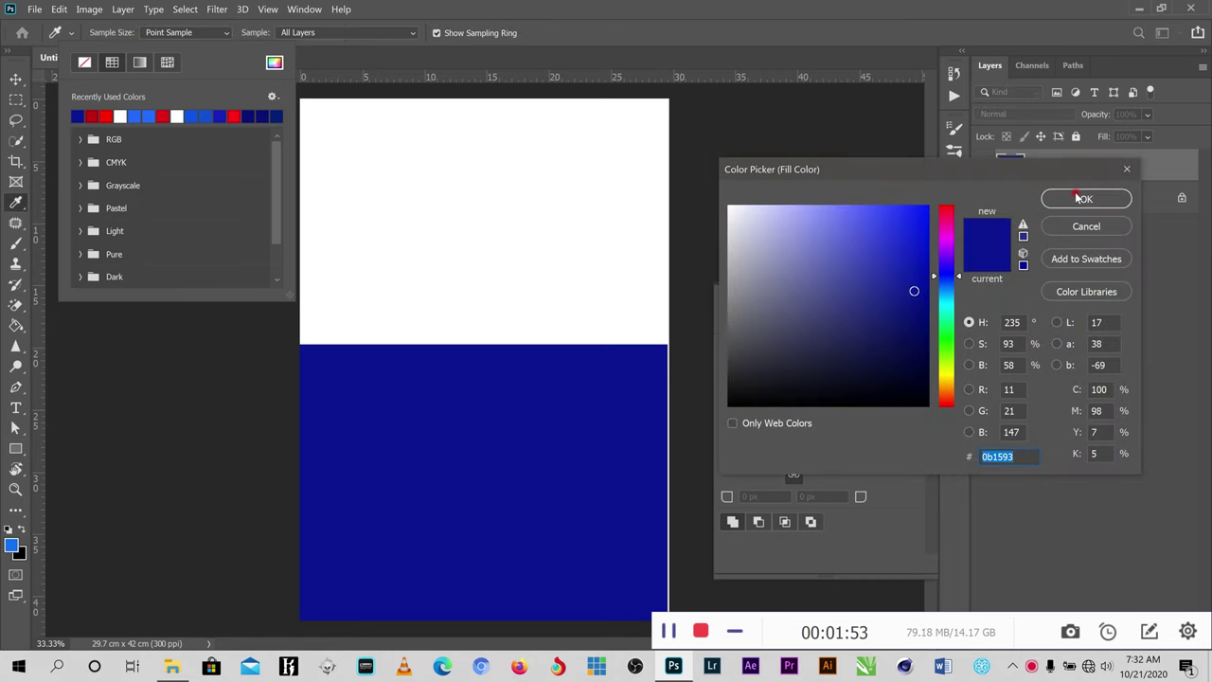
pyautogui.click(1079, 198)
pyautogui.click(461, 495)
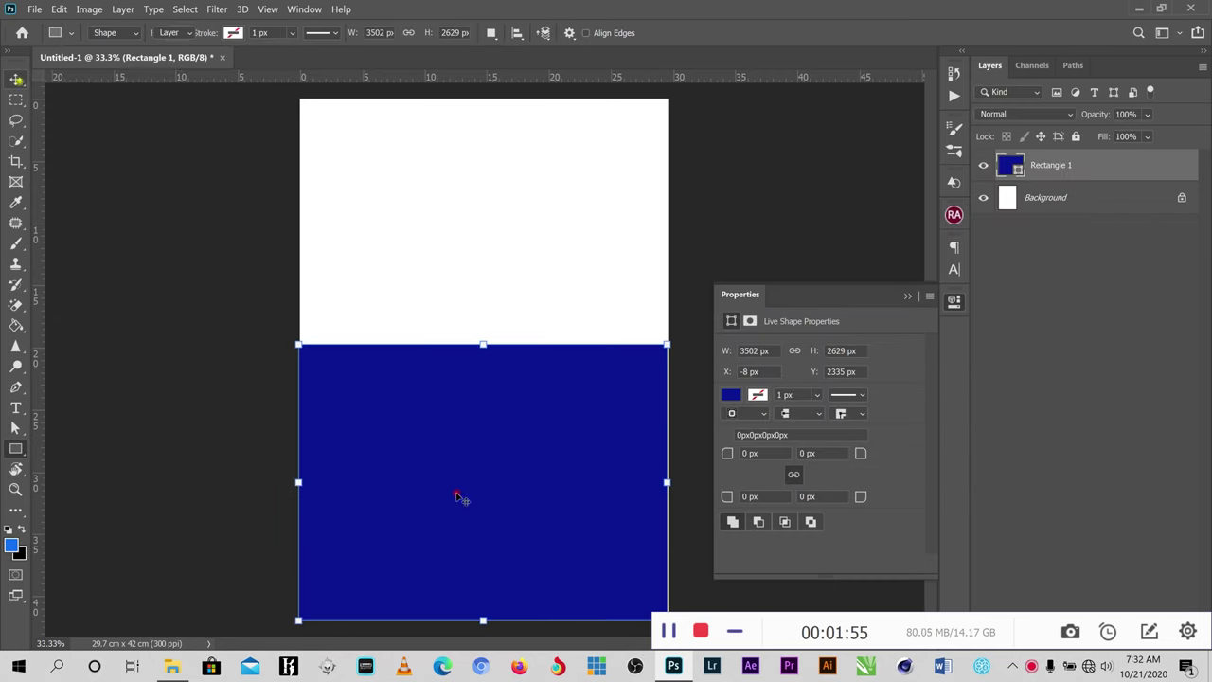
# - Scale the dark blue rectangle to about 102.3% so it spans past both sides of the page
pyautogui.press('v')
pyautogui.moveTo(669, 483); pyautogui.dragTo(675, 483)
pyautogui.moveTo(557, 493); pyautogui.dragTo(552, 490)
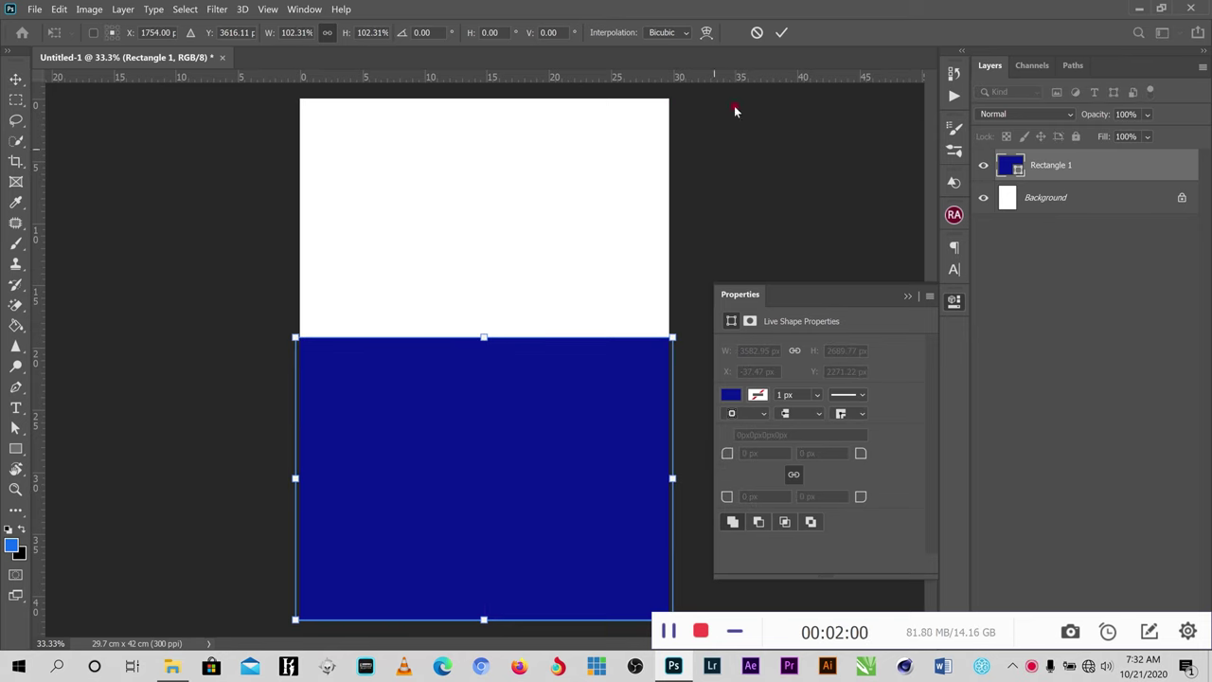
pyautogui.click(781, 32)
pyautogui.click(289, 360)
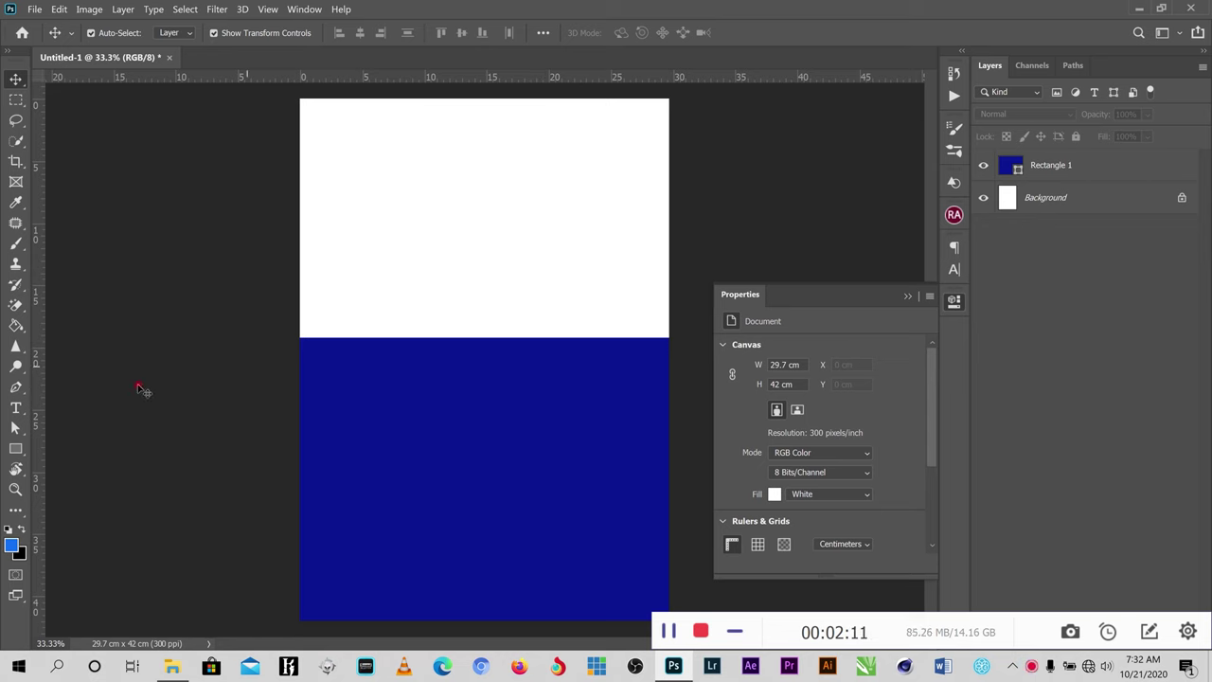
# - Draw a thin strip about 3549 × 88 px along the upper edge of the blue rectangle and fill it dark red
pyautogui.click(16, 448)
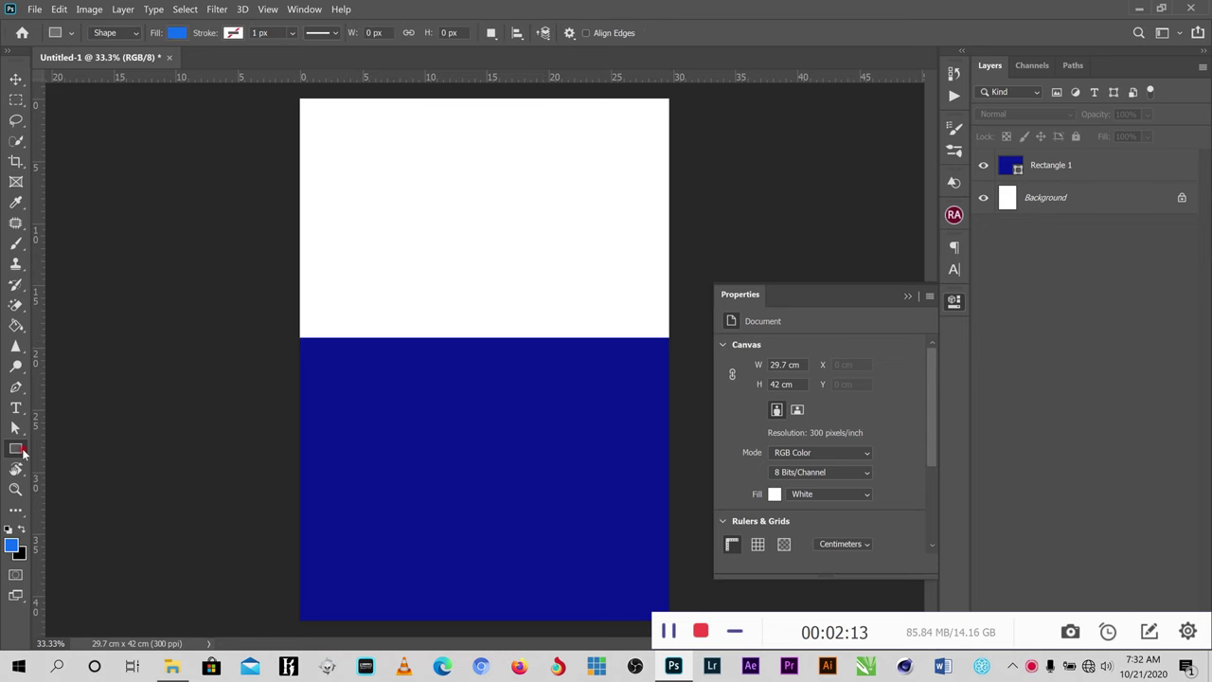
pyautogui.scroll(1, 312, 346)
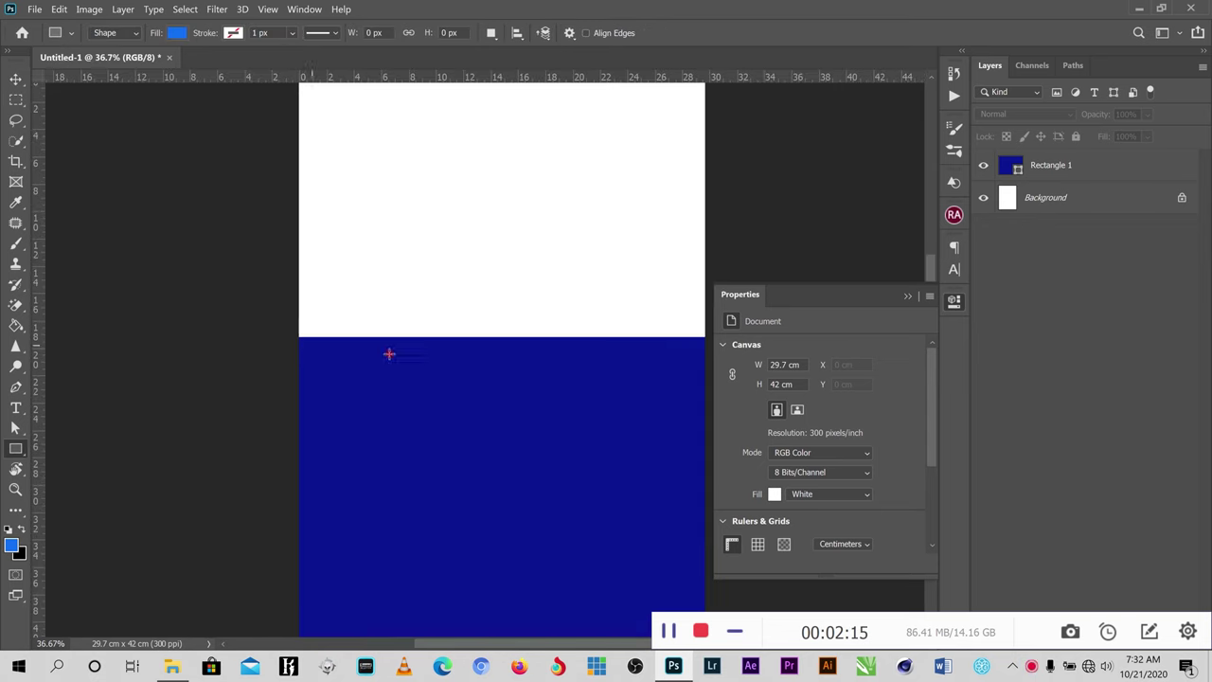
pyautogui.click(907, 295)
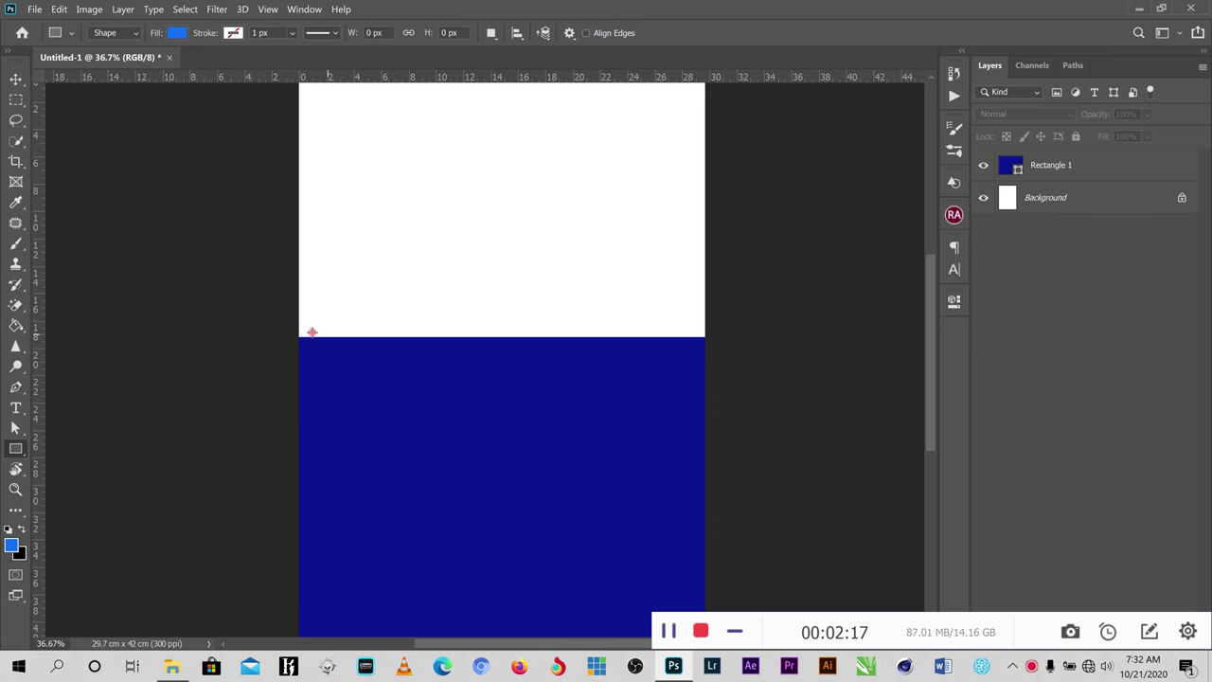
pyautogui.moveTo(294, 336); pyautogui.dragTo(706, 344)
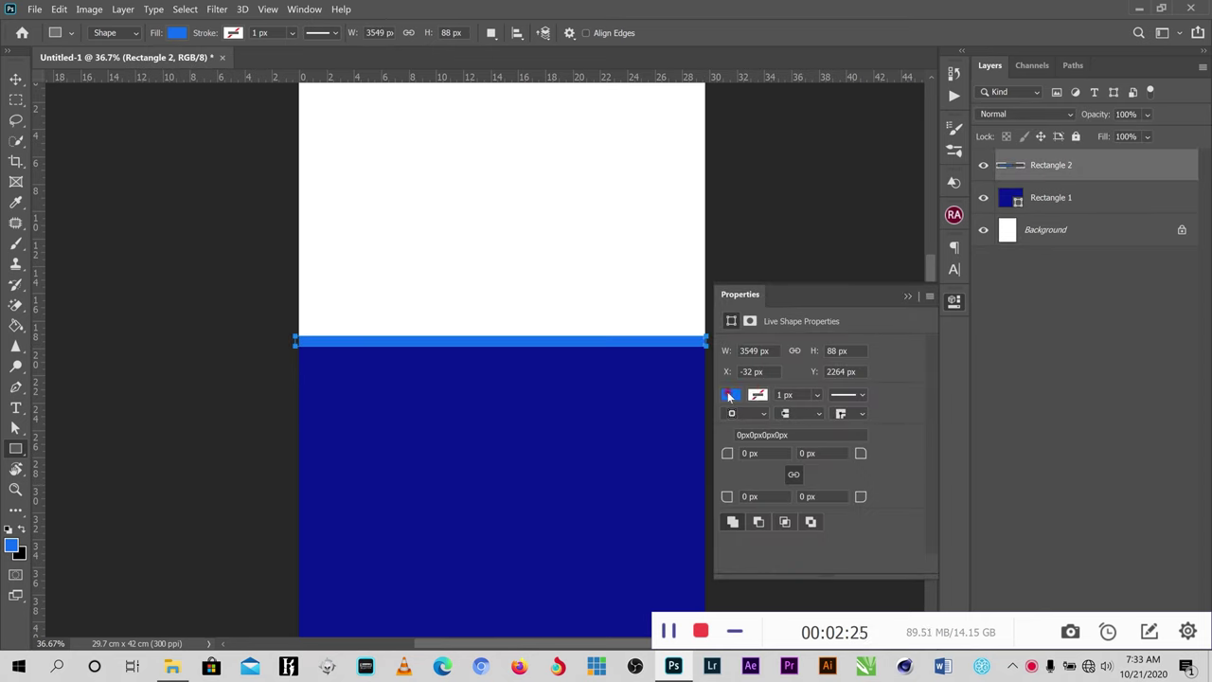
pyautogui.click(729, 395)
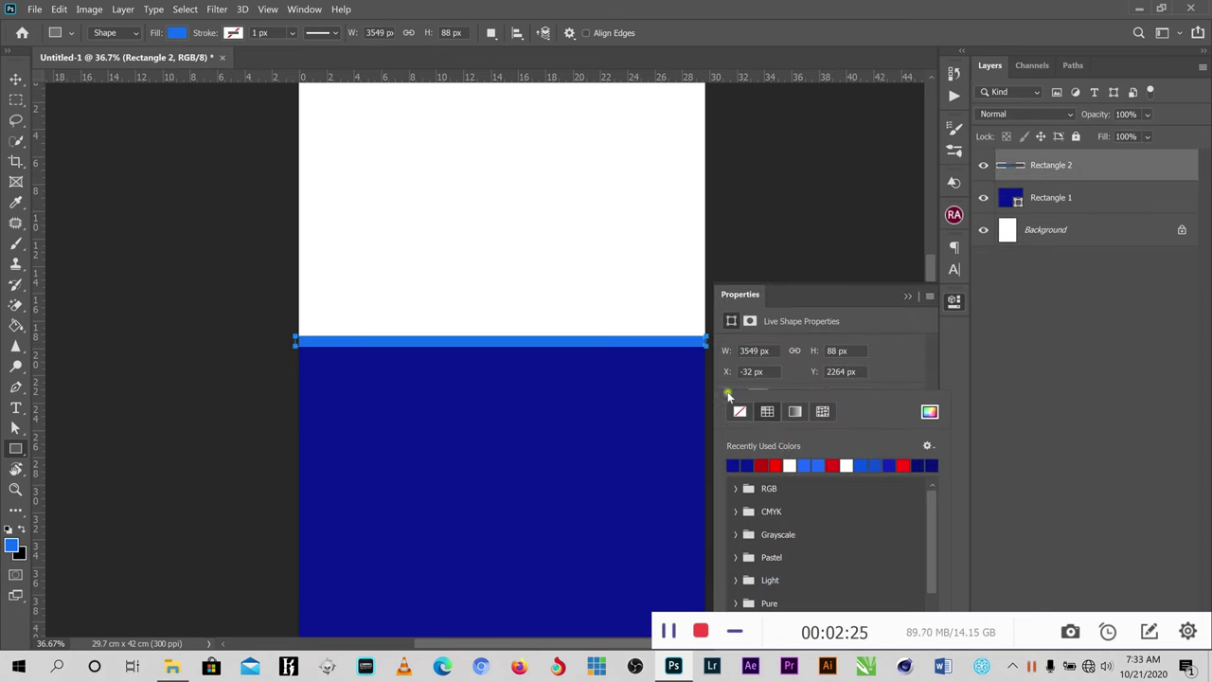
pyautogui.click(763, 464)
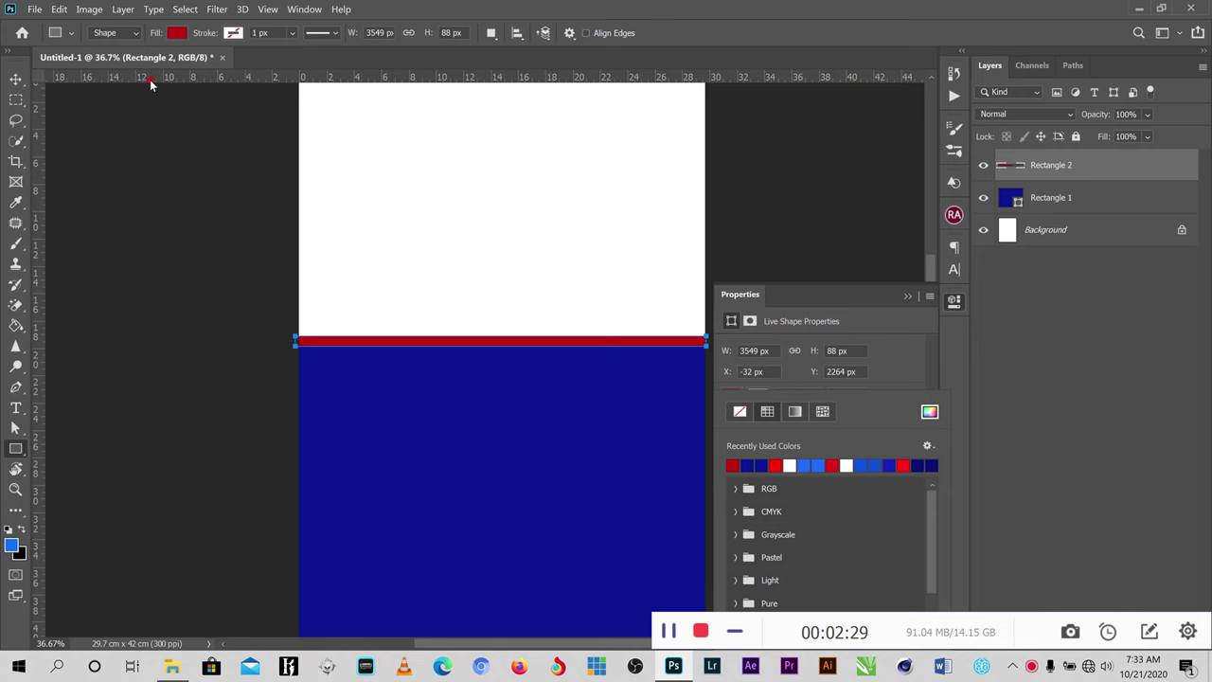
pyautogui.click(20, 80)
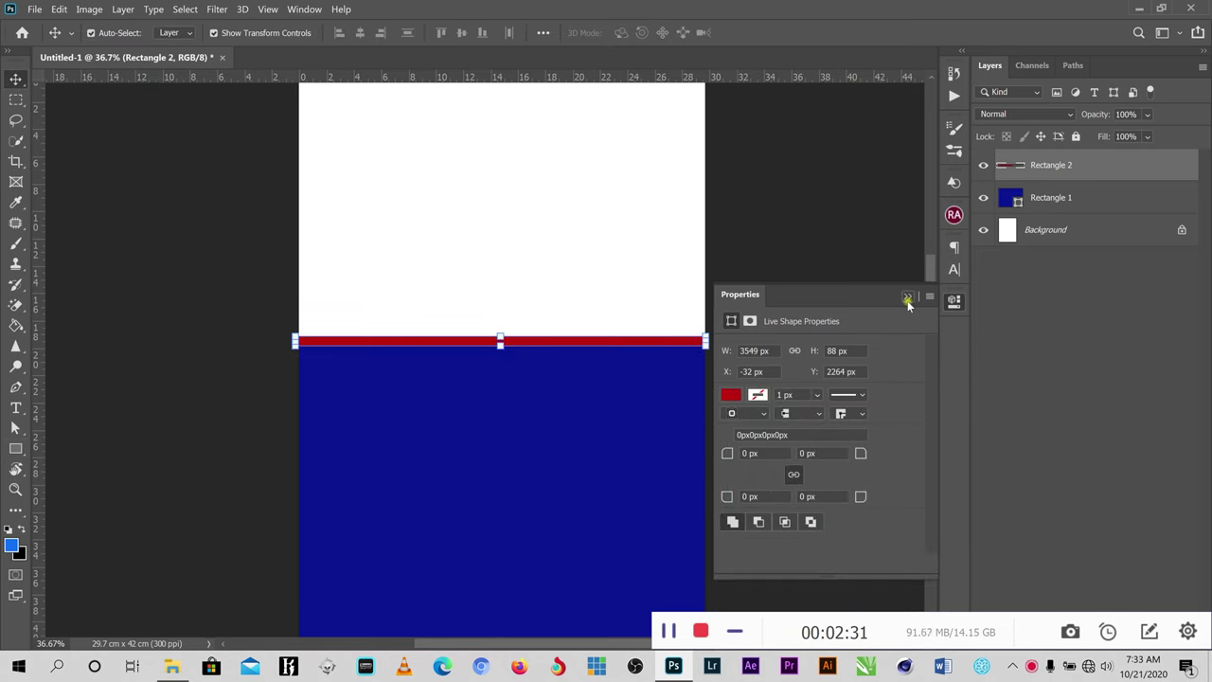
pyautogui.click(907, 299)
pyautogui.click(765, 316)
pyautogui.hotkey('ctrl', '-')
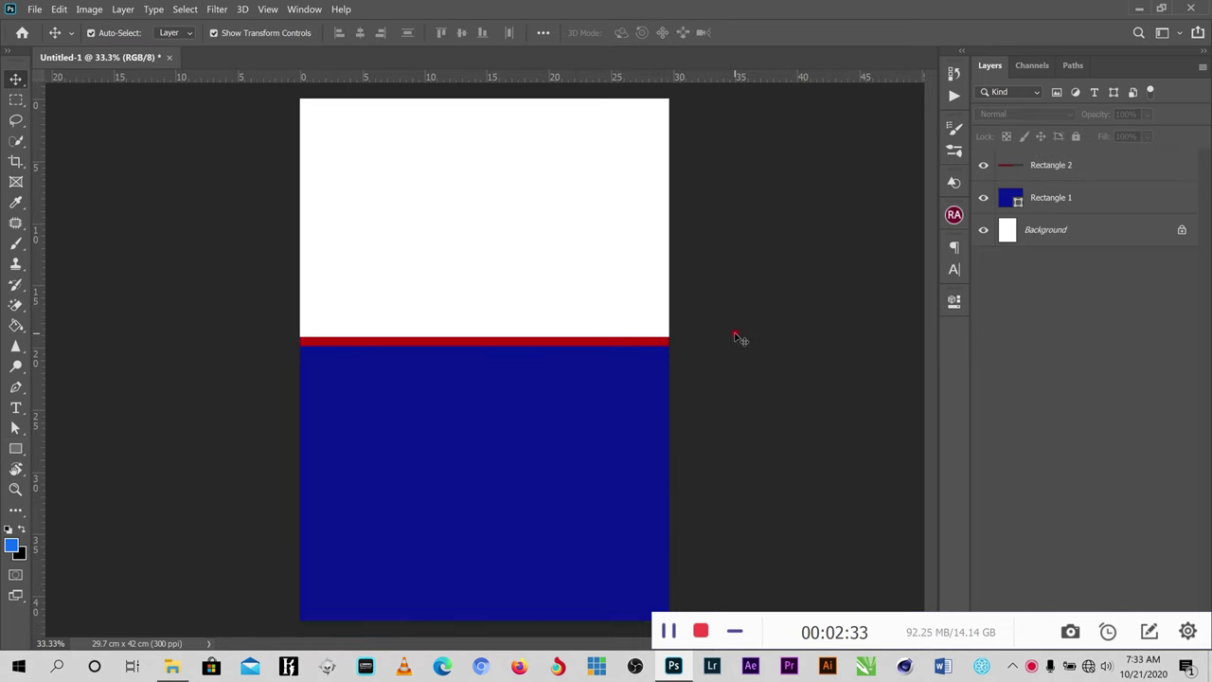
# - Lock both the red strip and blue rectangle layers
pyautogui.moveTo(769, 312); pyautogui.dragTo(554, 344)
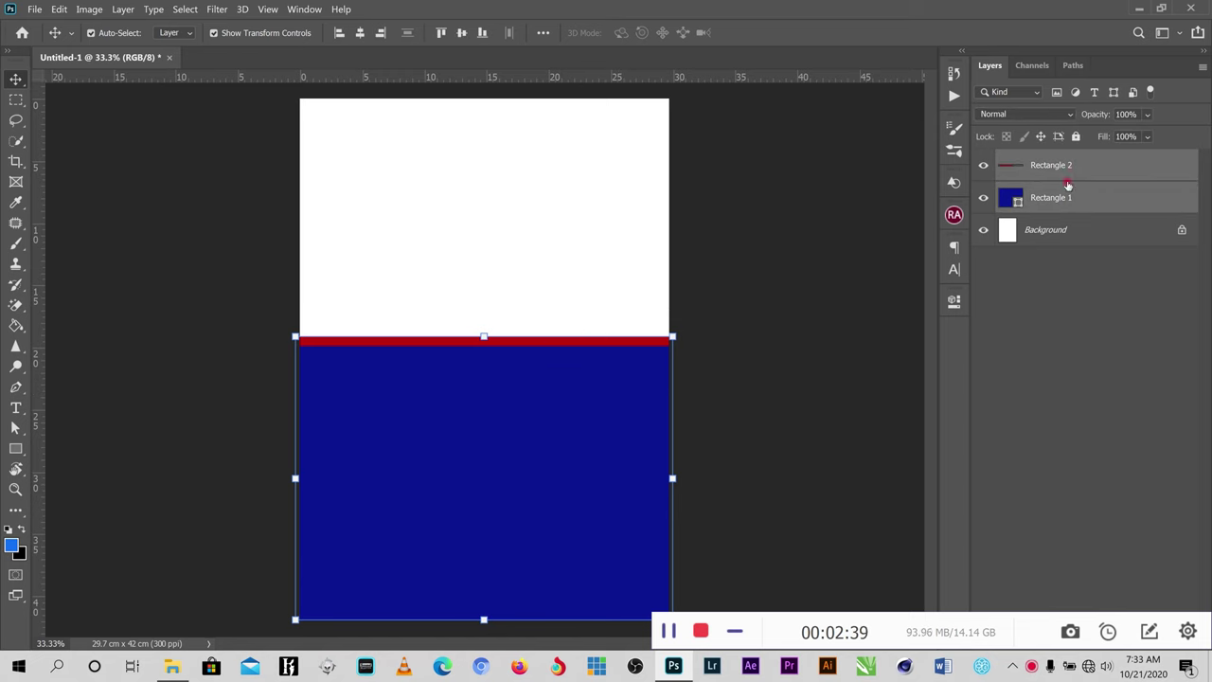
pyautogui.click(1076, 136)
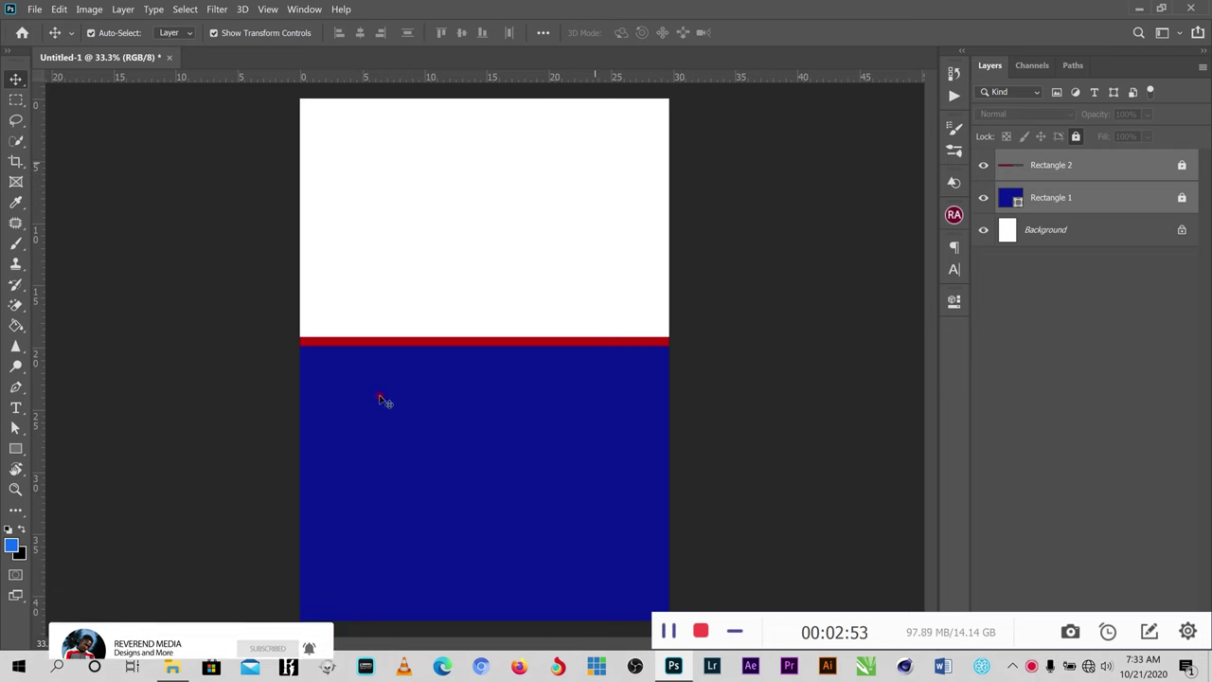
# - Place the npp logo image in the document and move it to the upper right of the white area
pyautogui.click(175, 668)
pyautogui.click(736, 339)
pyautogui.moveTo(724, 337); pyautogui.dragTo(359, 309)
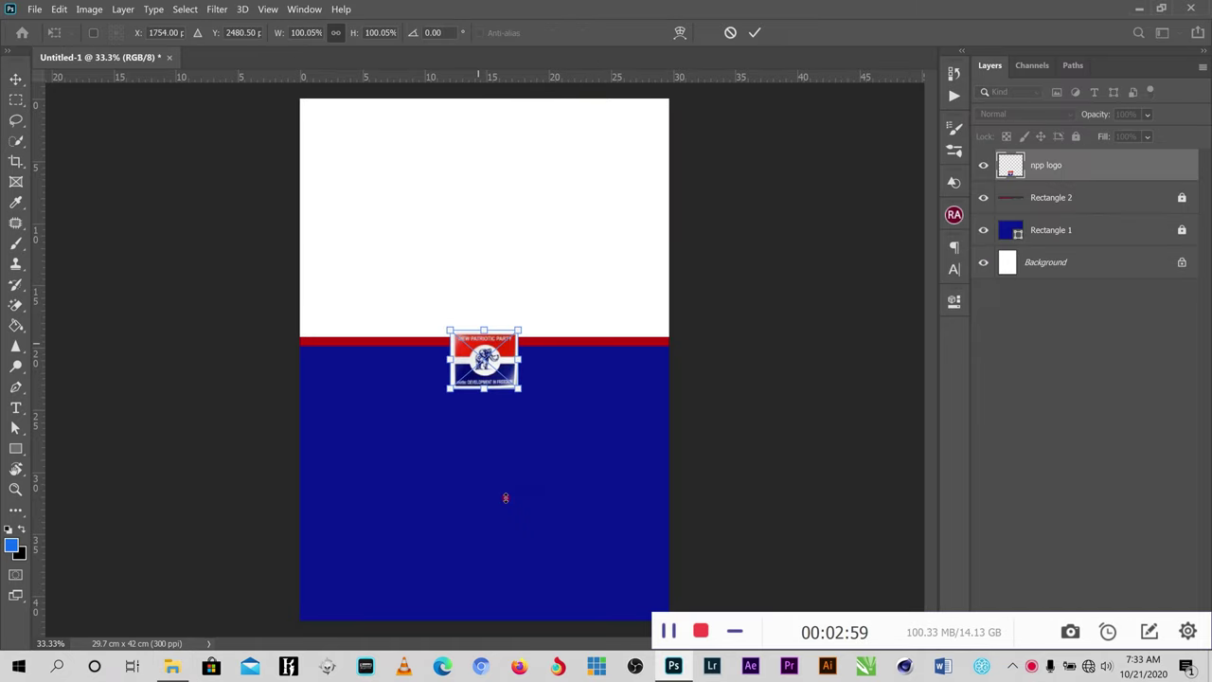
pyautogui.click(755, 32)
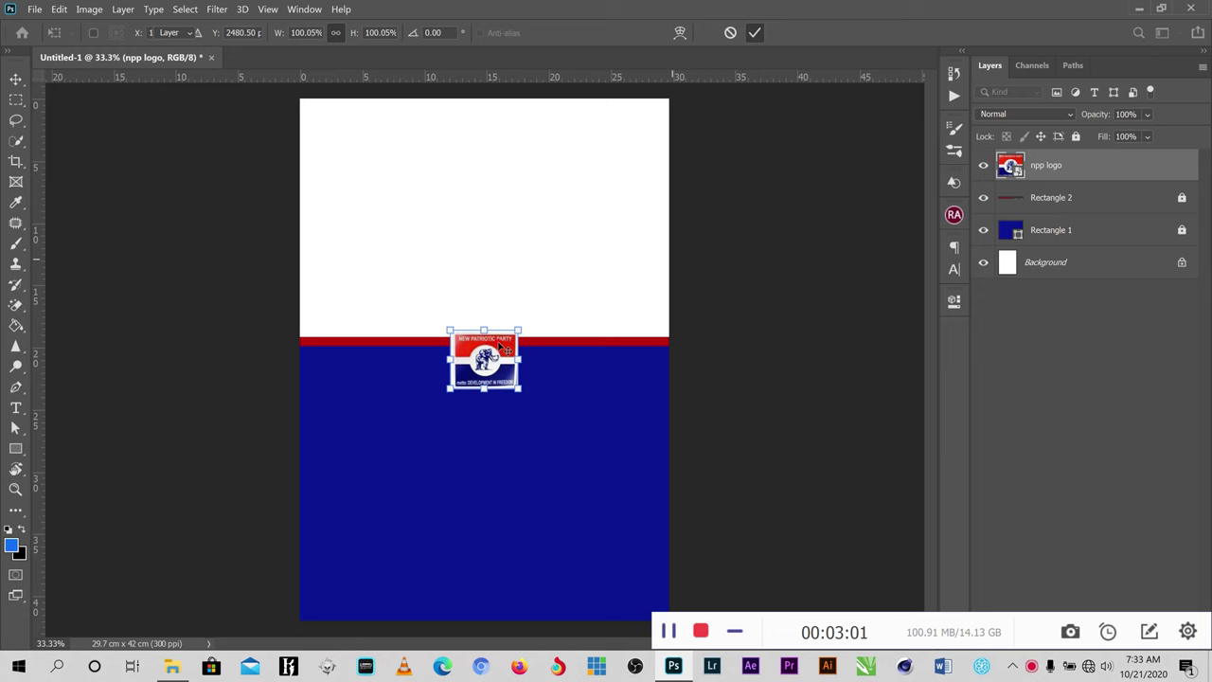
pyautogui.moveTo(502, 356); pyautogui.dragTo(597, 161)
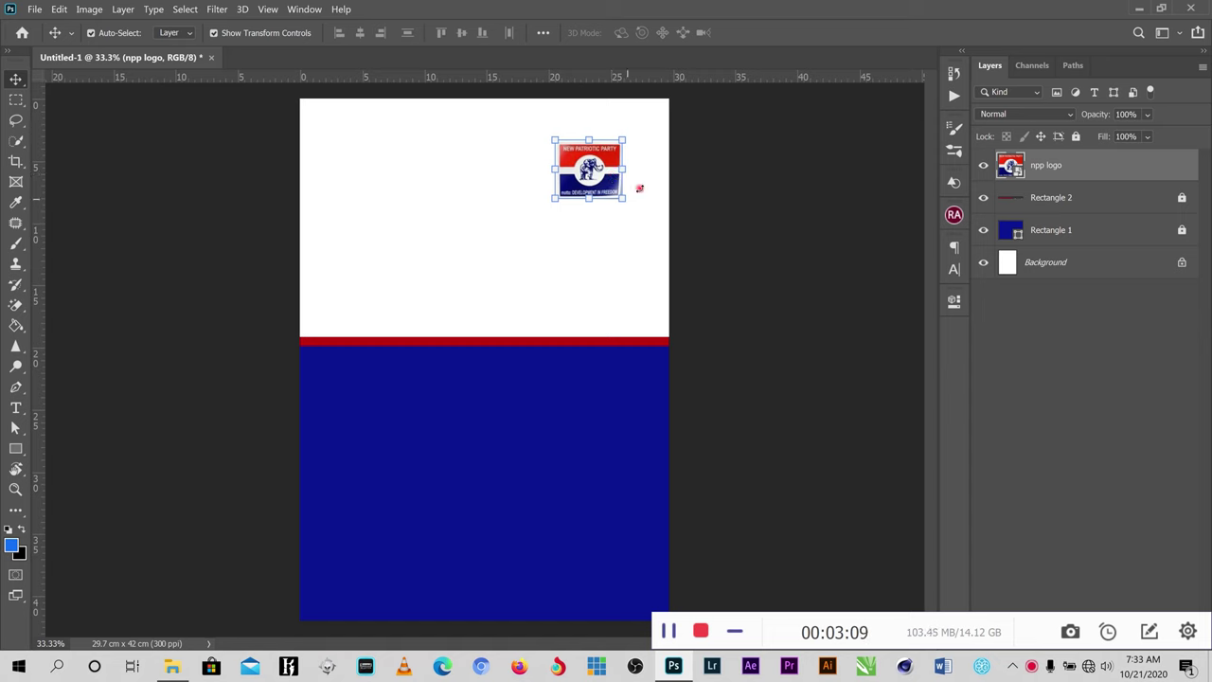
pyautogui.doubleClick(592, 173)
pyautogui.click(588, 170)
# - Add the two-line text "BANTAMA" and "ASENSO -BOAKYE" in the white area above the red strip
pyautogui.click(17, 409)
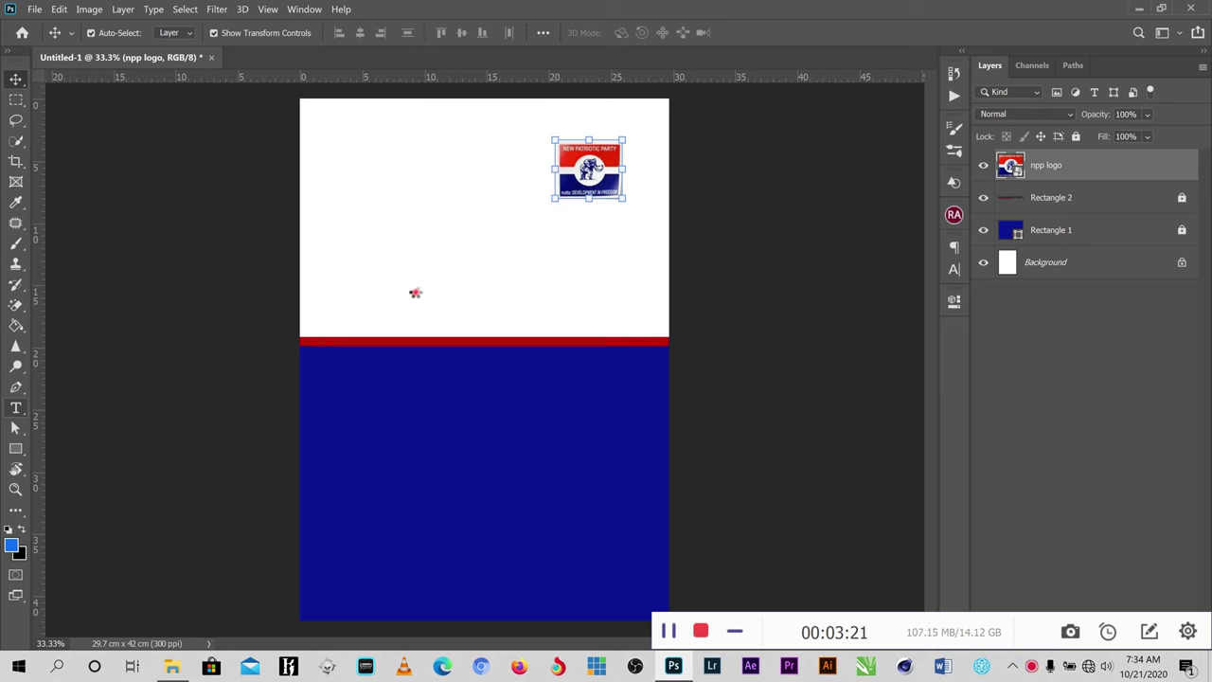
pyautogui.click(422, 272)
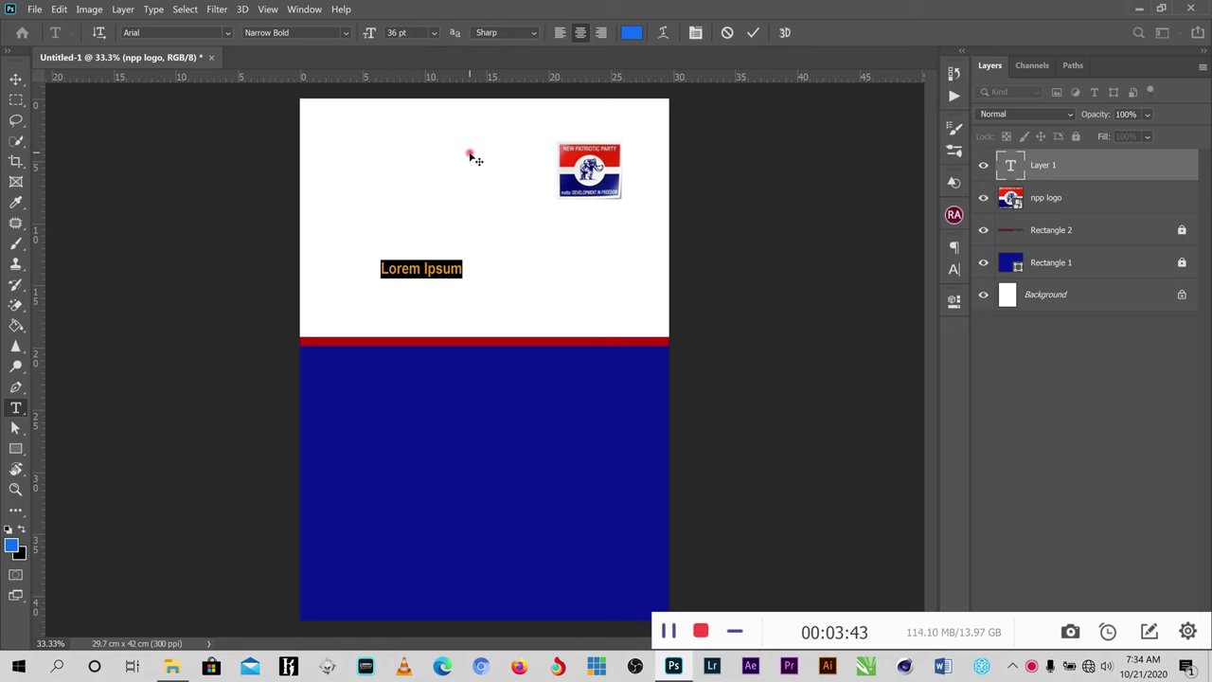
pyautogui.write('BANTAMA ')
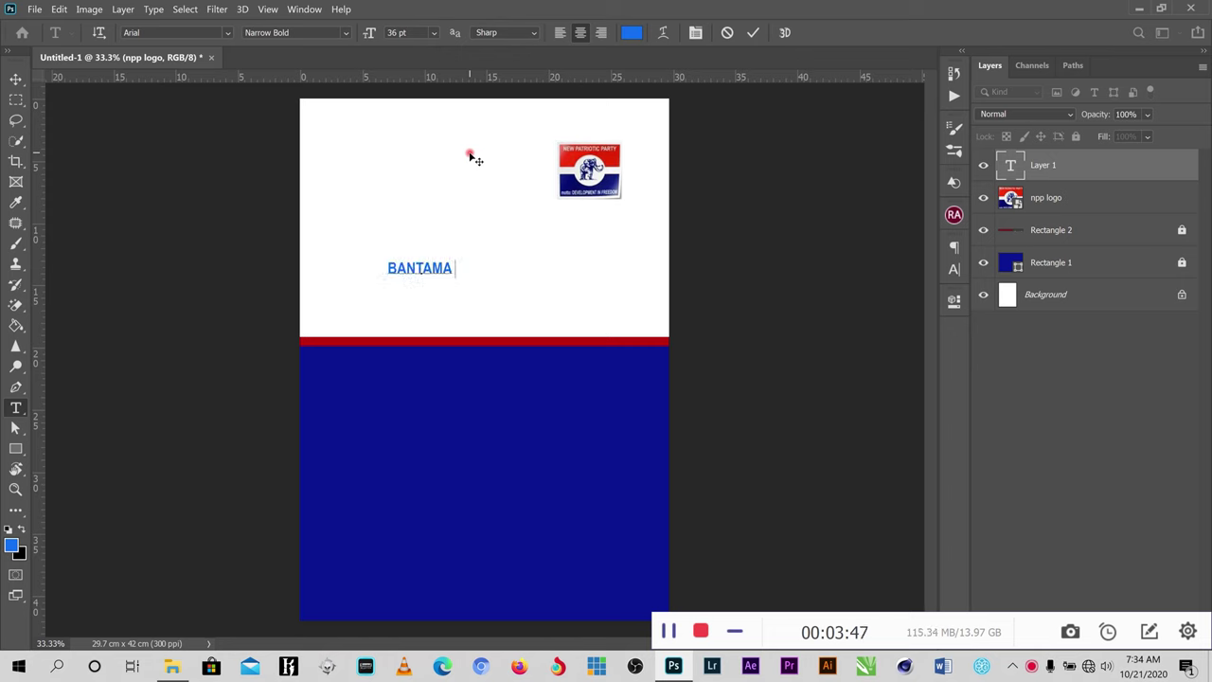
pyautogui.write('ASENSO')
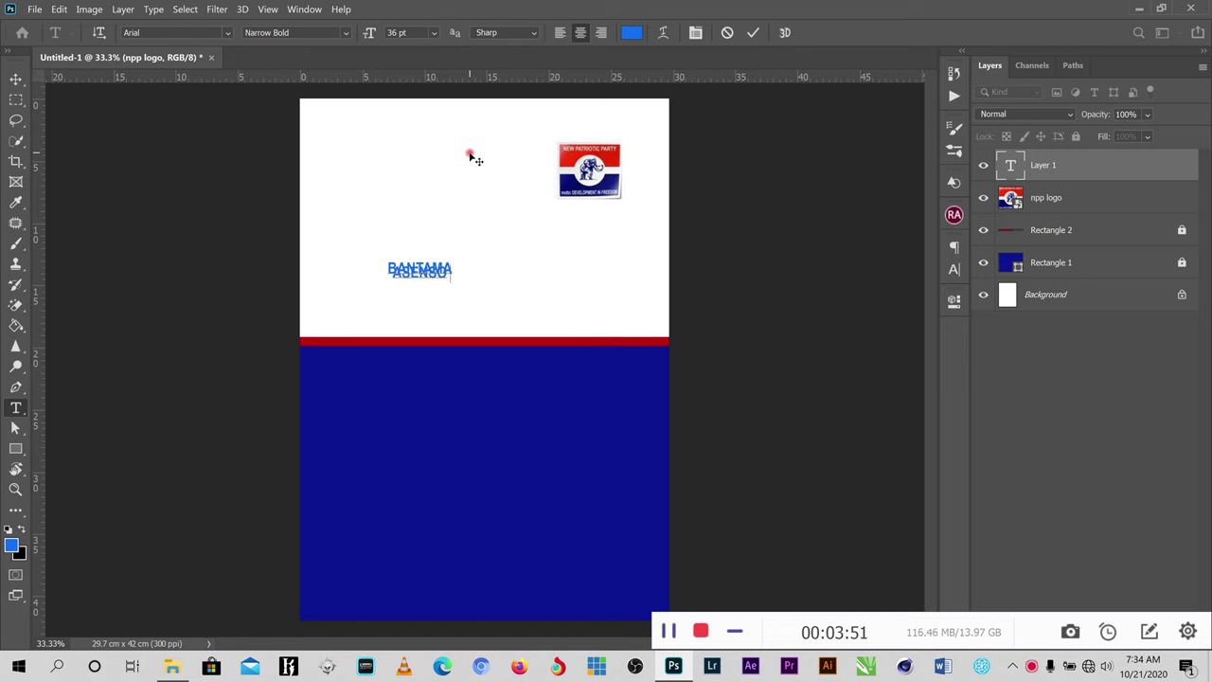
pyautogui.write('-BOAKYE')
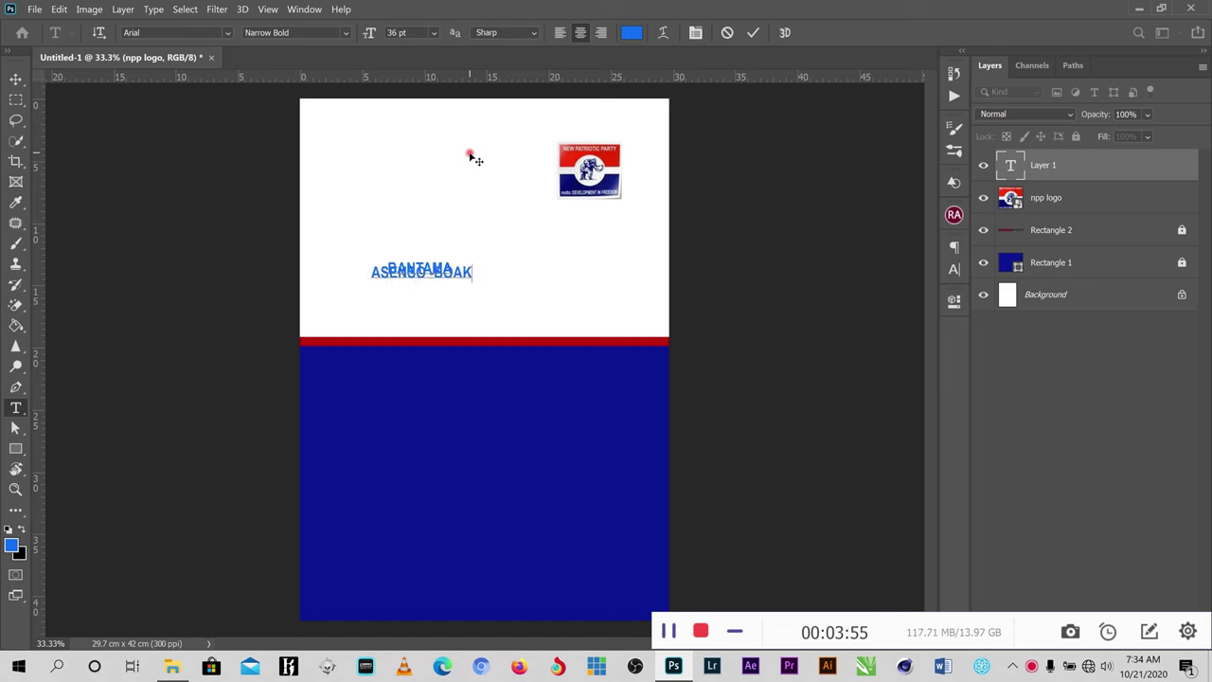
pyautogui.click(757, 33)
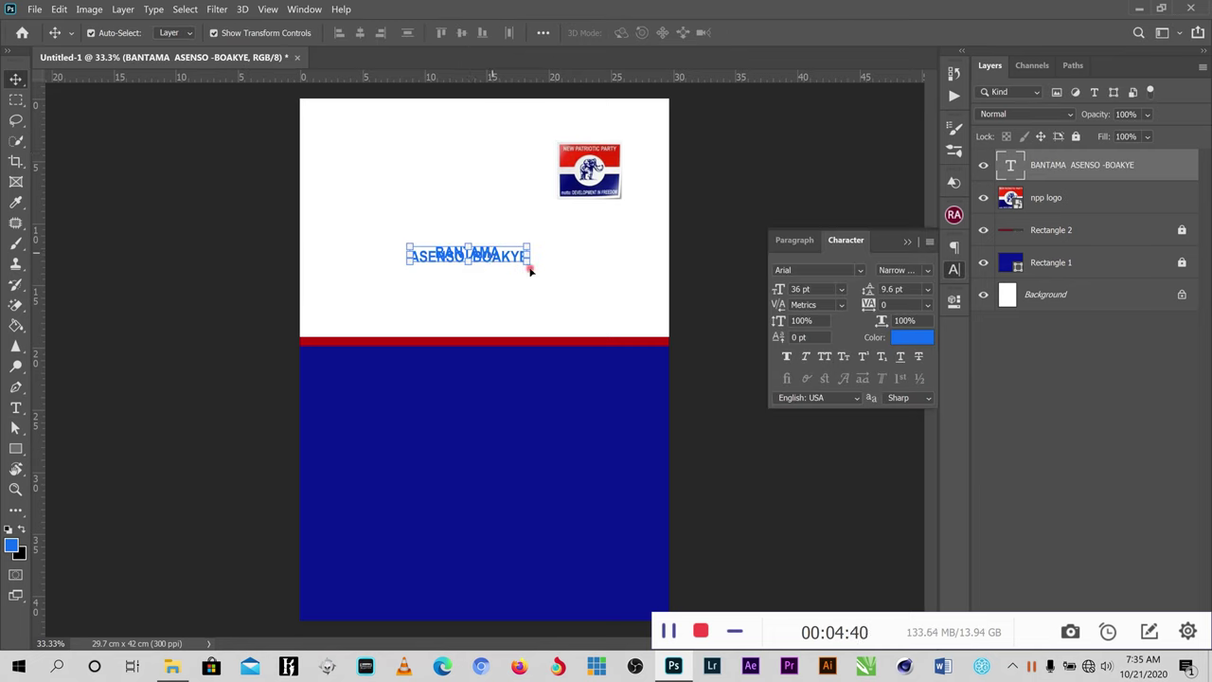
# - Adjust the leading of the two-line text to 35.01 pt
pyautogui.click(926, 291)
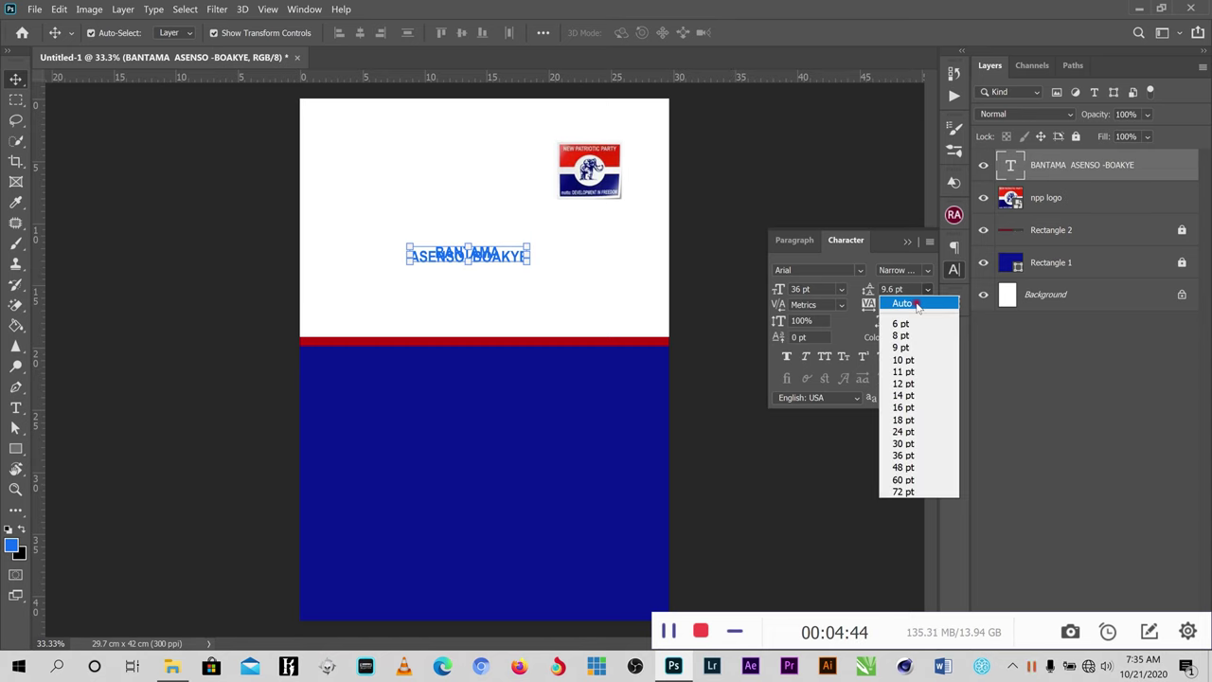
pyautogui.click(914, 301)
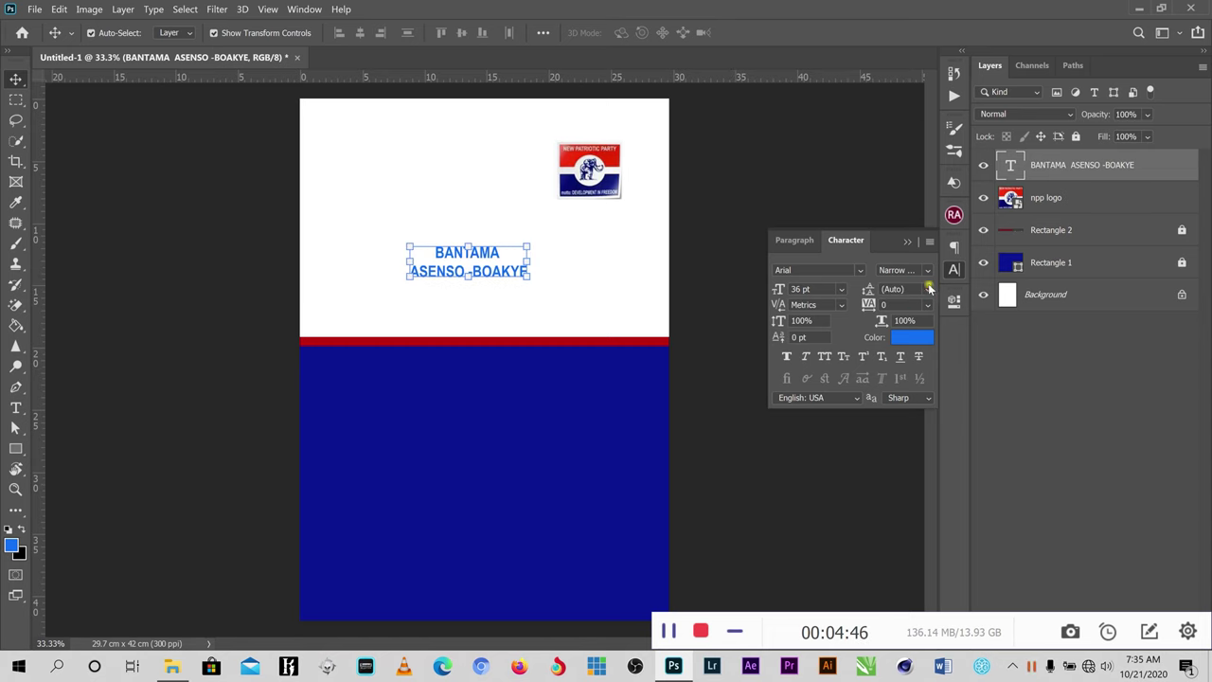
pyautogui.click(928, 288)
pyautogui.click(914, 329)
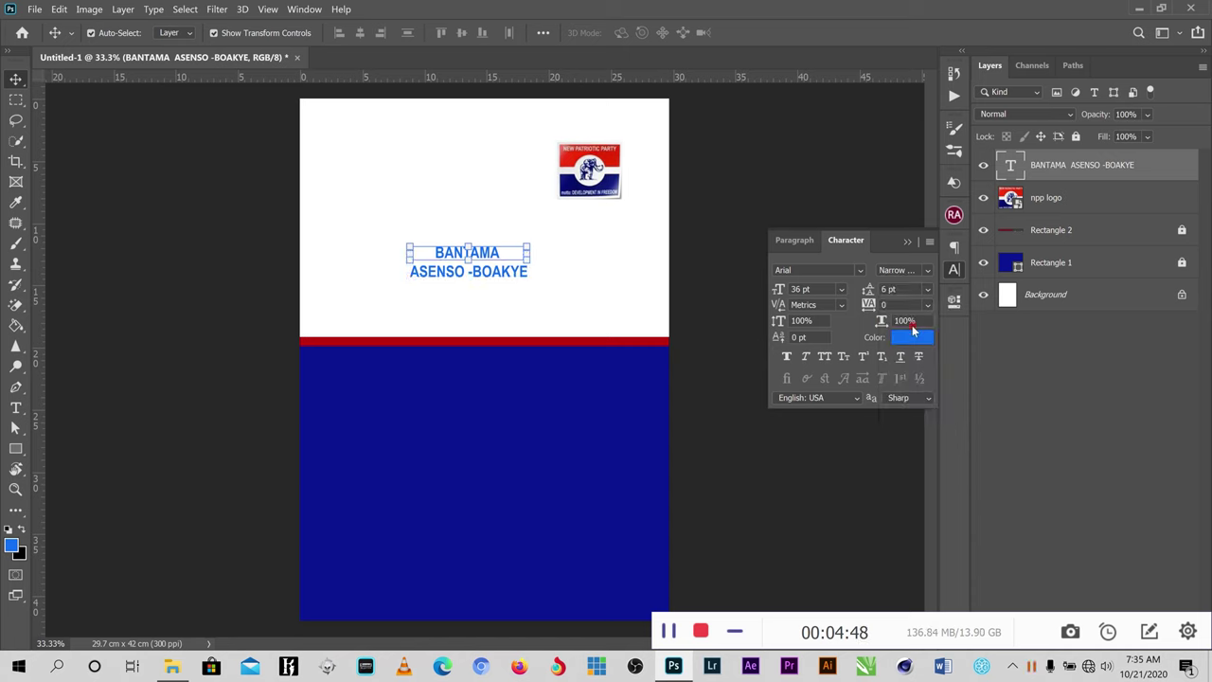
pyautogui.moveTo(867, 290)
pyautogui.mouseDown()
pyautogui.moveTo(881, 296)
pyautogui.moveTo(872, 303)
pyautogui.mouseUp()
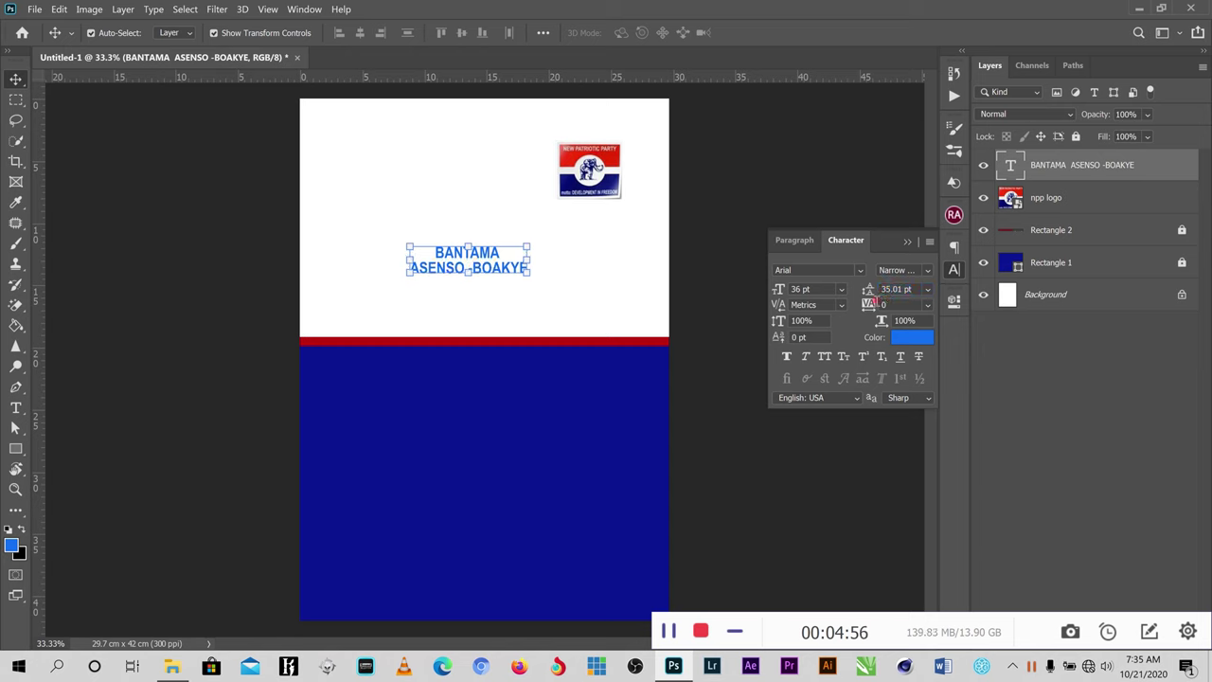
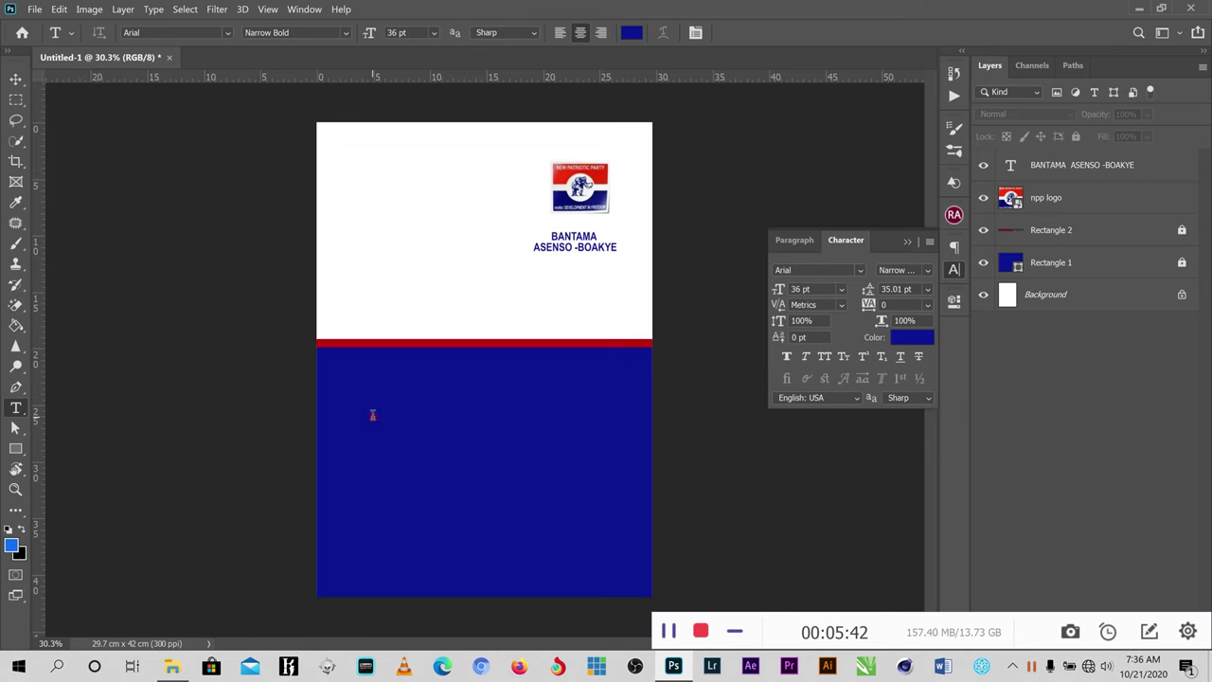
# - Add the text "FRANCIS" in white on the upper part of the blue rectangle
pyautogui.click(372, 415)
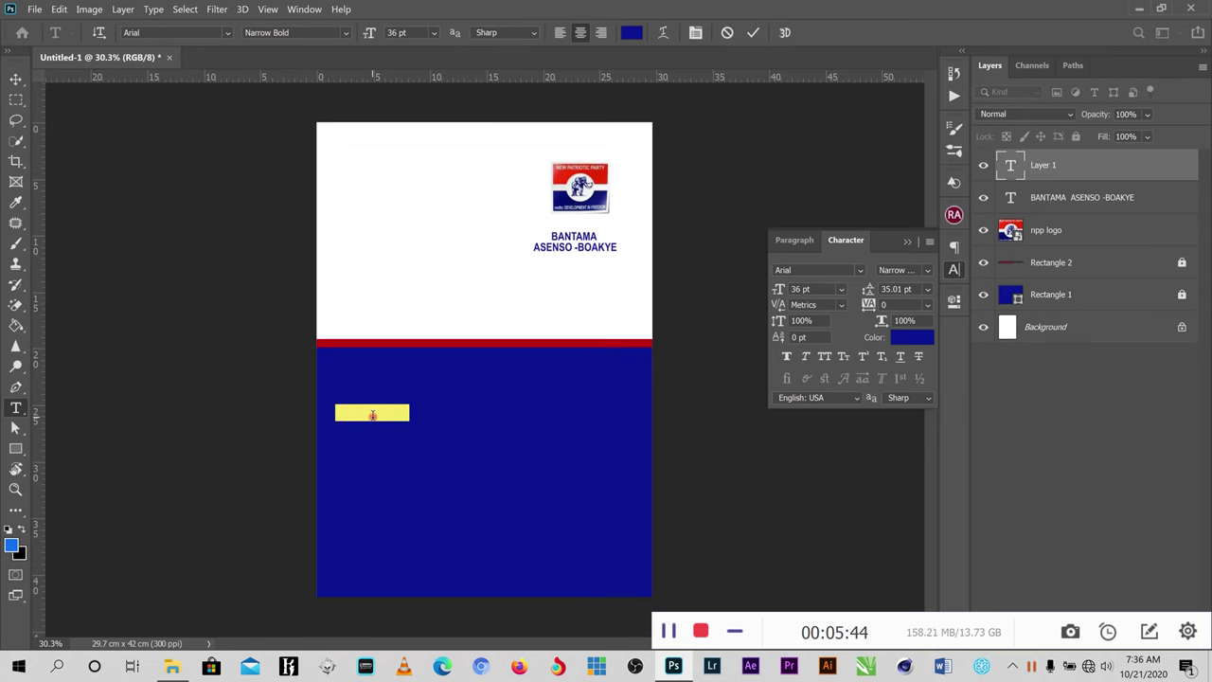
pyautogui.press('BackSpace')
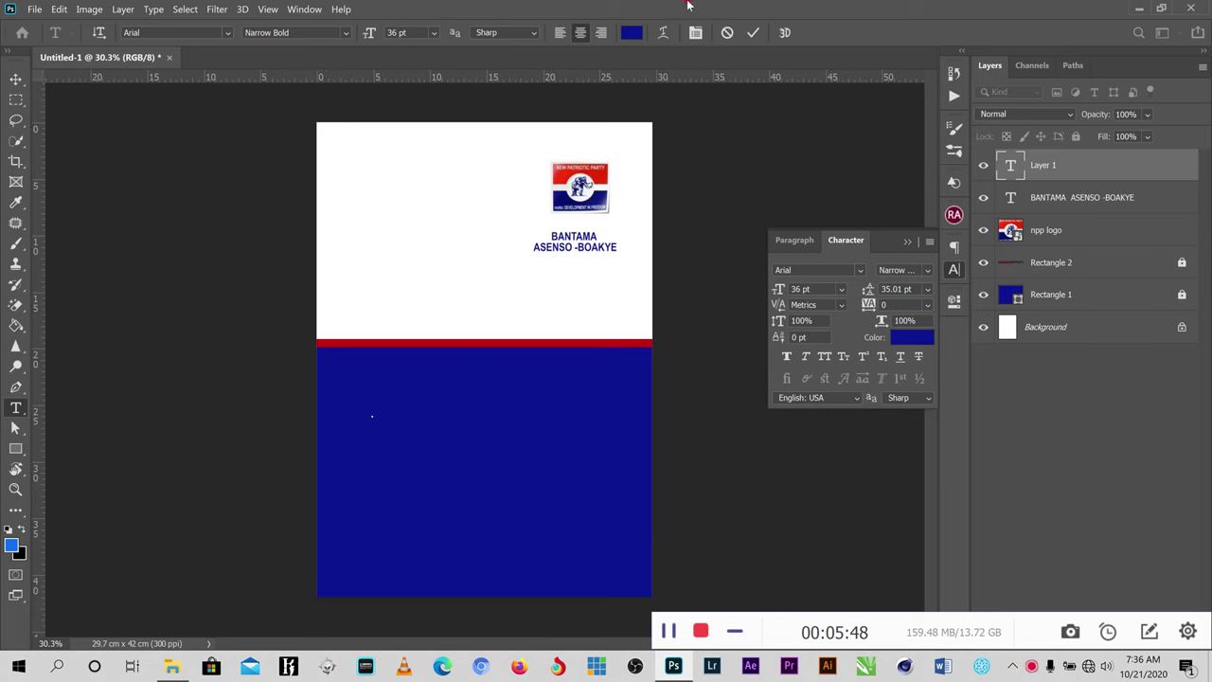
pyautogui.click(630, 32)
pyautogui.moveTo(777, 243); pyautogui.dragTo(729, 206)
pyautogui.click(1085, 198)
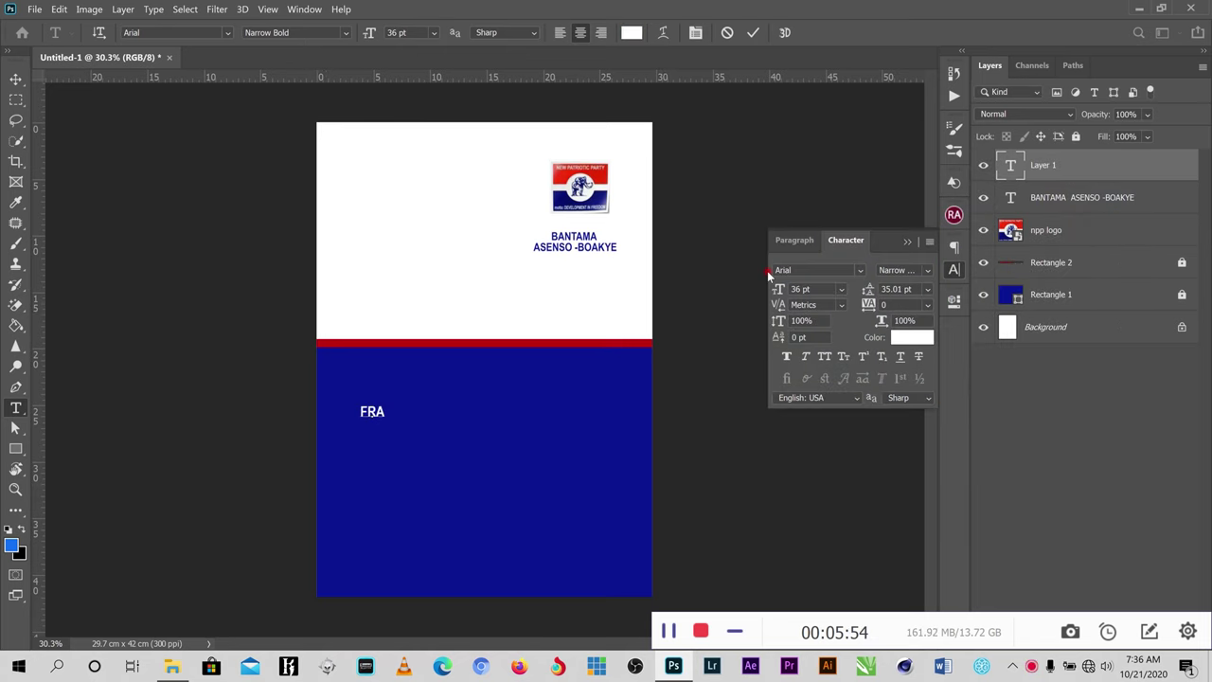
pyautogui.write('NCIS')
pyautogui.click(753, 32)
# - Enlarge the FRANCIS text proportionally to about 95 pt
pyautogui.press('v')
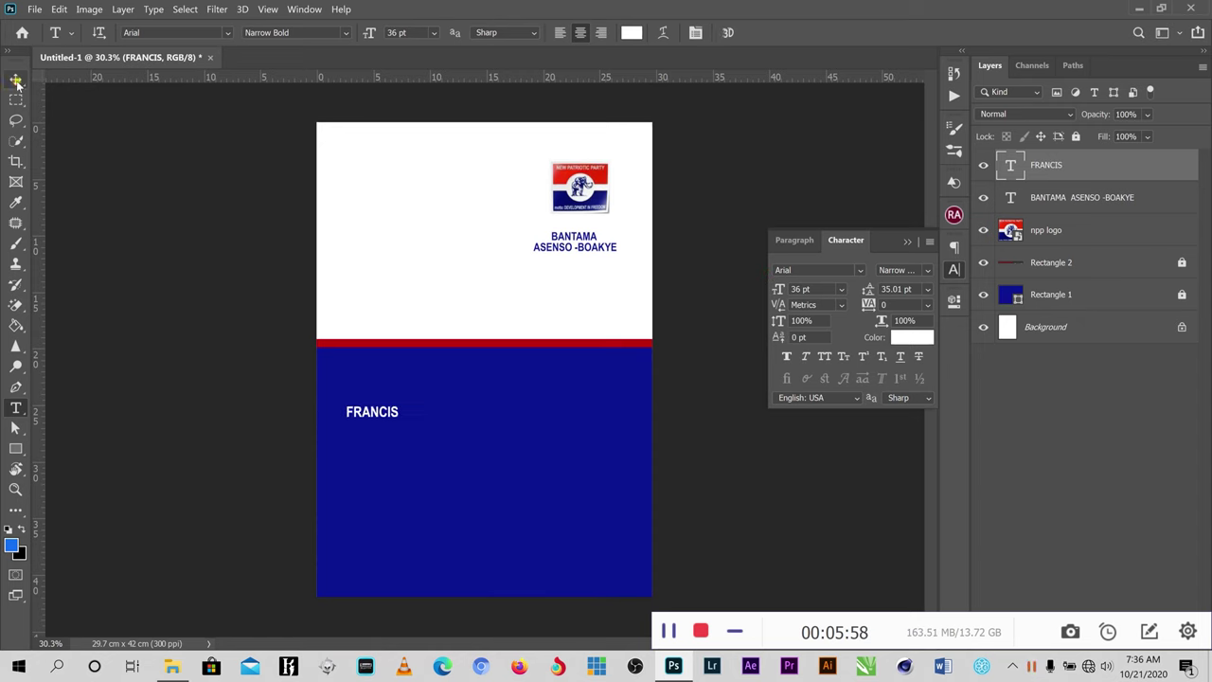
pyautogui.click(399, 404)
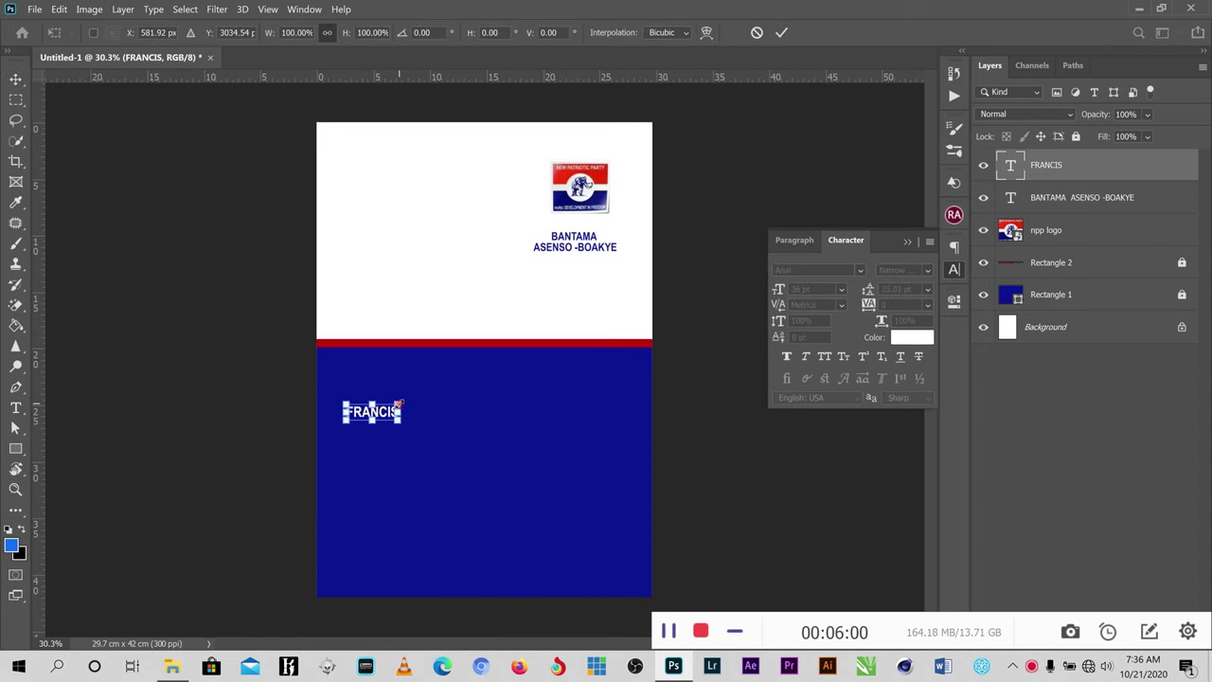
pyautogui.moveTo(427, 391); pyautogui.dragTo(487, 375)
pyautogui.click(782, 32)
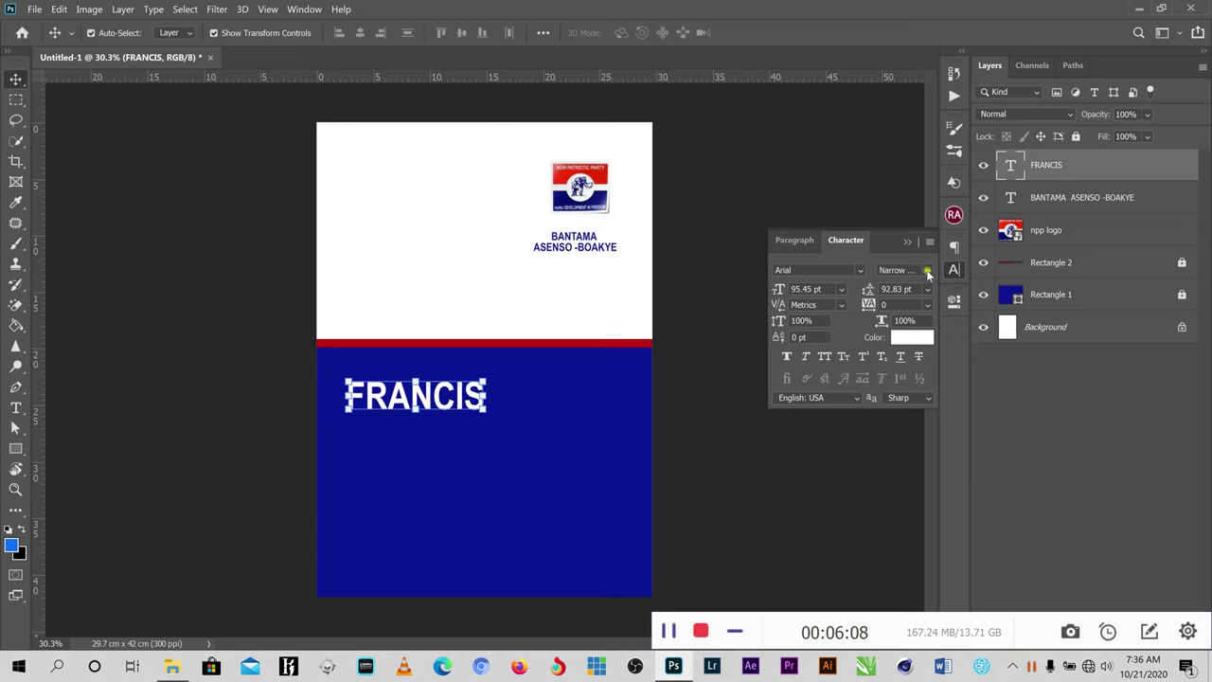
# - Set the FRANCIS text's font style to Black and move it to the horizontal middle of the blue area
pyautogui.click(927, 272)
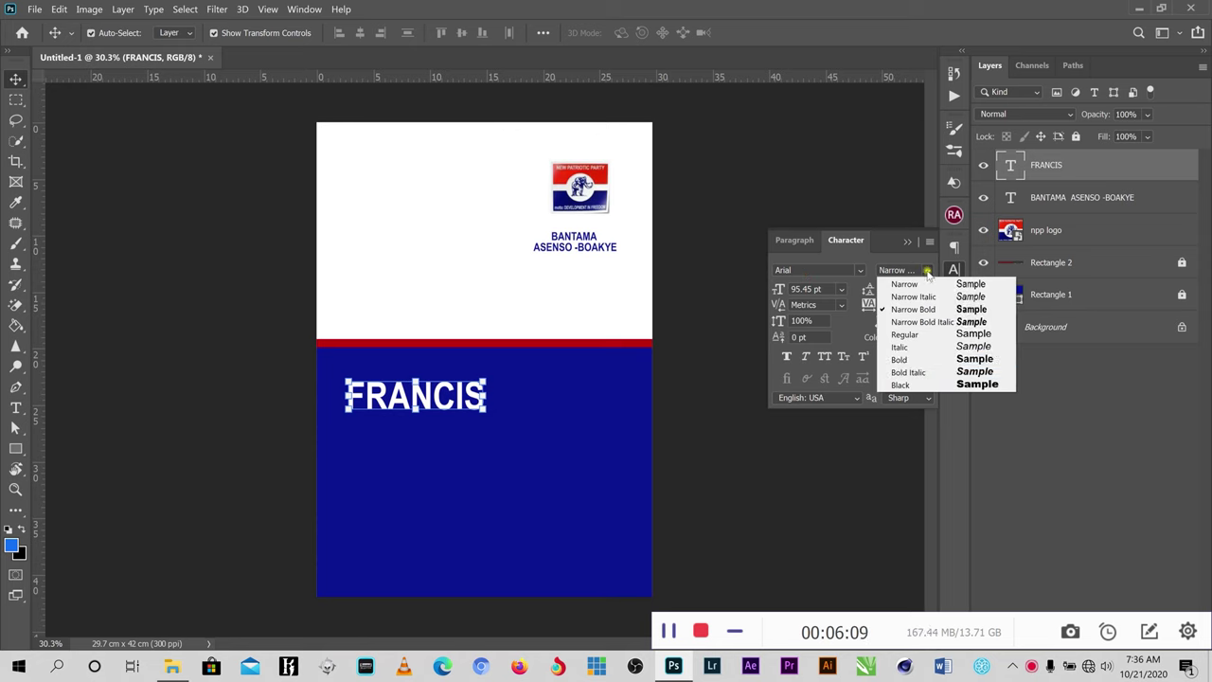
pyautogui.click(975, 385)
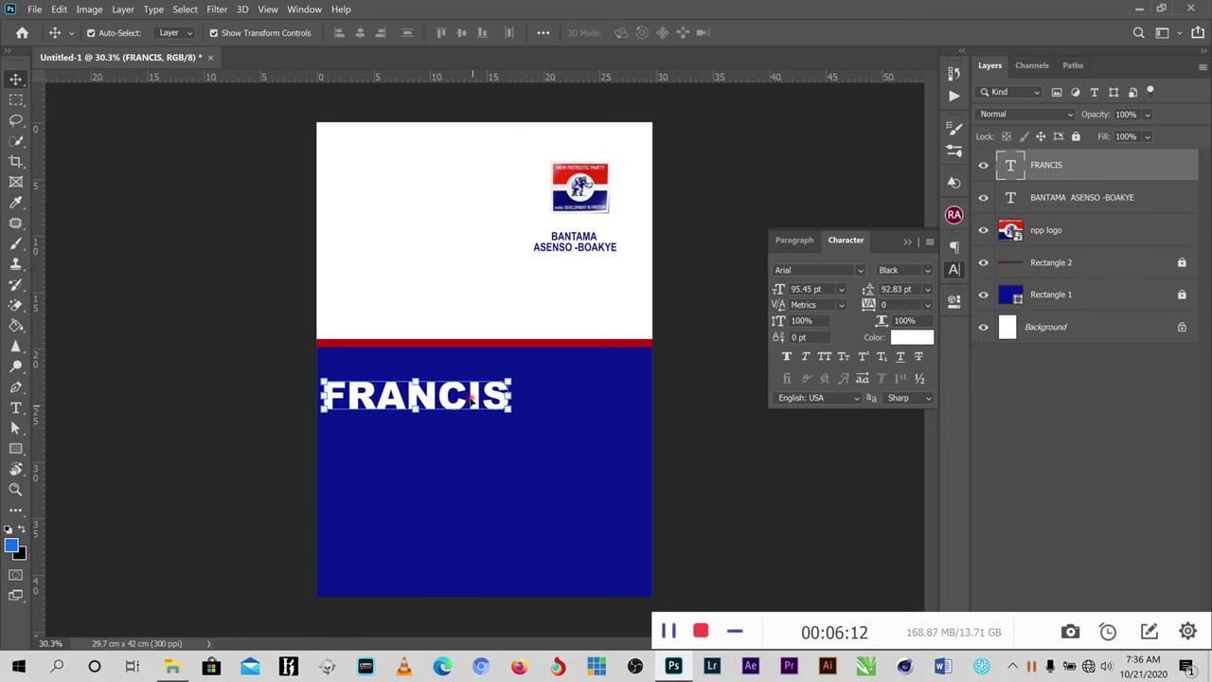
pyautogui.moveTo(470, 398); pyautogui.dragTo(535, 398)
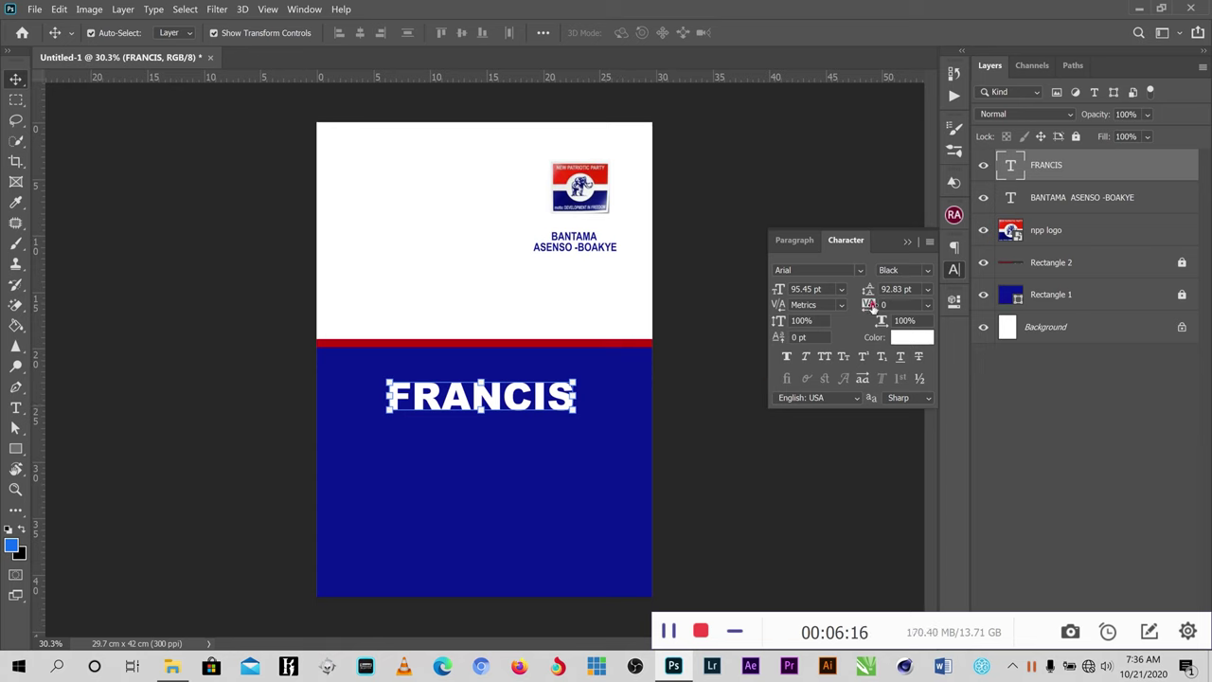
# - Set the tracking of the FRANCIS text to 140
pyautogui.click(927, 304)
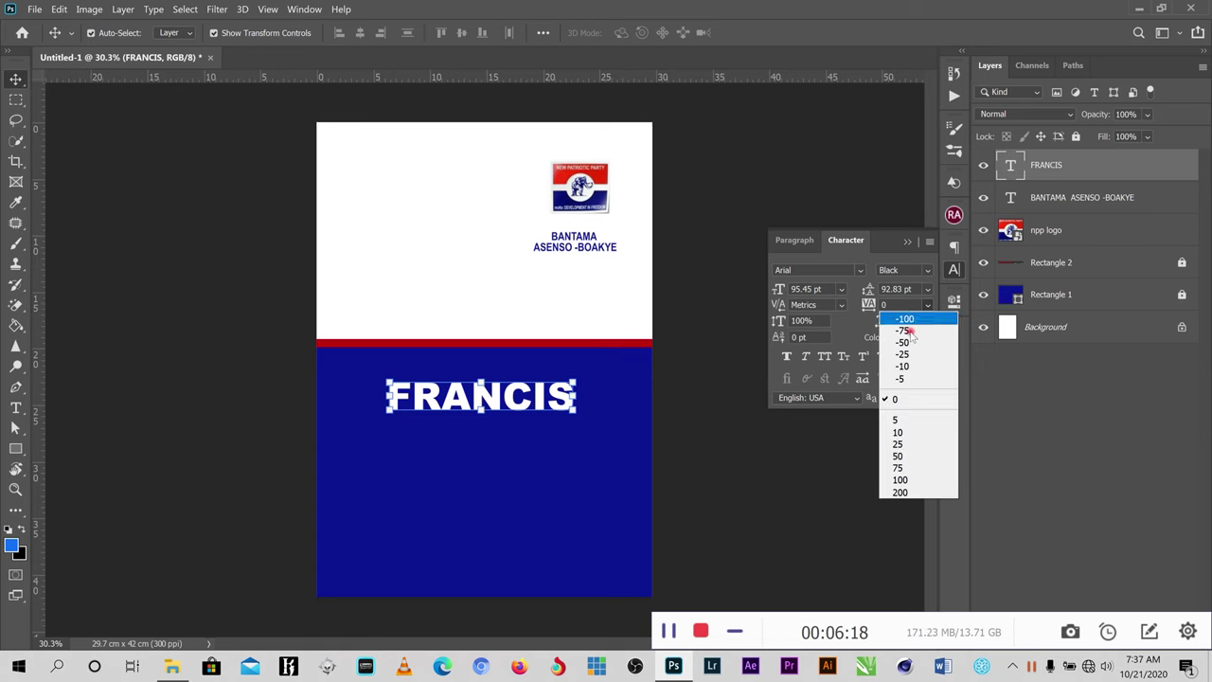
pyautogui.click(869, 307)
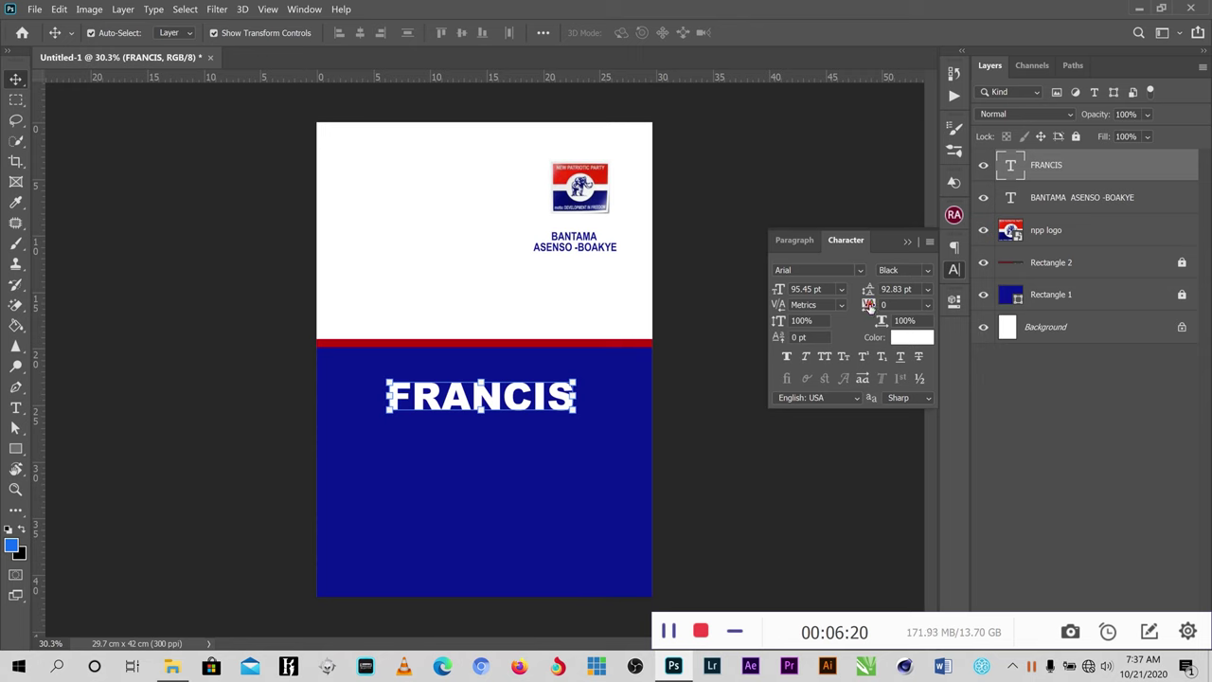
pyautogui.moveTo(869, 307)
pyautogui.mouseDown()
pyautogui.moveTo(880, 305)
pyautogui.moveTo(869, 305)
pyautogui.mouseUp()
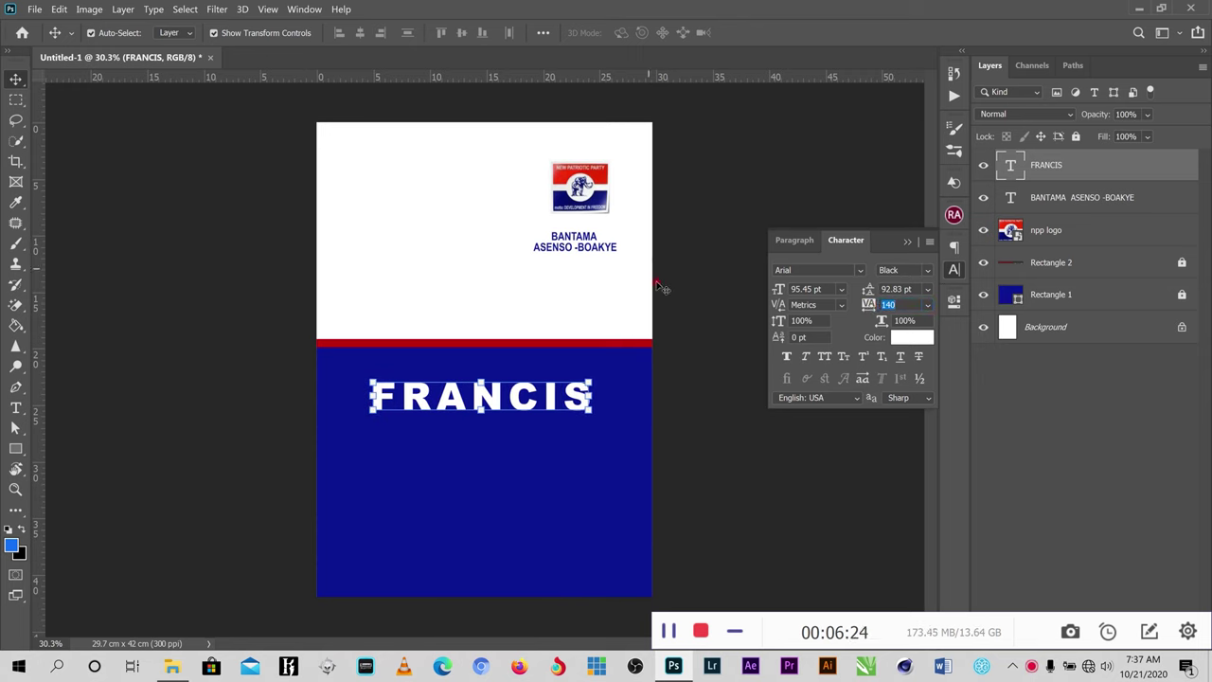
# - Scale the FRANCIS text down to 58% and move it up, centred just below the red strip
pyautogui.click(585, 398)
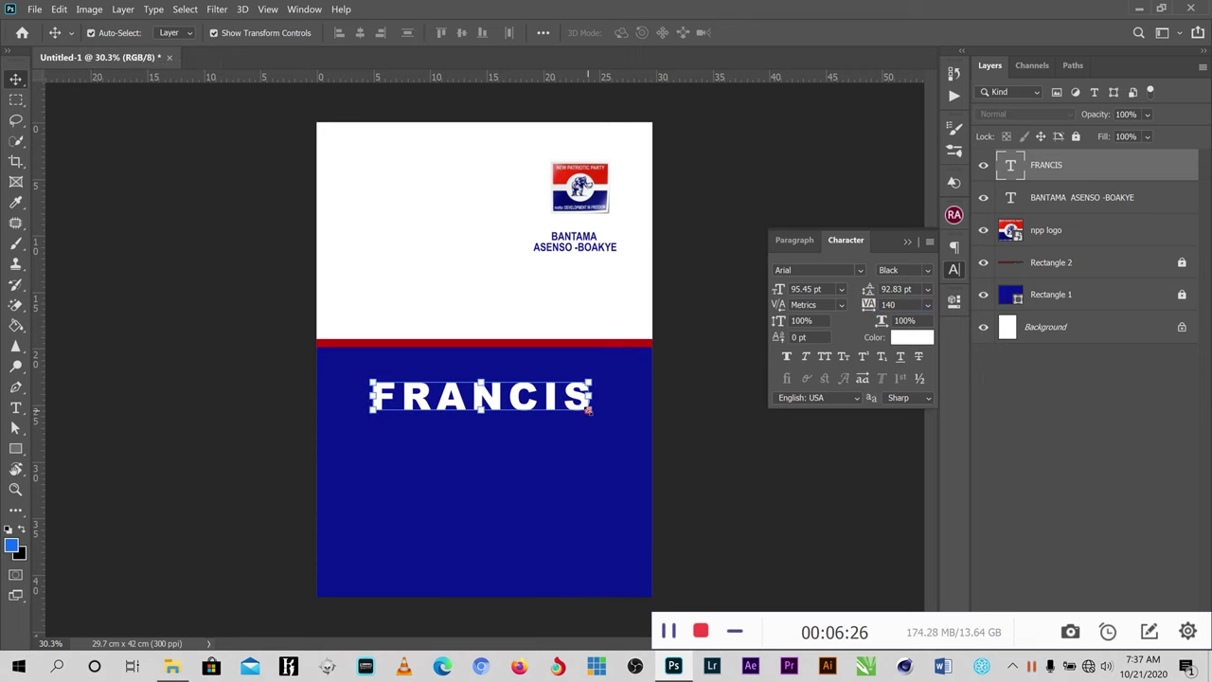
pyautogui.click(585, 398)
pyautogui.hotkey('ctrl', 't')
pyautogui.moveTo(596, 422); pyautogui.dragTo(504, 402)
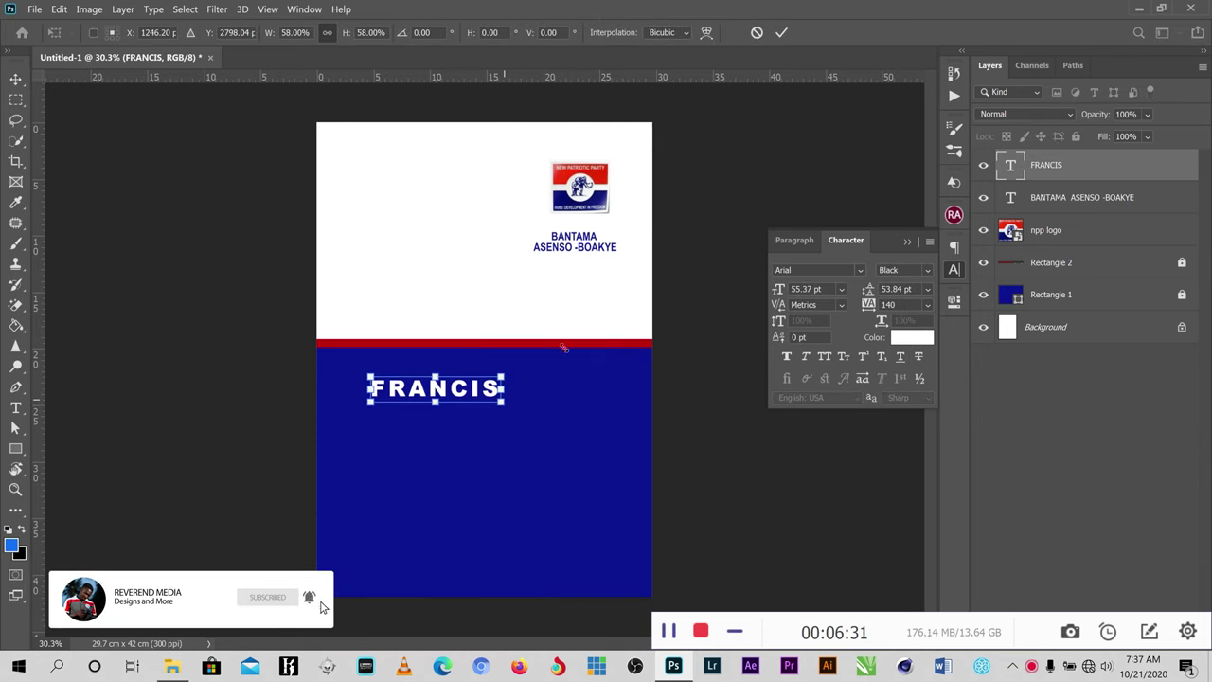
pyautogui.click(781, 32)
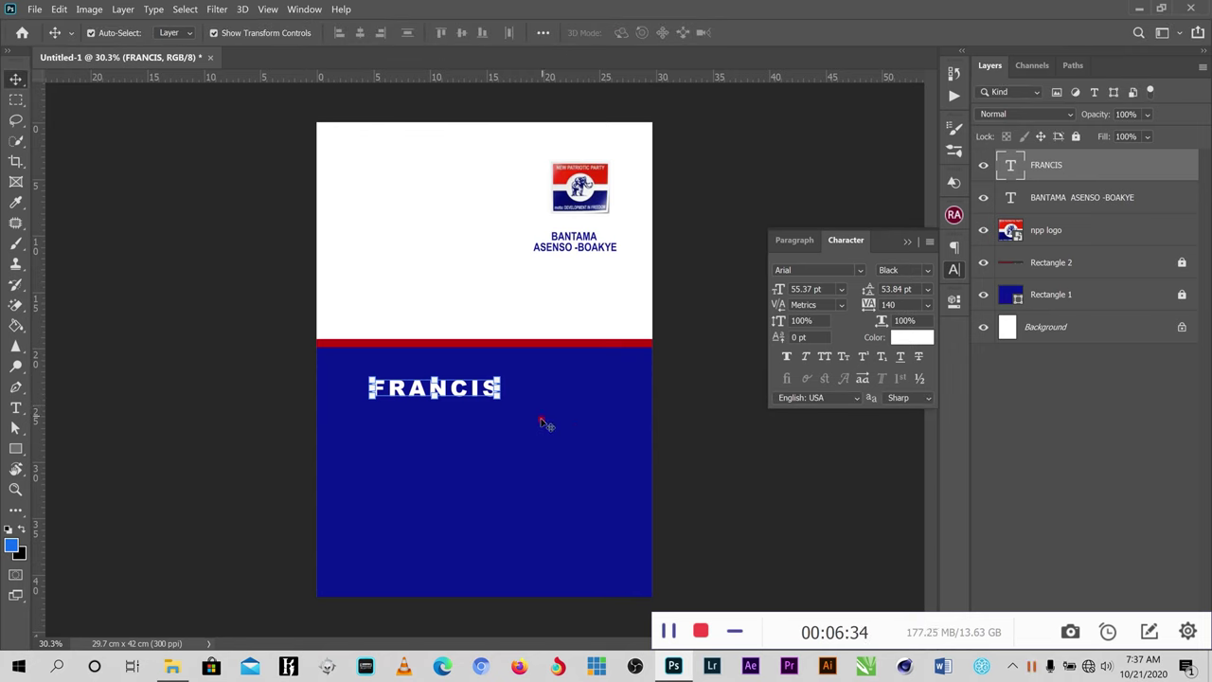
pyautogui.moveTo(483, 392); pyautogui.dragTo(515, 381)
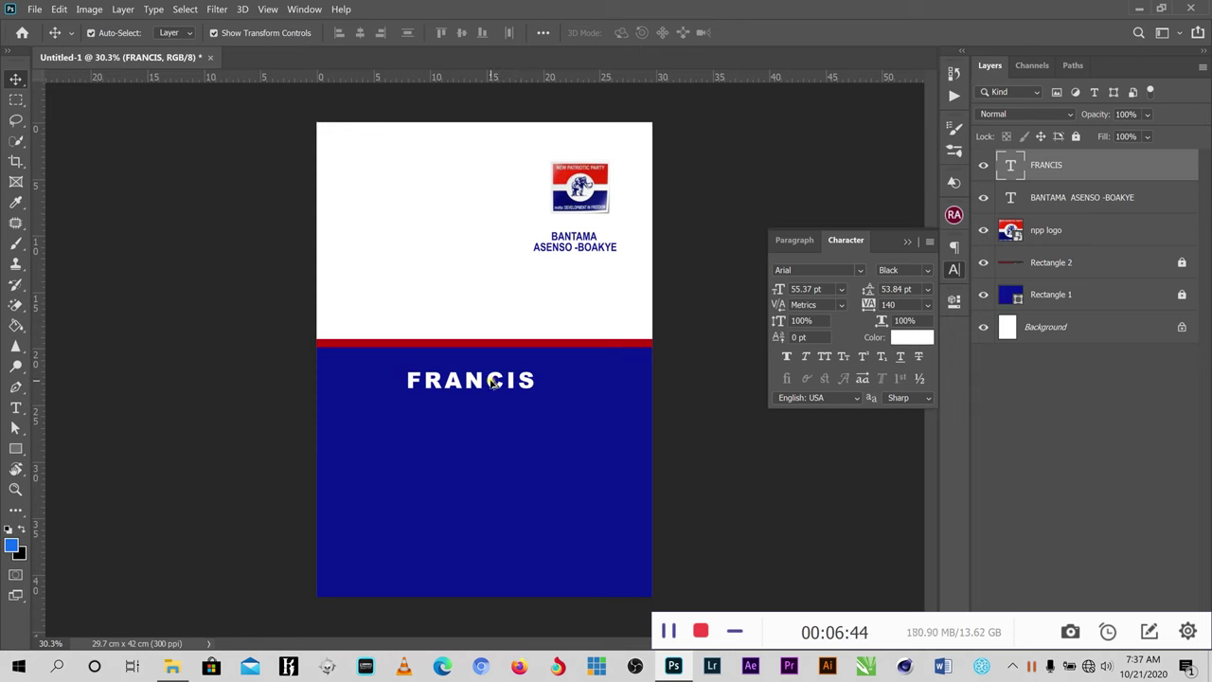
# - Duplicate the FRANCIS text just below the original and change the copy's wording to "ASENSO-BOAKYE"
pyautogui.moveTo(493, 382); pyautogui.dragTo(486, 422)
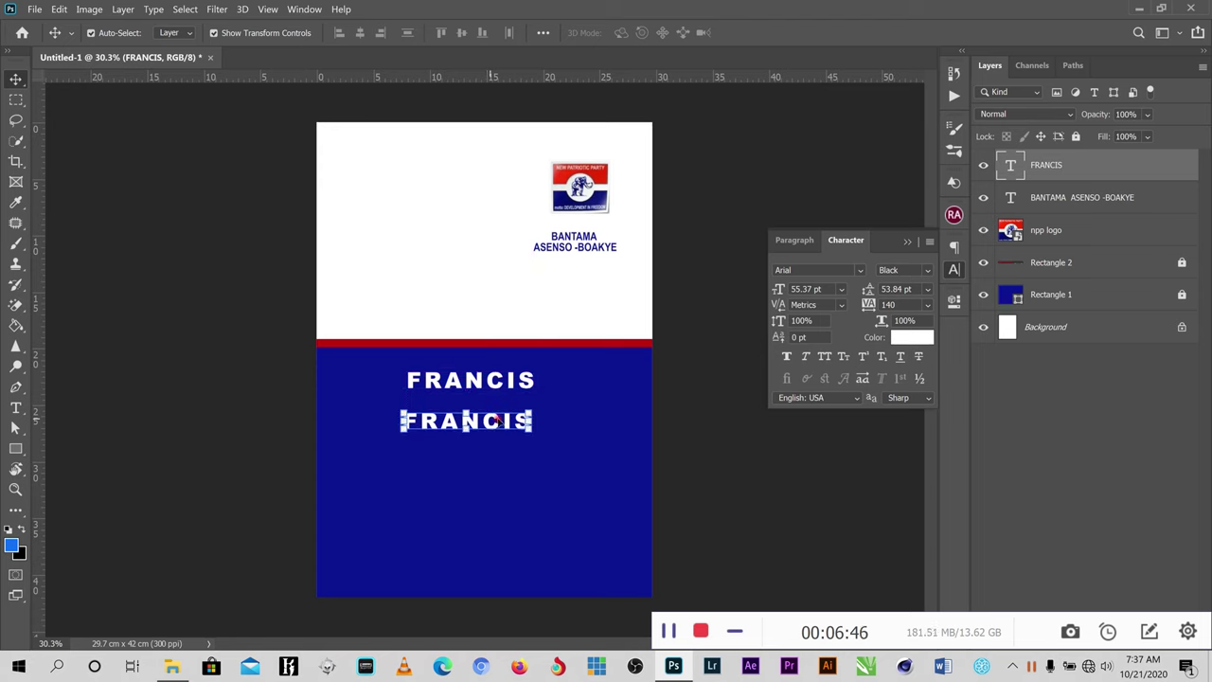
pyautogui.click(17, 407)
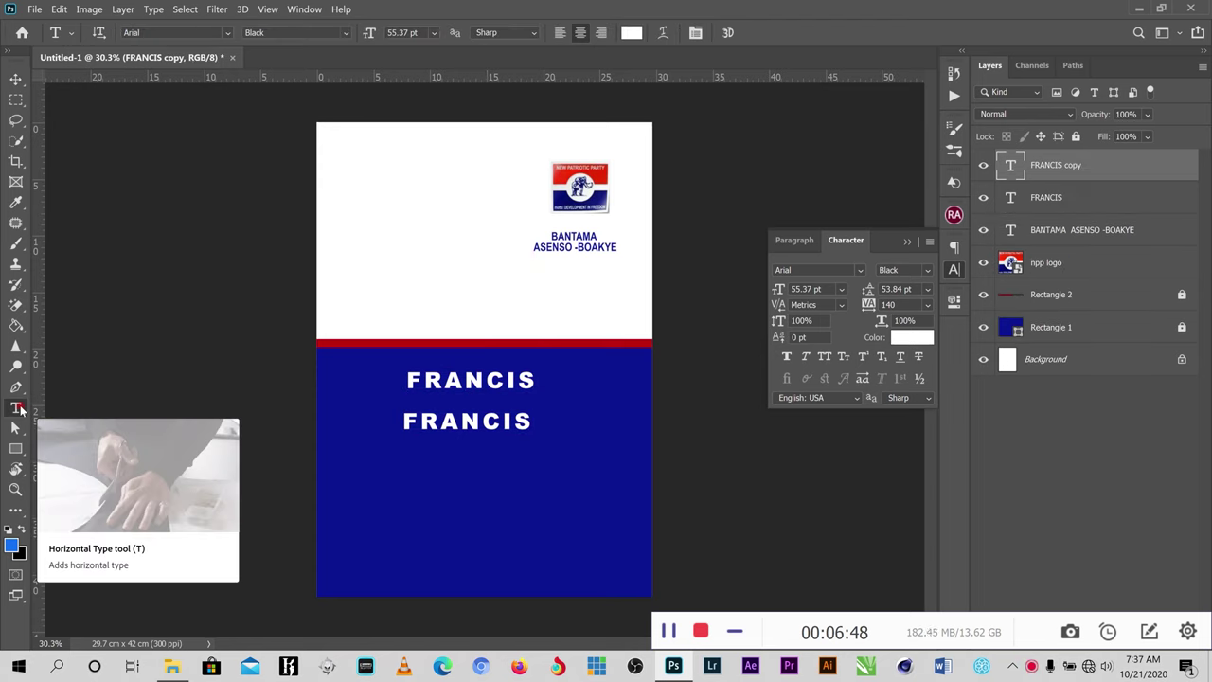
pyautogui.click(519, 422)
pyautogui.moveTo(531, 420); pyautogui.dragTo(368, 427)
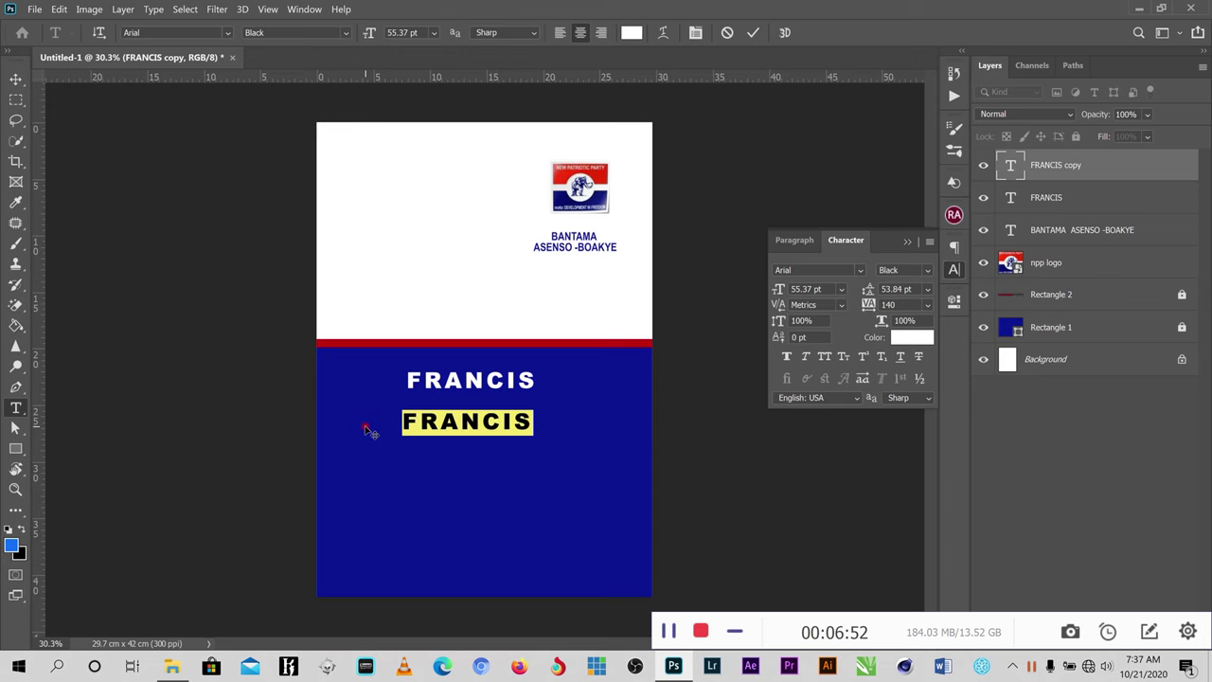
pyautogui.write('ASEN')
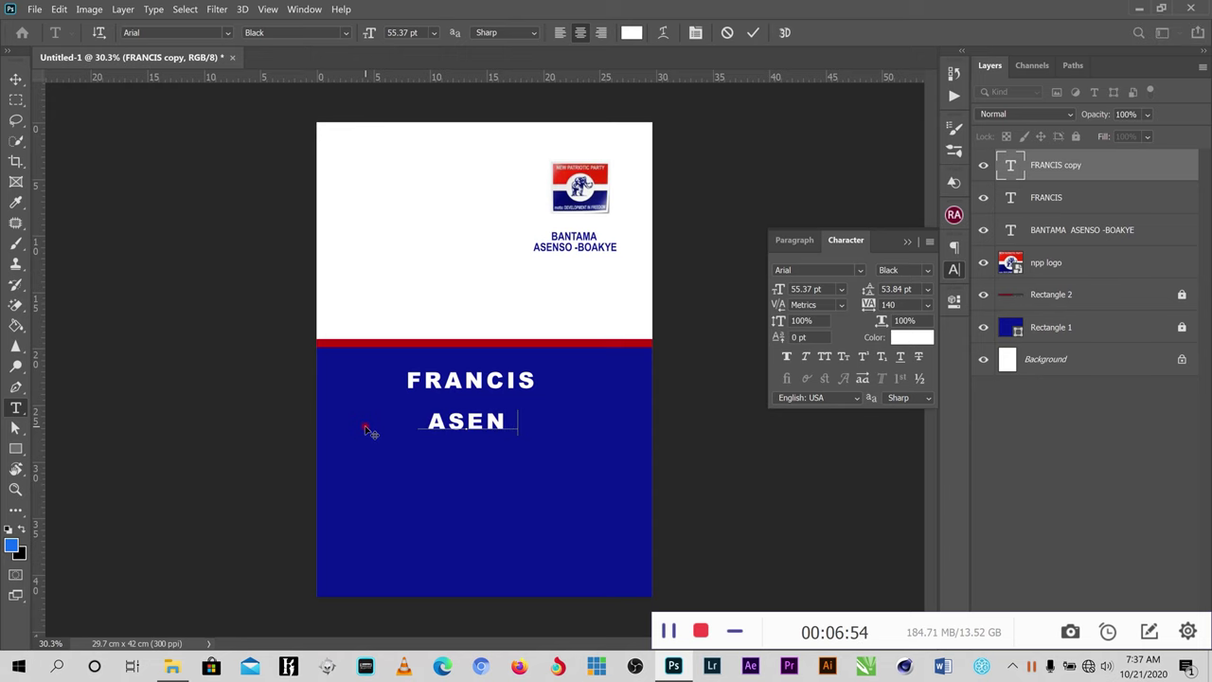
pyautogui.write('DO')
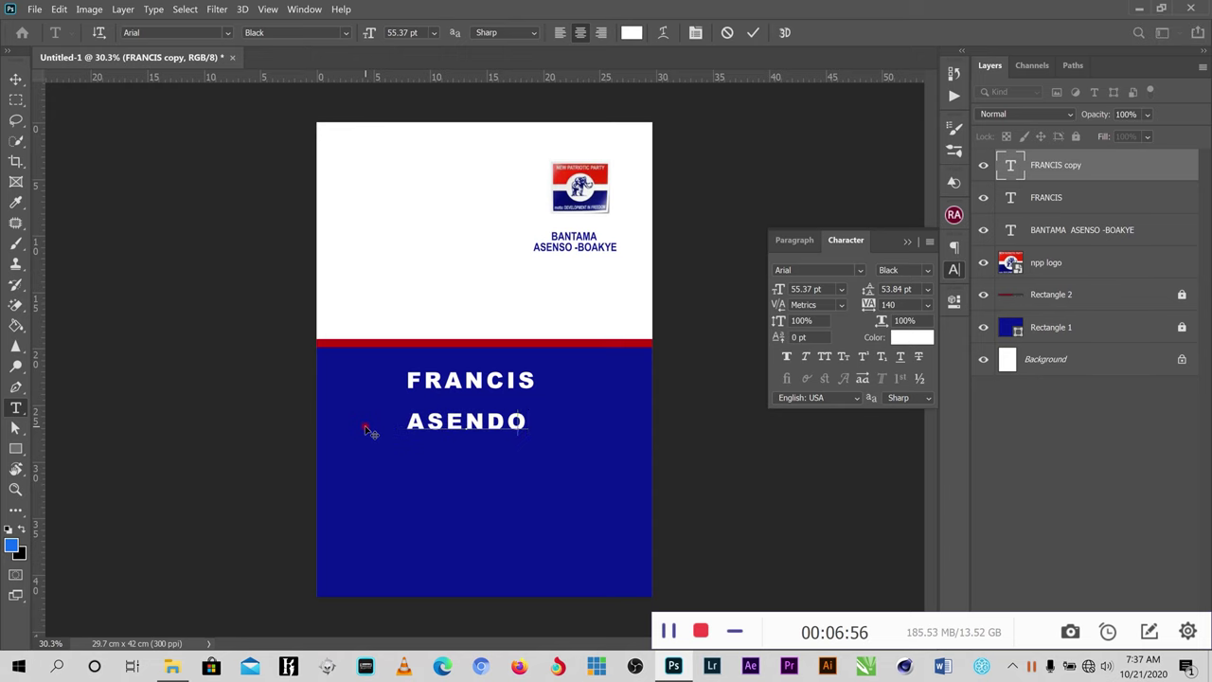
pyautogui.press('BackSpace')
pyautogui.press('BackSpace')
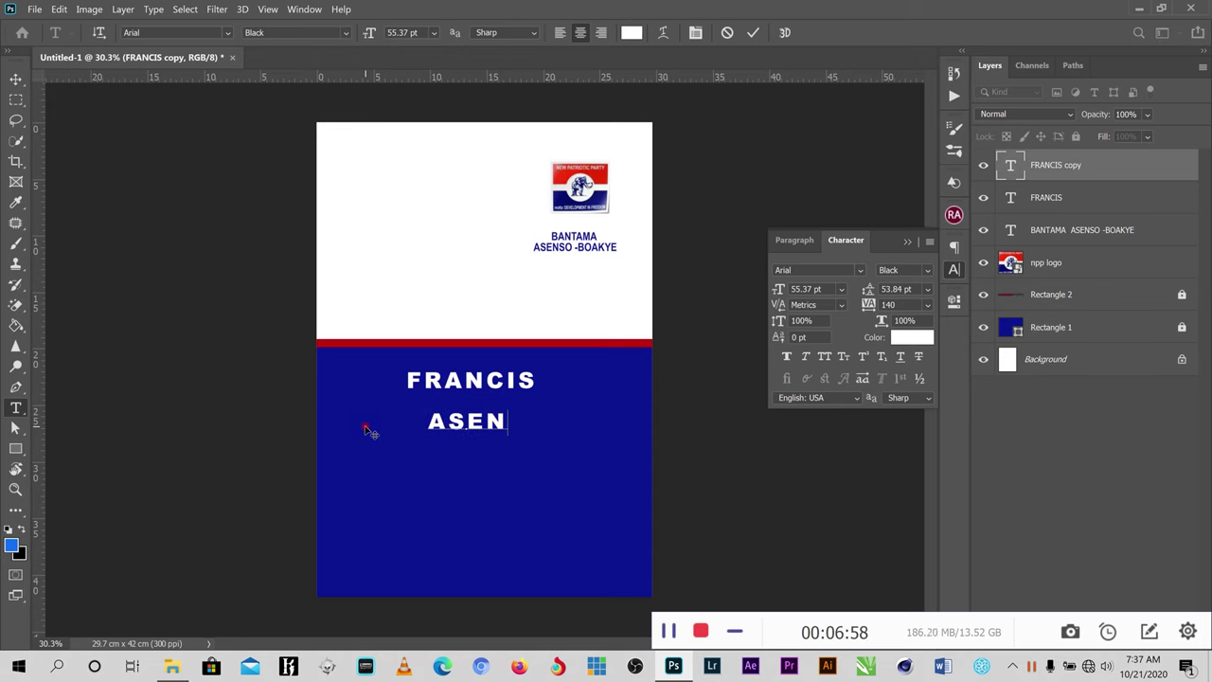
pyautogui.write('SO-')
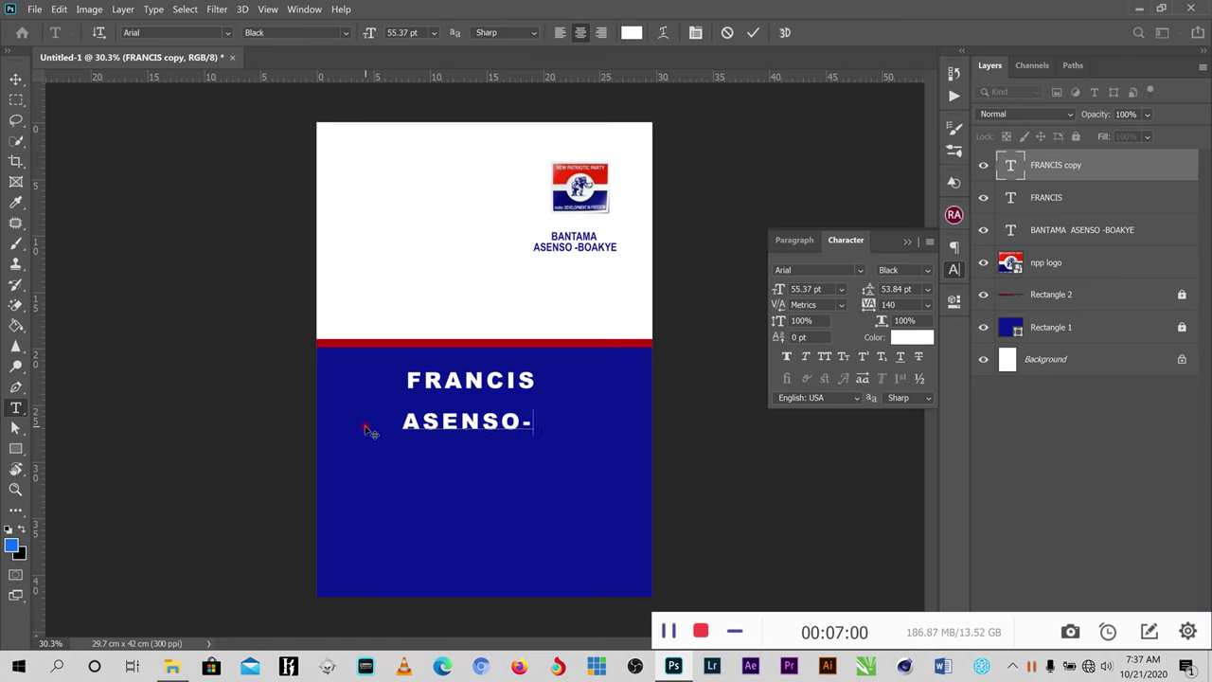
pyautogui.write('BOA')
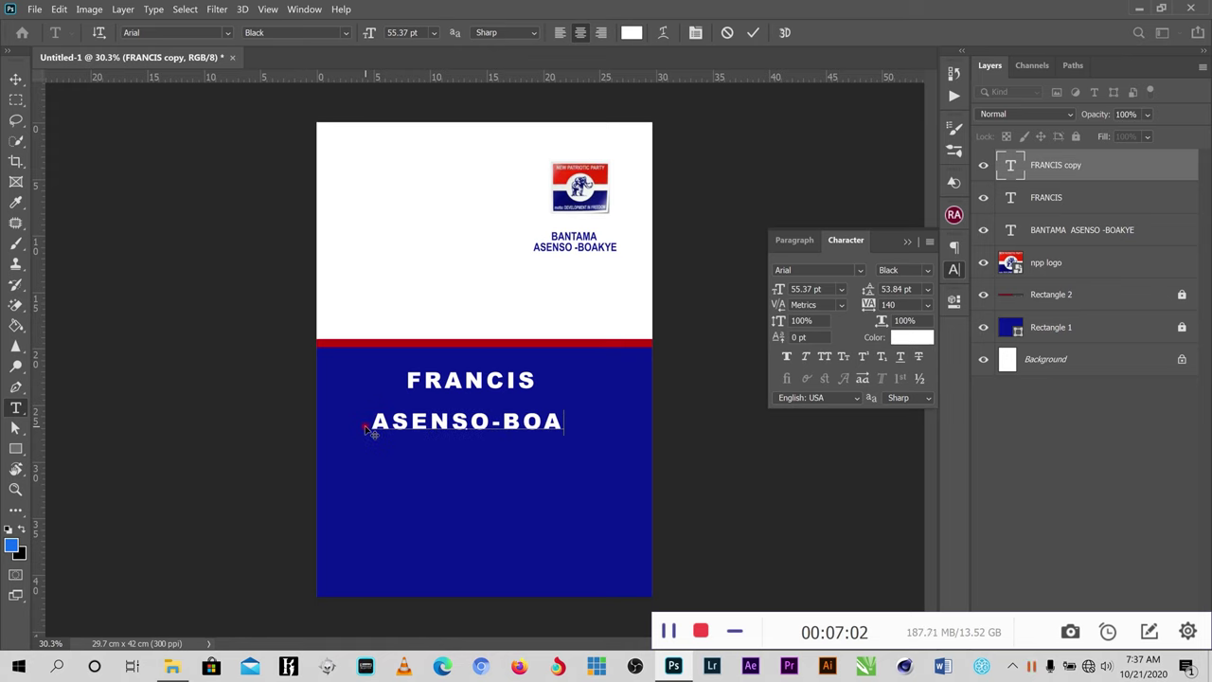
pyautogui.write('KYE')
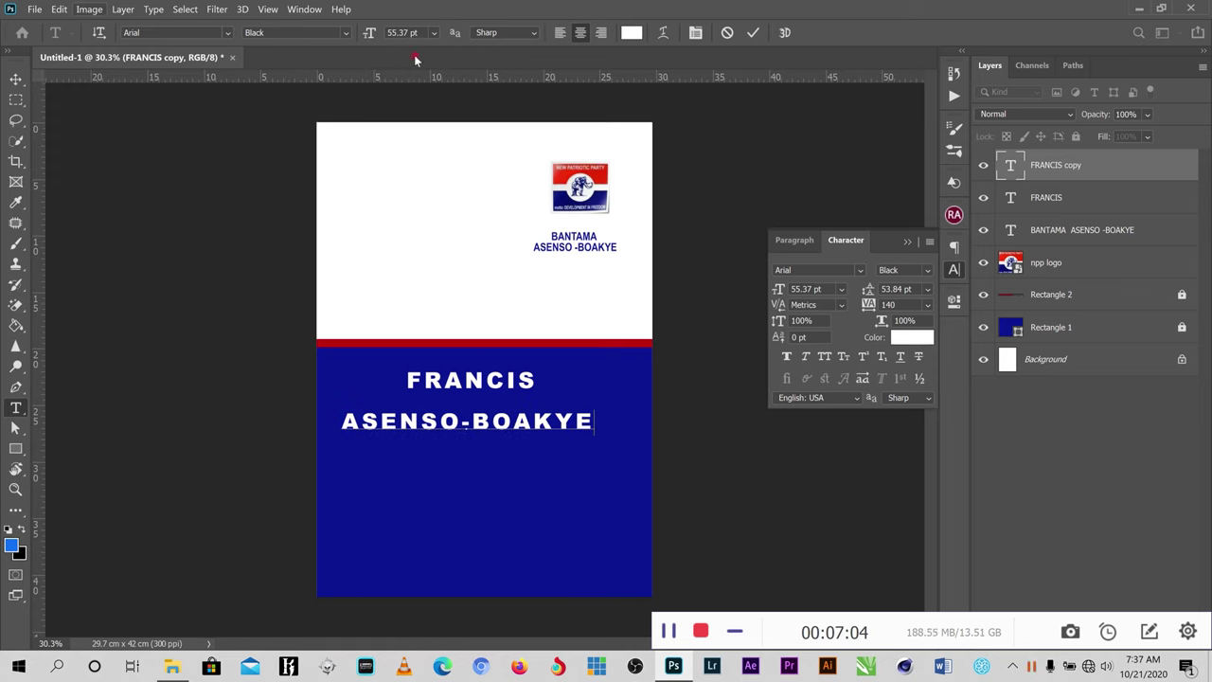
pyautogui.click(751, 35)
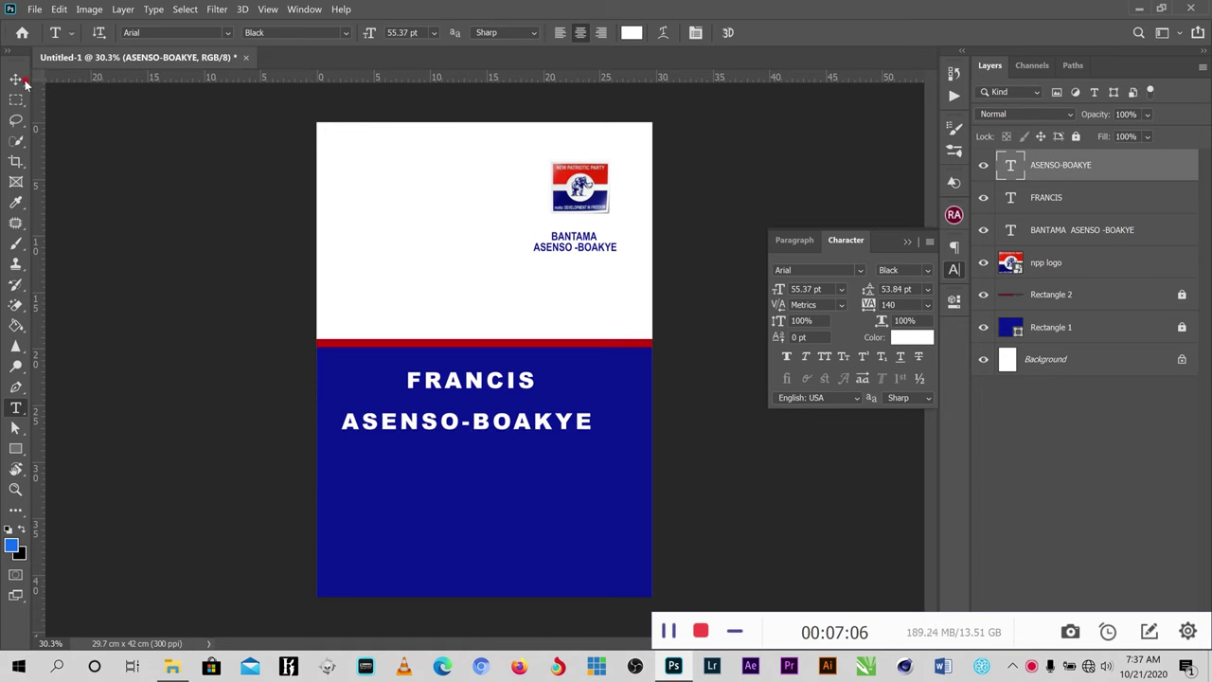
# - Move the white ASENSO-BOAKYE text close beneath FRANCIS and stretch only its height to about 131%
pyautogui.press('v')
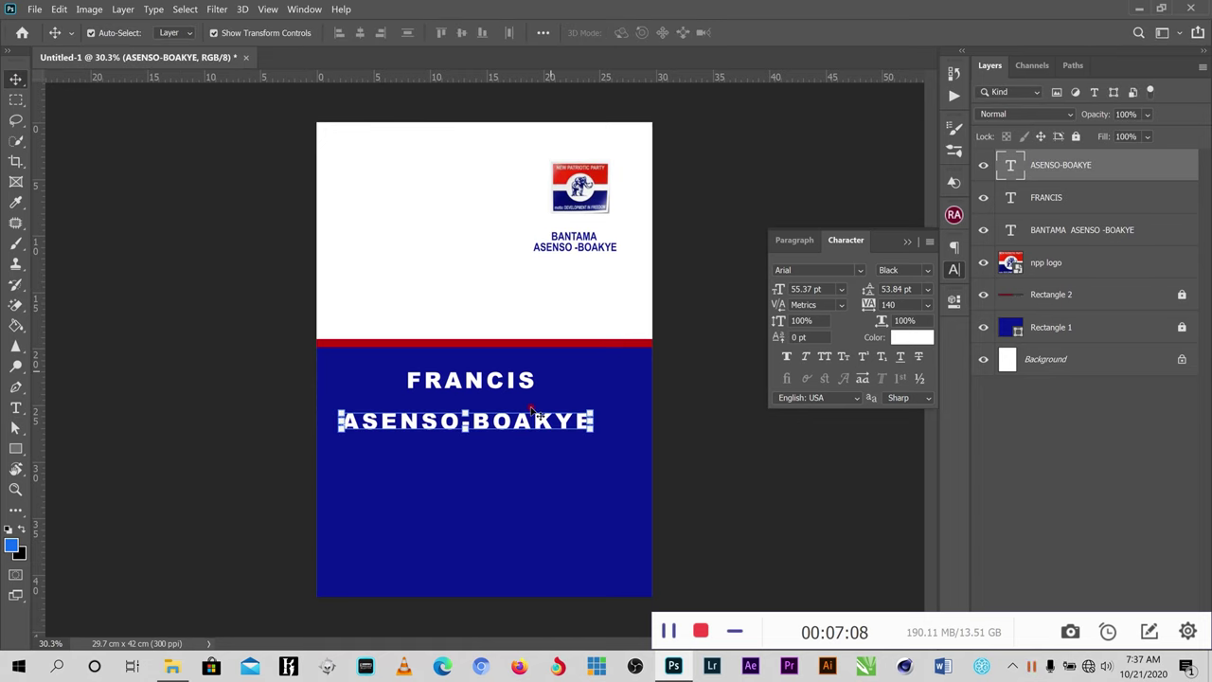
pyautogui.moveTo(512, 413); pyautogui.dragTo(506, 394)
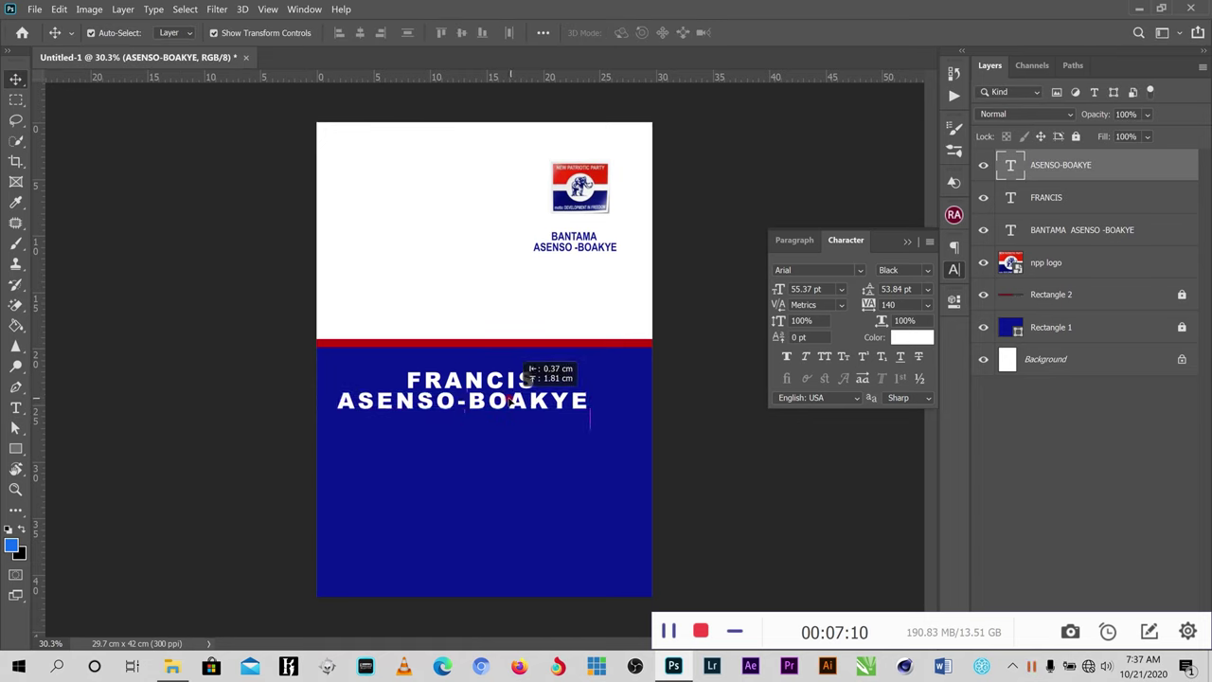
pyautogui.scroll(2, 507, 394)
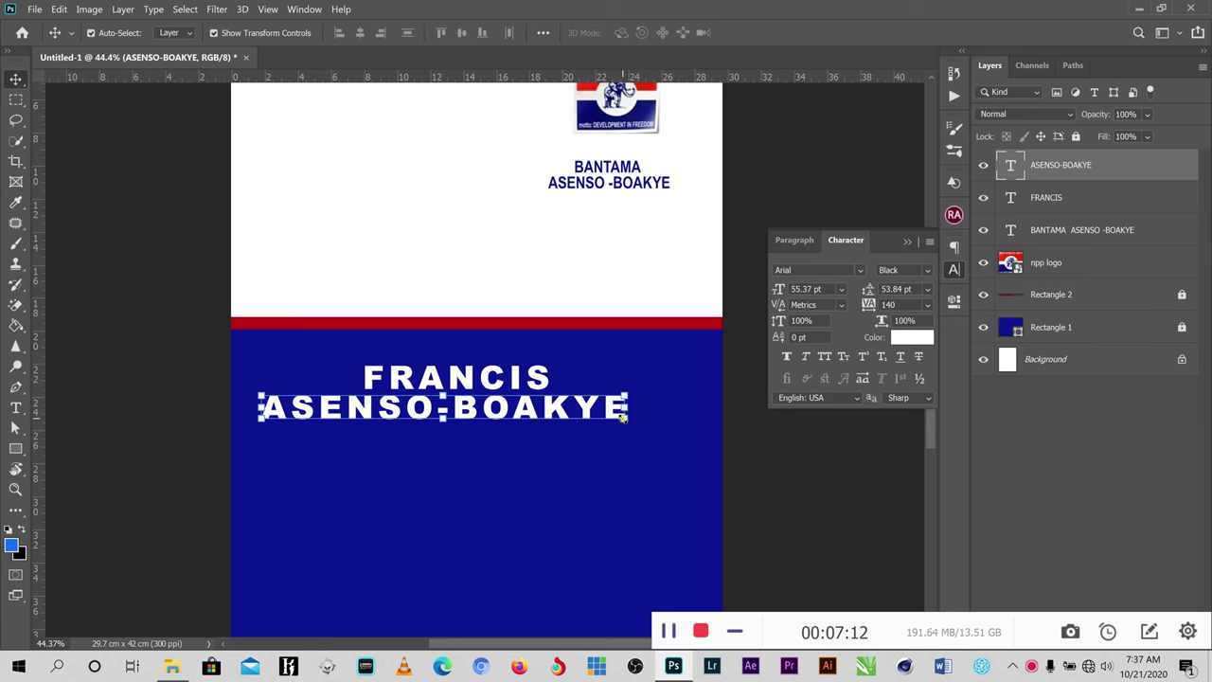
pyautogui.click(627, 420)
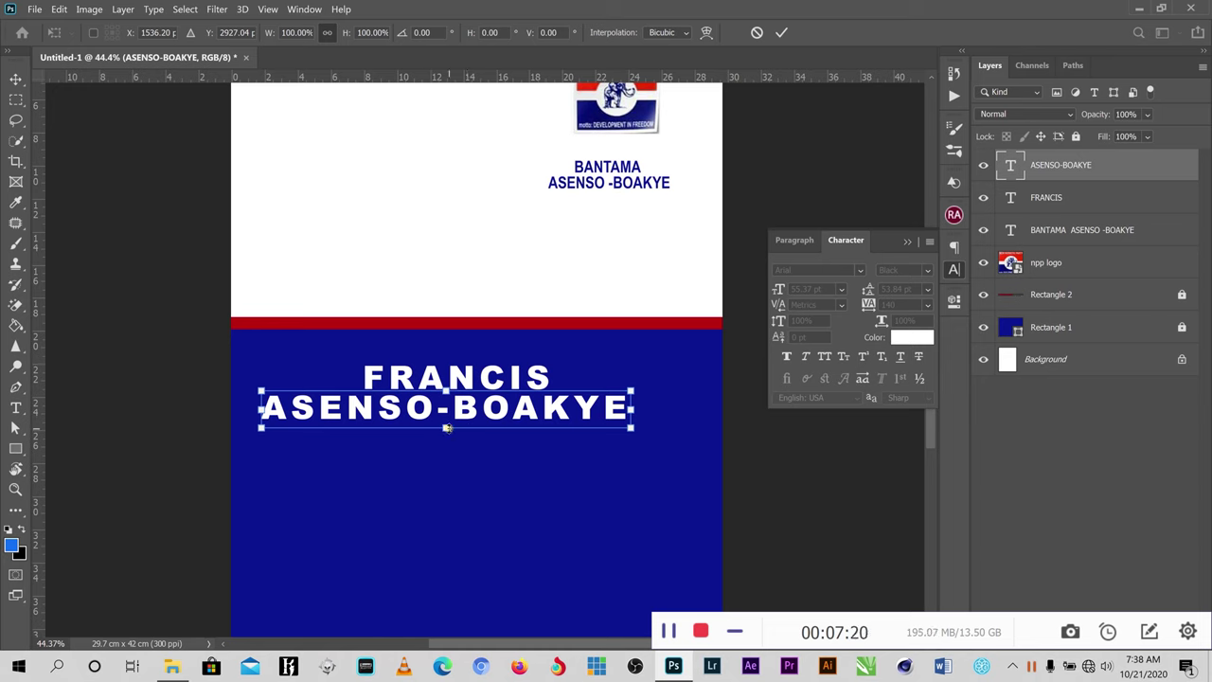
pyautogui.moveTo(447, 429); pyautogui.dragTo(447, 441)
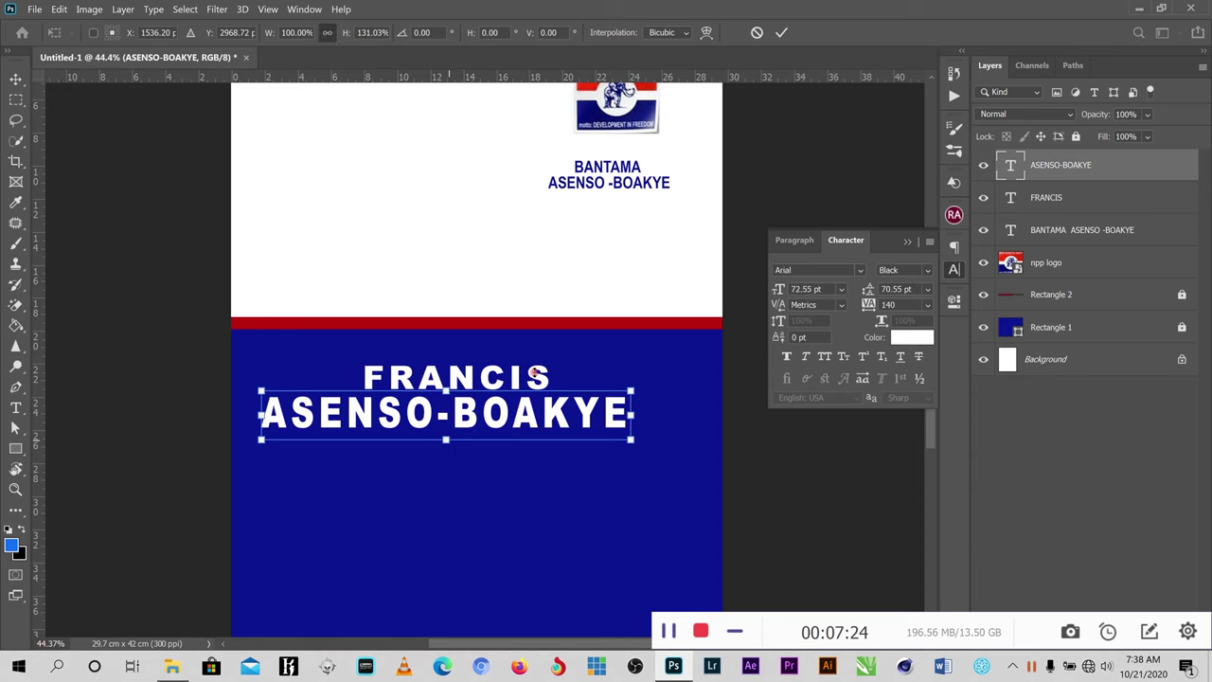
pyautogui.click(778, 32)
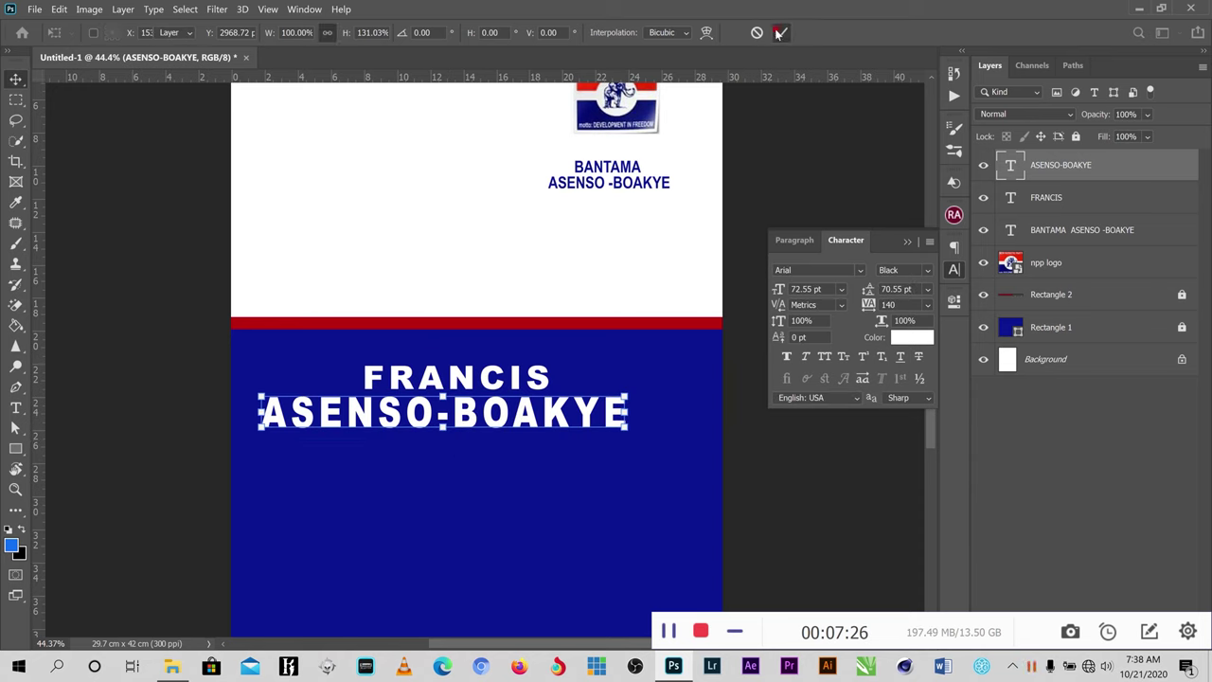
# - Scale the white ASENSO-BOAKYE text up to about 112% and shift FRANCIS to sit centred above it
pyautogui.hotkey('ctrl', 't')
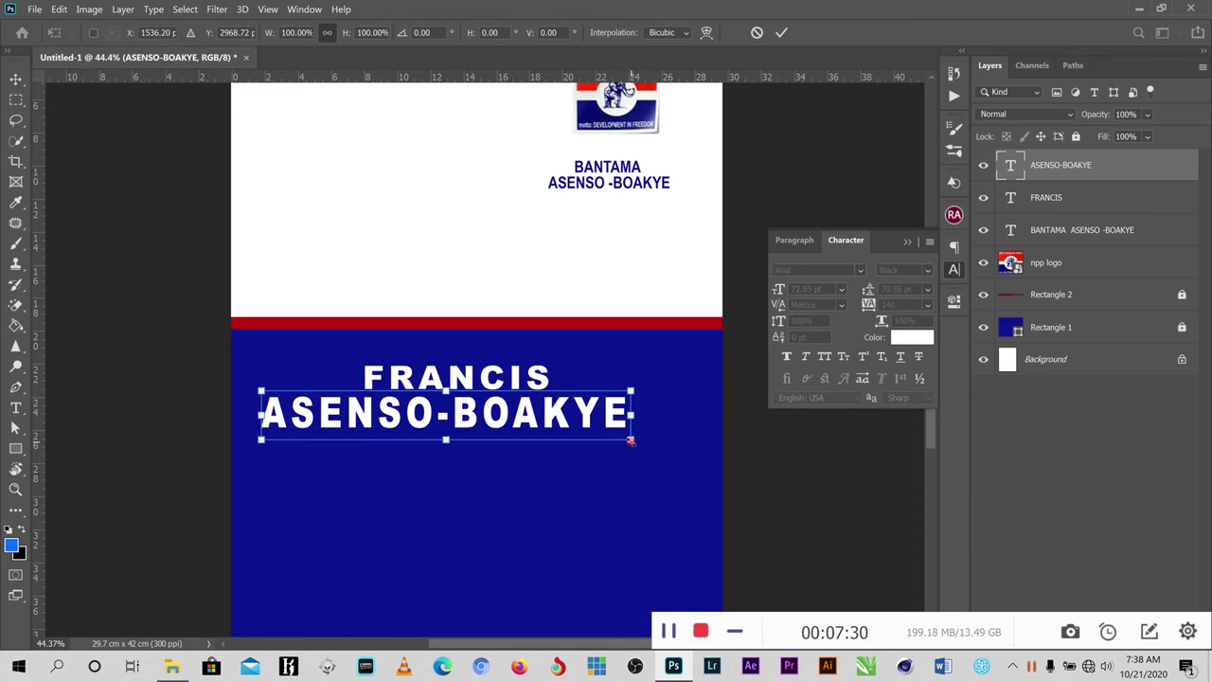
pyautogui.moveTo(630, 441); pyautogui.dragTo(675, 466)
pyautogui.click(781, 32)
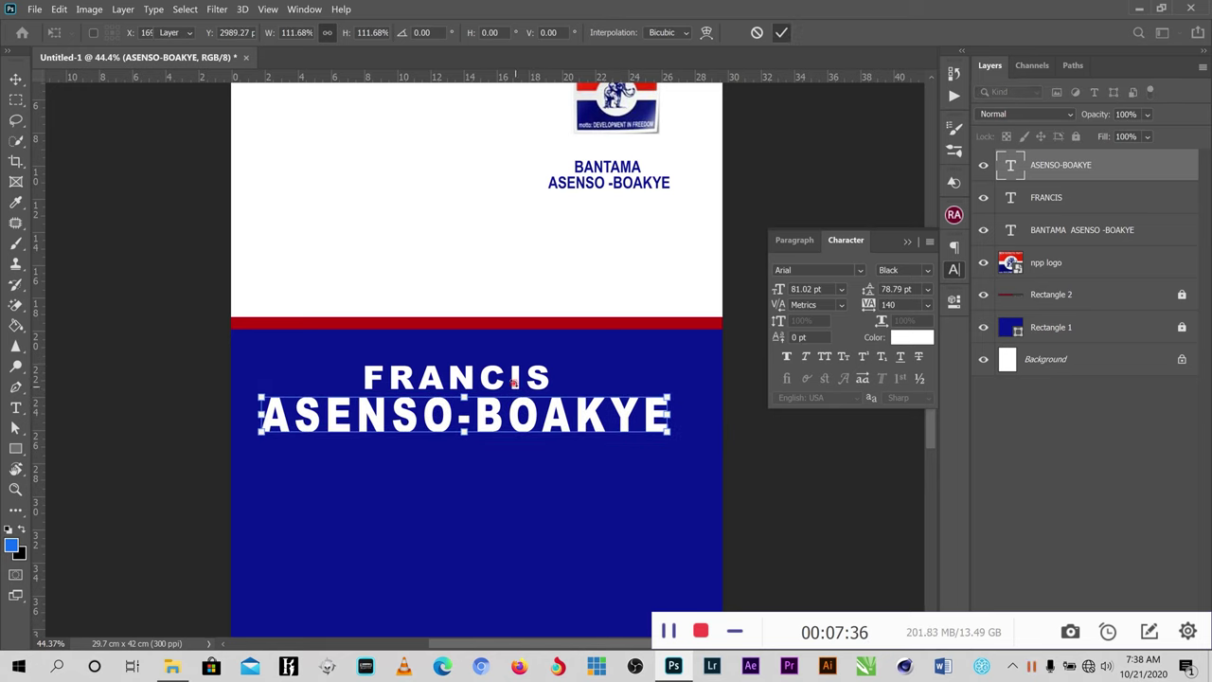
pyautogui.moveTo(511, 382); pyautogui.dragTo(527, 381)
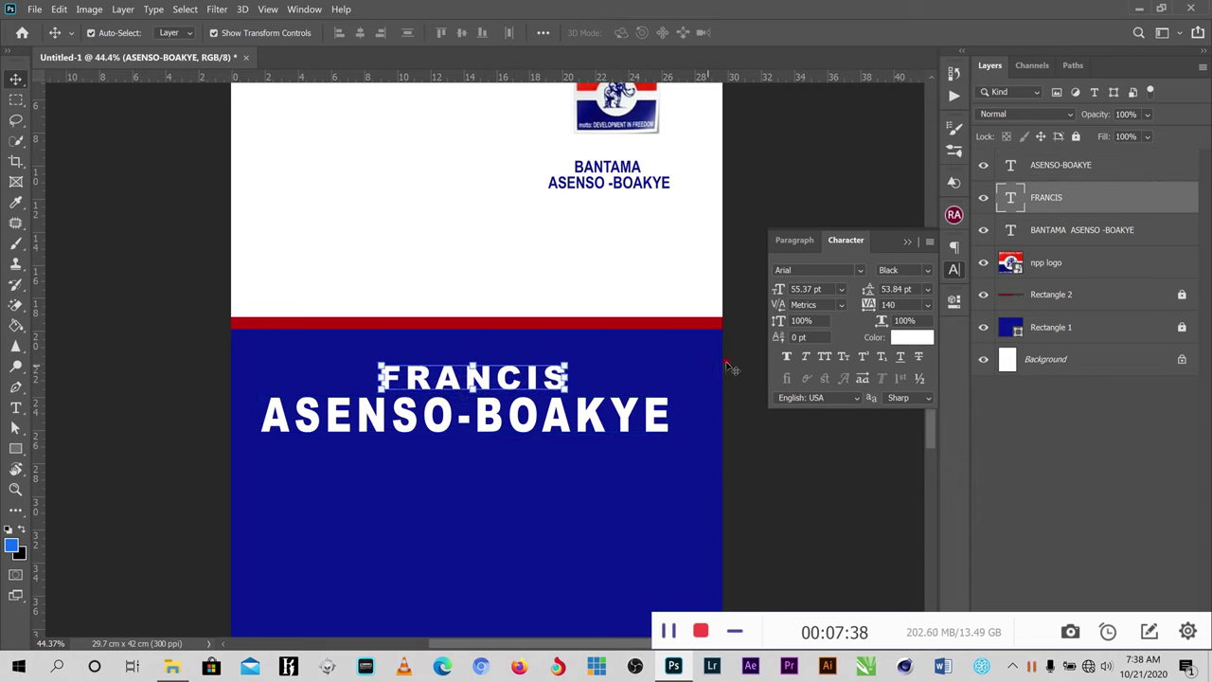
# - Centre FRANCIS and ASENSO-BOAKYE horizontally on each other and shift the pair slightly up towards the red strip
pyautogui.keyDown('shift'); pyautogui.click(479, 428); pyautogui.keyUp('shift')
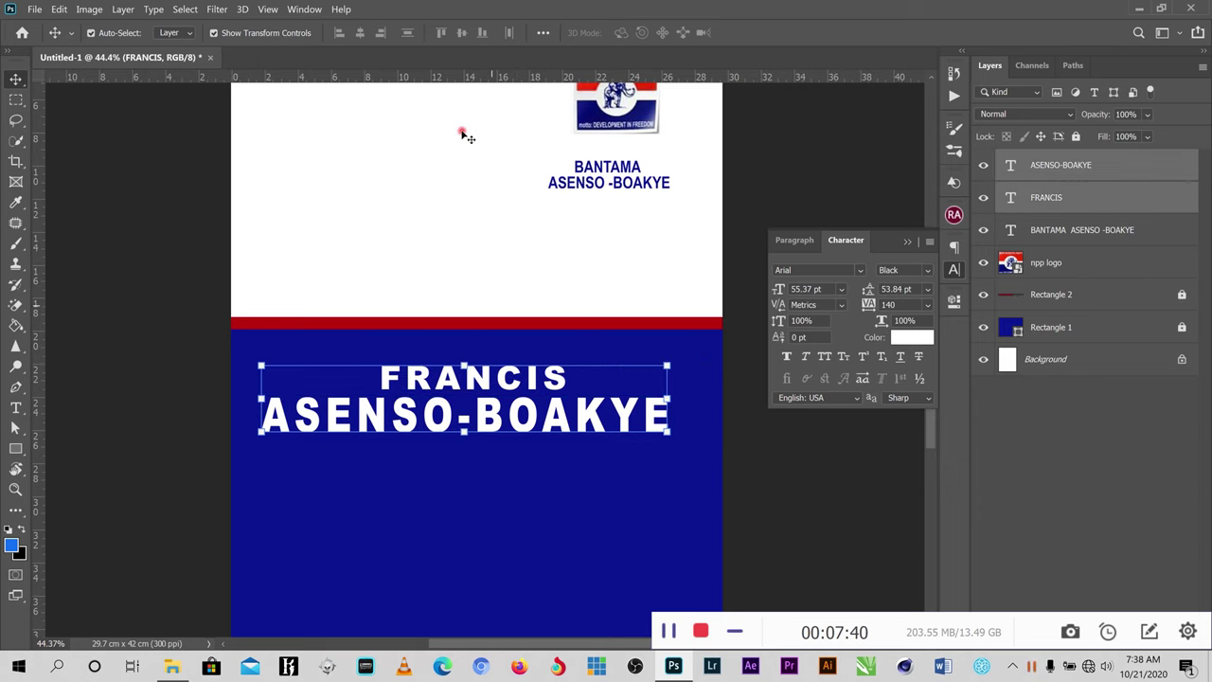
pyautogui.click(360, 34)
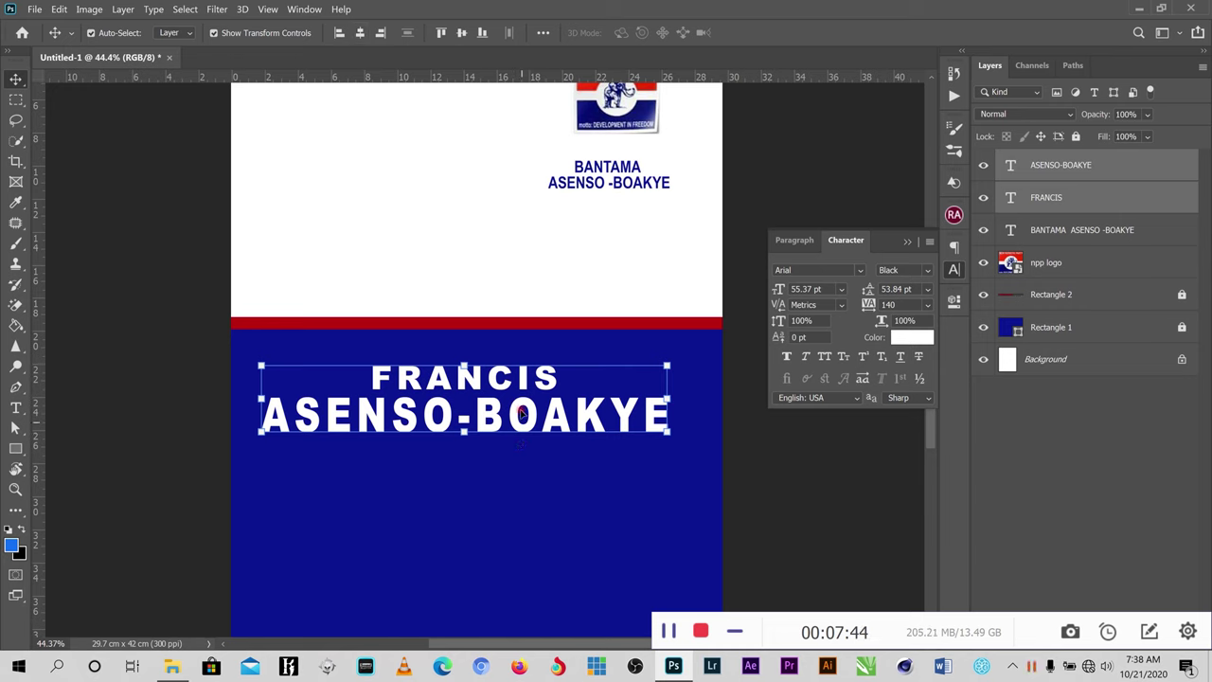
pyautogui.moveTo(522, 413); pyautogui.dragTo(525, 405)
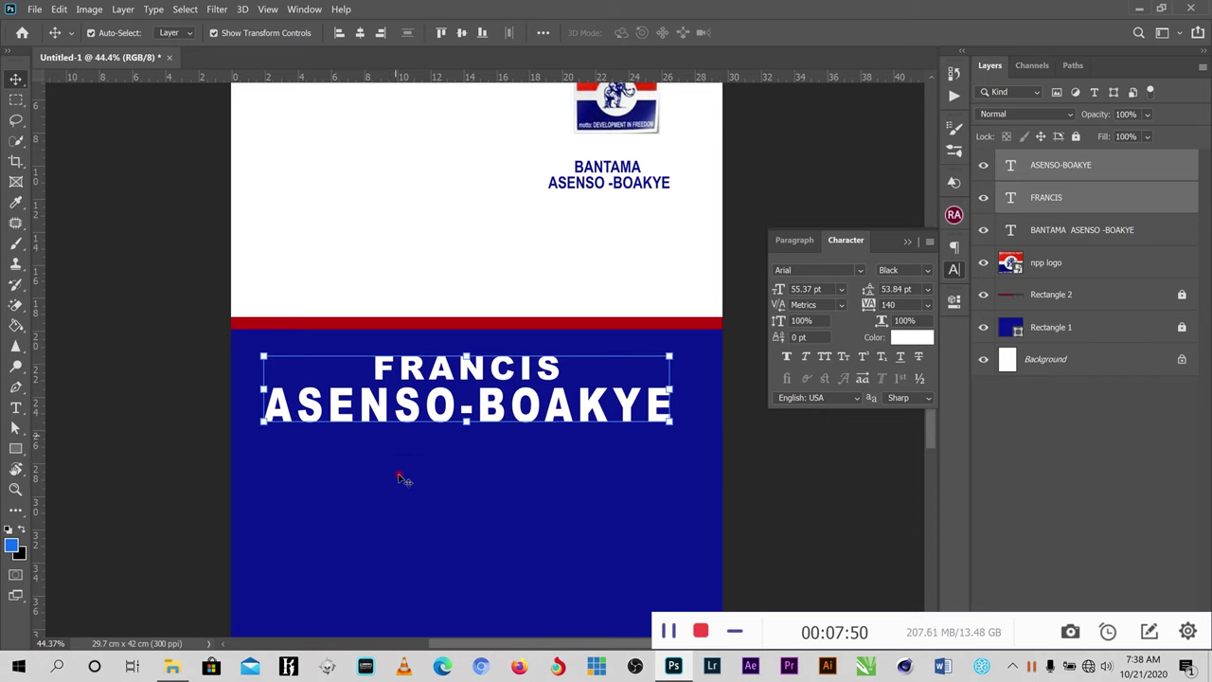
pyautogui.click(160, 468)
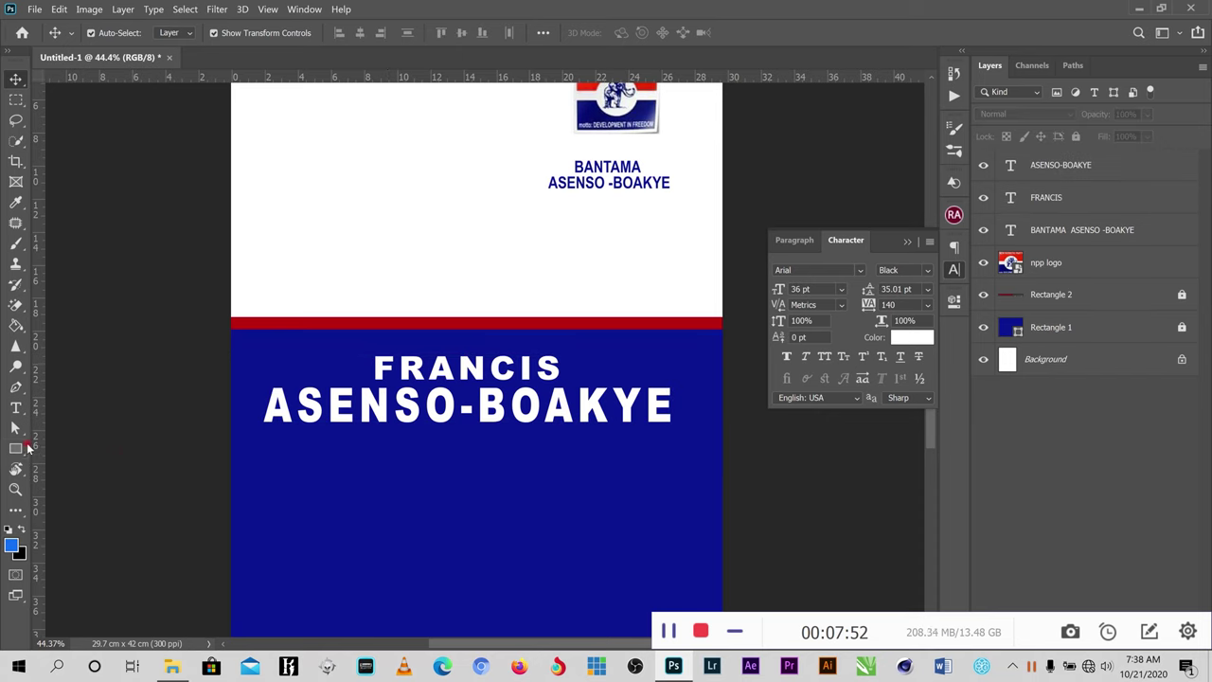
# - Draw a thin rectangle about 998 × 66 px and place it just under the left end of ASENSO-BOAKYE
pyautogui.click(16, 448)
pyautogui.scroll(1, 288, 443)
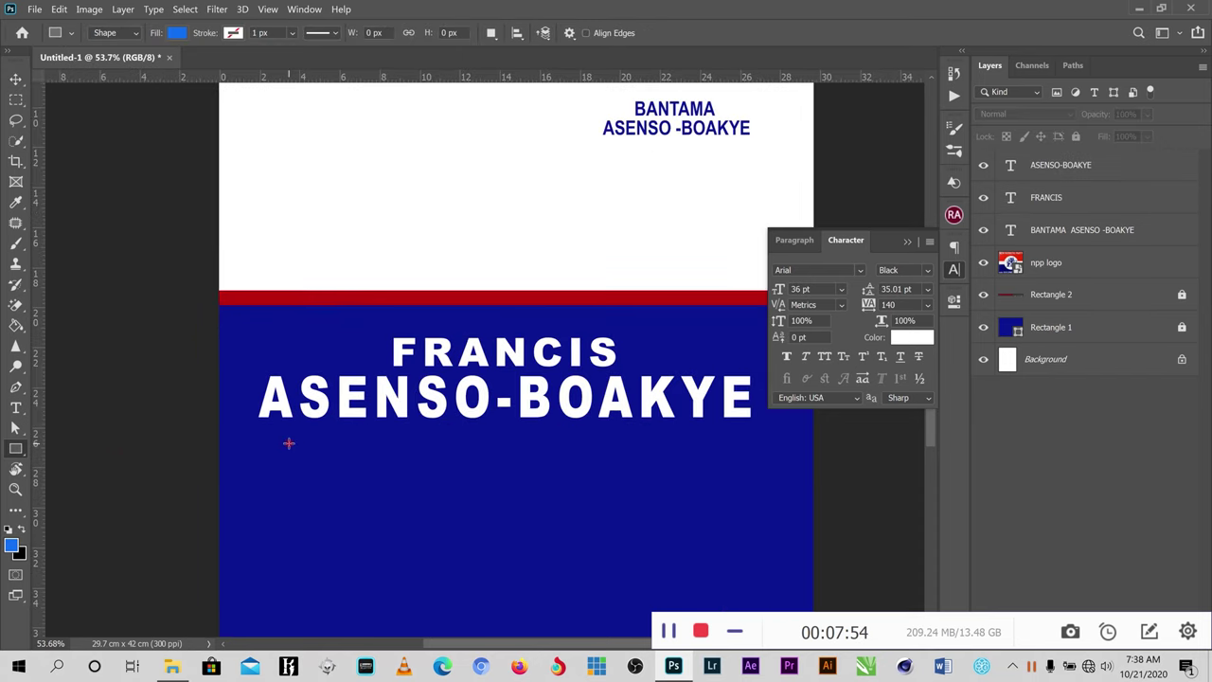
pyautogui.moveTo(285, 440); pyautogui.dragTo(455, 450)
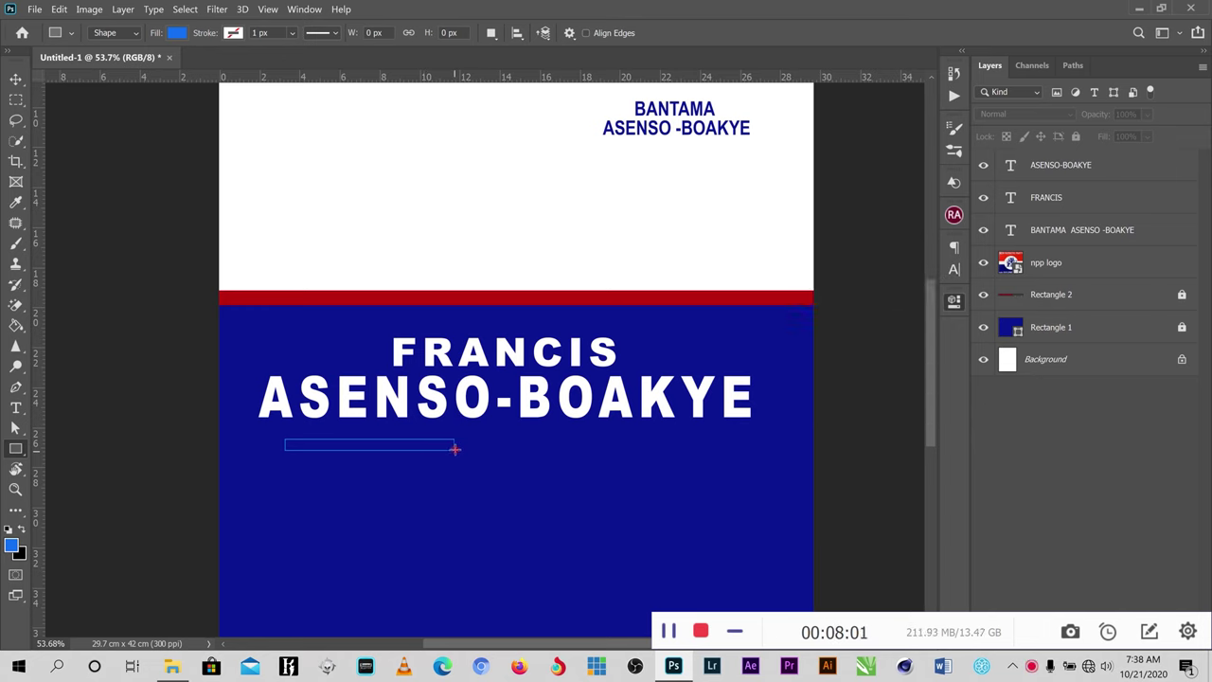
pyautogui.click(16, 81)
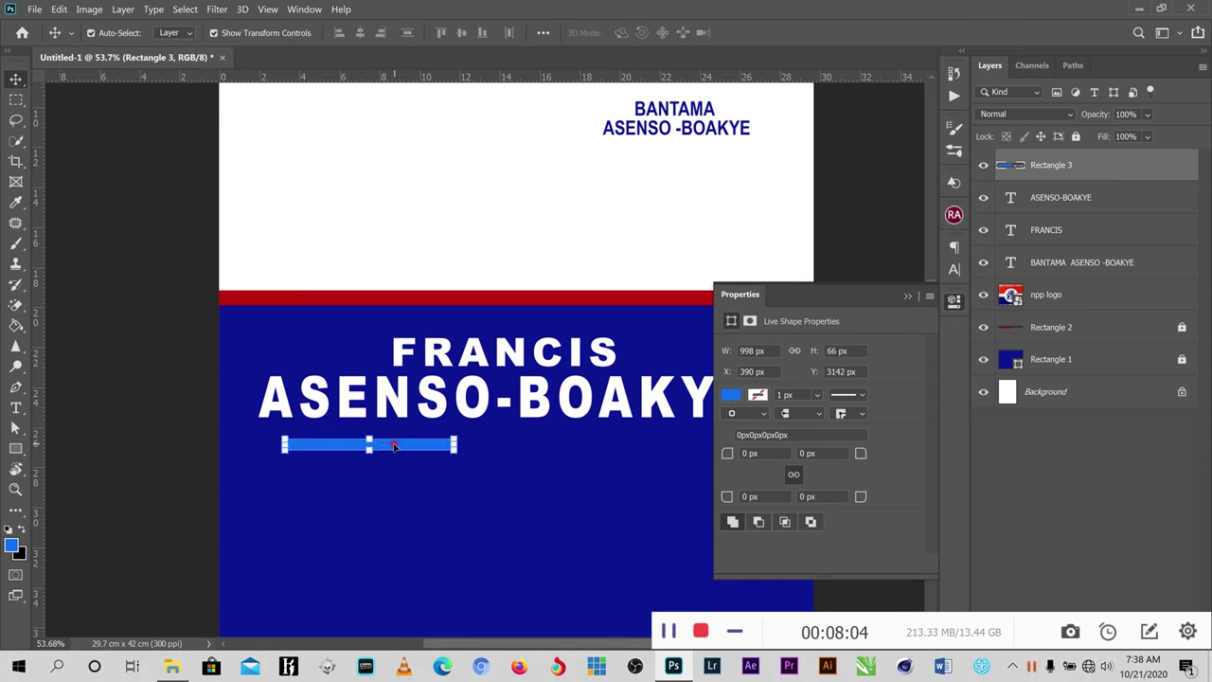
pyautogui.moveTo(395, 446); pyautogui.dragTo(373, 438)
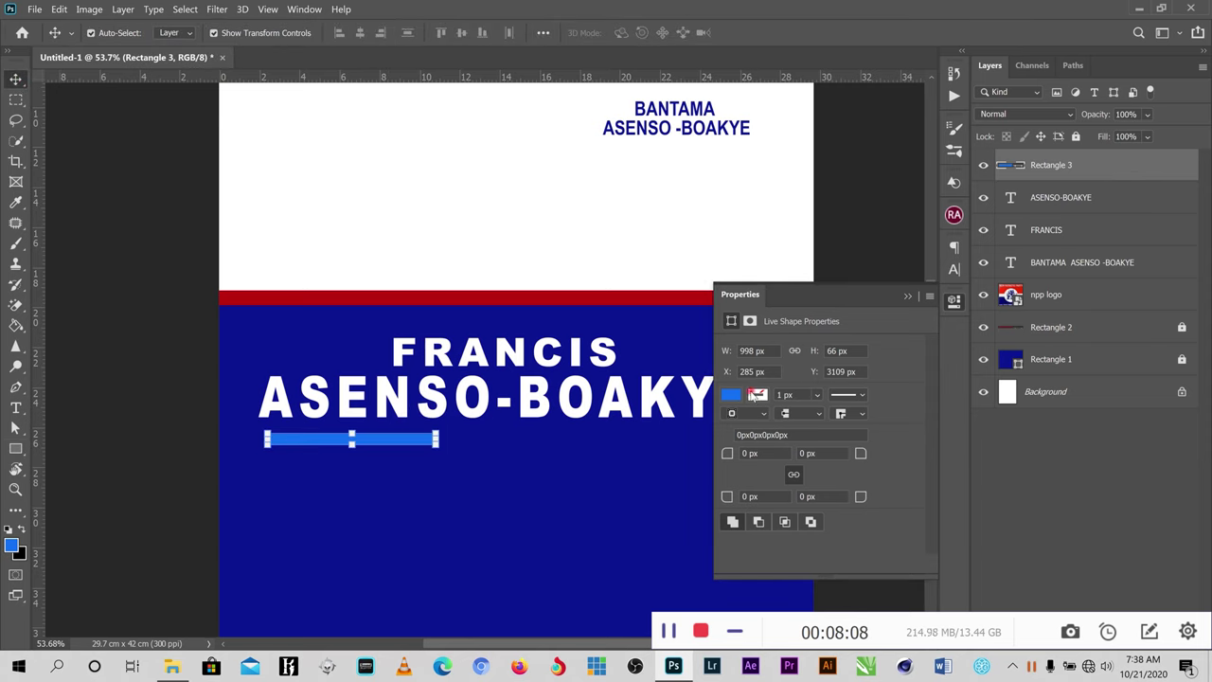
# - Change the thin bar's fill to the dark red from the recently used colours
pyautogui.click(731, 395)
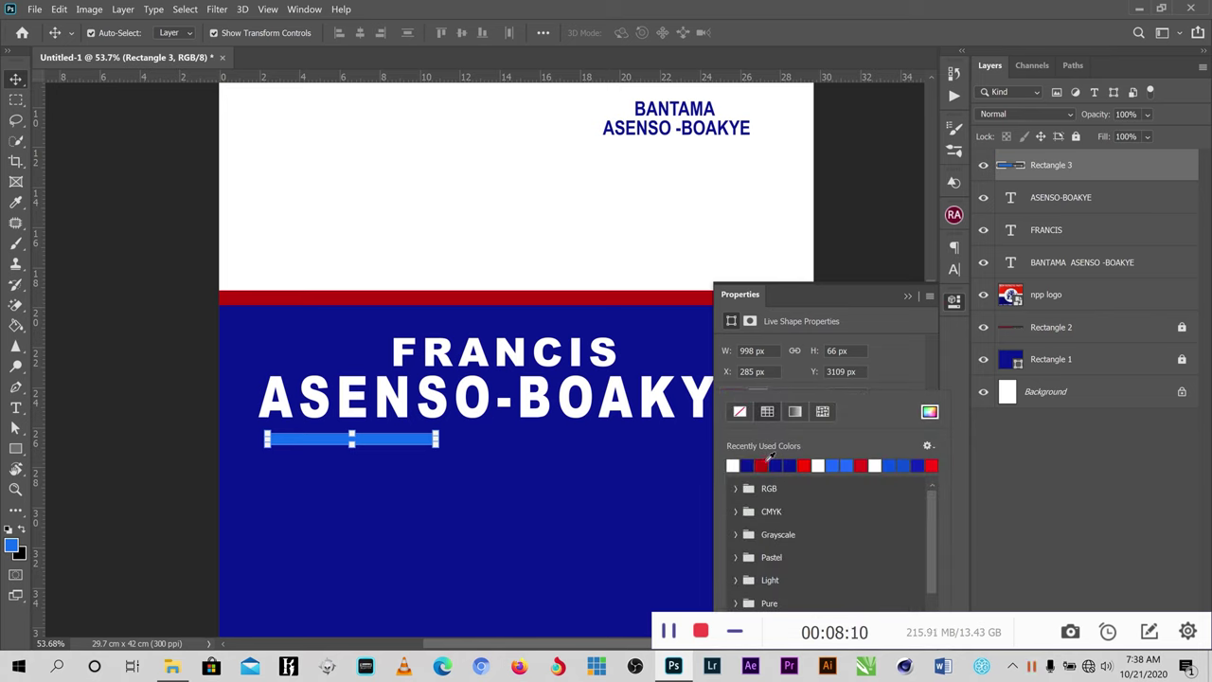
pyautogui.click(762, 464)
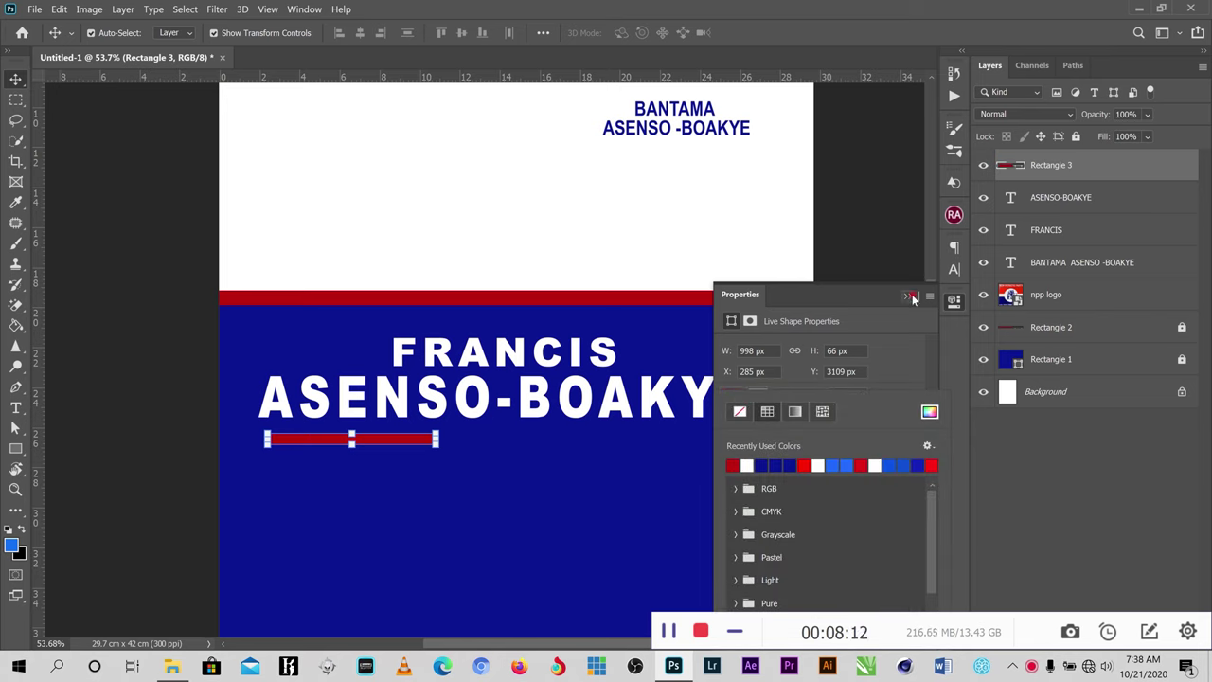
pyautogui.click(909, 296)
pyautogui.click(909, 297)
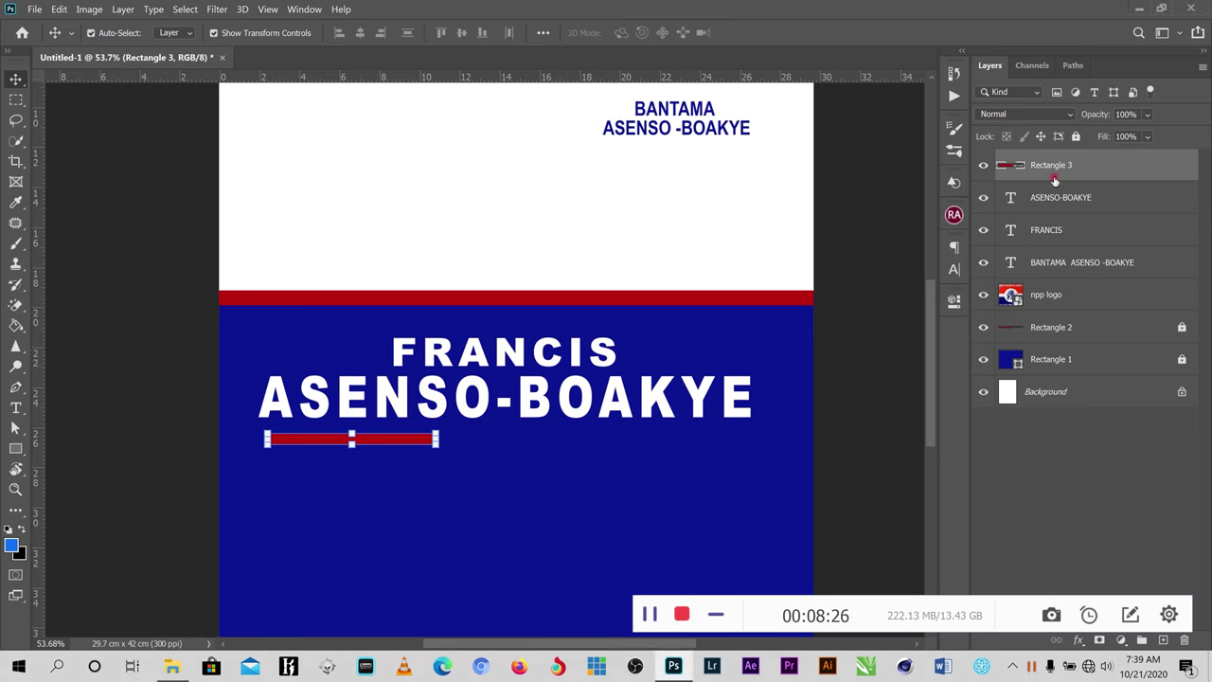
# - Add a linear Gradient Overlay to the thin bar, running from red ff0013 to light grey d0d0d0
pyautogui.click(1079, 640)
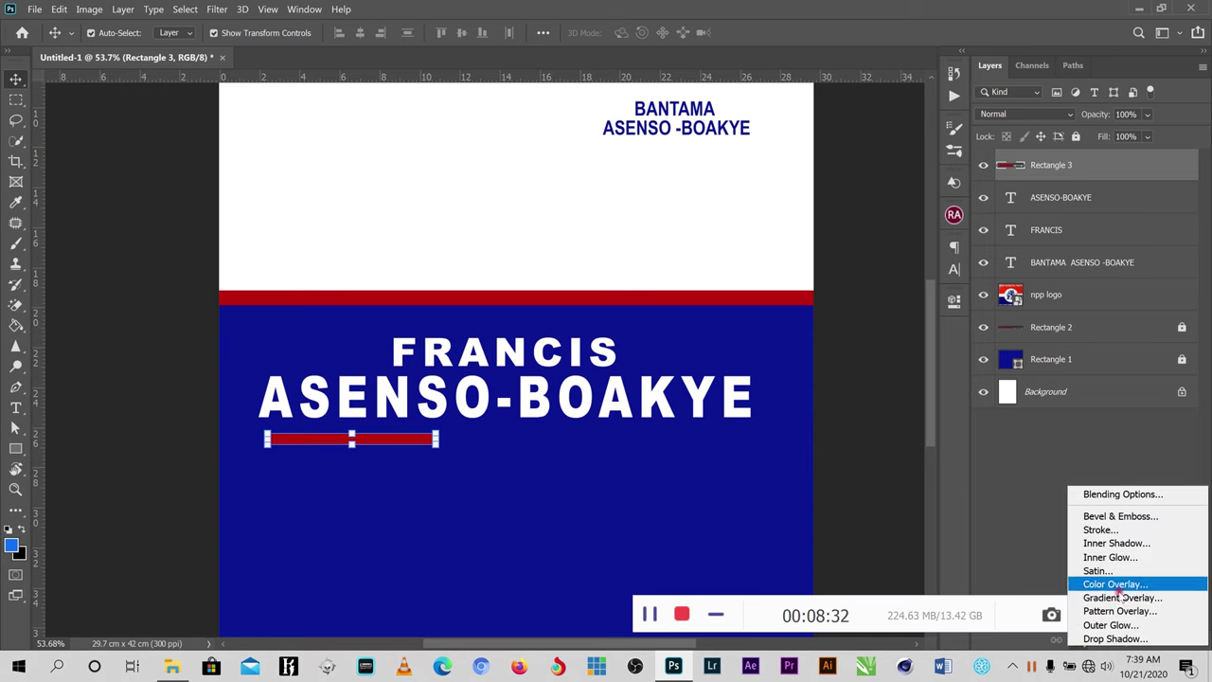
pyautogui.click(1120, 598)
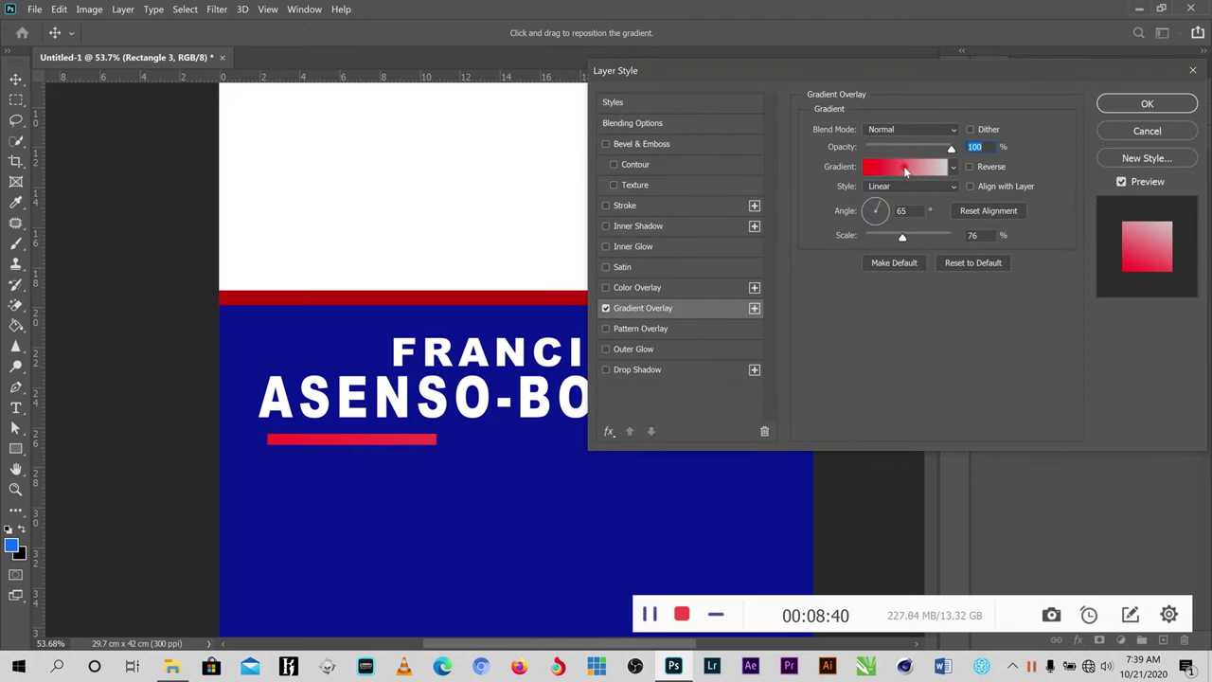
pyautogui.click(904, 169)
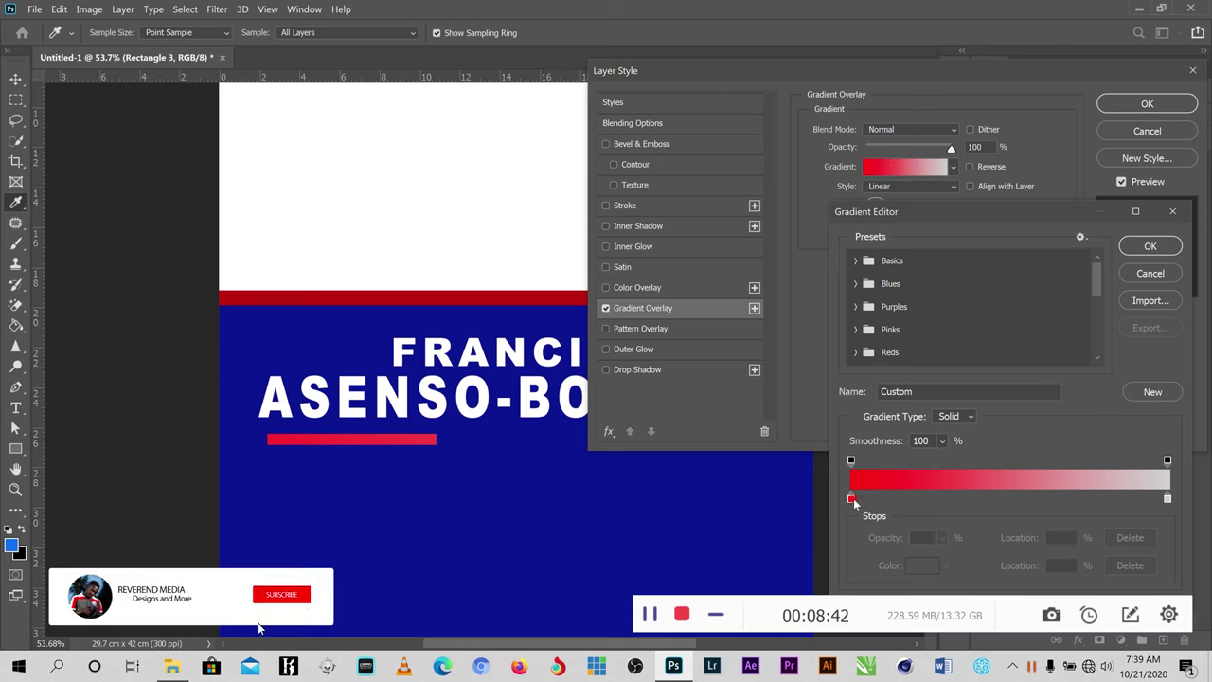
pyautogui.doubleClick(851, 499)
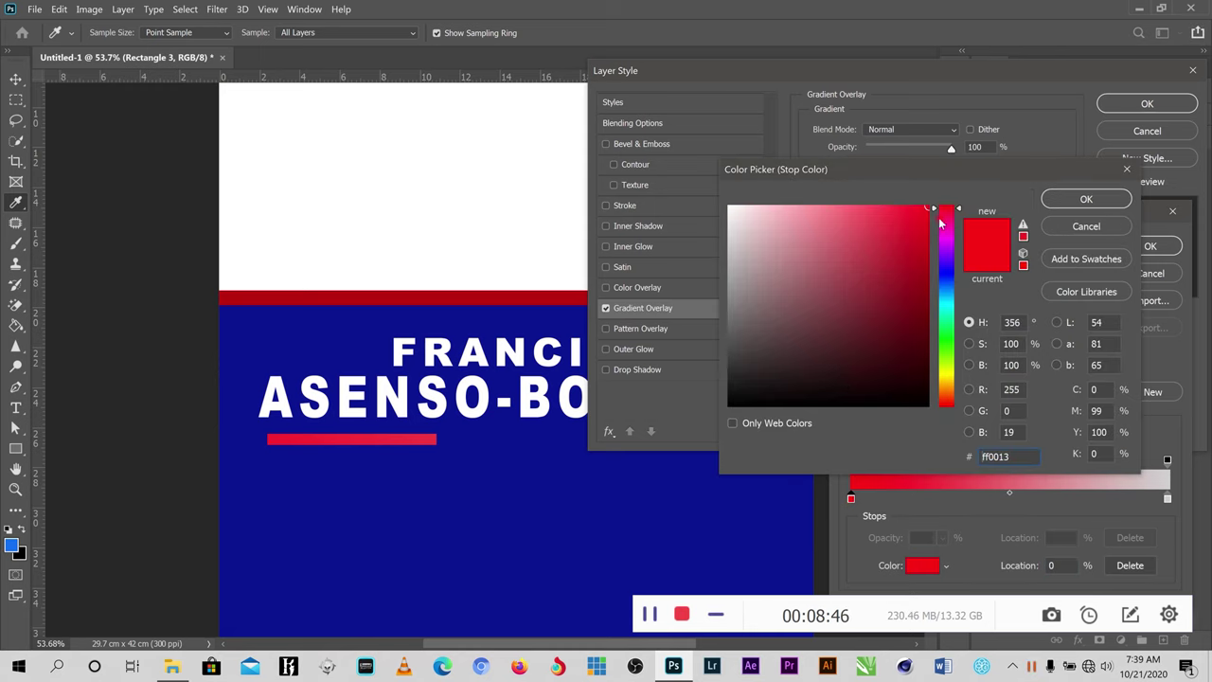
pyautogui.click(1105, 202)
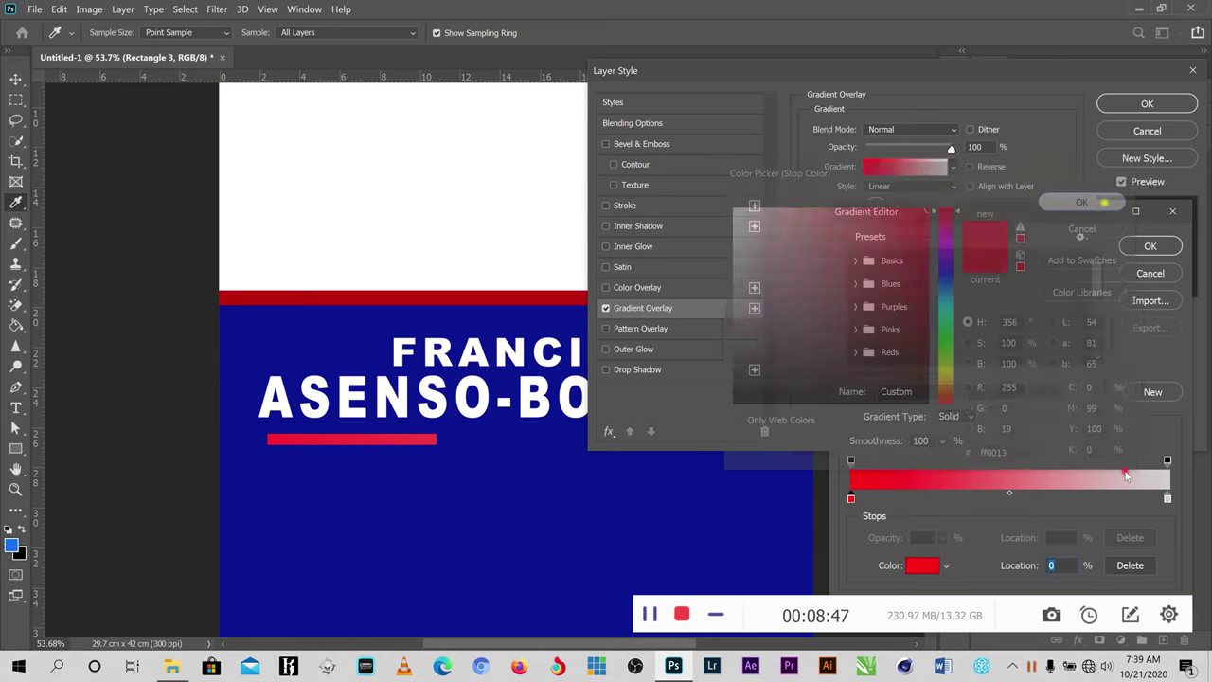
pyautogui.click(1167, 499)
pyautogui.doubleClick(1167, 499)
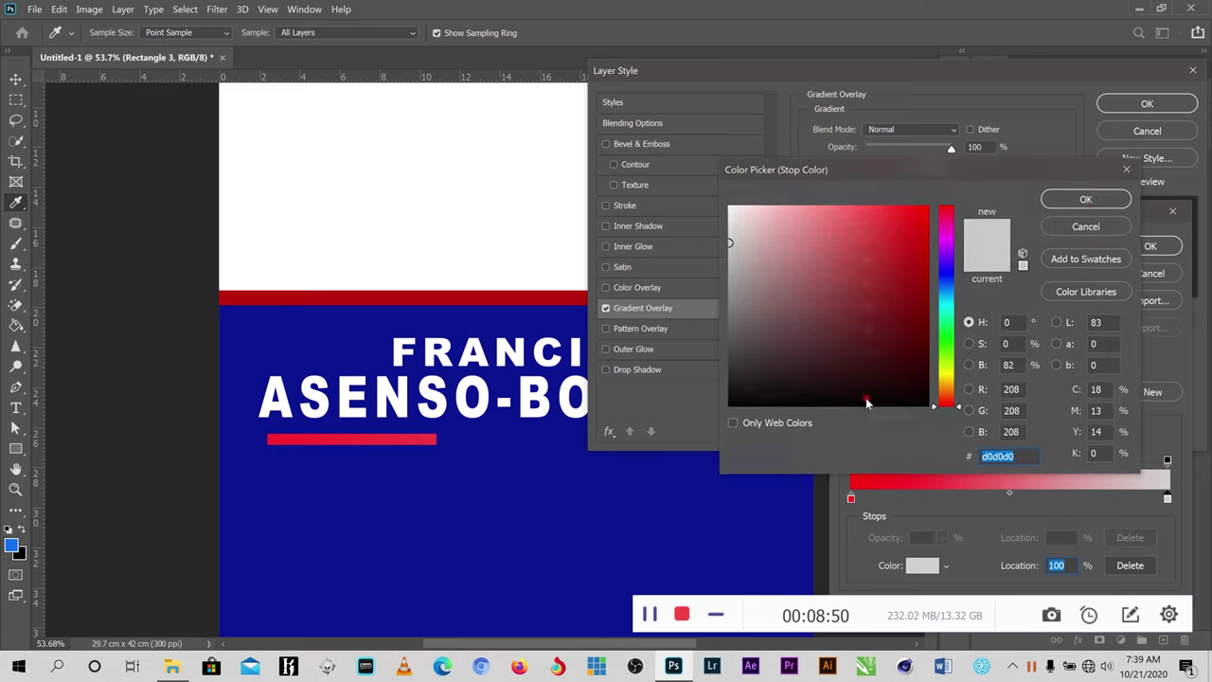
pyautogui.click(1089, 203)
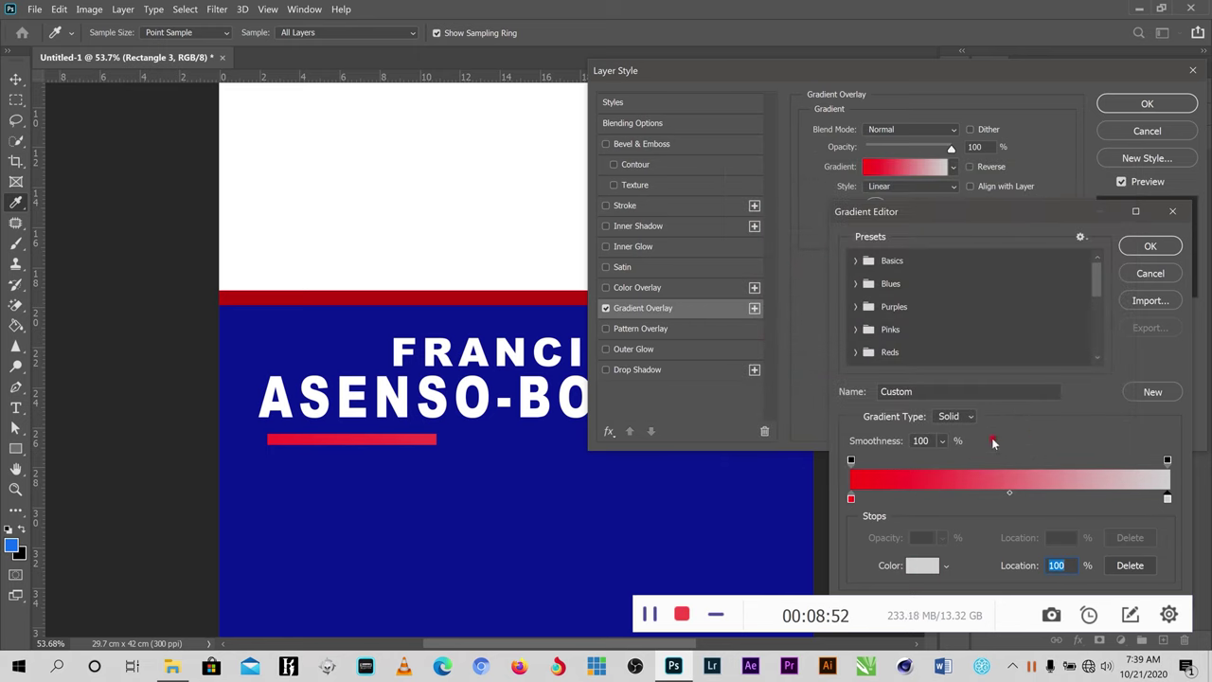
pyautogui.click(1135, 248)
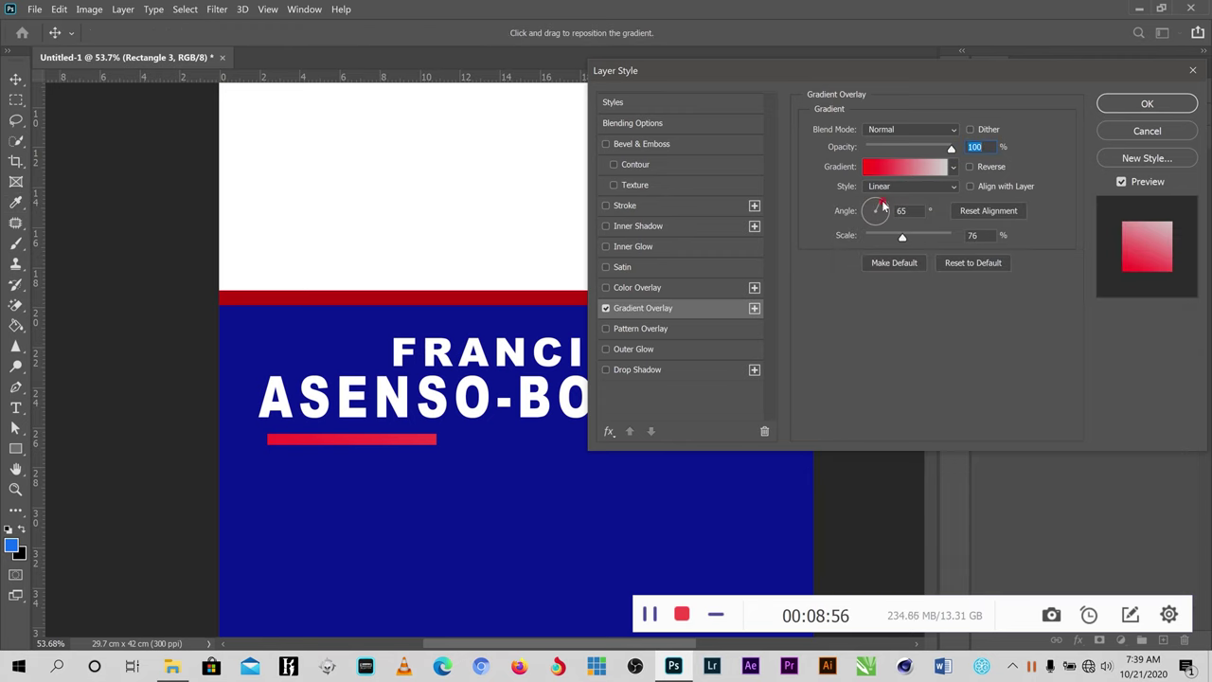
# - Set the bar's gradient angle to about 68° and apply the layer style
pyautogui.moveTo(881, 204); pyautogui.dragTo(881, 210)
pyautogui.click(879, 206)
pyautogui.moveTo(881, 210); pyautogui.dragTo(881, 204)
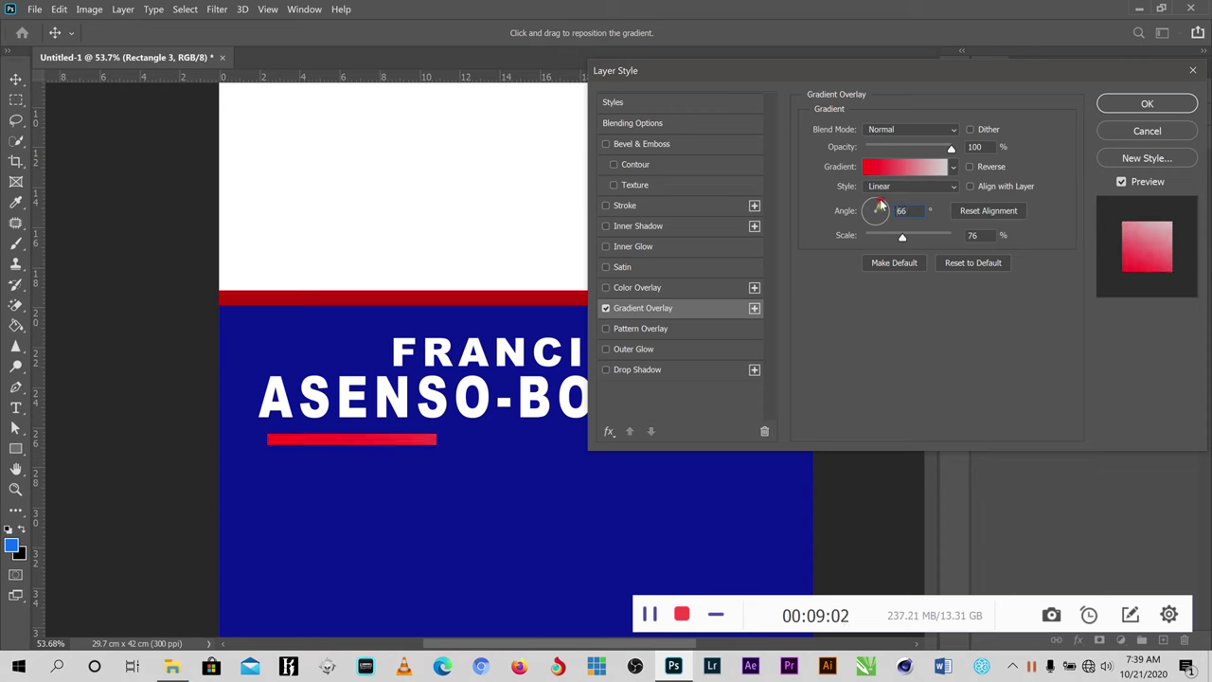
pyautogui.click(1145, 105)
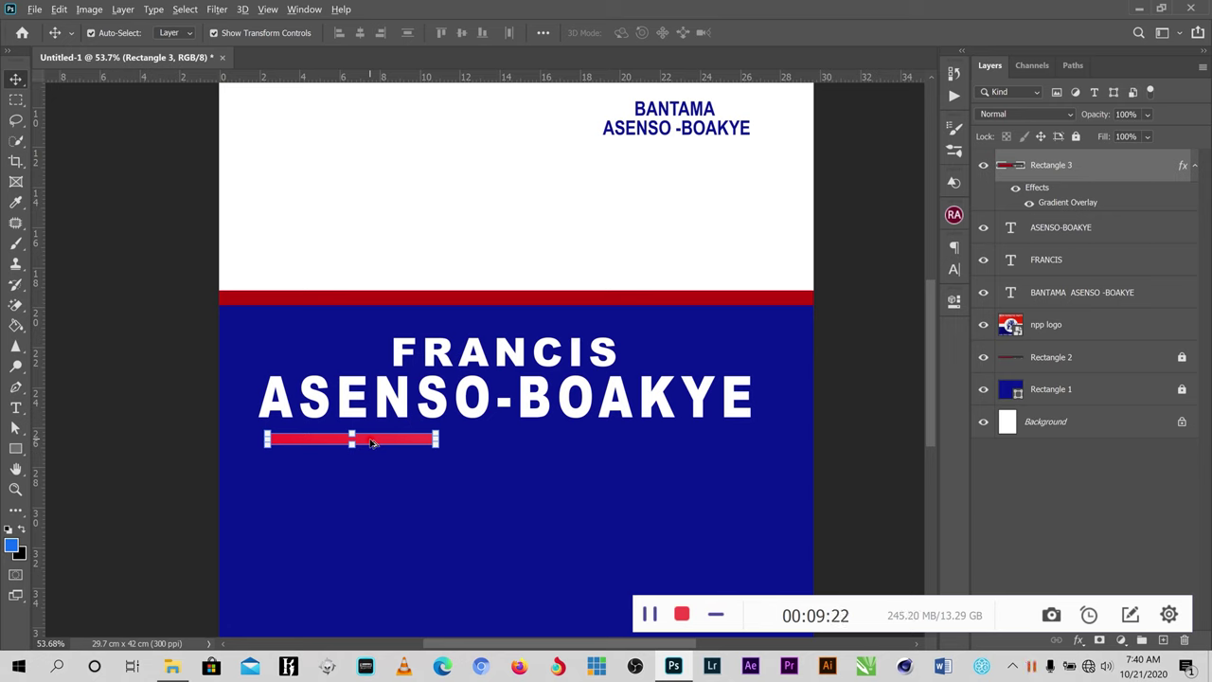
# - Duplicate the red gradient bar twice below the original and nudge the bars into a tight, evenly spaced stack of three
pyautogui.keyDown('alt'); pyautogui.moveTo(371, 443); pyautogui.dragTo(368, 462); pyautogui.keyUp('alt')
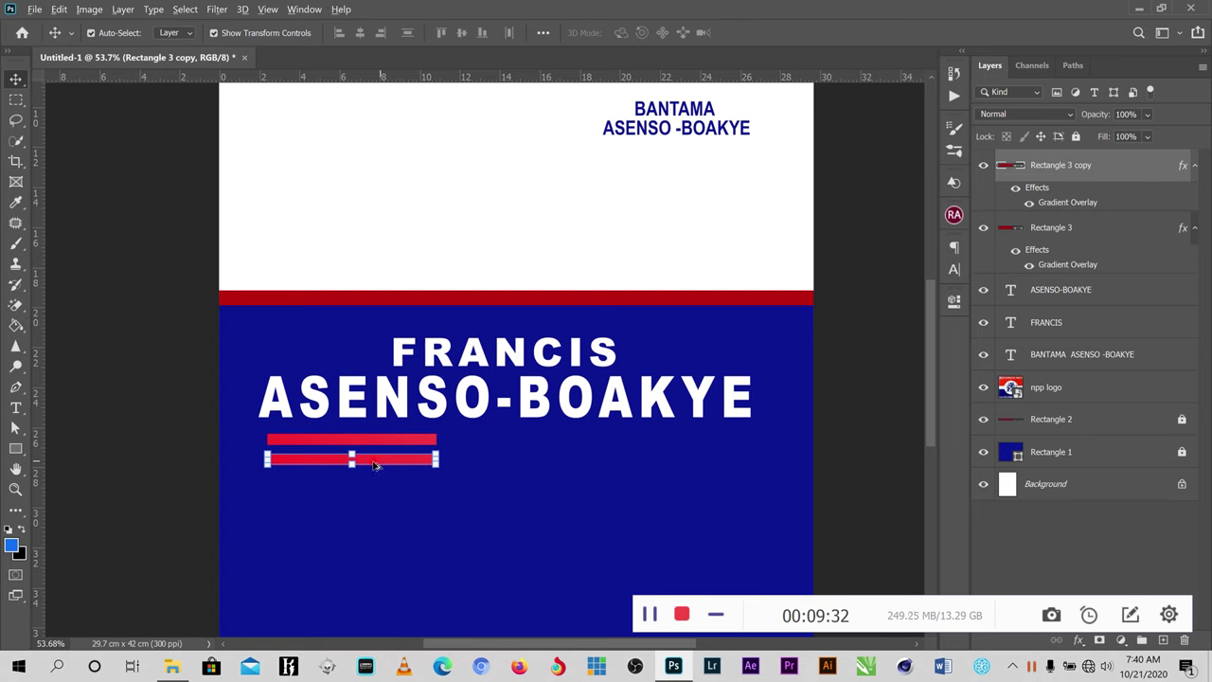
pyautogui.moveTo(372, 464); pyautogui.dragTo(368, 484)
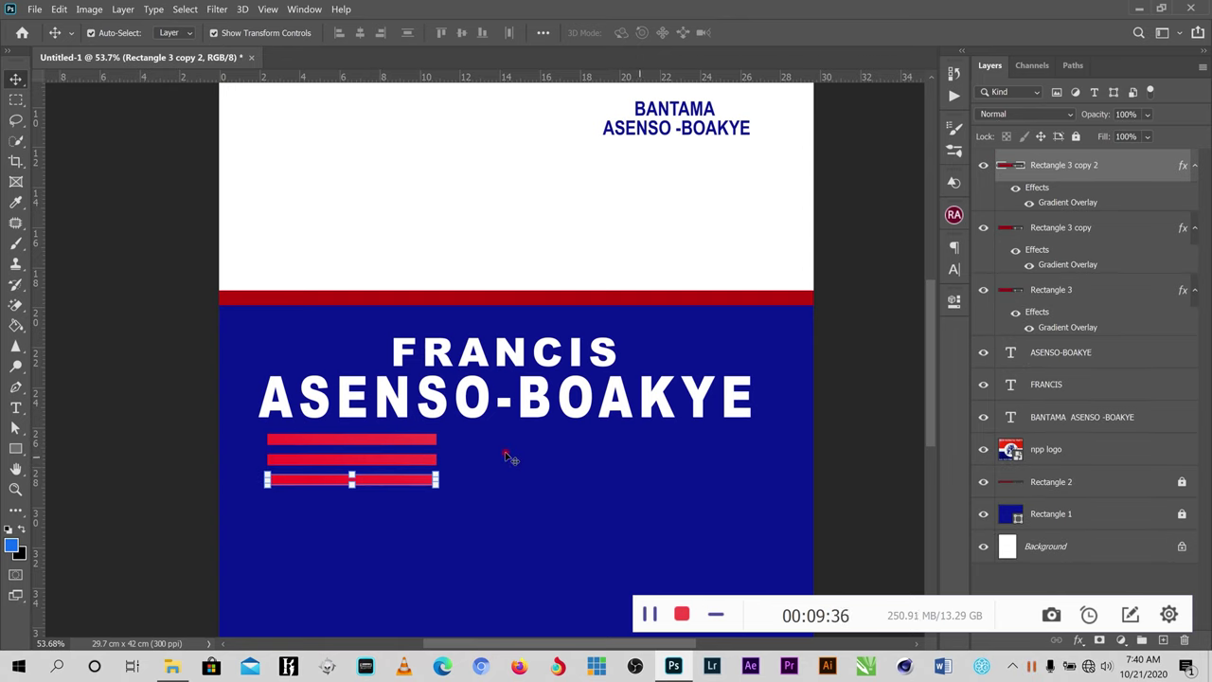
pyautogui.scroll(-5, 492, 470)
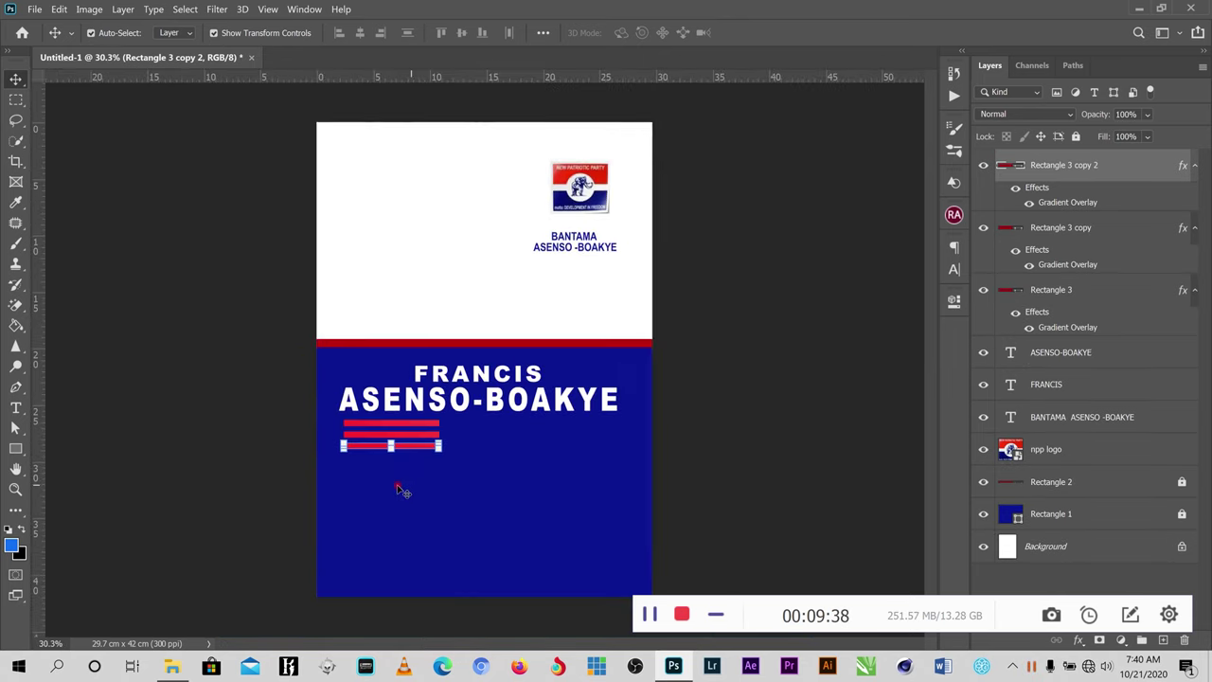
pyautogui.scroll(2, 378, 460)
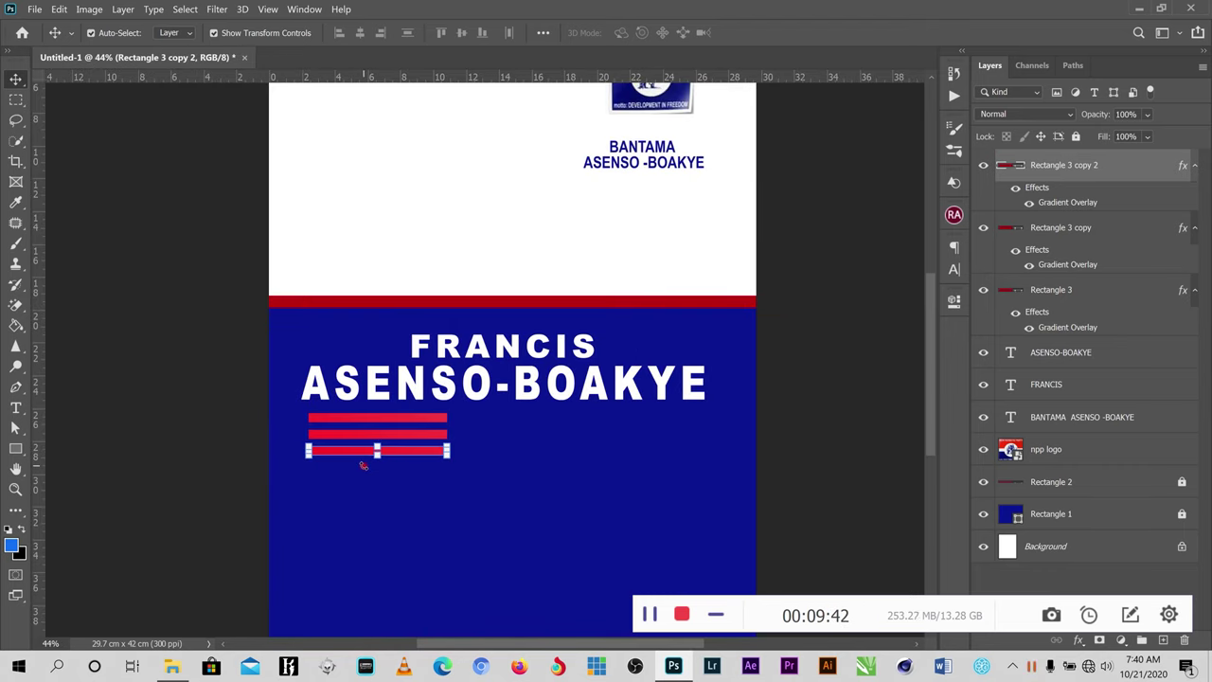
pyautogui.moveTo(362, 465); pyautogui.dragTo(363, 462)
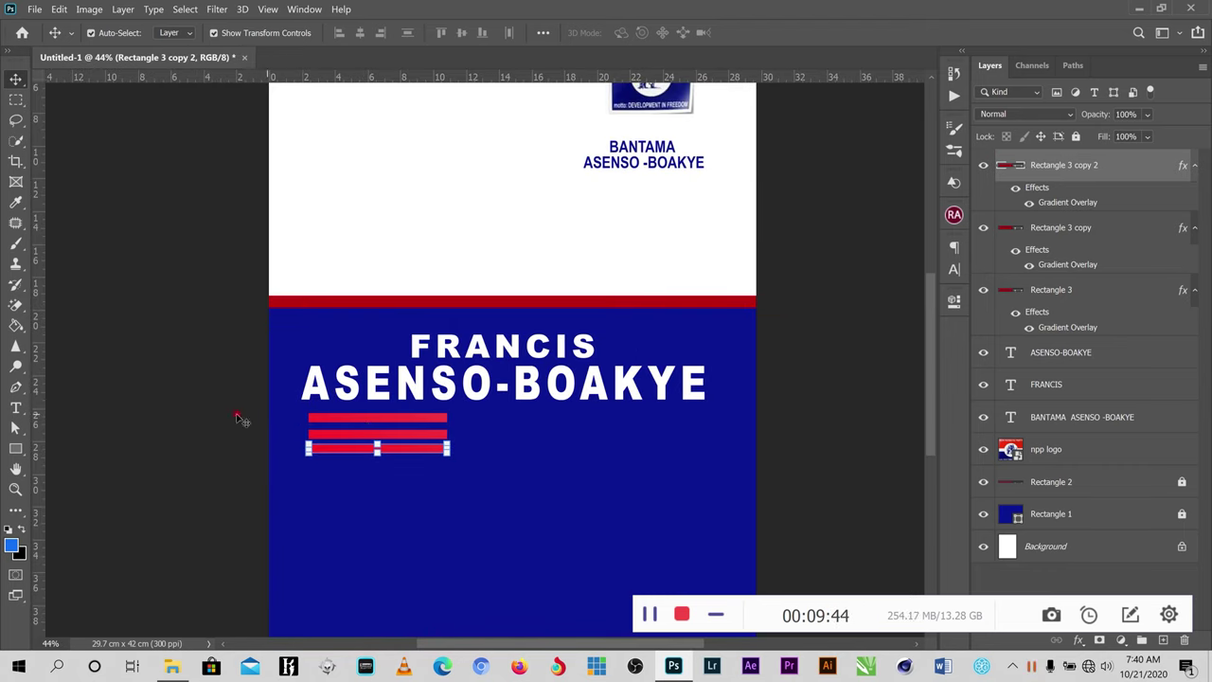
pyautogui.click(365, 419)
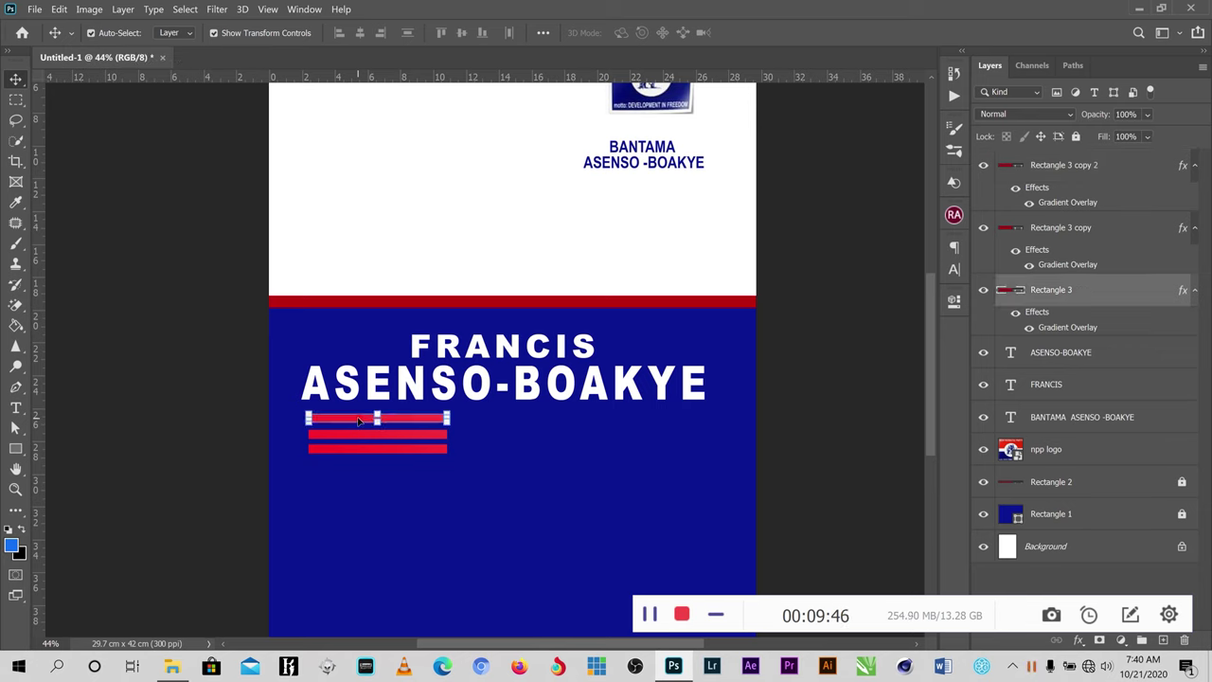
pyautogui.moveTo(359, 420); pyautogui.dragTo(358, 422)
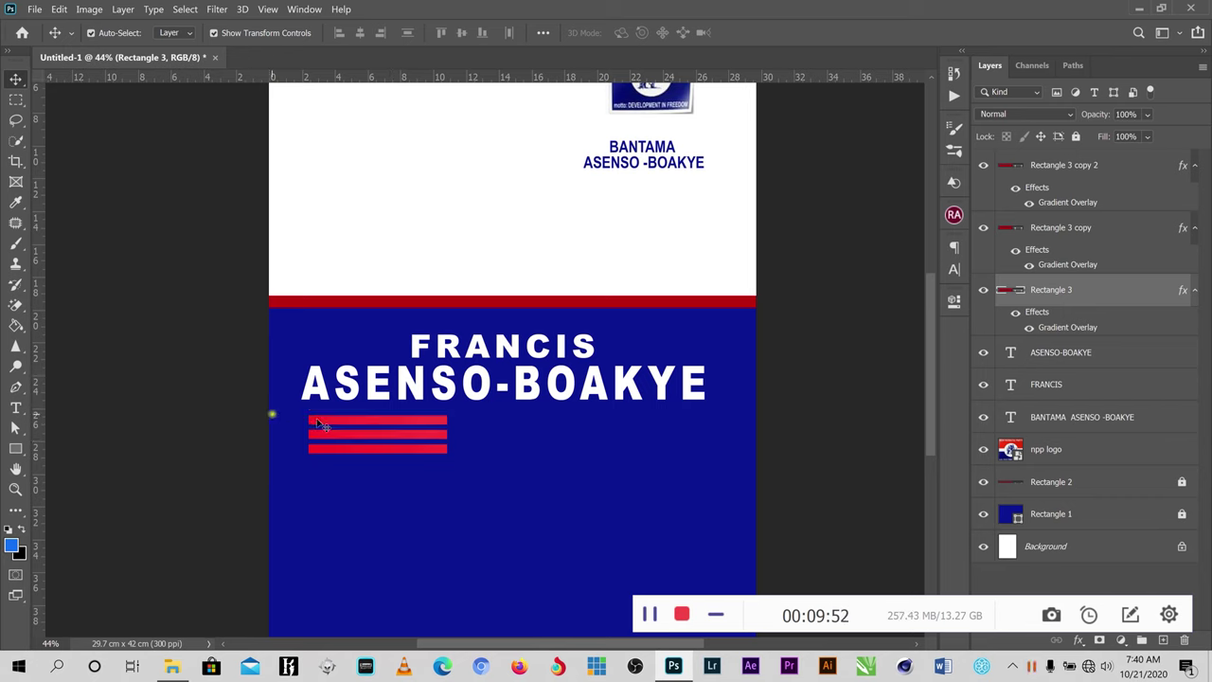
# - Duplicate the three stacked bars and place the copies level with them under the right end of ASENSO-BOAKYE
pyautogui.moveTo(272, 414); pyautogui.dragTo(353, 449)
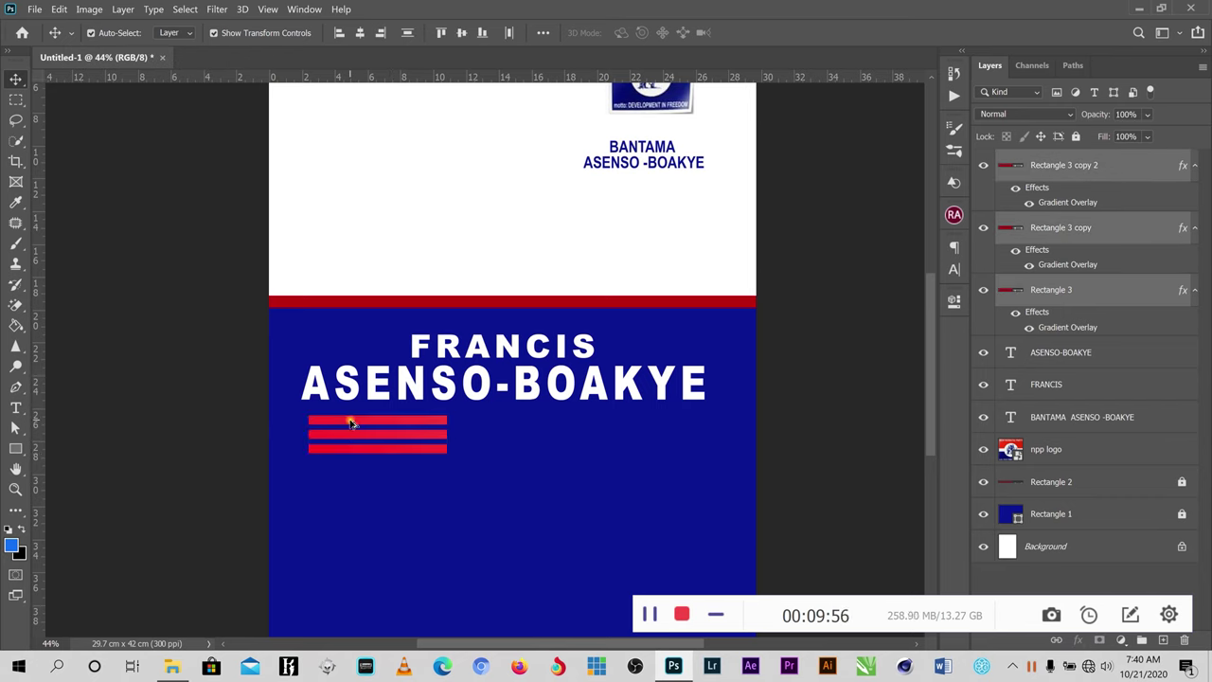
pyautogui.press('ctrl')
pyautogui.moveTo(446, 431); pyautogui.dragTo(592, 423)
pyautogui.click(796, 413)
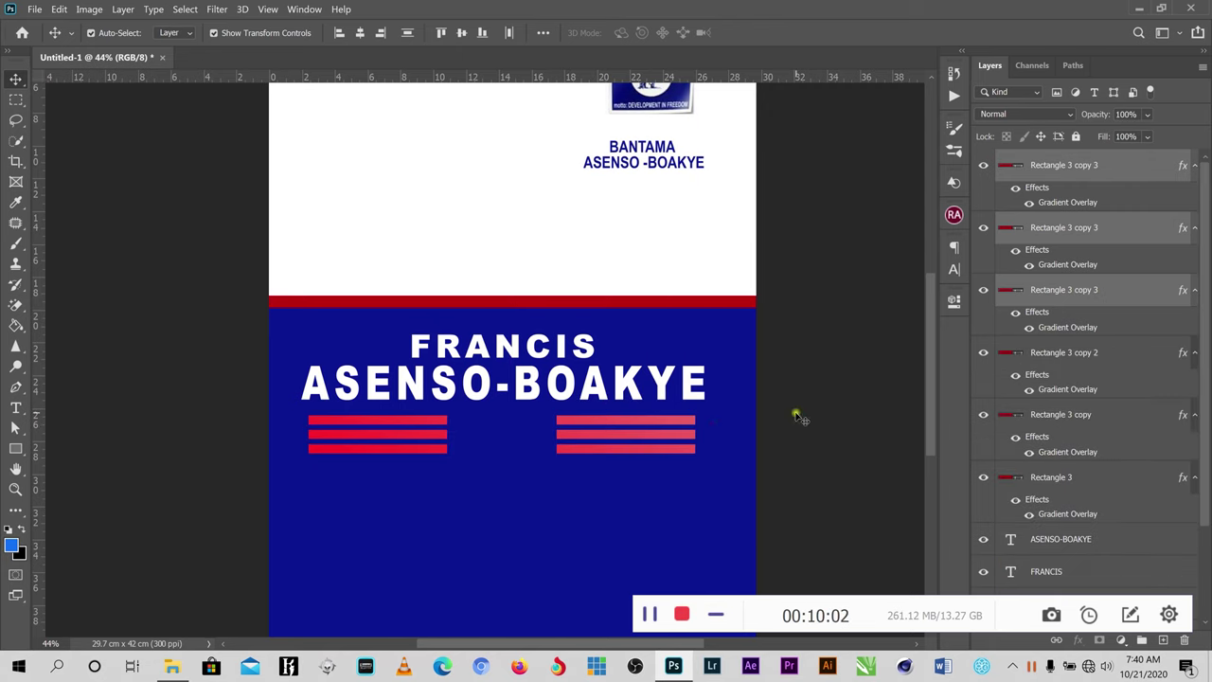
# - Set the Gradient Overlay of the top bar in the right-hand stack to a 137° angle and 84% scale
pyautogui.click(628, 421)
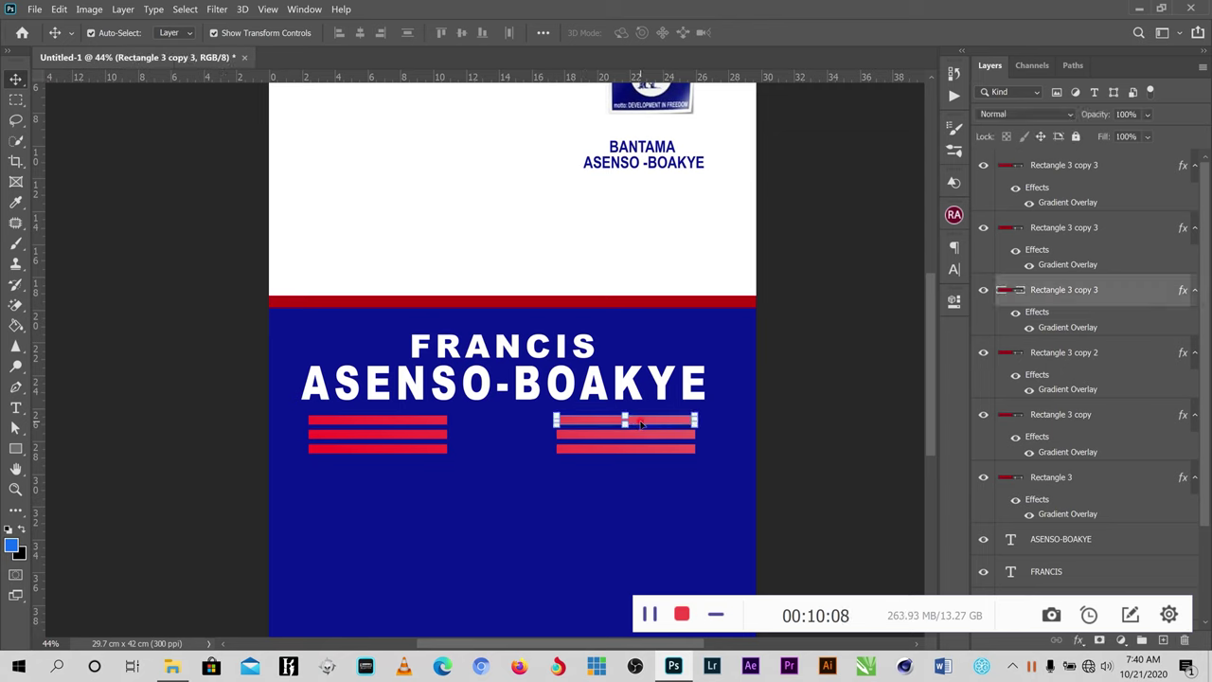
pyautogui.doubleClick(1068, 328)
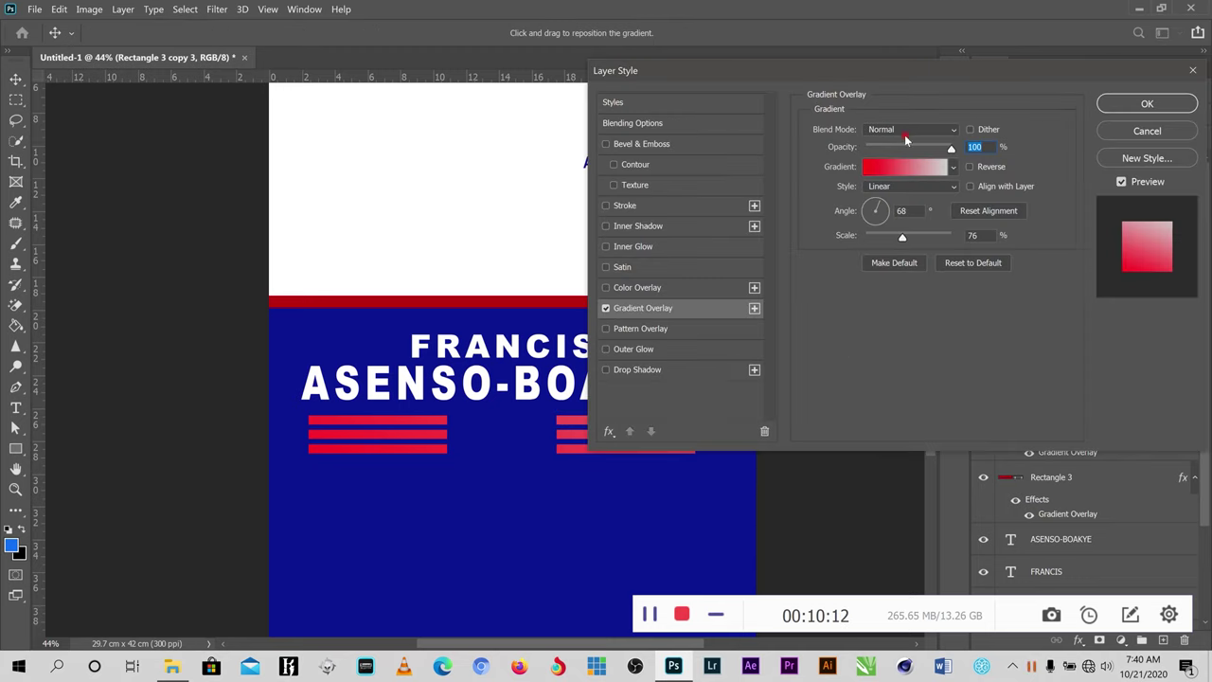
pyautogui.moveTo(898, 71); pyautogui.dragTo(989, 80)
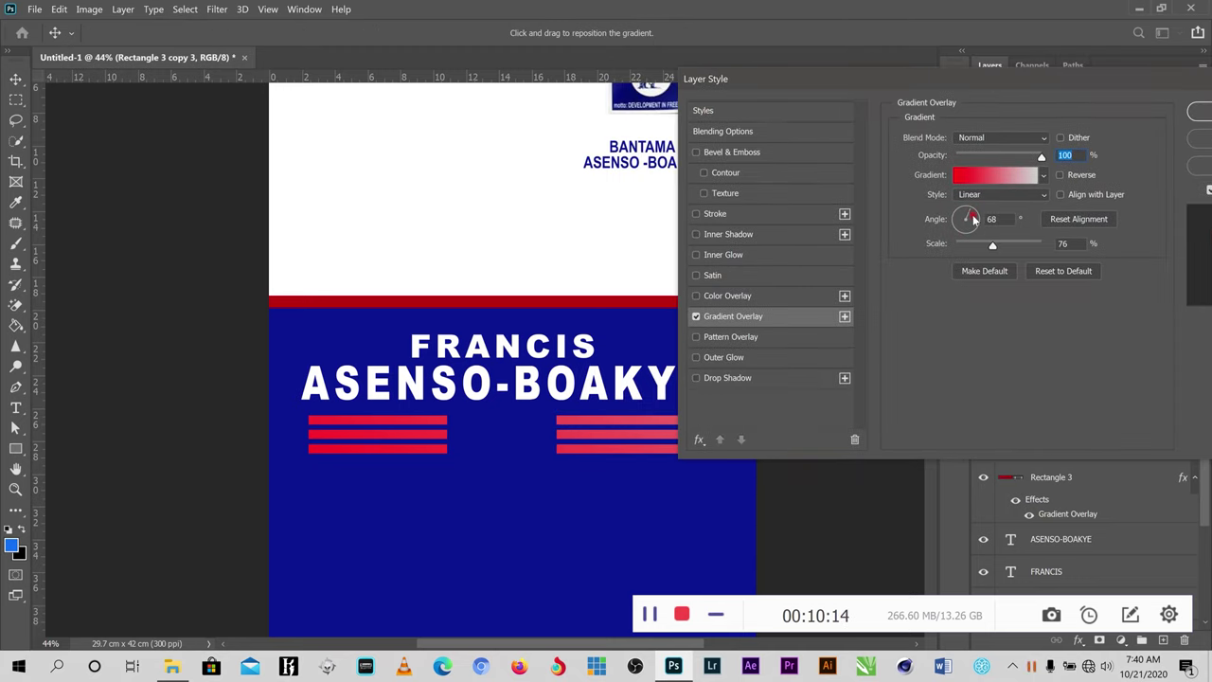
pyautogui.moveTo(980, 217)
pyautogui.mouseDown()
pyautogui.moveTo(962, 216)
pyautogui.moveTo(974, 221)
pyautogui.mouseUp()
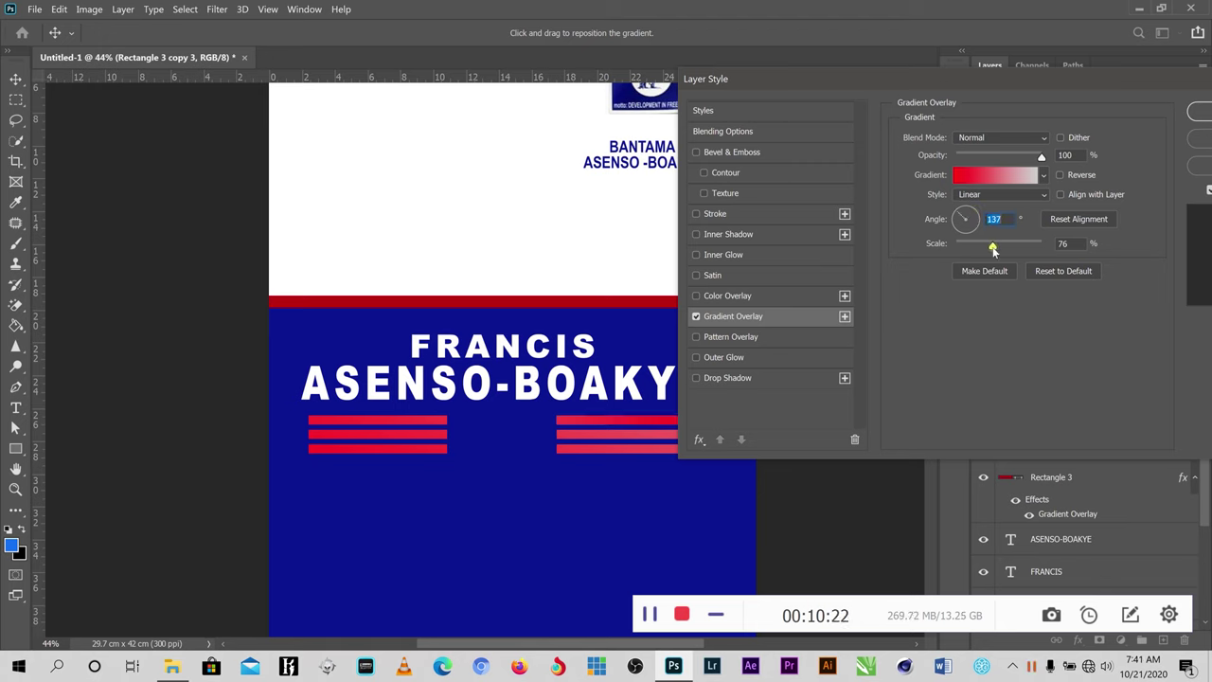
pyautogui.moveTo(992, 245); pyautogui.dragTo(998, 249)
pyautogui.moveTo(1031, 84); pyautogui.dragTo(934, 88)
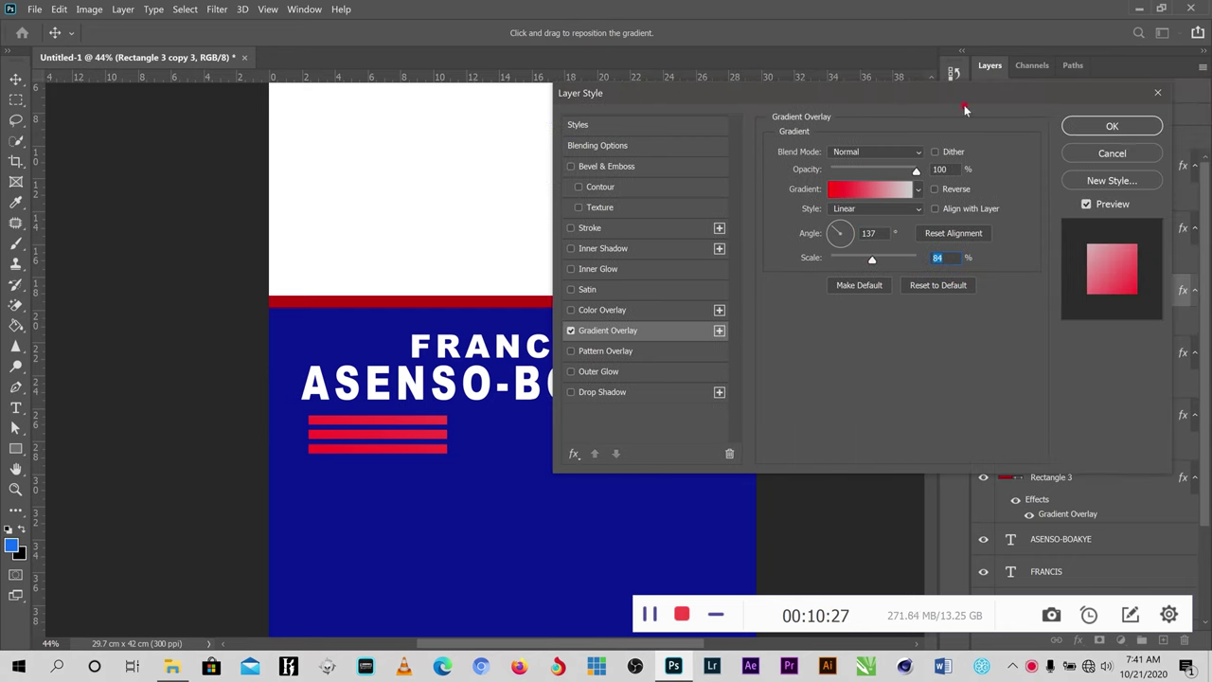
pyautogui.click(1112, 127)
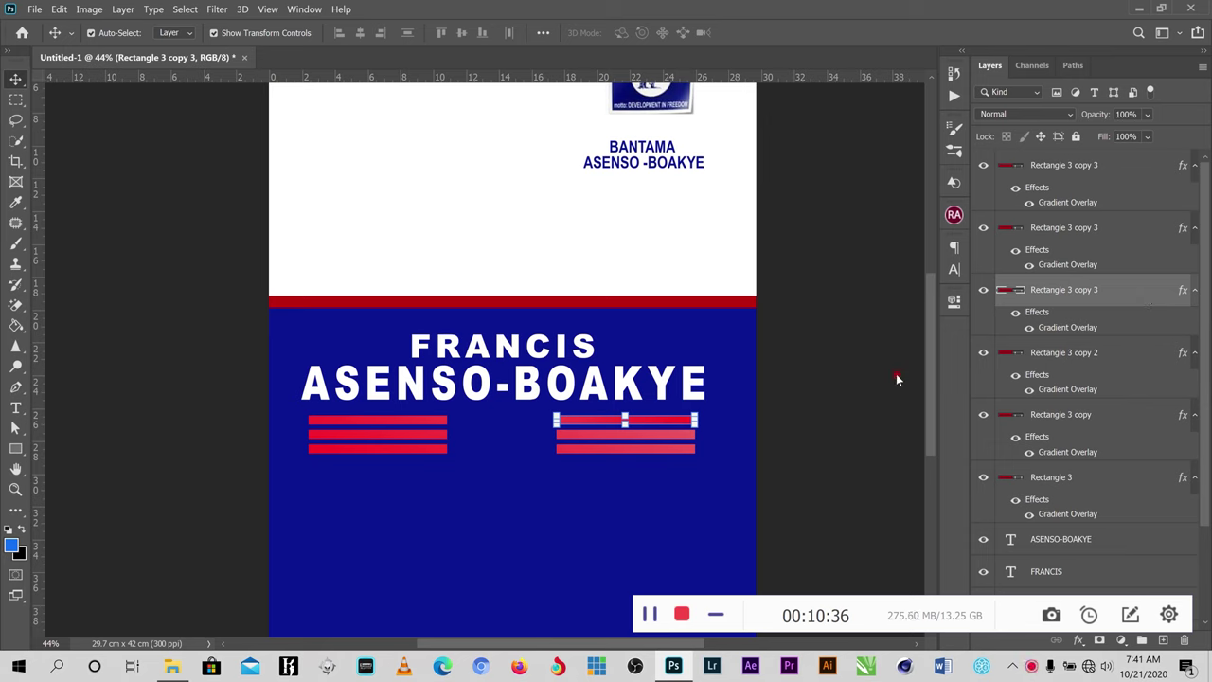
pyautogui.click(659, 435)
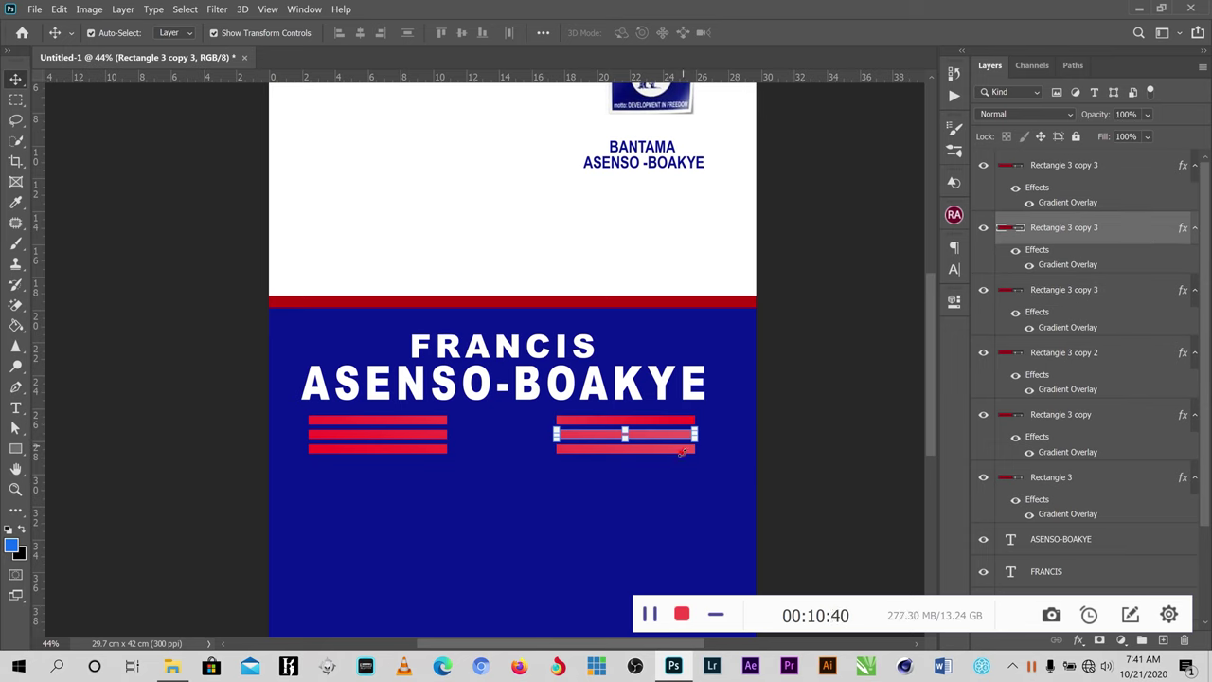
pyautogui.moveTo(663, 448); pyautogui.dragTo(671, 448)
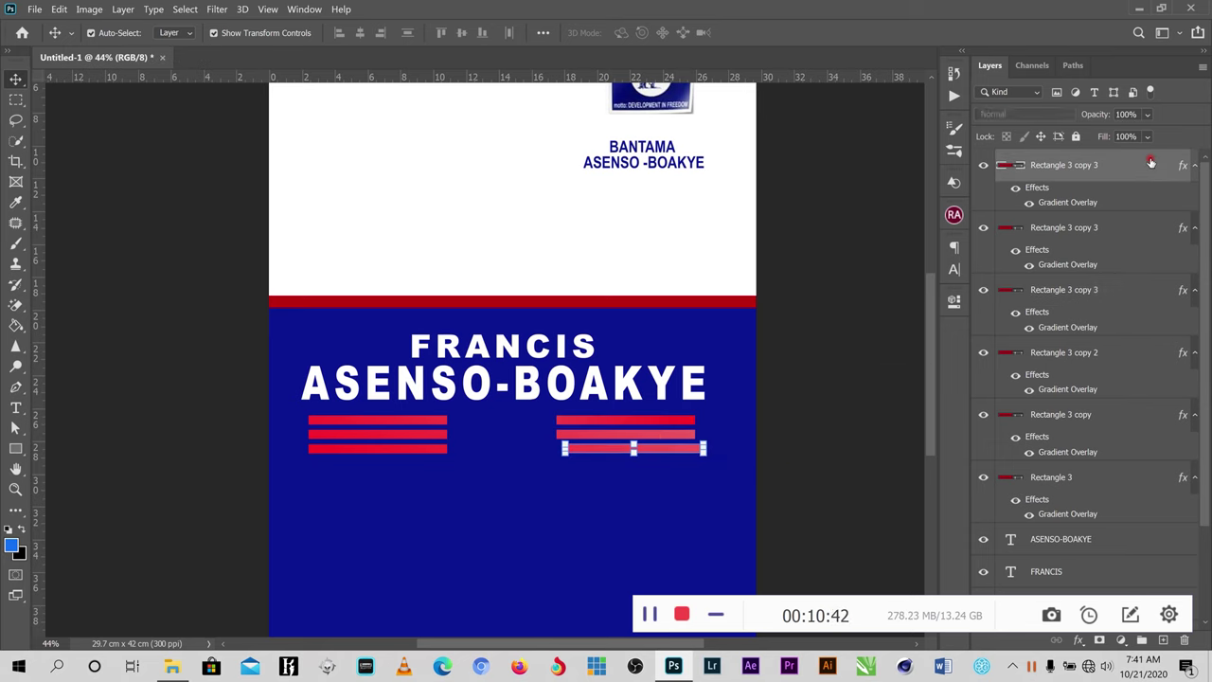
pyautogui.click(829, 413)
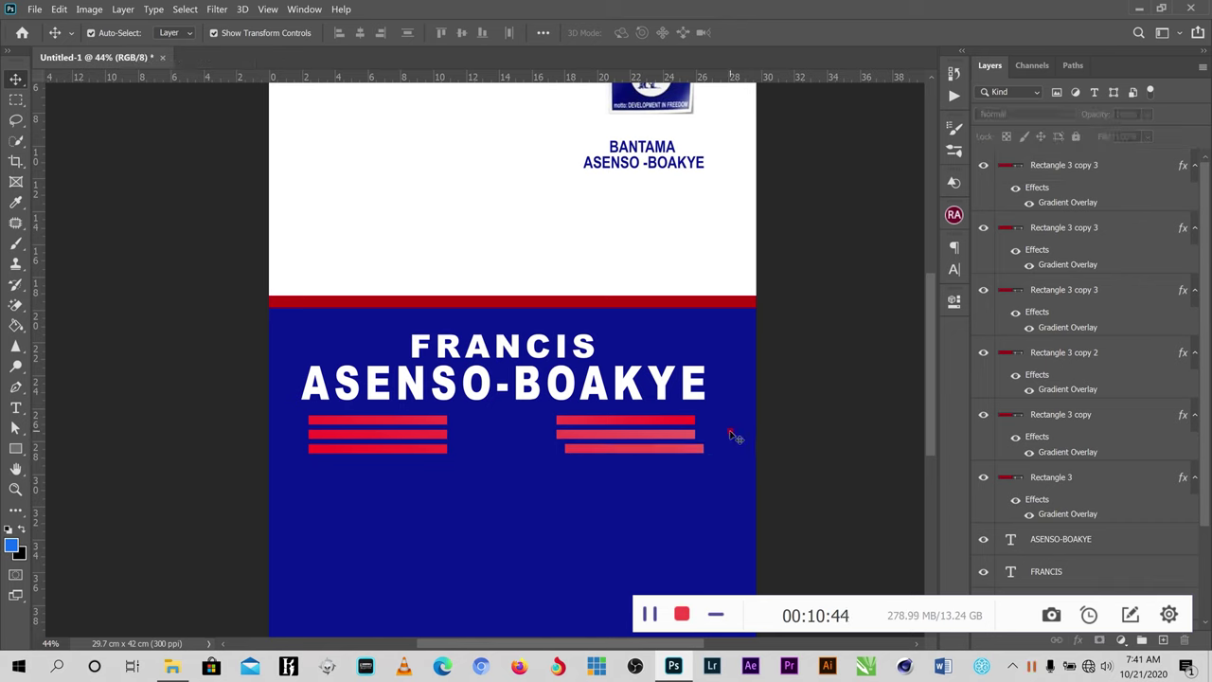
pyautogui.hotkey('ctrl', 'z')
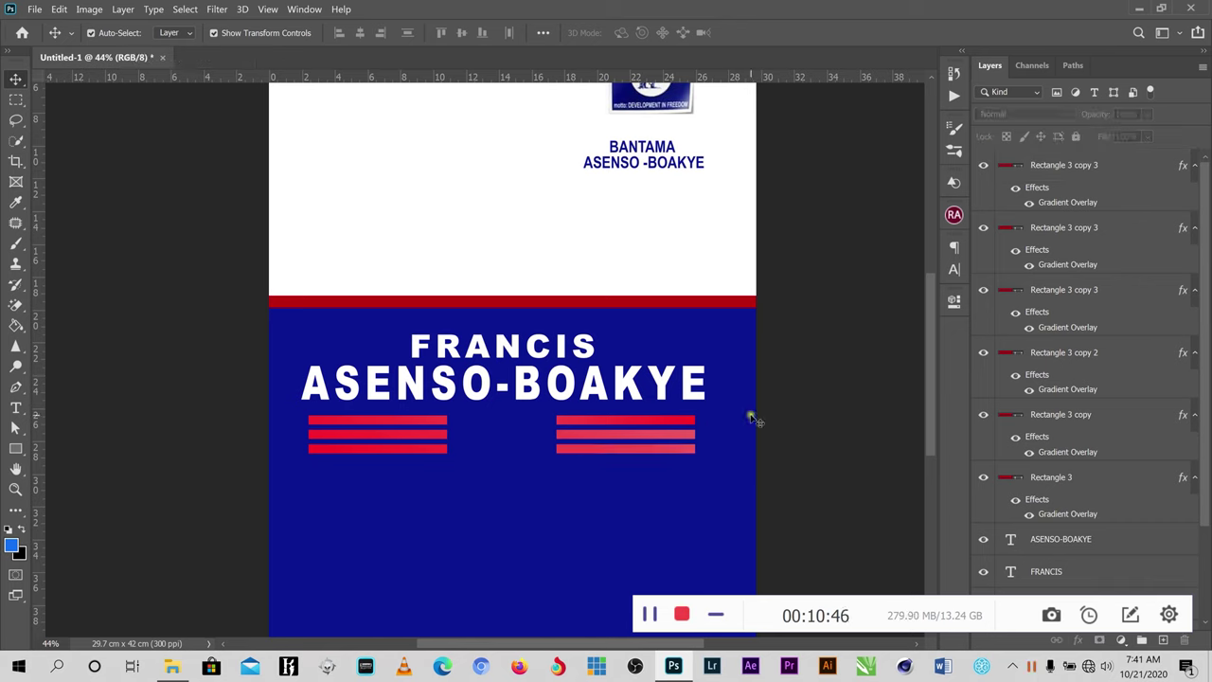
# - Copy the top right-hand bar's gradient effect onto the middle and bottom bars of the same stack
pyautogui.keyDown('ctrl'); pyautogui.click(689, 420); pyautogui.keyUp('ctrl')
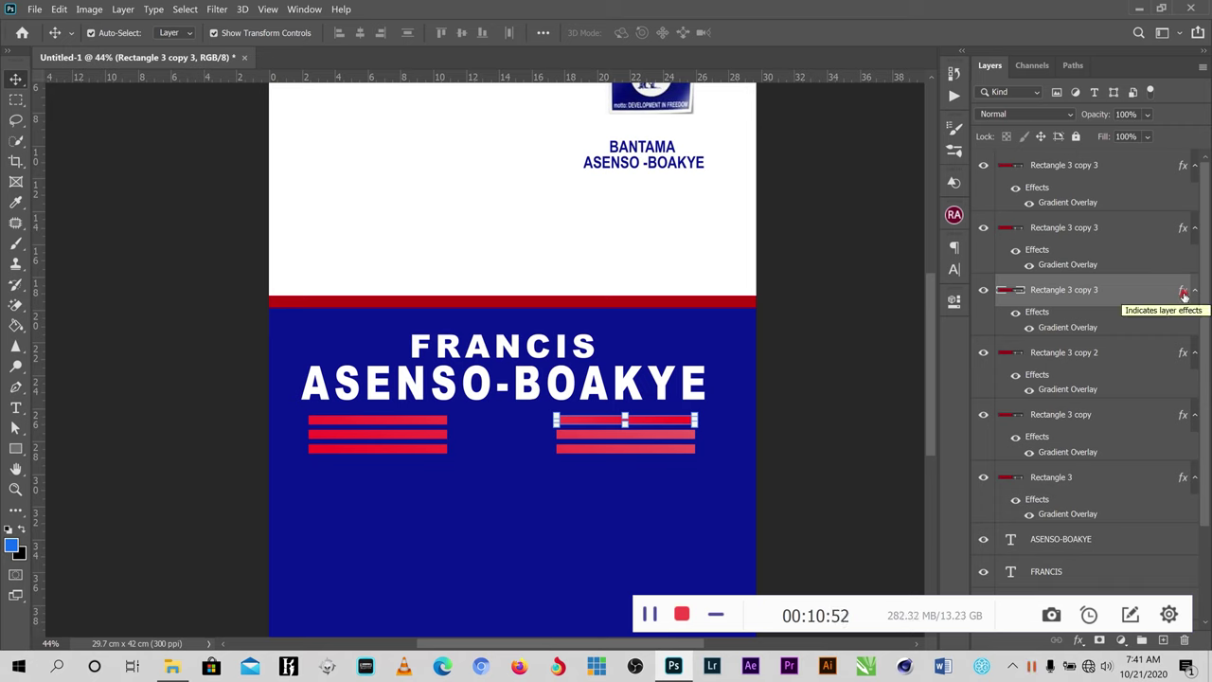
pyautogui.moveTo(1184, 294); pyautogui.dragTo(1186, 170)
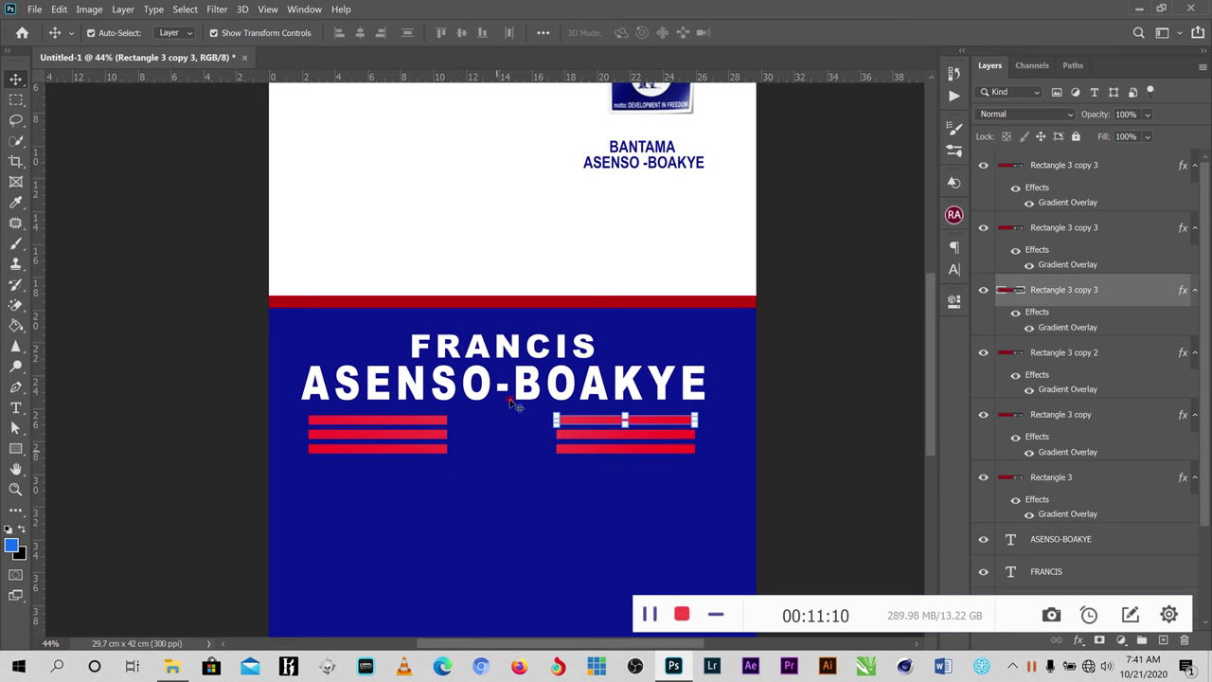
# - Duplicate the FRANCIS text into the gap between the two bar stacks and change the copy's wording to FOR
pyautogui.click(509, 348)
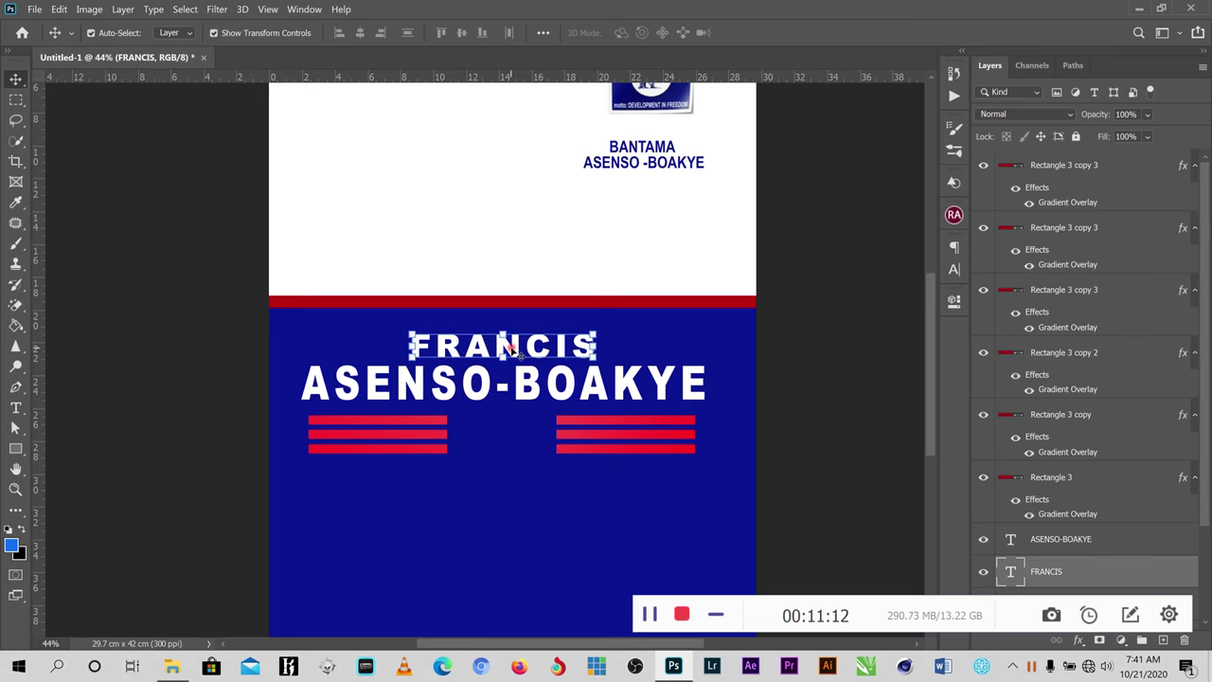
pyautogui.moveTo(512, 349); pyautogui.dragTo(462, 455)
pyautogui.press('t')
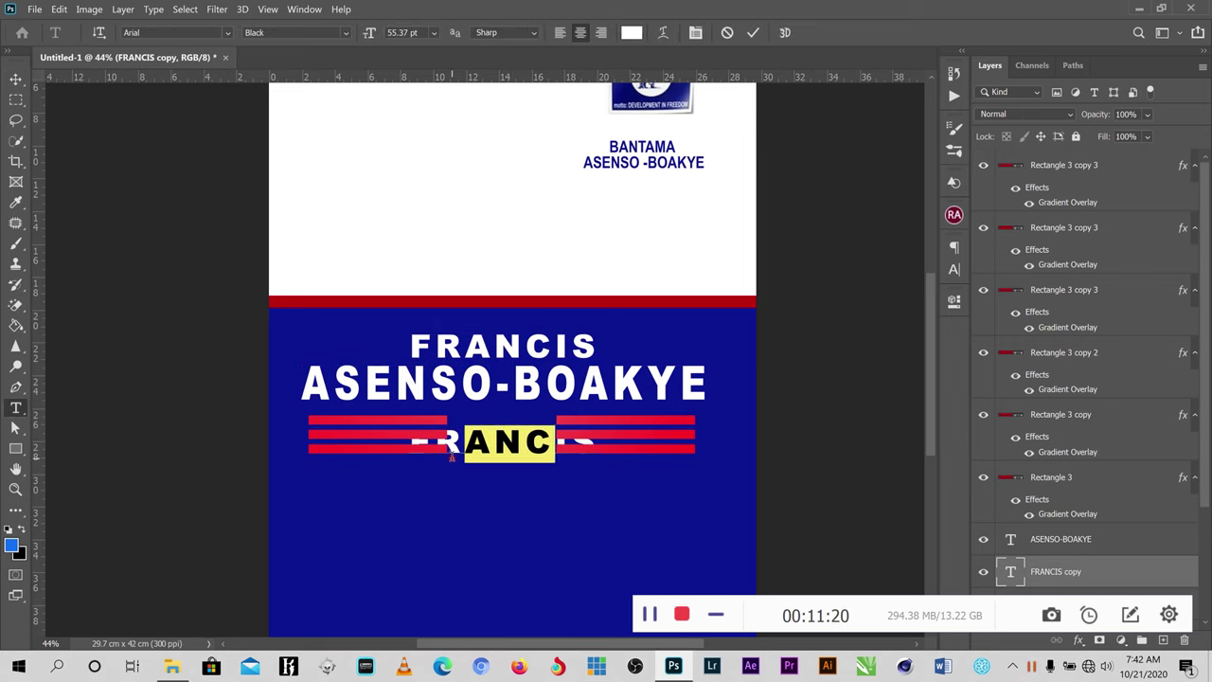
pyautogui.doubleClick(452, 460)
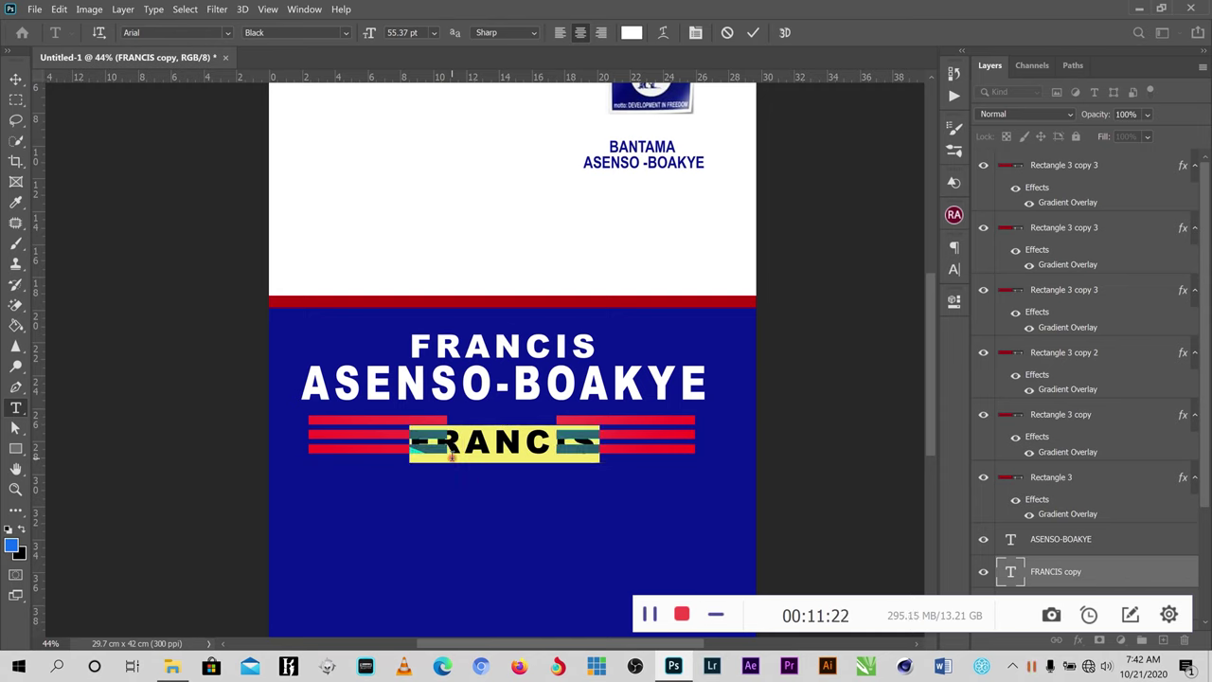
pyautogui.write('FIR')
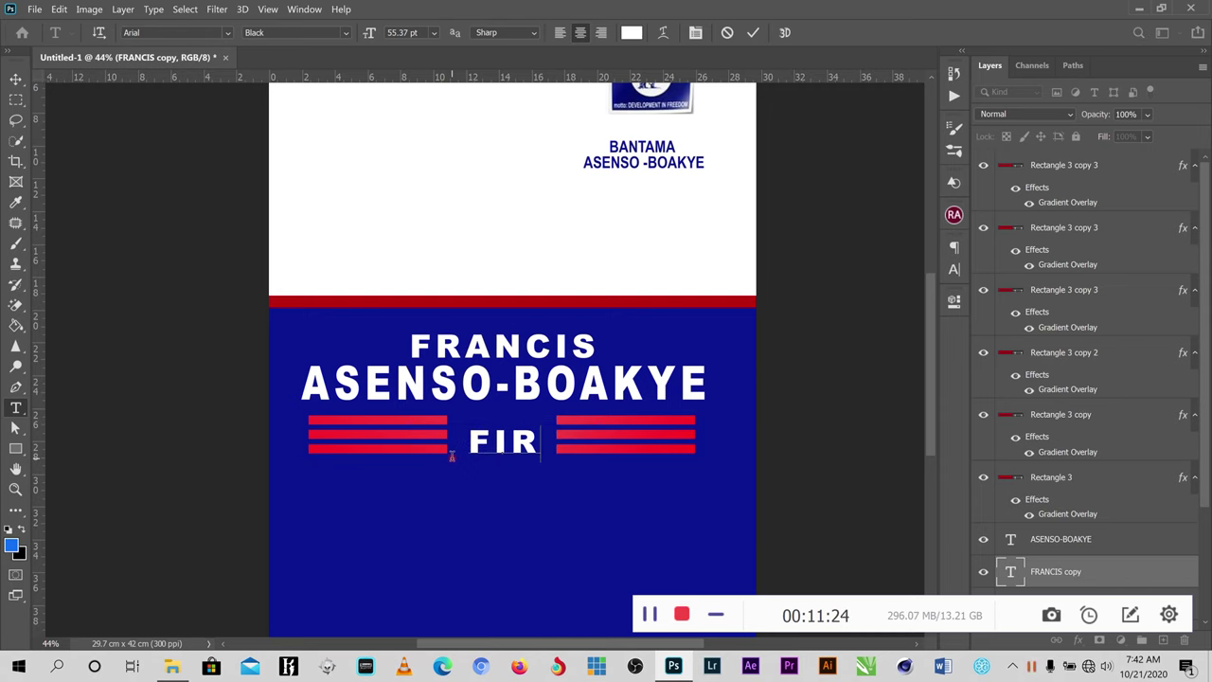
pyautogui.press('BackSpace')
pyautogui.write('OR')
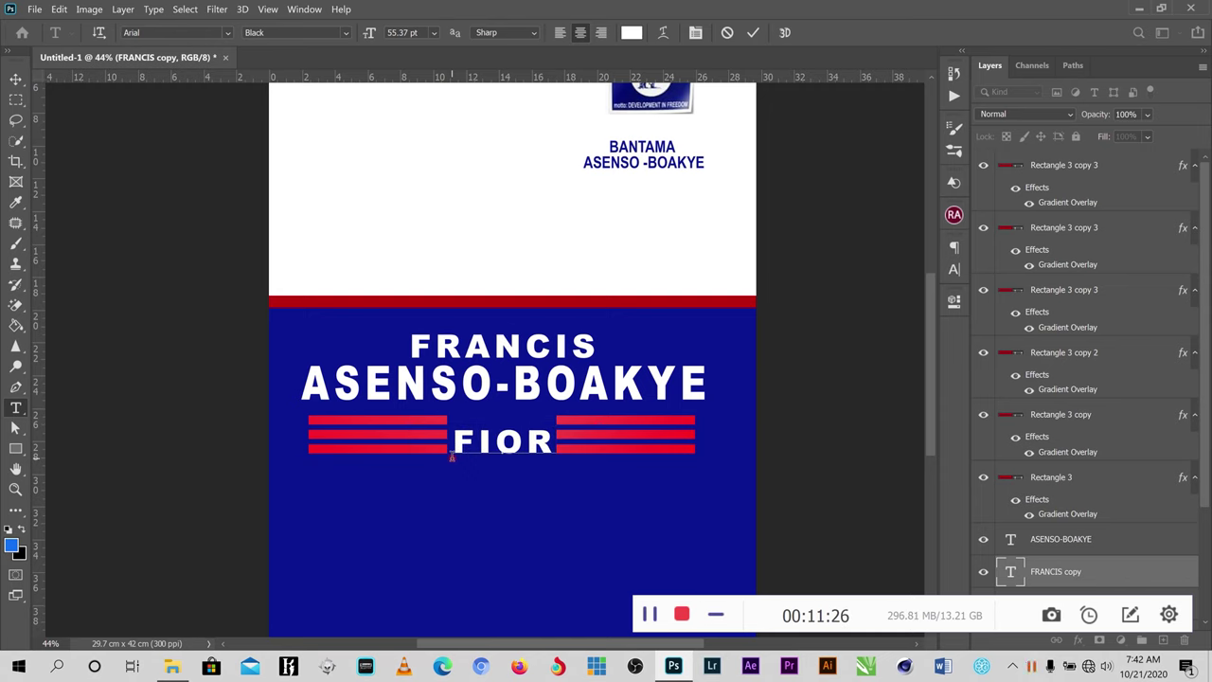
pyautogui.scroll(10, 452, 459)
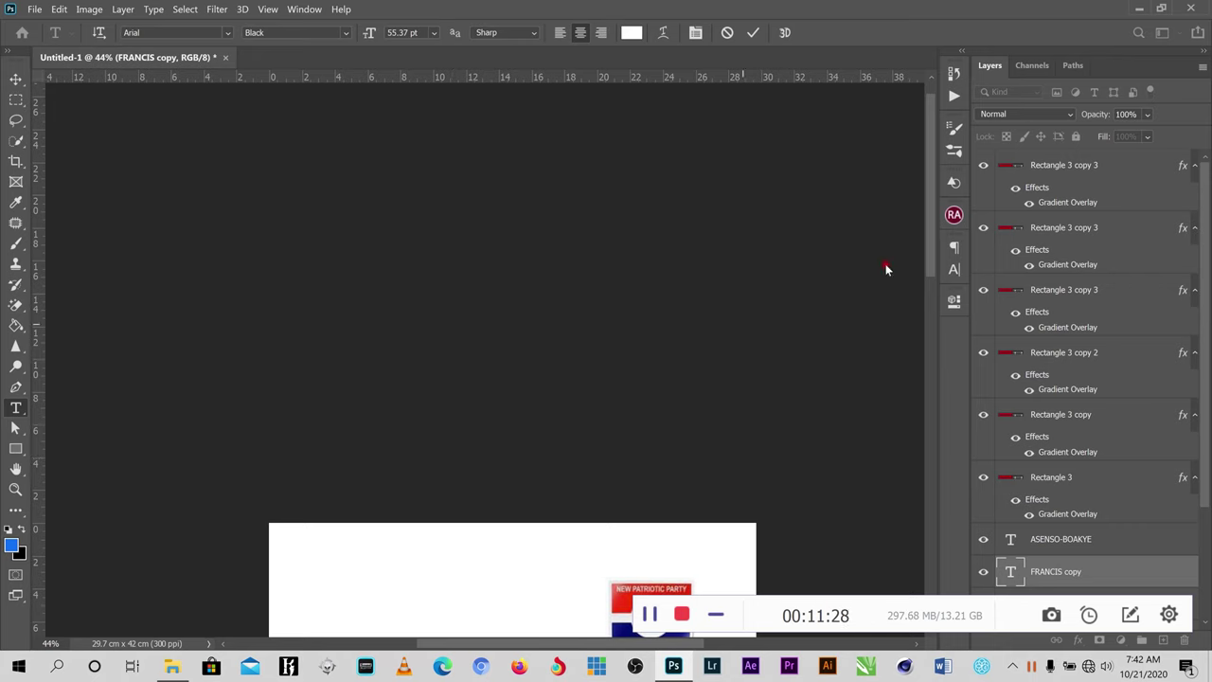
pyautogui.moveTo(928, 209); pyautogui.dragTo(929, 397)
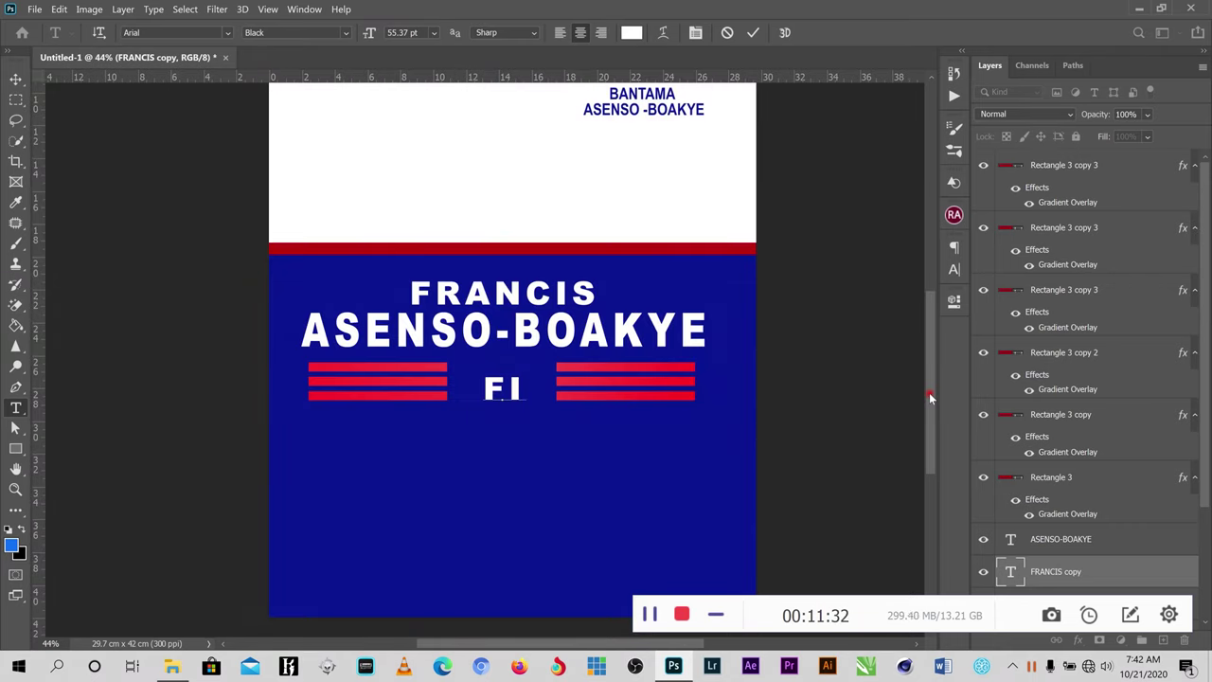
pyautogui.press('BackSpace')
pyautogui.write('OR')
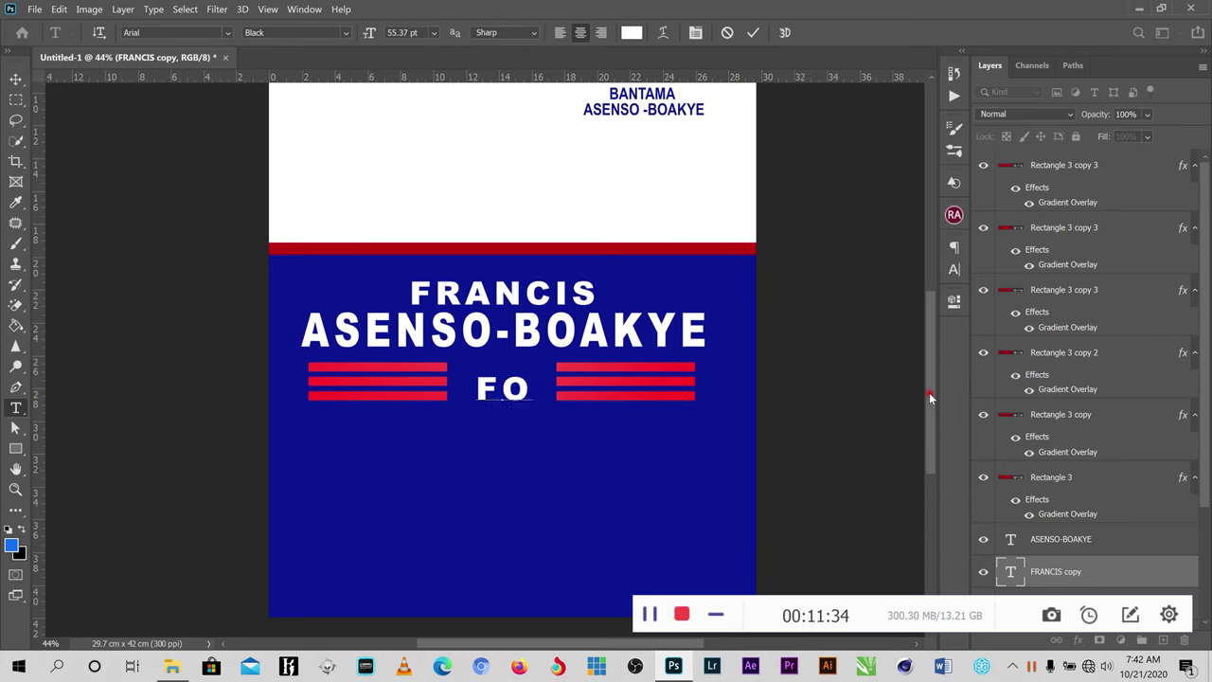
pyautogui.click(752, 32)
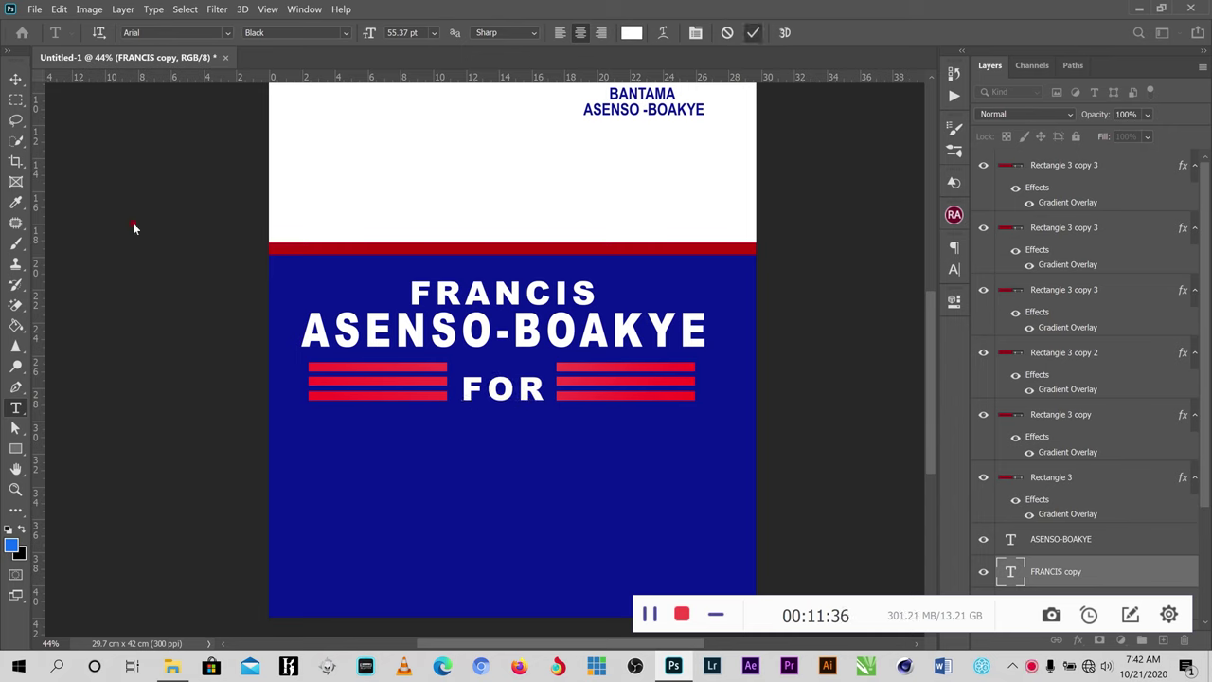
# - Set the letter tracking of the FOR text to 0
pyautogui.click(15, 80)
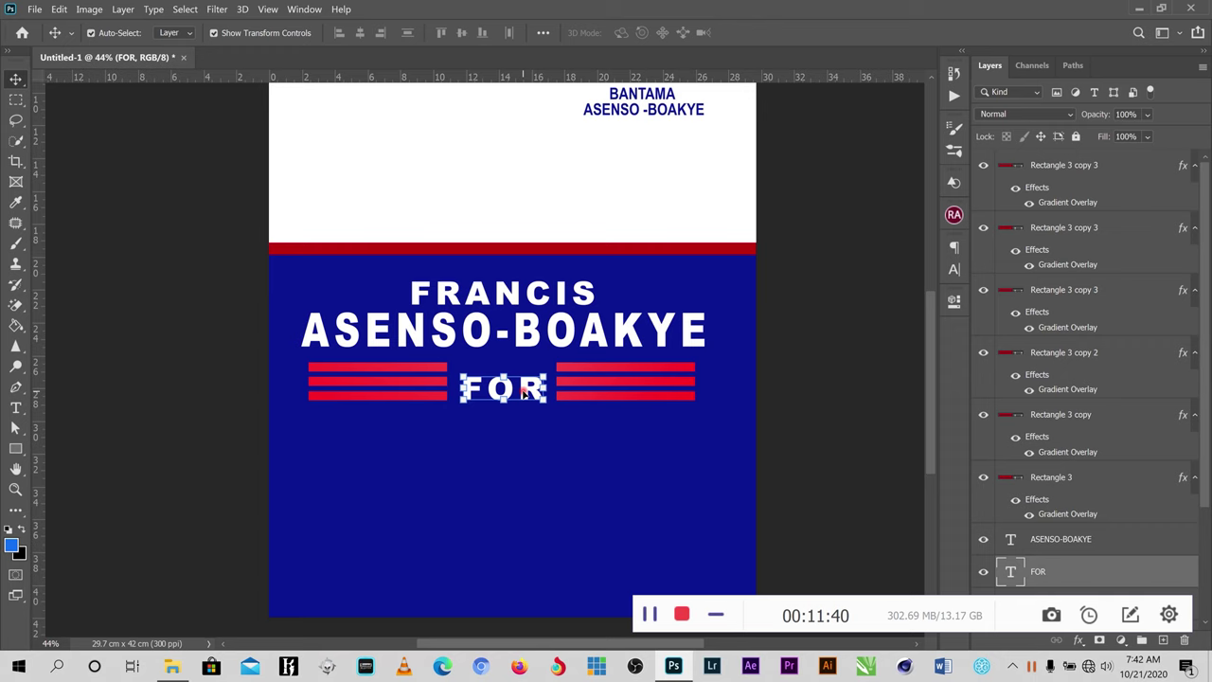
pyautogui.click(955, 271)
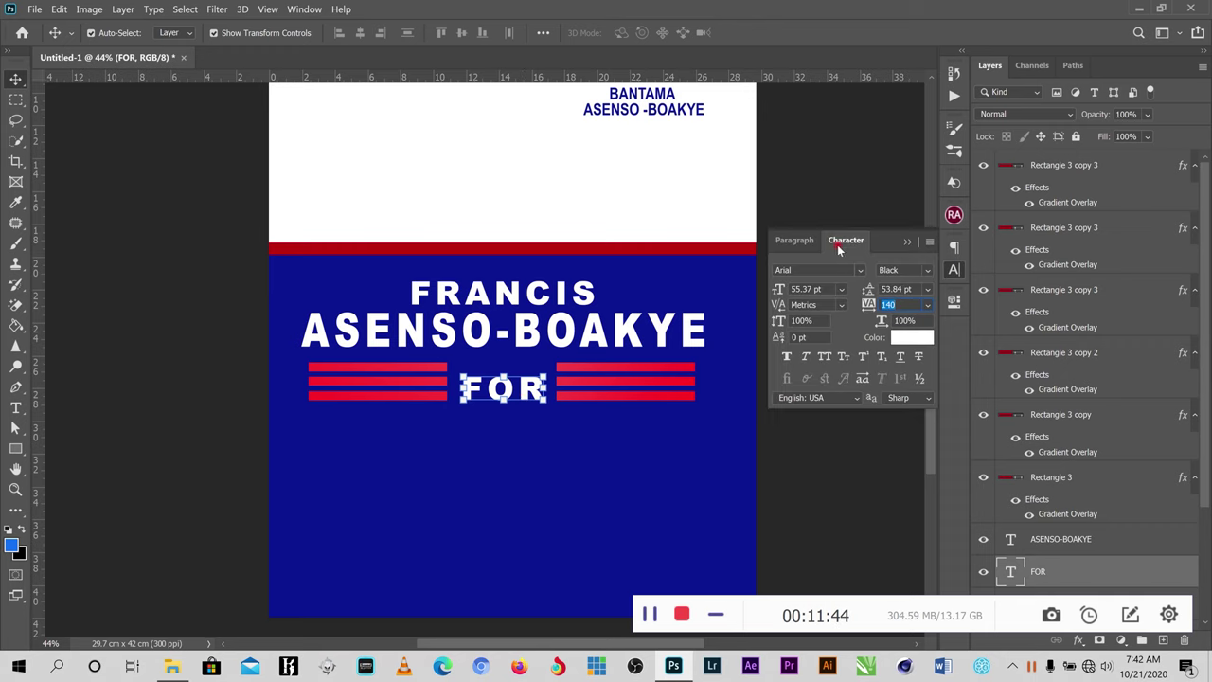
pyautogui.click(304, 9)
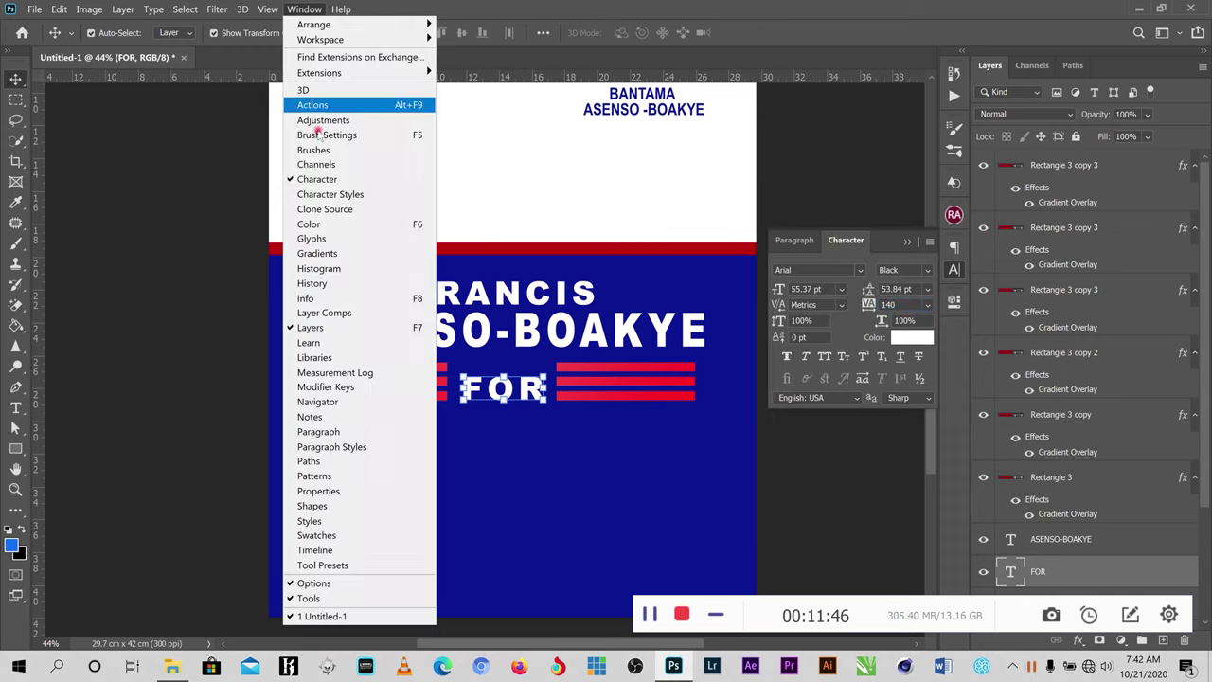
pyautogui.click(501, 55)
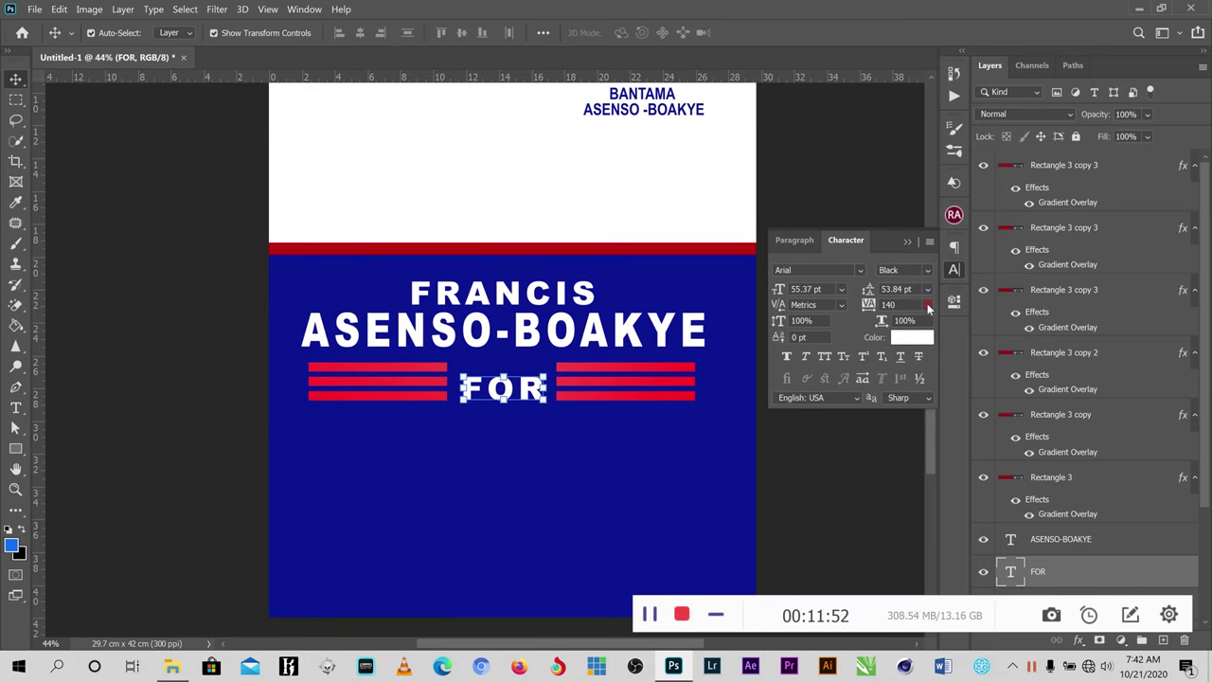
pyautogui.click(928, 305)
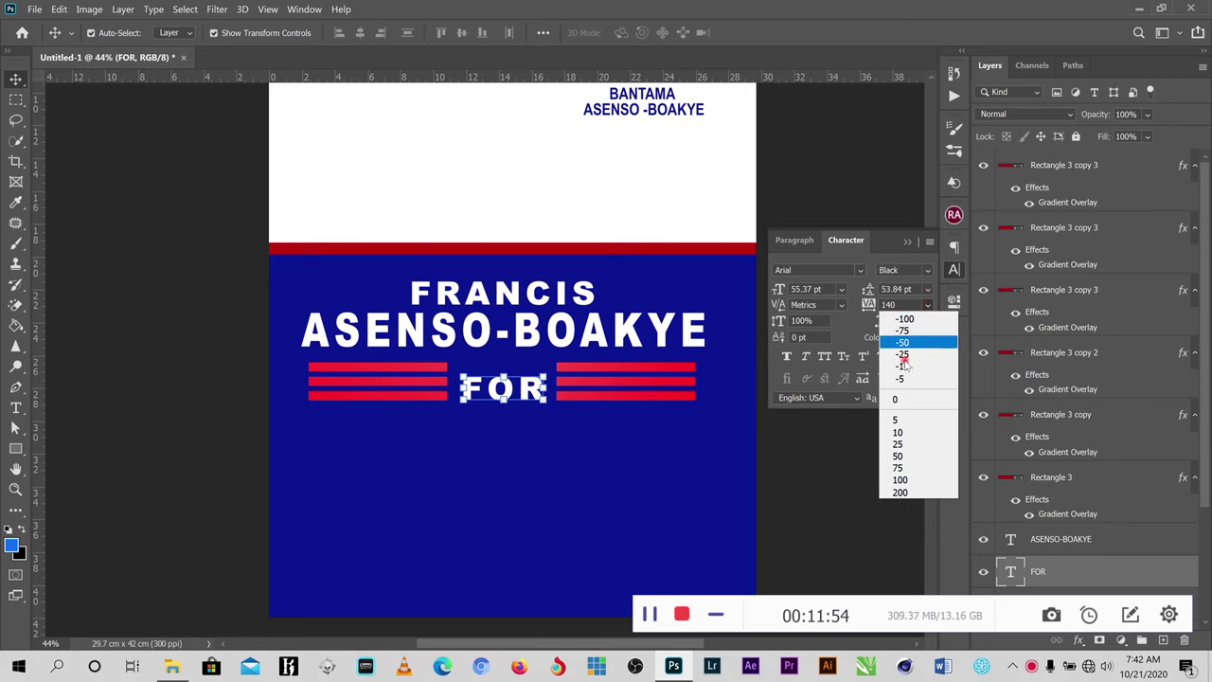
pyautogui.click(900, 399)
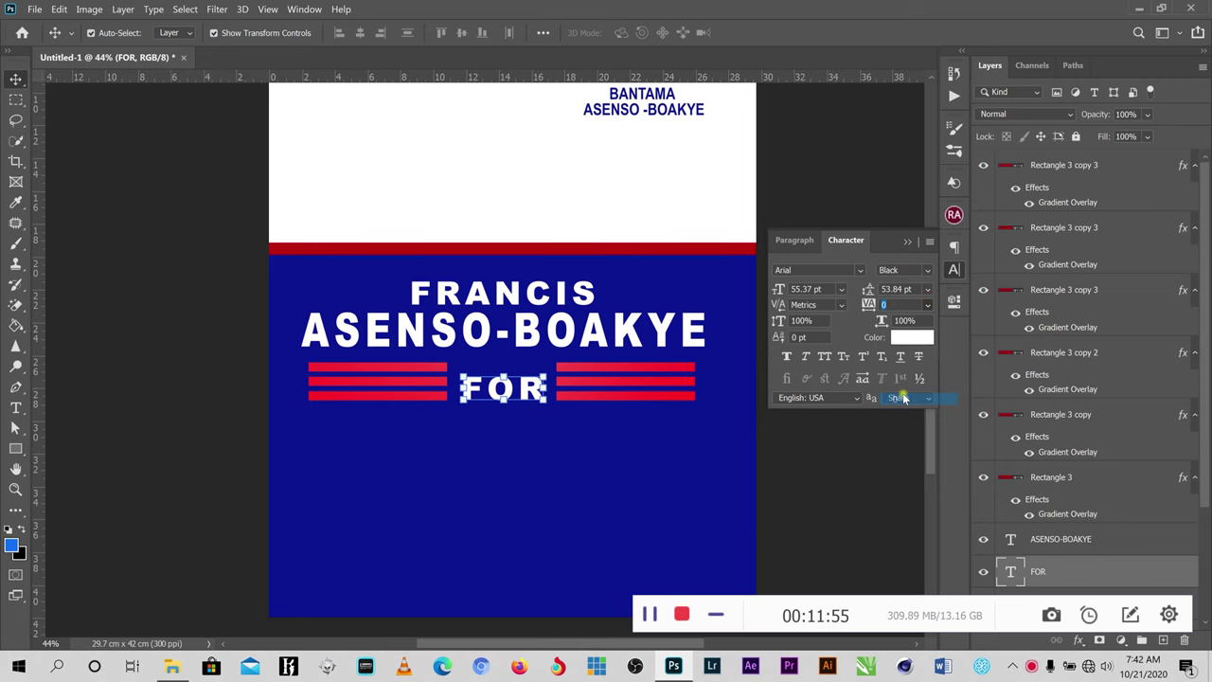
pyautogui.click(822, 441)
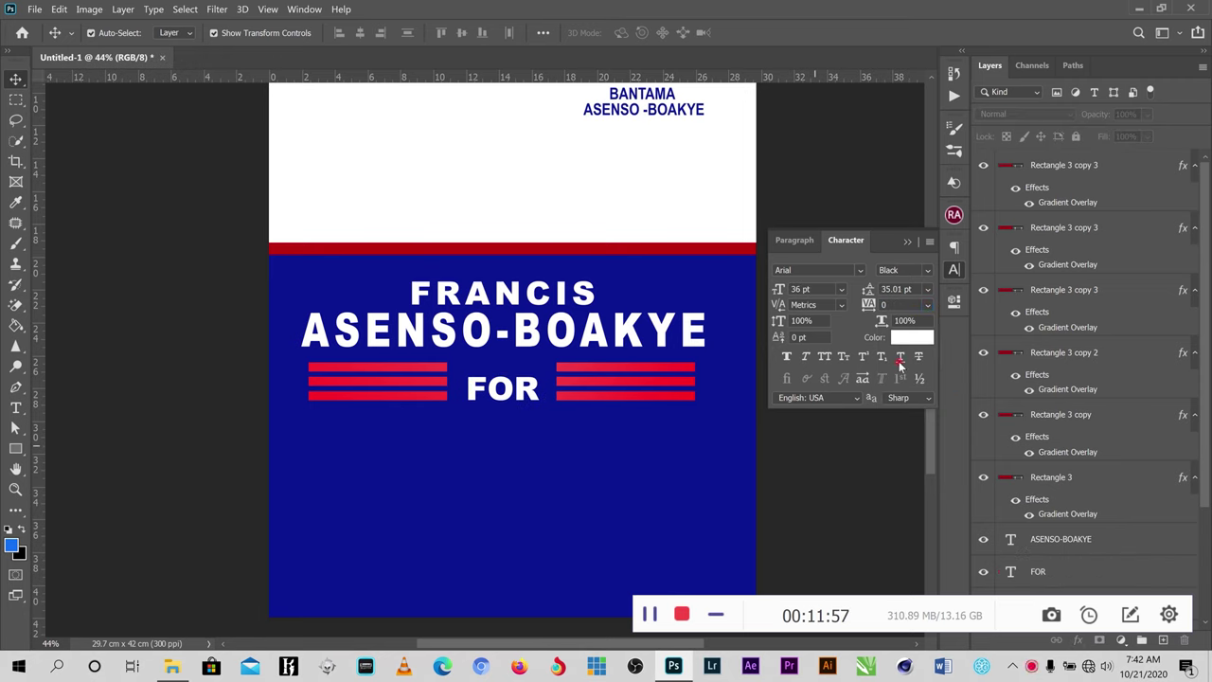
# - Change the colour of the FOR text to bright red fc0000
pyautogui.click(528, 388)
pyautogui.click(892, 341)
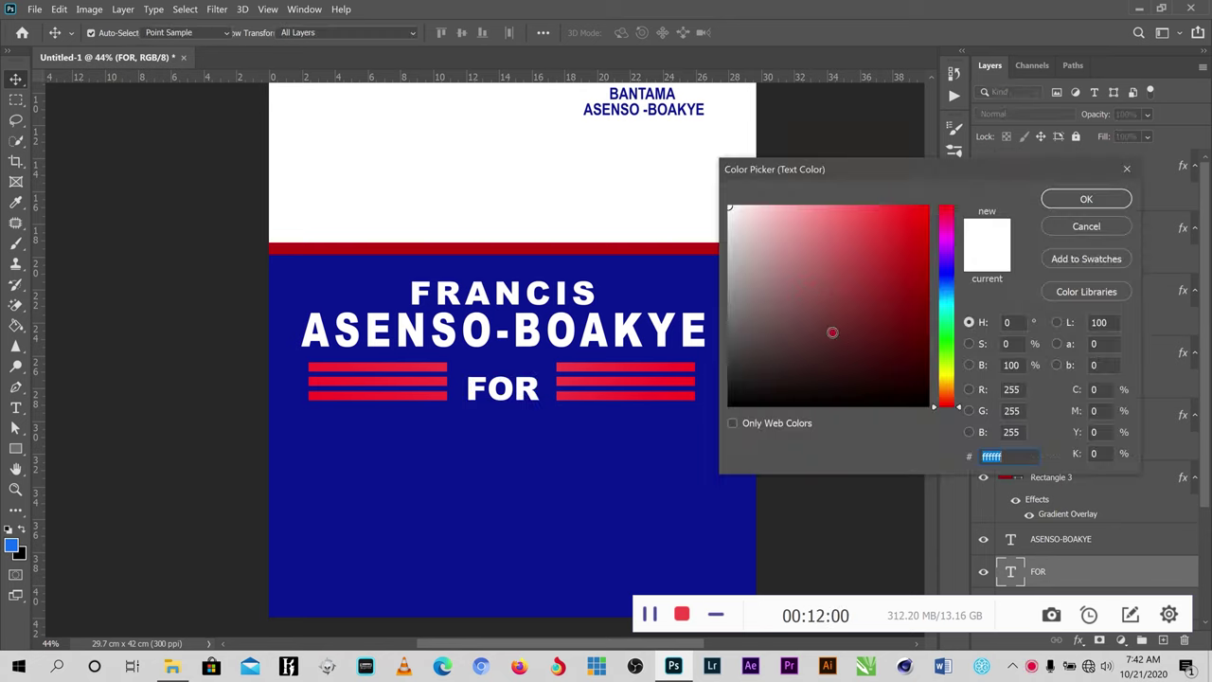
pyautogui.moveTo(831, 290); pyautogui.dragTo(938, 205)
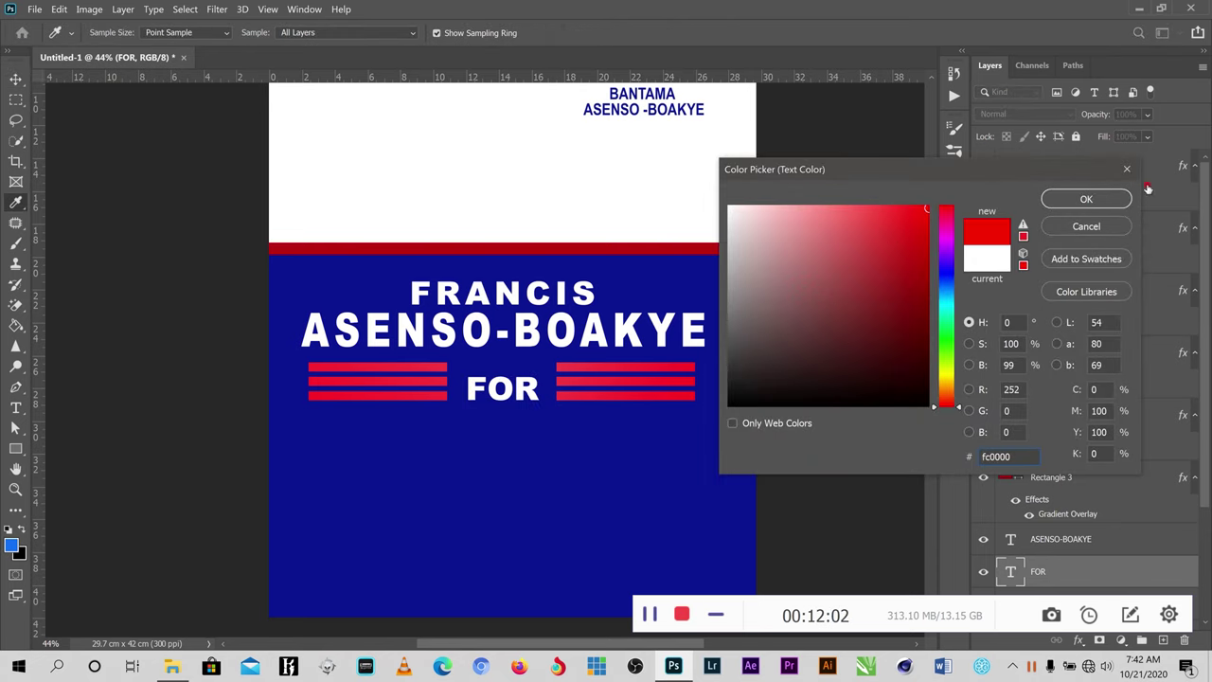
pyautogui.click(1113, 202)
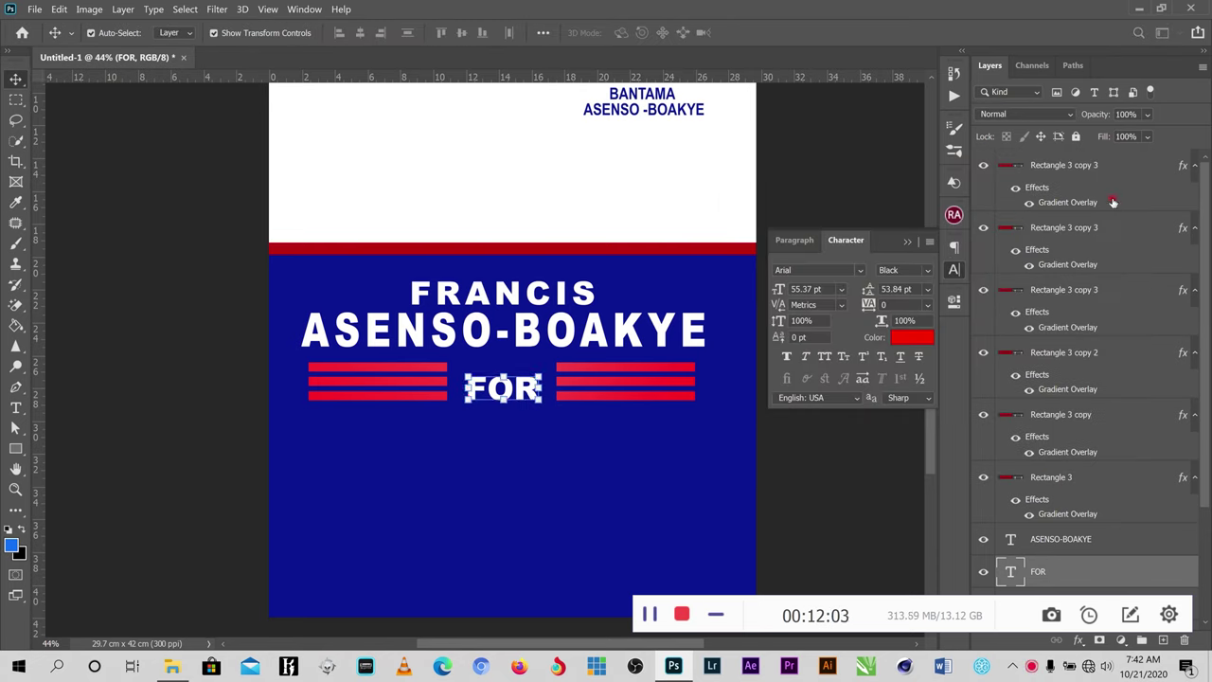
pyautogui.click(816, 435)
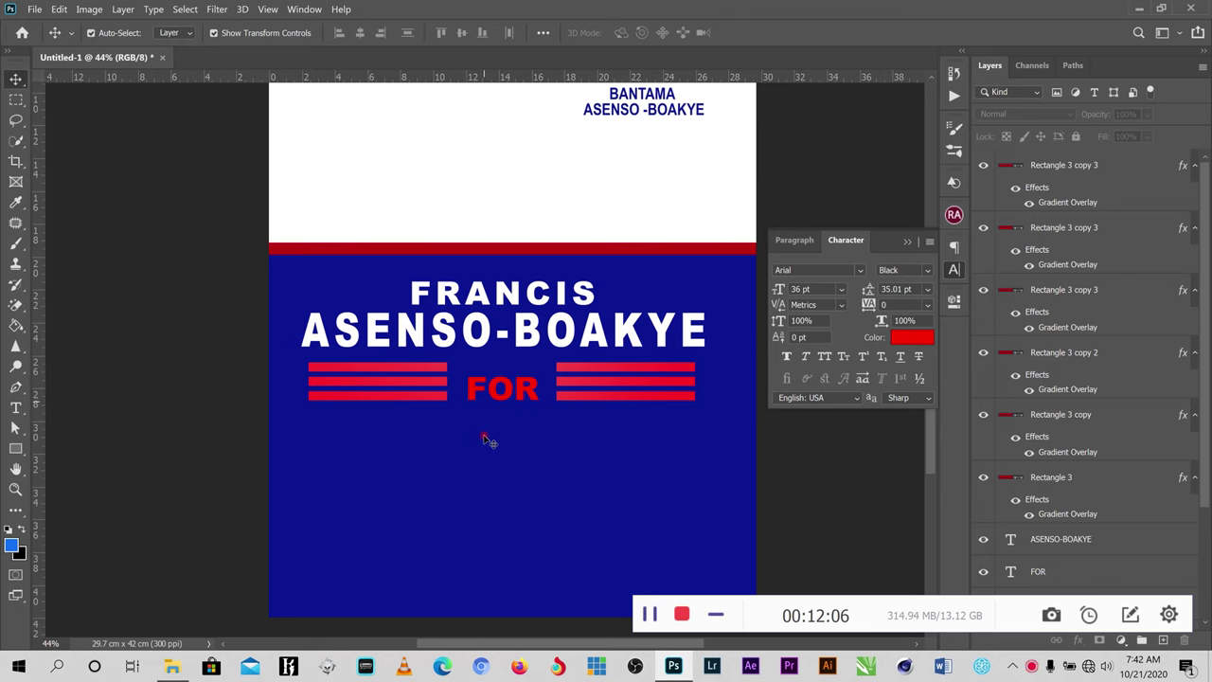
pyautogui.click(631, 327)
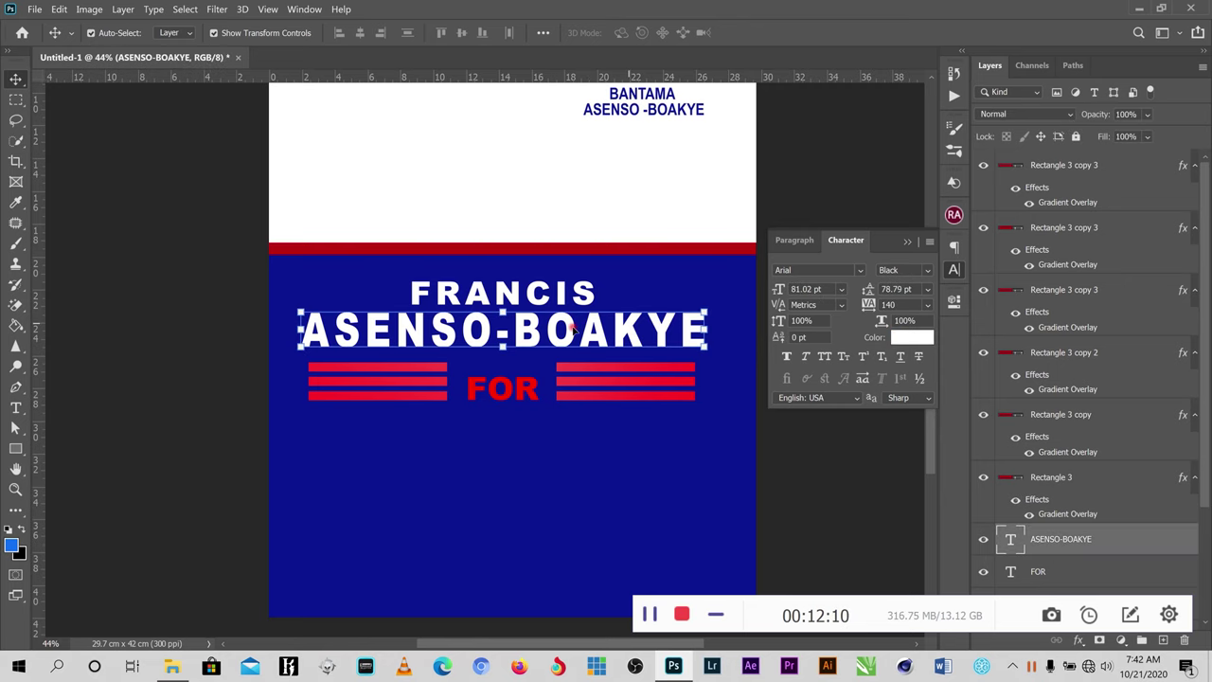
pyautogui.click(800, 434)
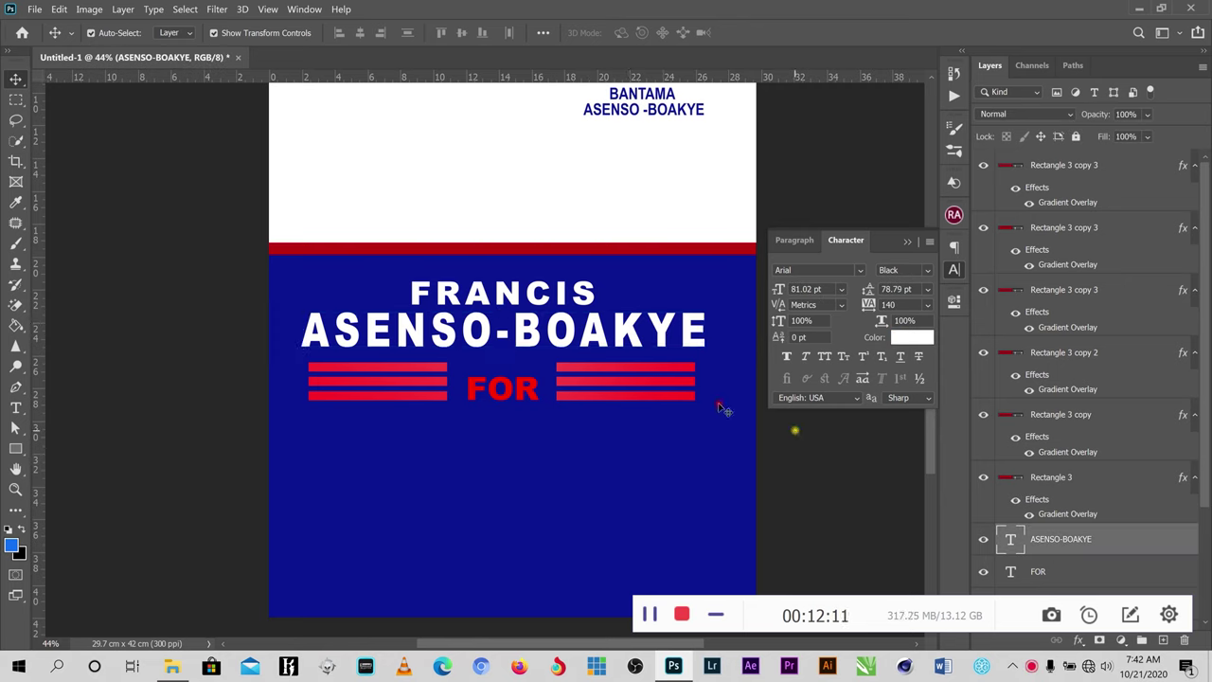
pyautogui.click(525, 389)
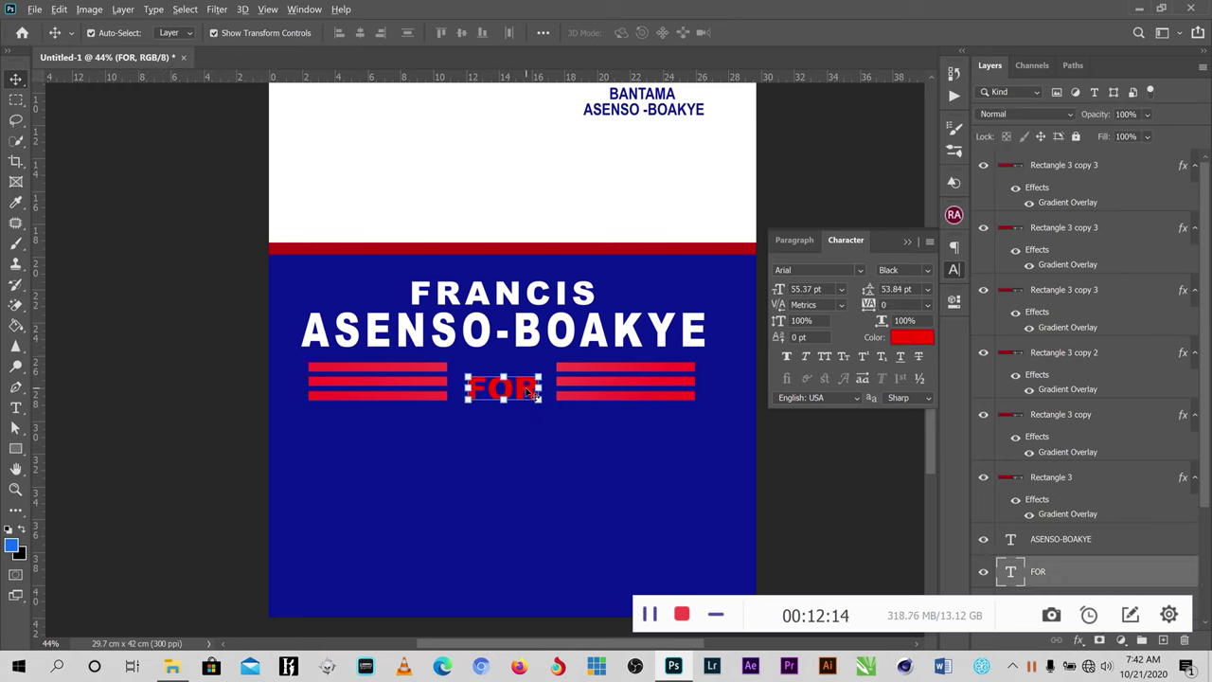
# - Duplicate the red FOR text directly below itself and change the copy's wording to BANTAMA
pyautogui.moveTo(528, 391); pyautogui.dragTo(445, 425)
pyautogui.click(16, 407)
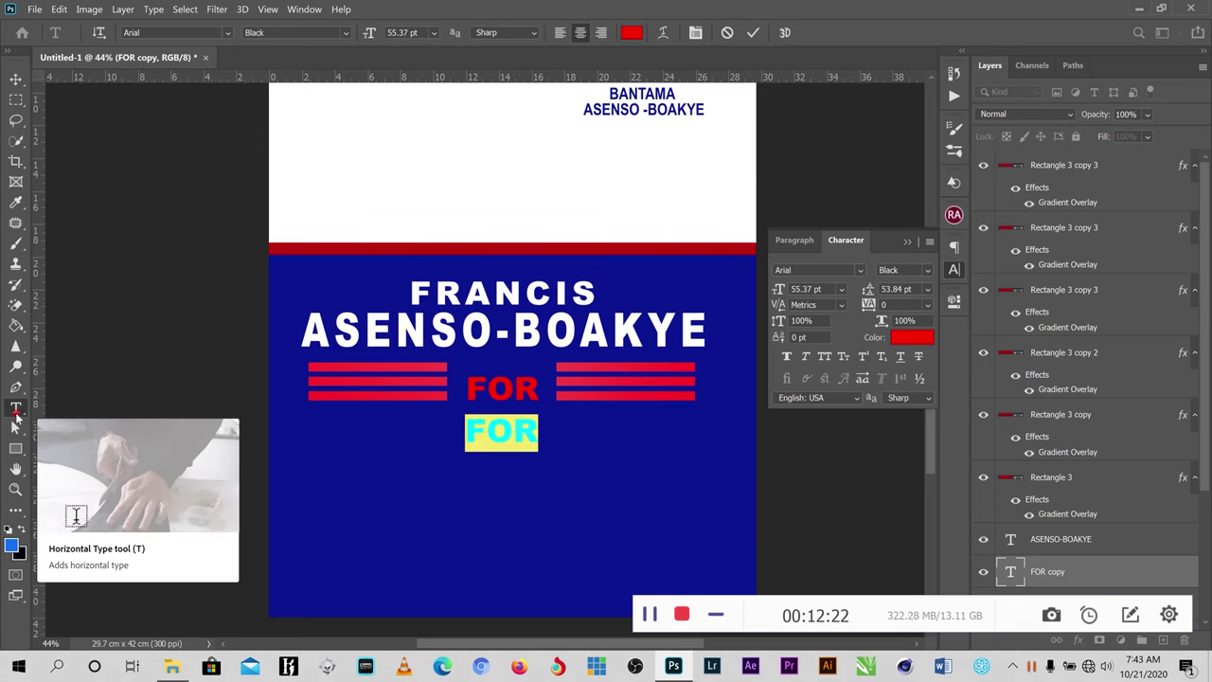
pyautogui.write('BAN')
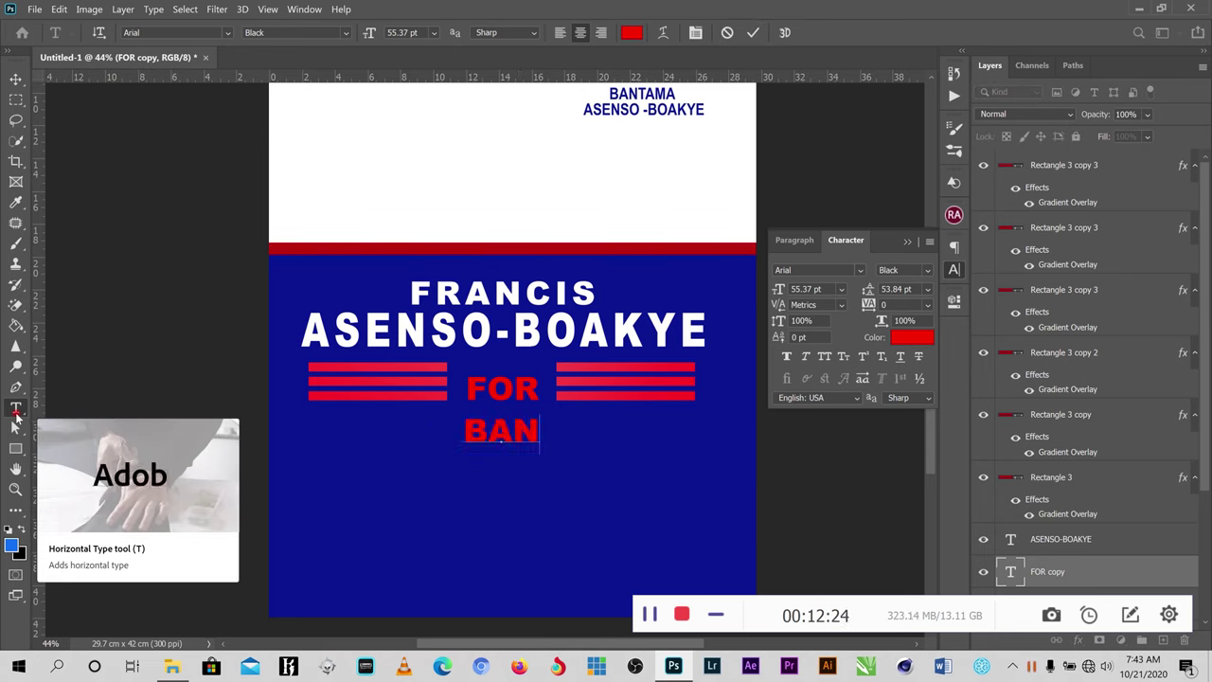
pyautogui.write('TAMA')
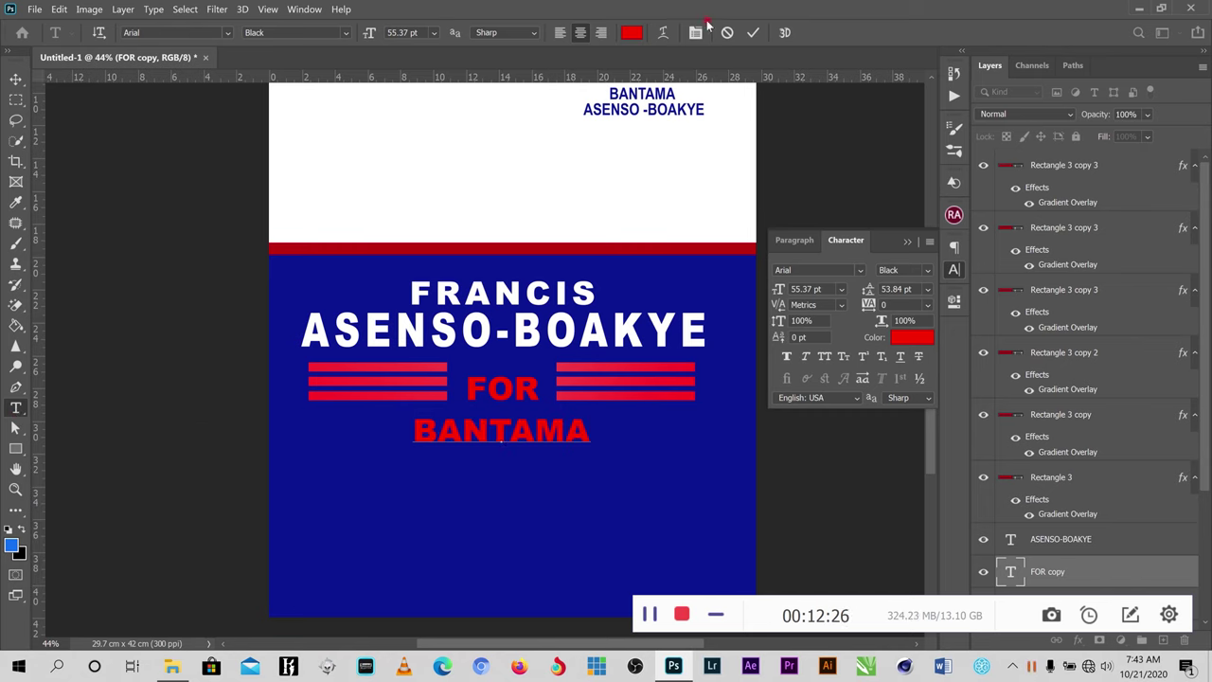
pyautogui.click(752, 33)
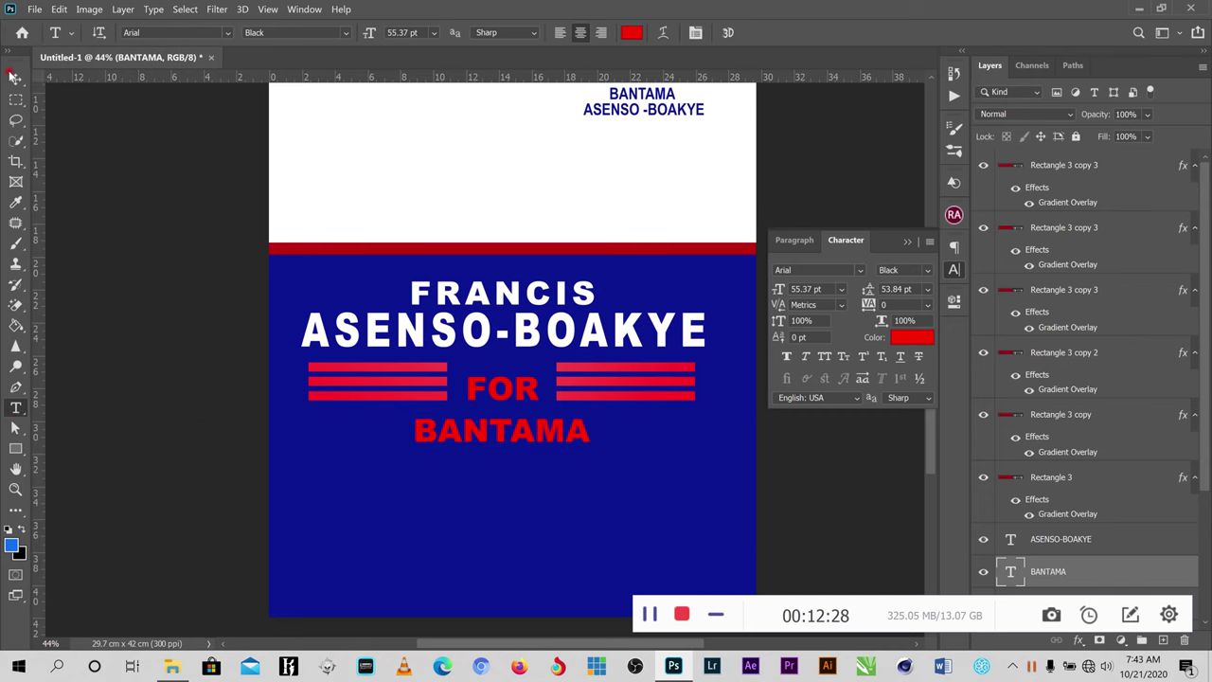
# - Enlarge the lower BANTAMA text proportionally to about 188%, giving a size of about 104 pt
pyautogui.click(15, 79)
pyautogui.click(589, 441)
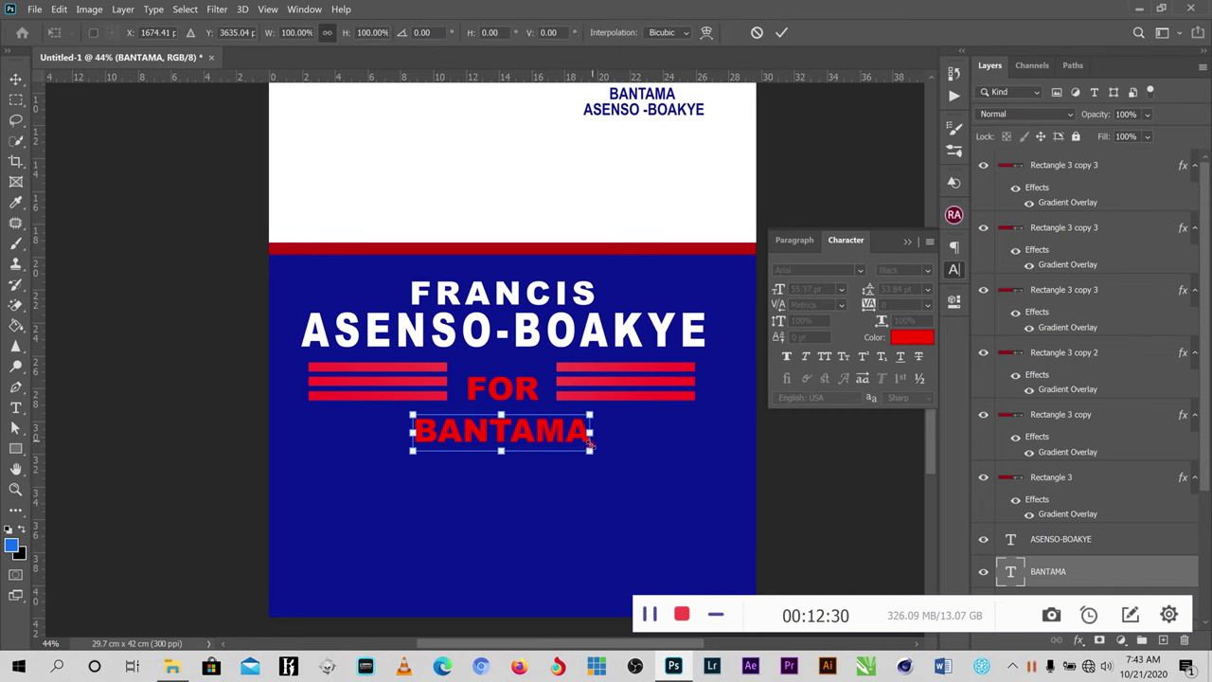
pyautogui.moveTo(614, 474); pyautogui.dragTo(680, 519)
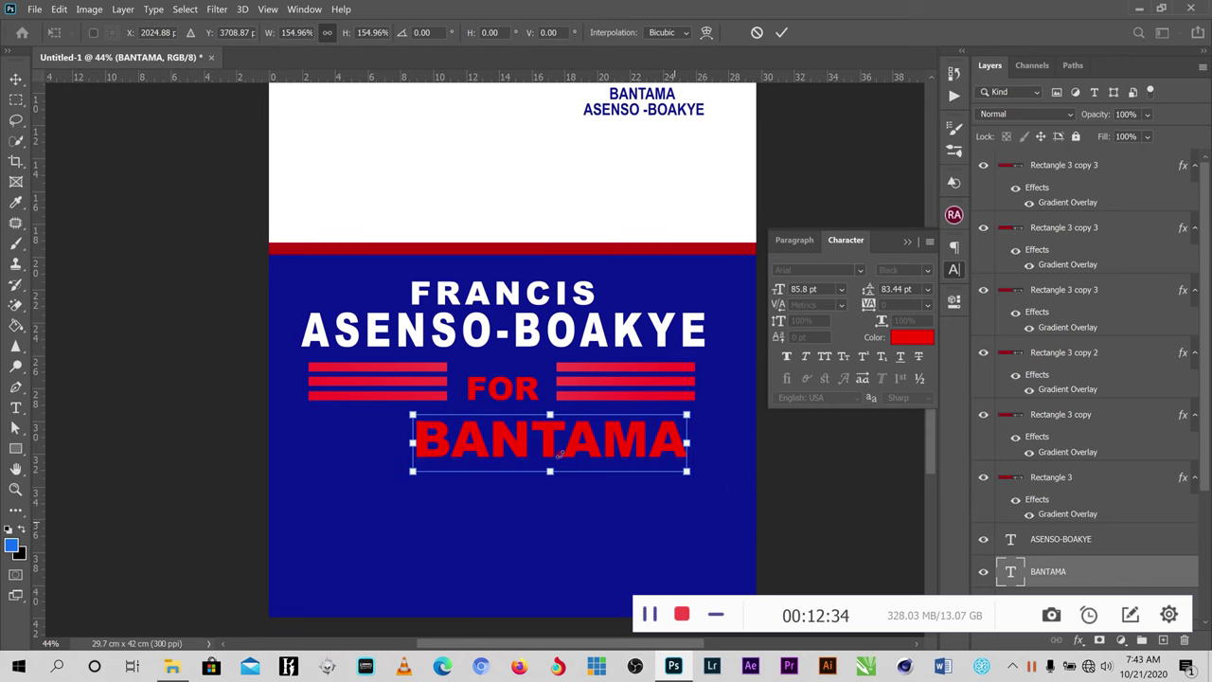
pyautogui.moveTo(414, 413); pyautogui.dragTo(355, 399)
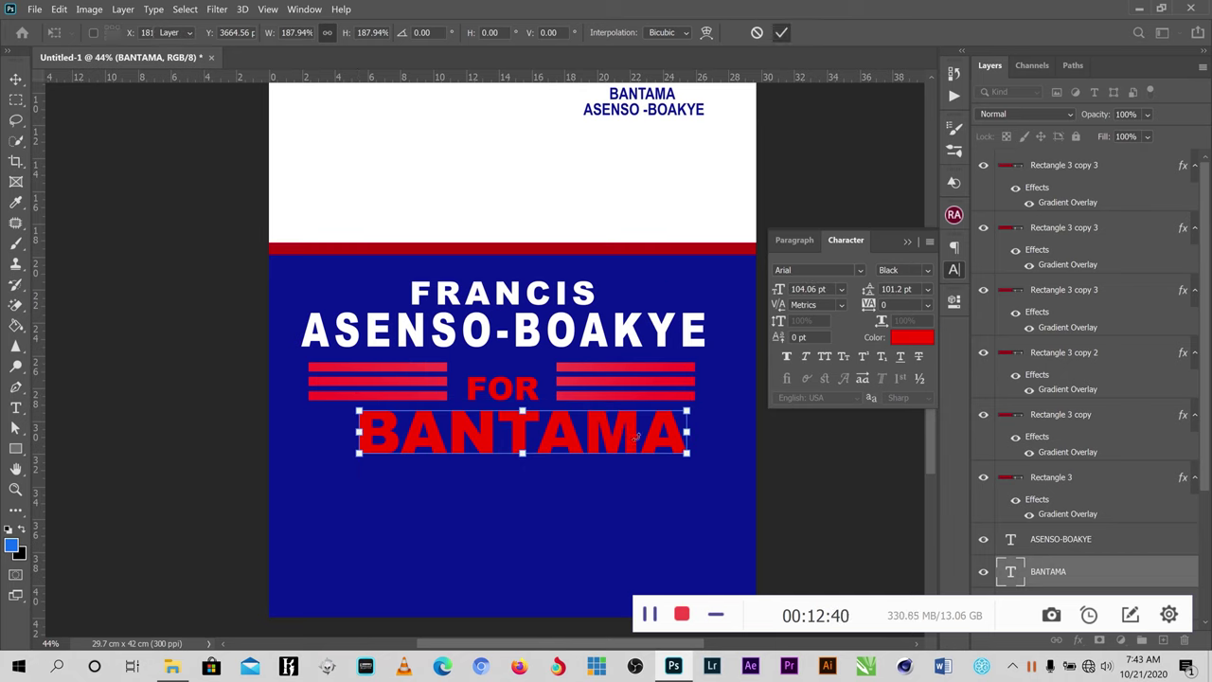
pyautogui.press('Return')
# - Move the enlarged BANTAMA text so it sits centred just below FOR and the red bar stacks
pyautogui.moveTo(603, 430); pyautogui.dragTo(591, 432)
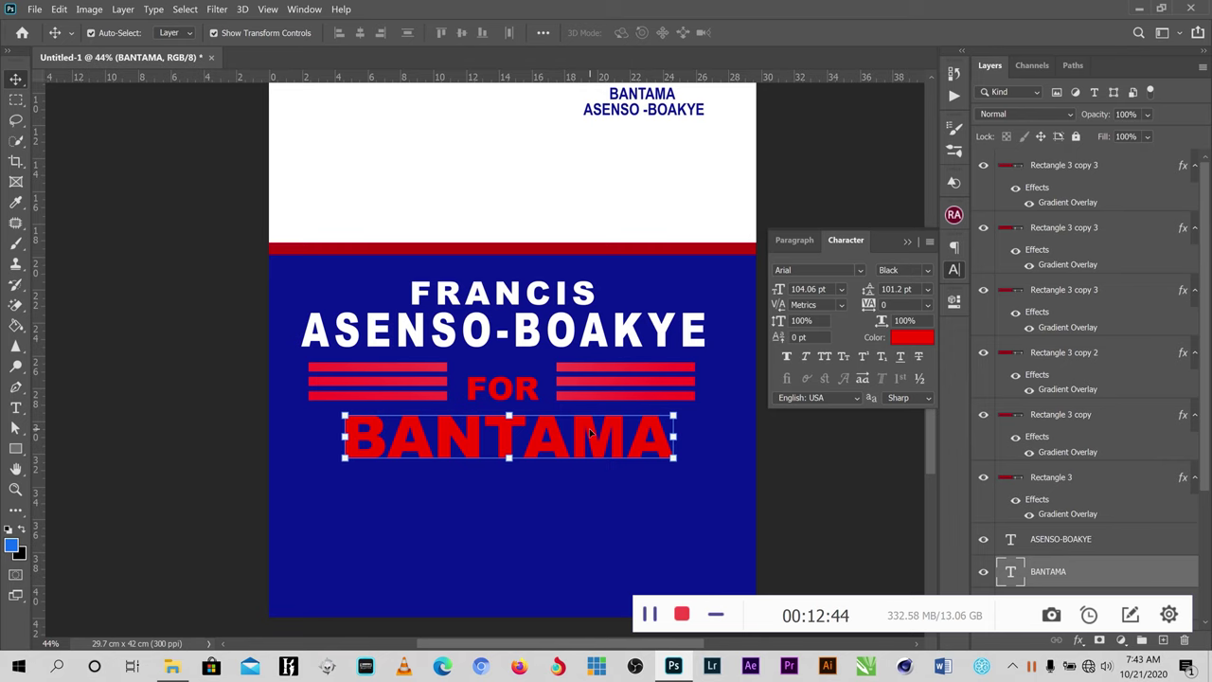
pyautogui.press('Left')
pyautogui.press('Left')
pyautogui.press('Left')
pyautogui.press('Left')
pyautogui.press('Left')
pyautogui.press('Left')
pyautogui.press('Up')
pyautogui.press('Up')
pyautogui.press('Up')
pyautogui.press('Up')
pyautogui.press('Up')
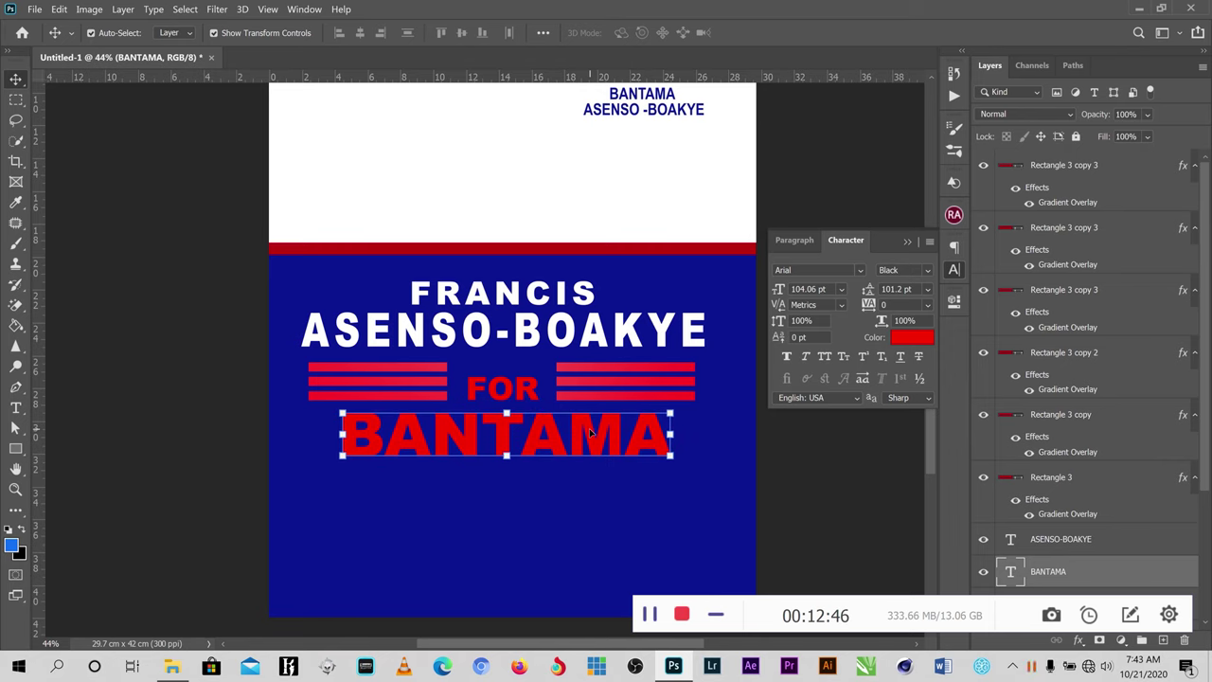
# - Change the colour of the large BANTAMA text to light blue 2e80fb
pyautogui.click(912, 337)
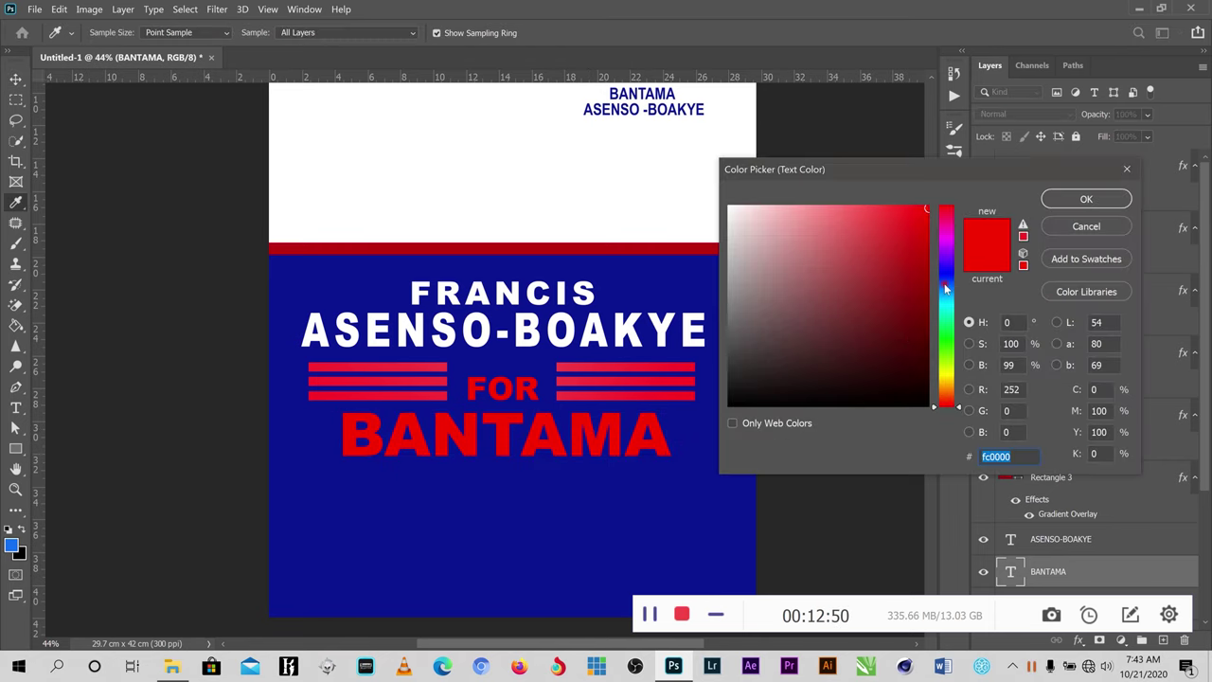
pyautogui.click(948, 284)
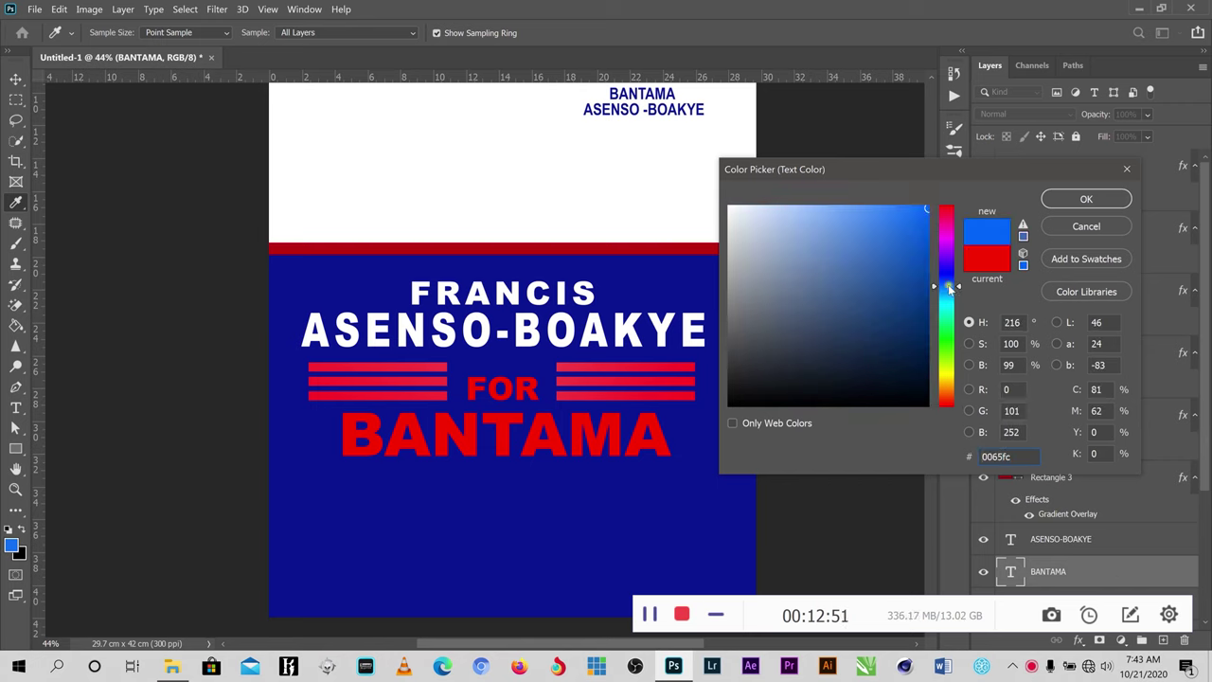
pyautogui.click(900, 243)
pyautogui.click(896, 213)
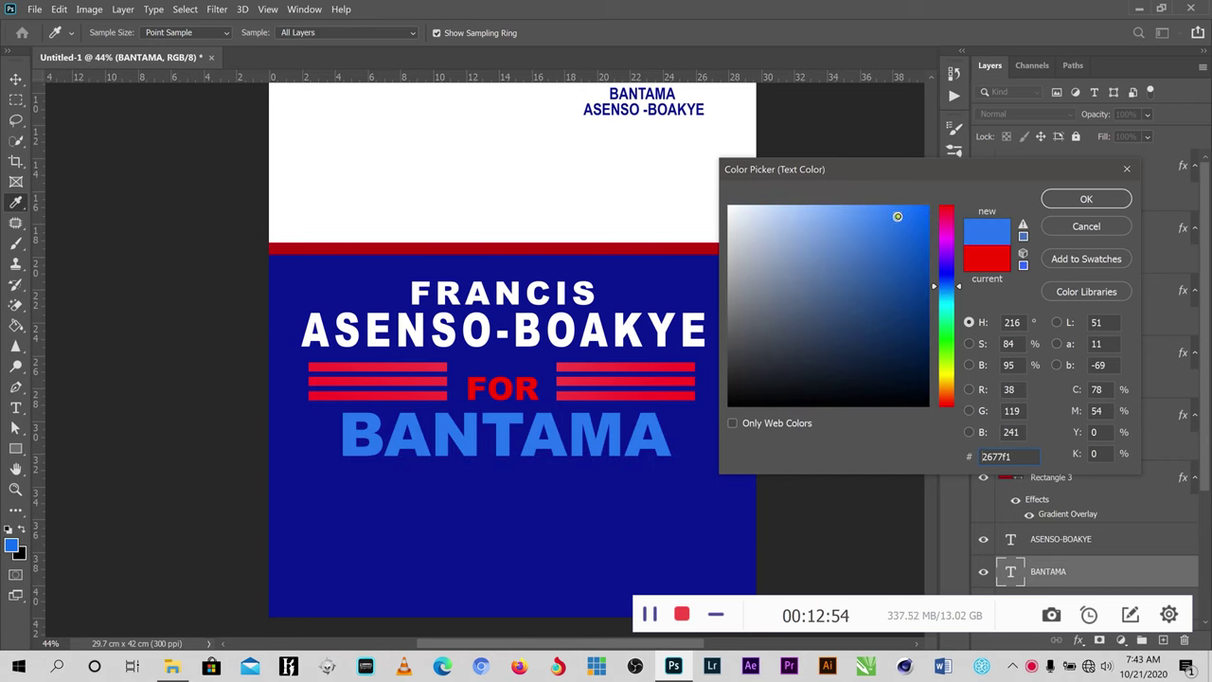
pyautogui.click(896, 213)
pyautogui.moveTo(897, 212); pyautogui.dragTo(891, 209)
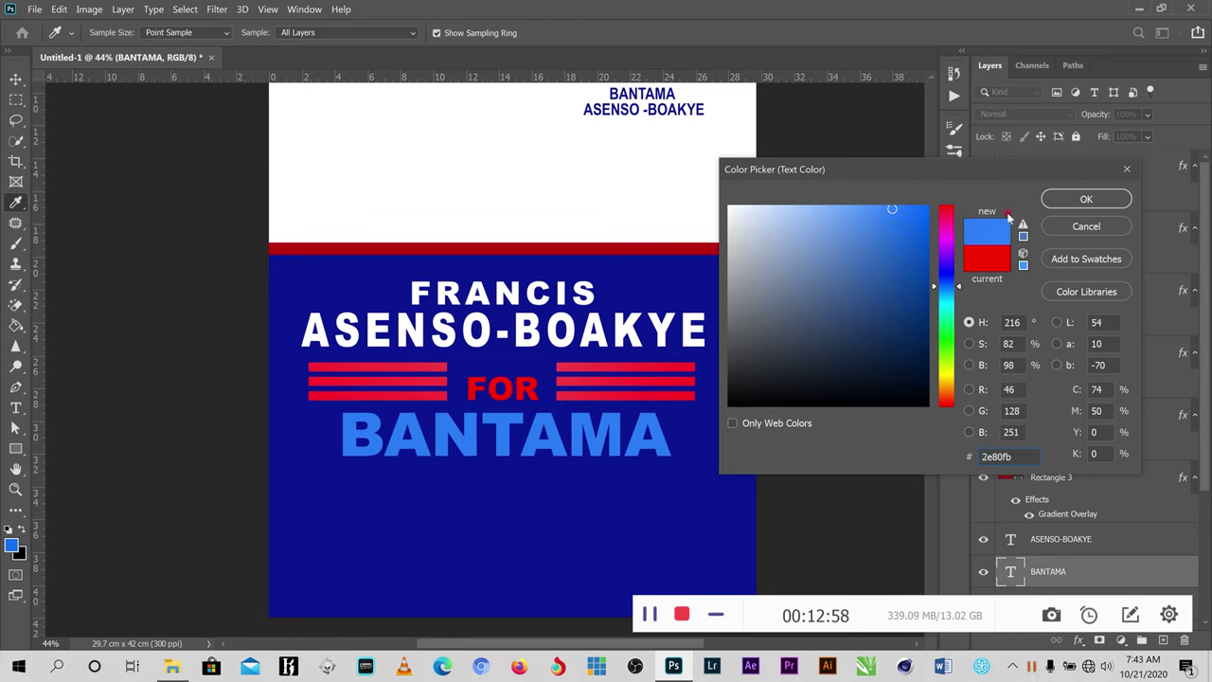
pyautogui.click(1091, 198)
pyautogui.click(808, 424)
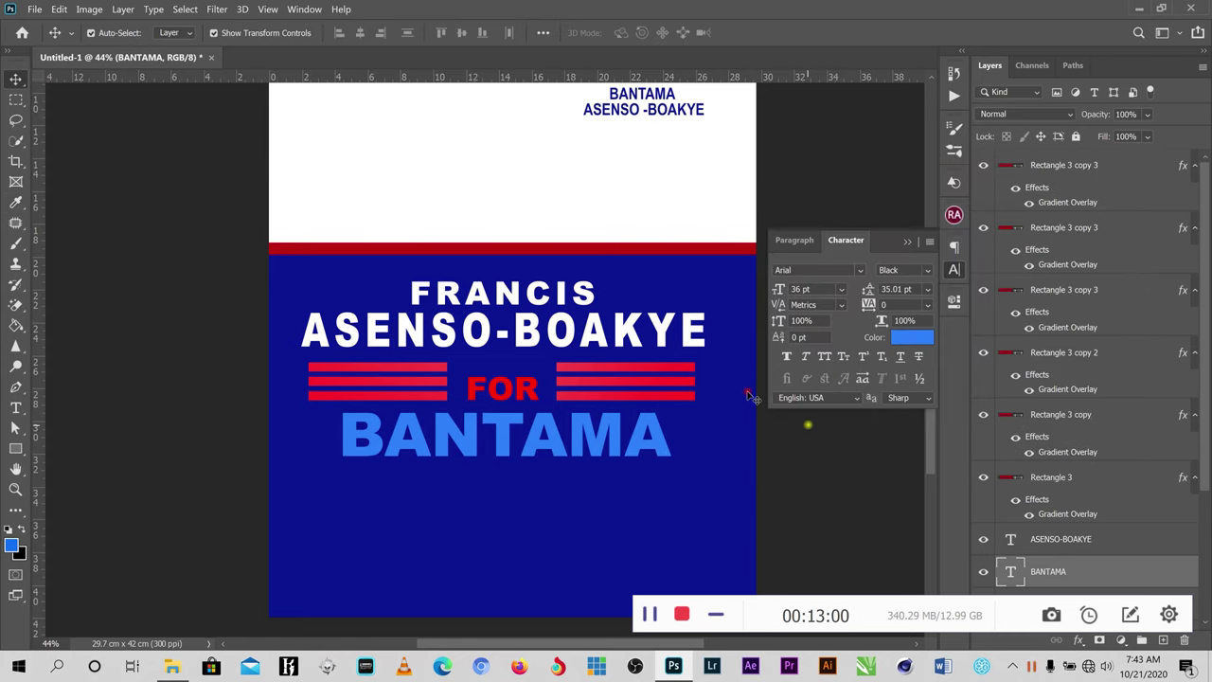
# - Recolour the candidate's first-name text light blue 2e80fb by sampling the colour of the large BANTAMA text
pyautogui.click(587, 295)
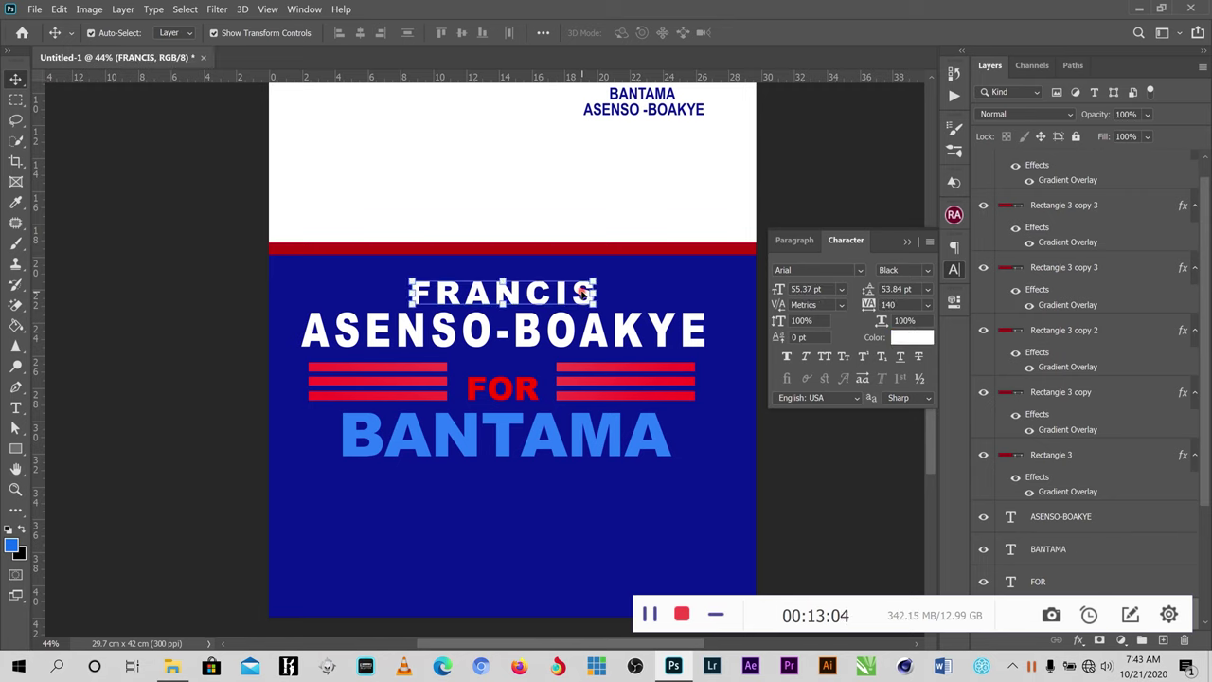
pyautogui.click(917, 336)
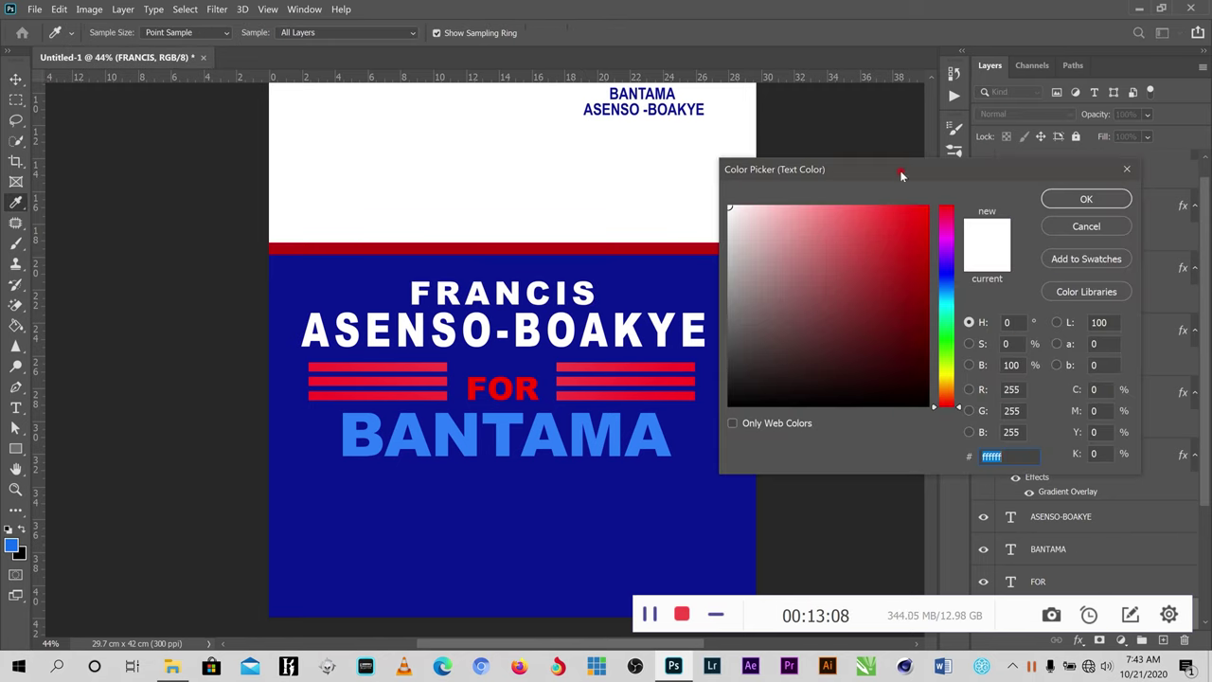
pyautogui.moveTo(898, 177); pyautogui.dragTo(981, 166)
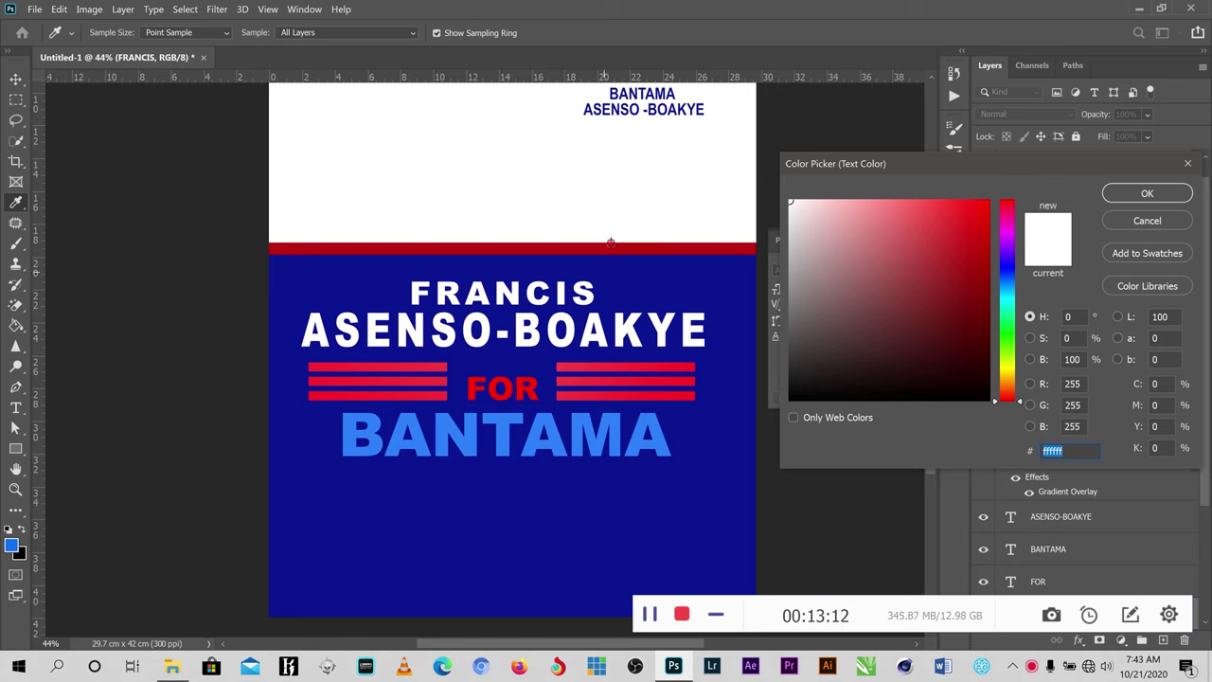
pyautogui.click(636, 441)
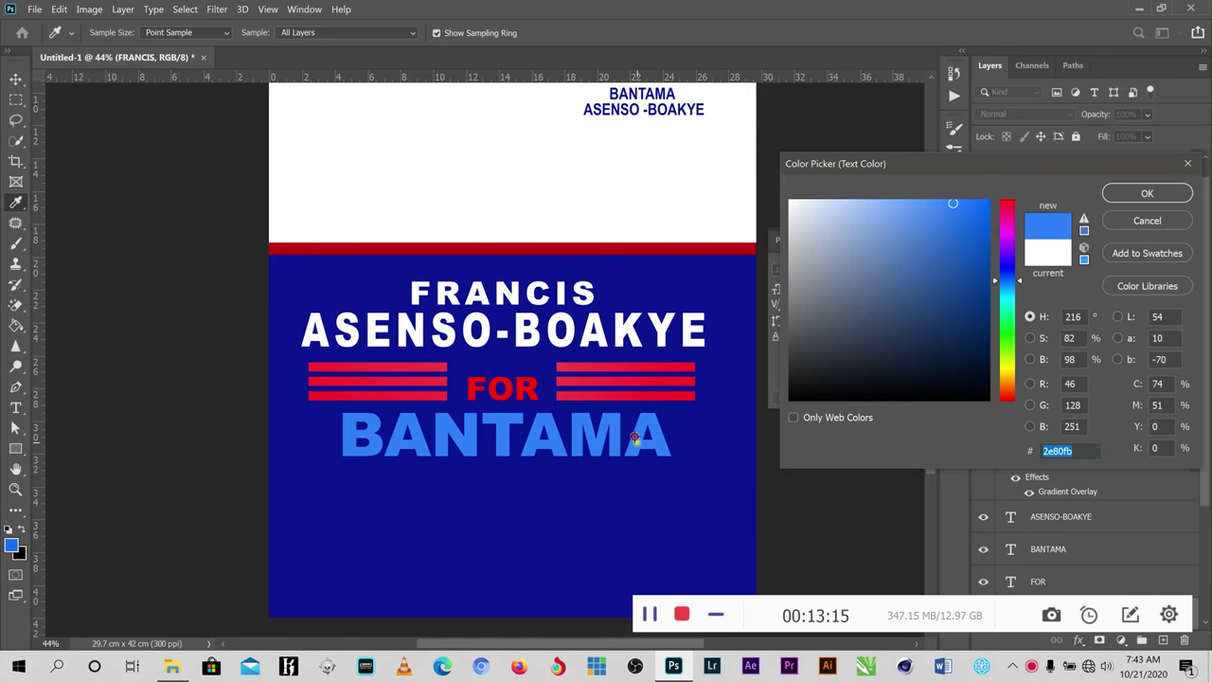
pyautogui.click(1147, 194)
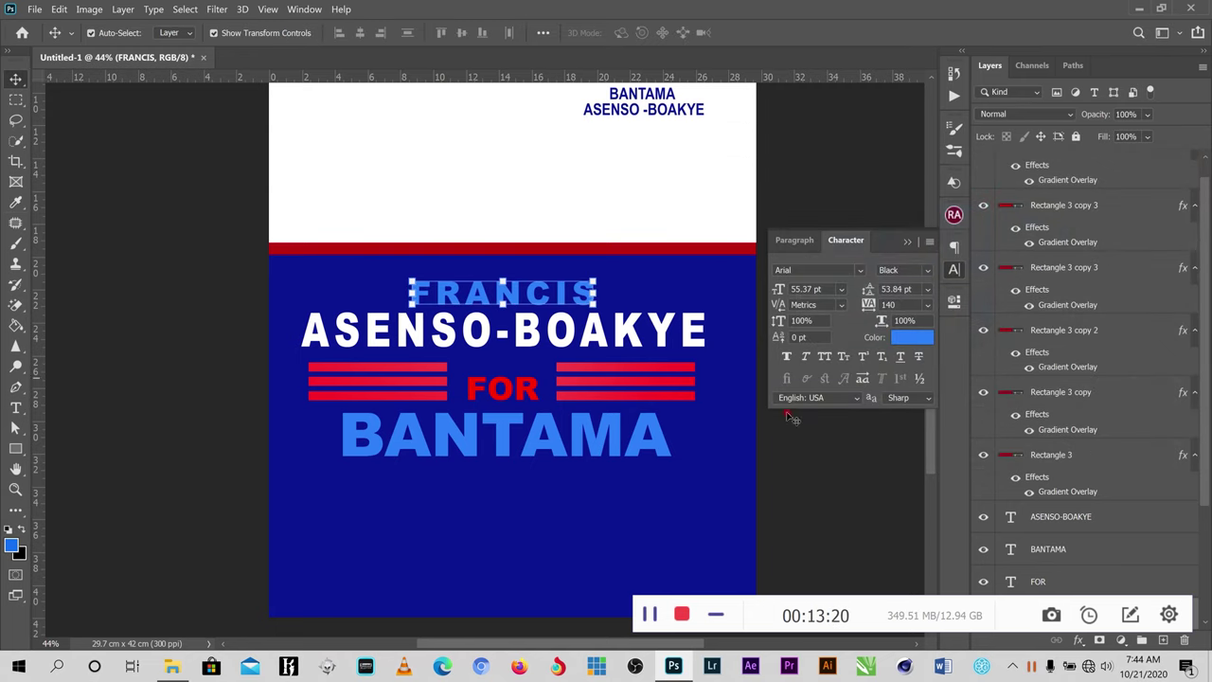
pyautogui.click(820, 467)
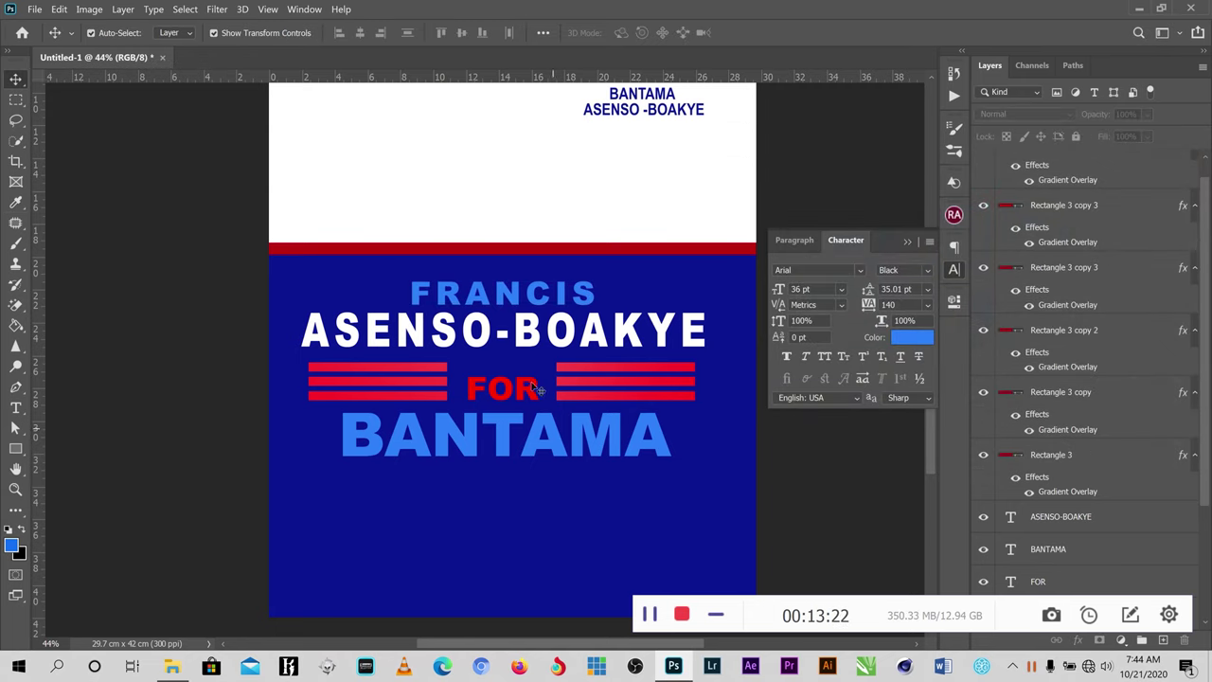
# - Duplicate the large BANTAMA text directly below itself and change the copy's wording to CONSTITUENCY 2020
pyautogui.click(552, 437)
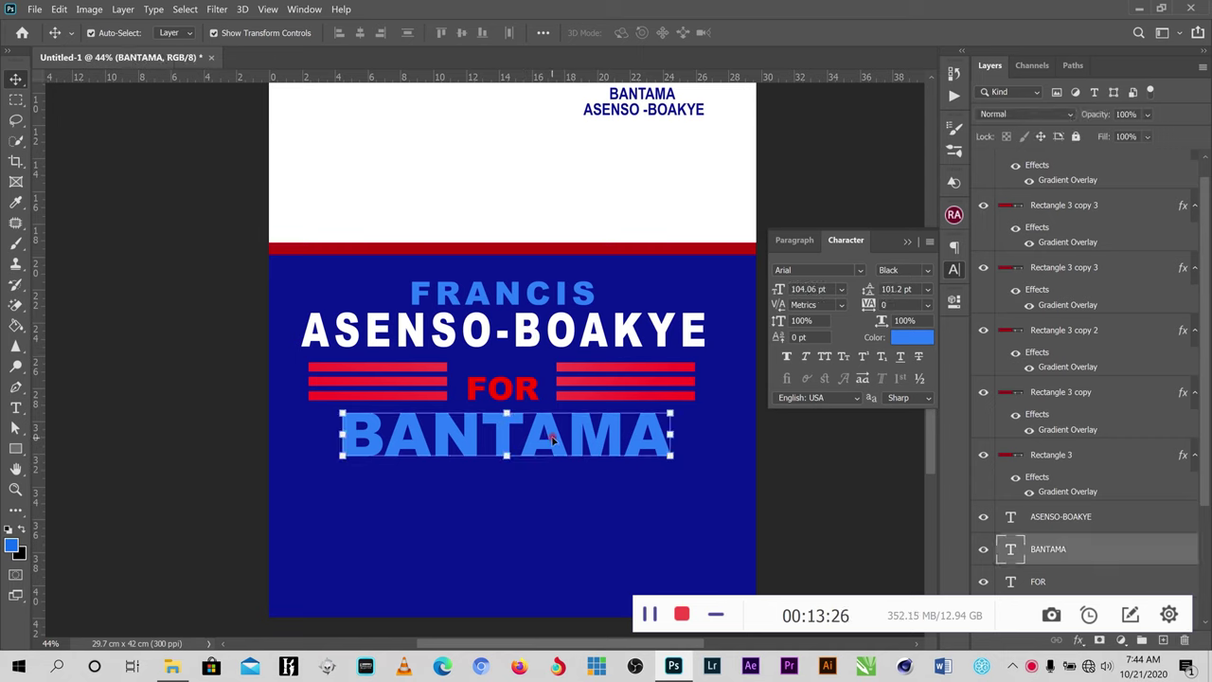
pyautogui.moveTo(552, 437); pyautogui.dragTo(554, 489)
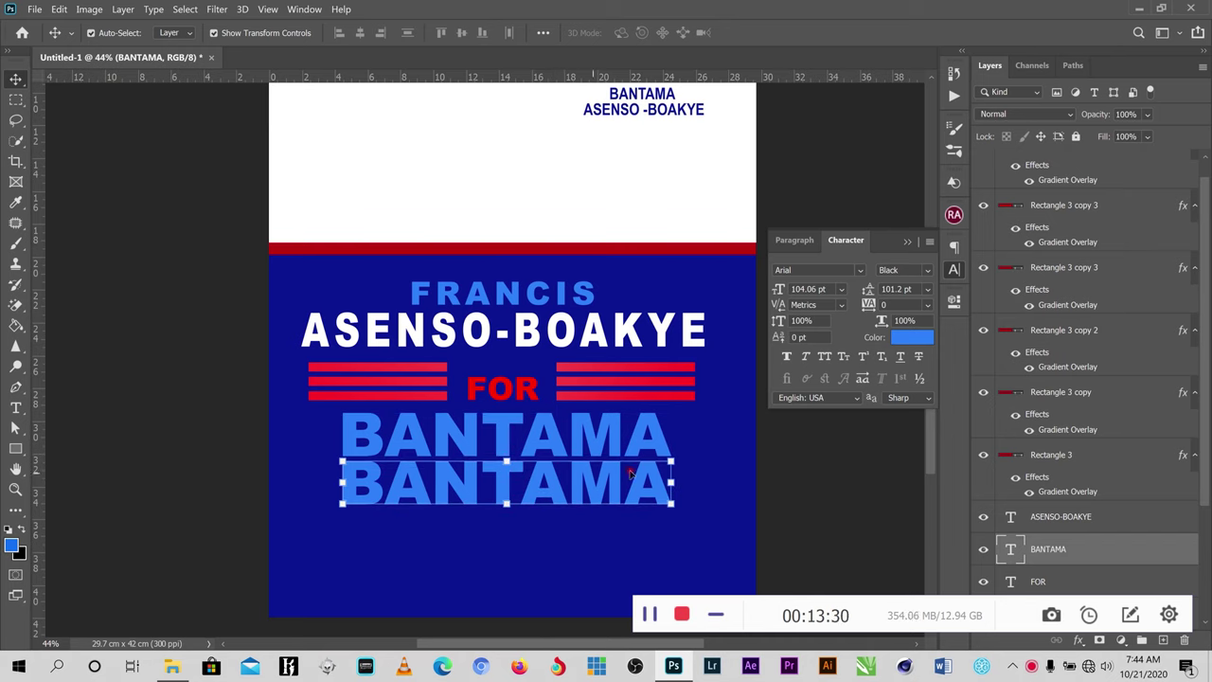
pyautogui.press('t')
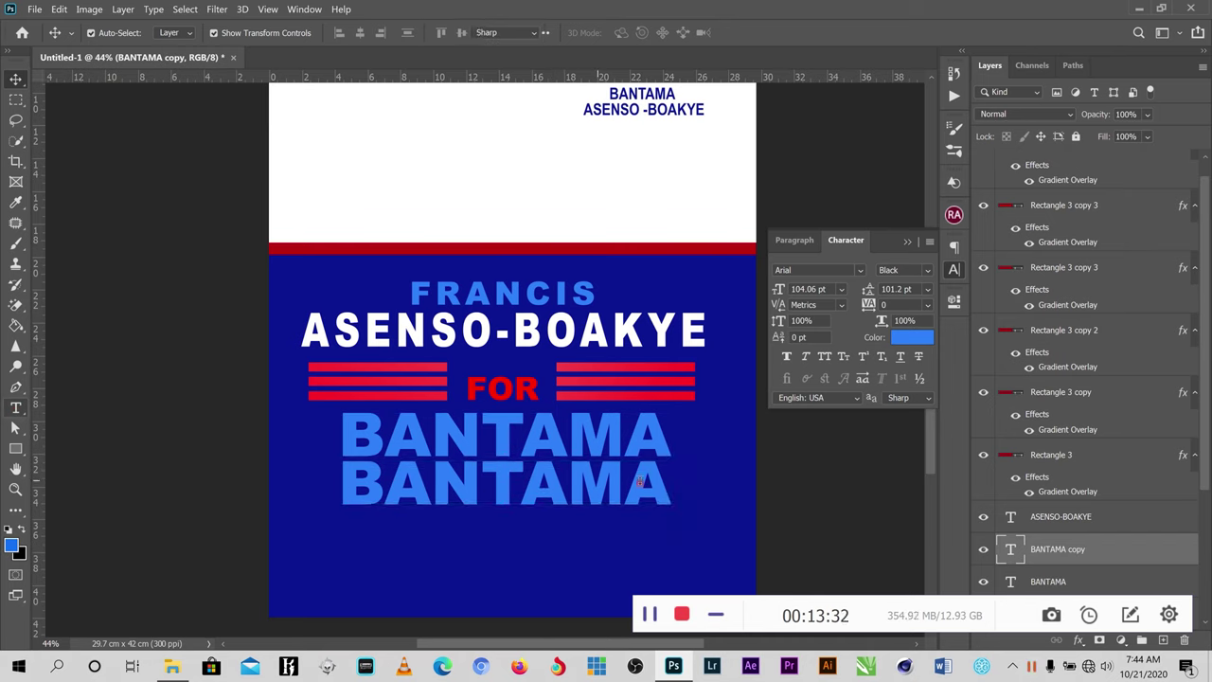
pyautogui.moveTo(670, 483); pyautogui.dragTo(343, 461)
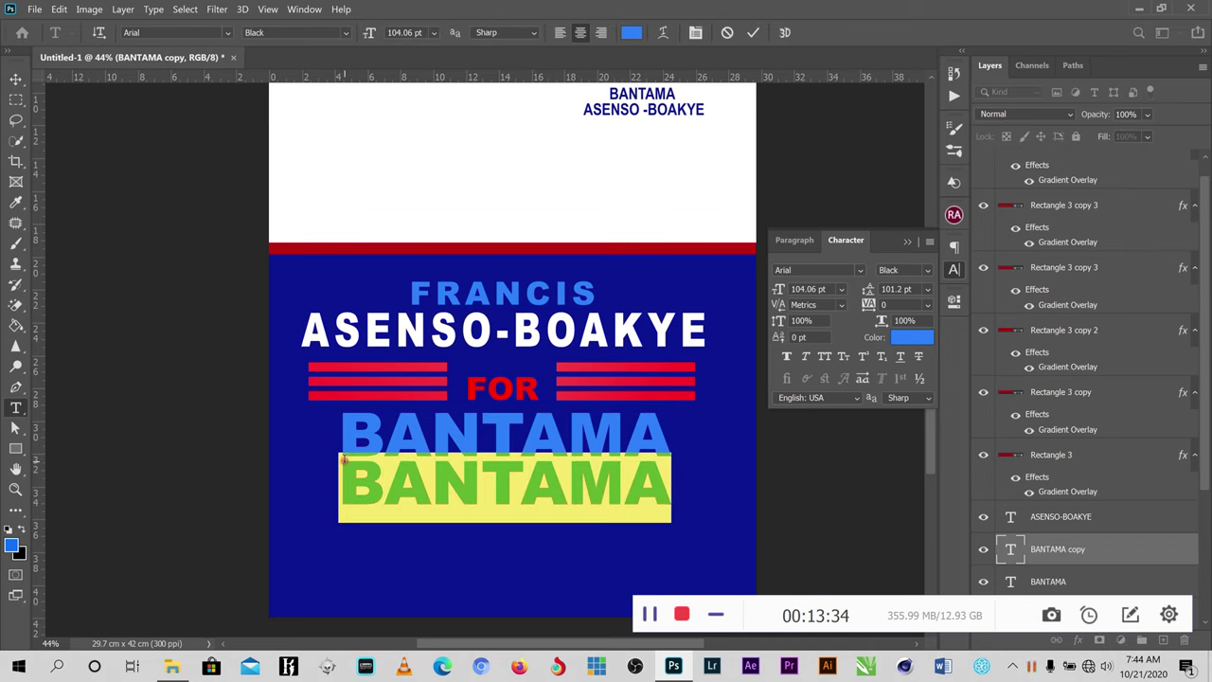
pyautogui.write('CON')
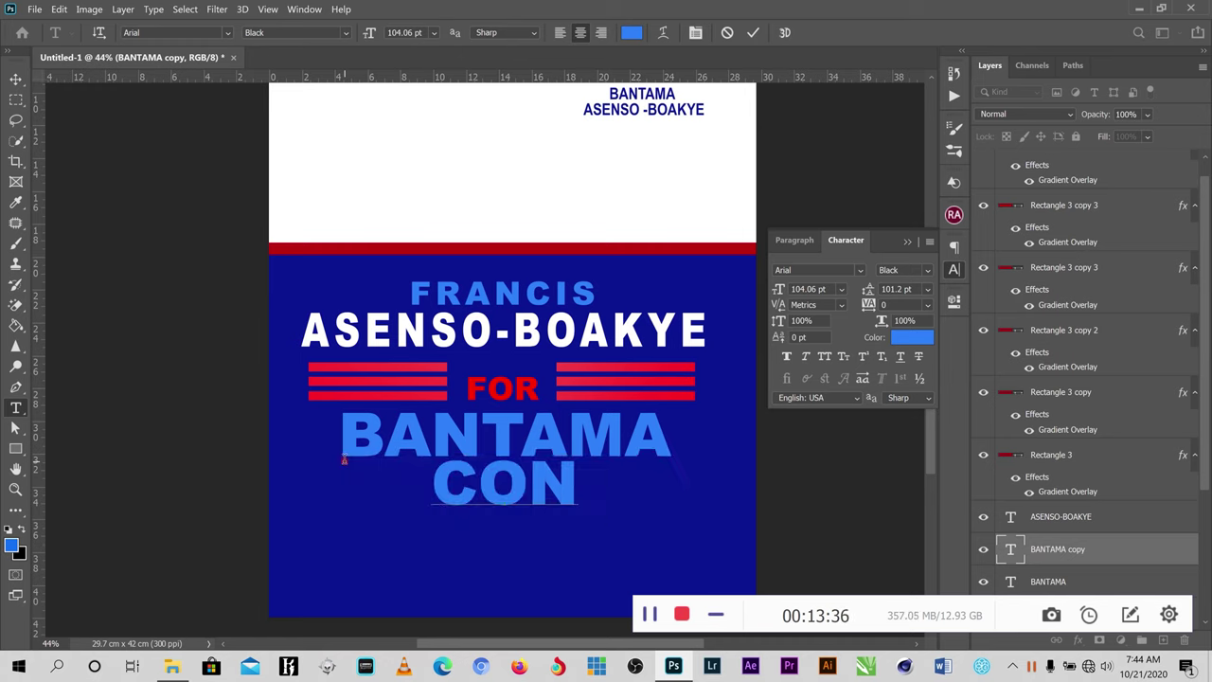
pyautogui.write('STI')
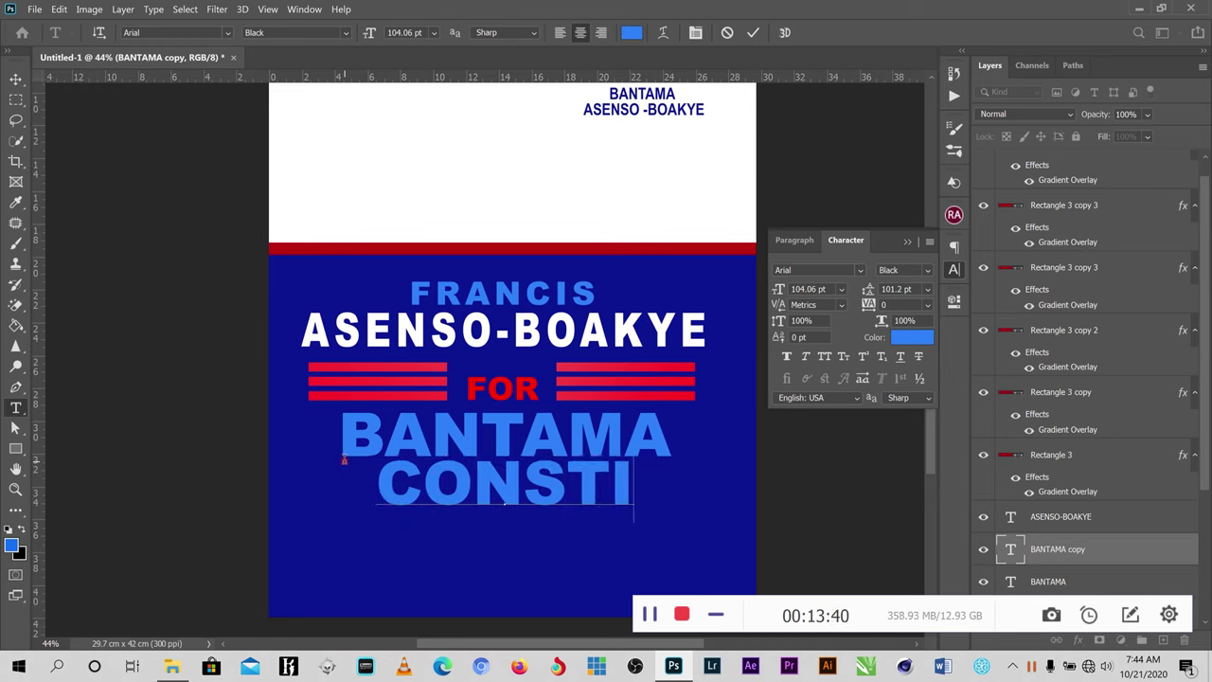
pyautogui.write('TUENCY')
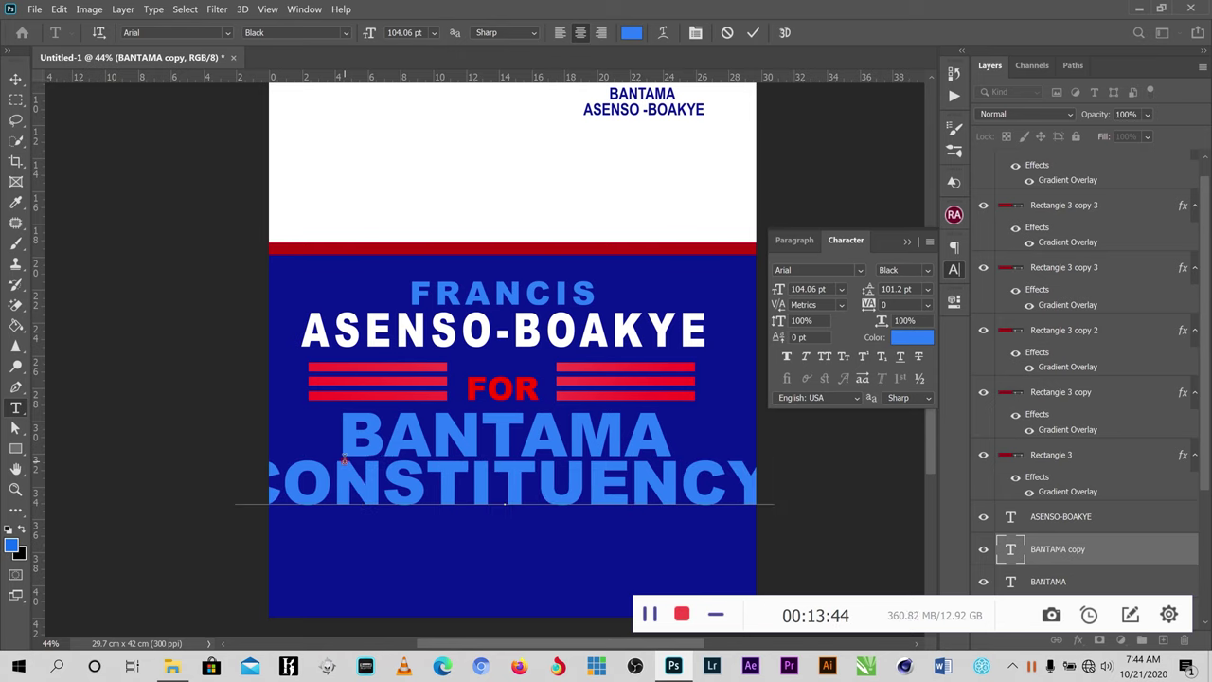
pyautogui.write(' 2020')
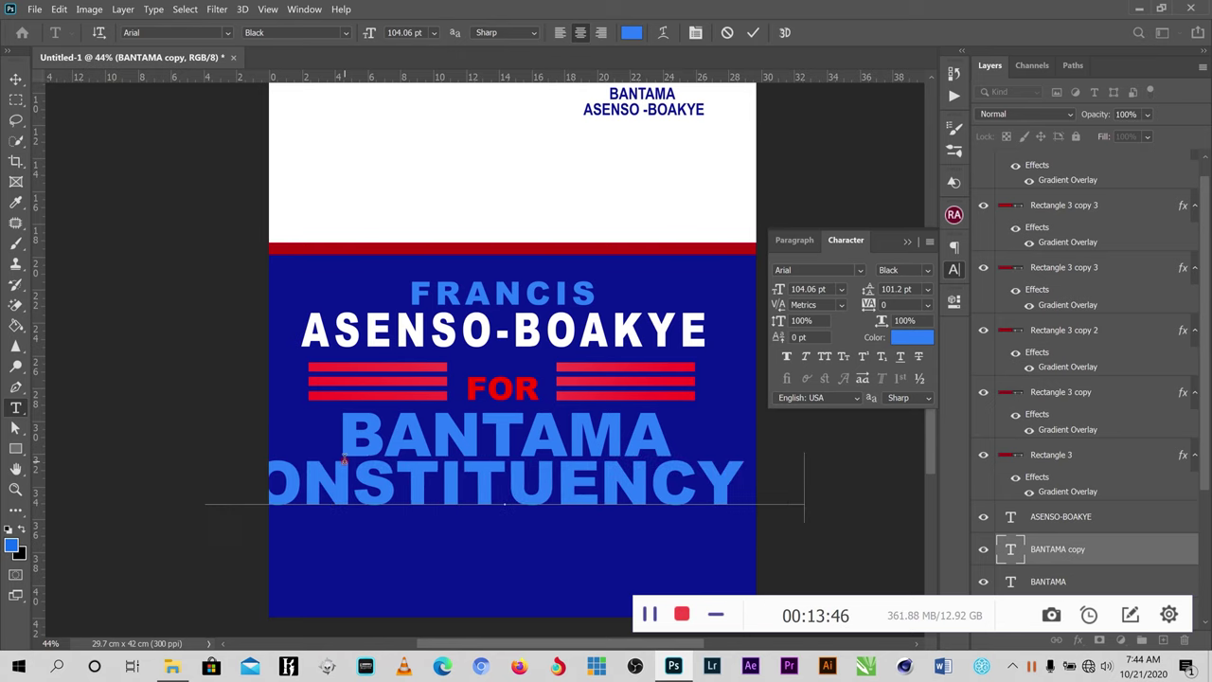
pyautogui.click(753, 32)
# - Scale the CONSTITUENCY 2020 text down to about 36%, roughly 37 pt, and centre it just below BANTAMA
pyautogui.click(15, 78)
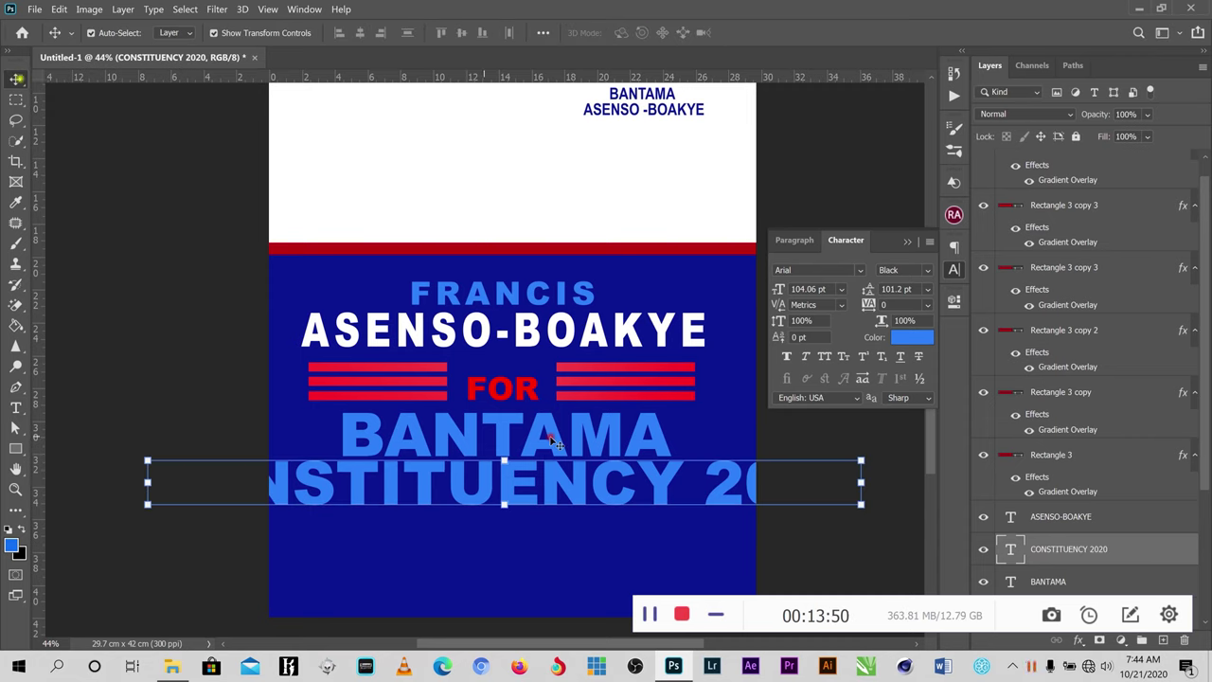
pyautogui.scroll(-1, 549, 436)
pyautogui.hotkey('ctrl', 't')
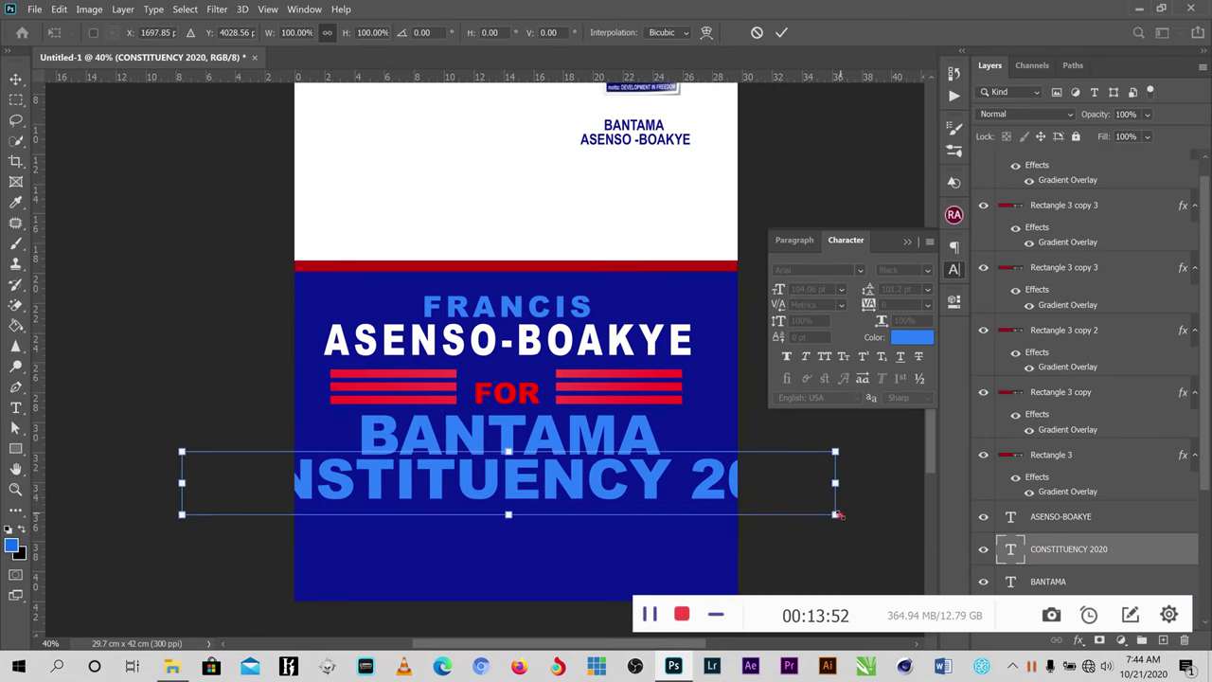
pyautogui.moveTo(808, 515); pyautogui.dragTo(420, 460)
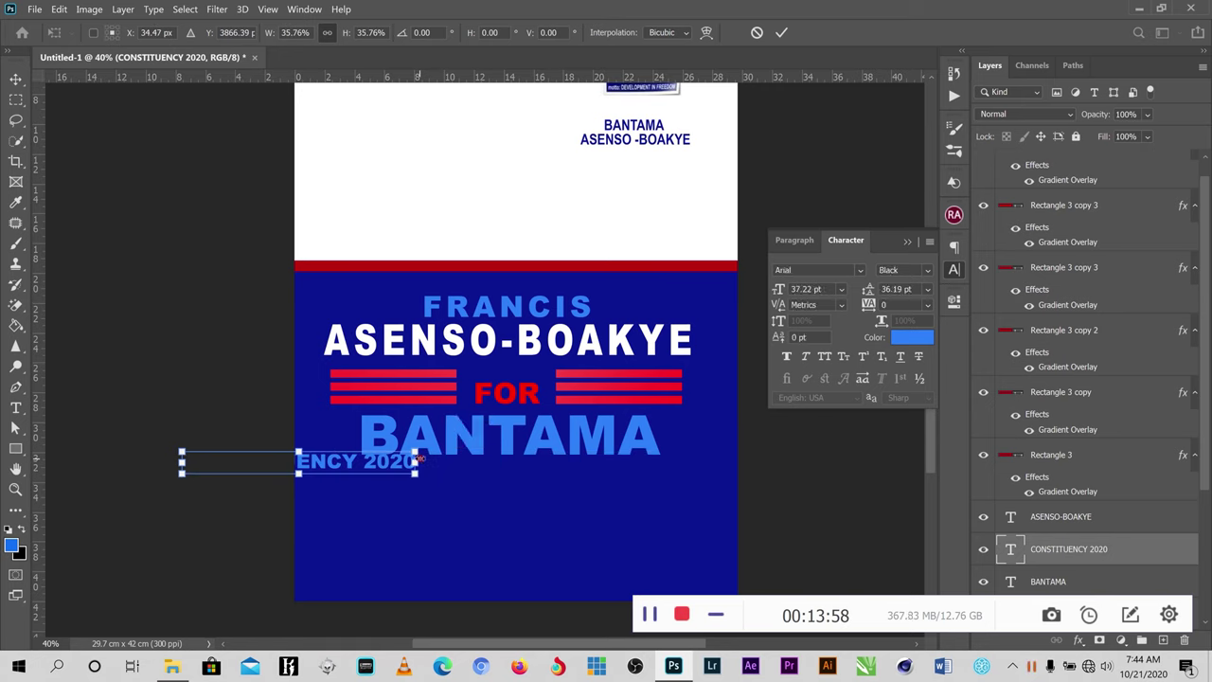
pyautogui.click(781, 32)
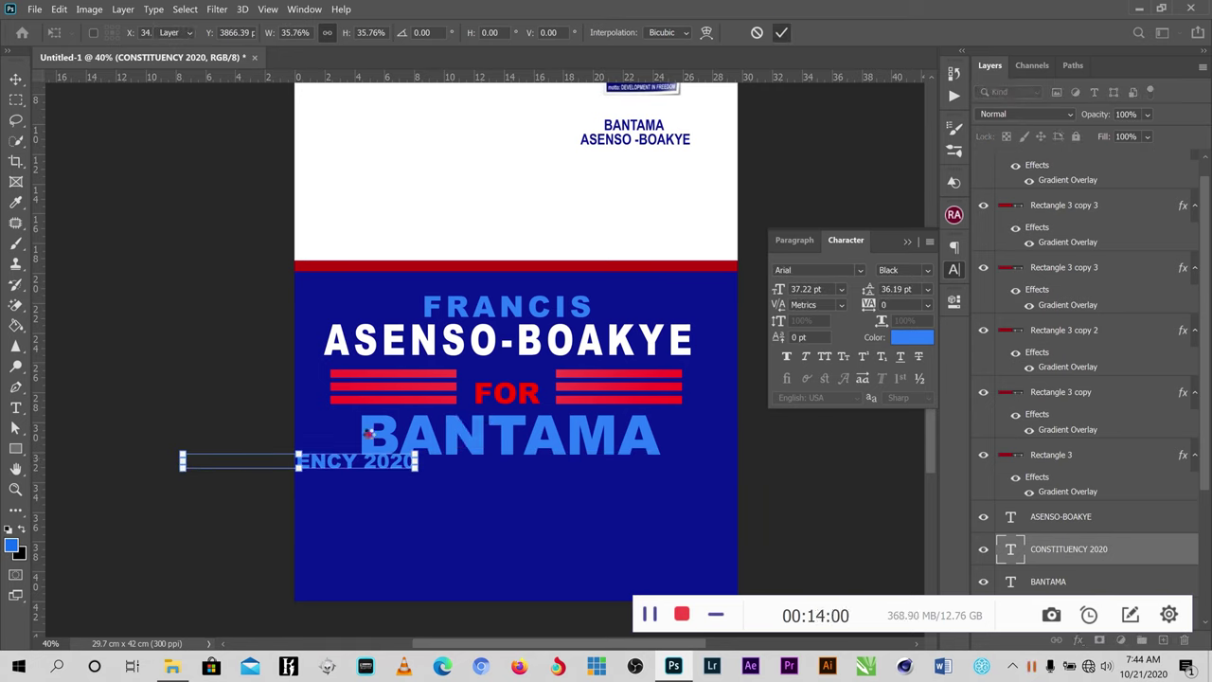
pyautogui.moveTo(437, 475); pyautogui.dragTo(542, 468)
# - Change the colour of the CONSTITUENCY 2020 text to white
pyautogui.click(894, 338)
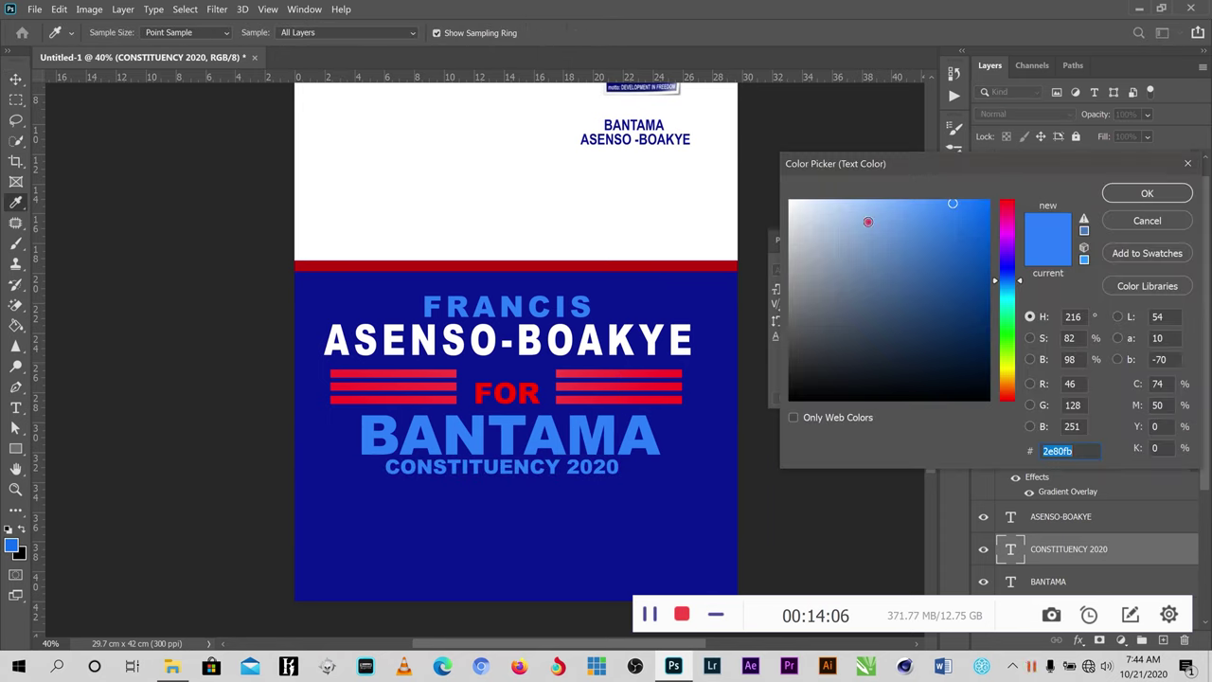
pyautogui.moveTo(868, 222); pyautogui.dragTo(790, 201)
pyautogui.click(1146, 193)
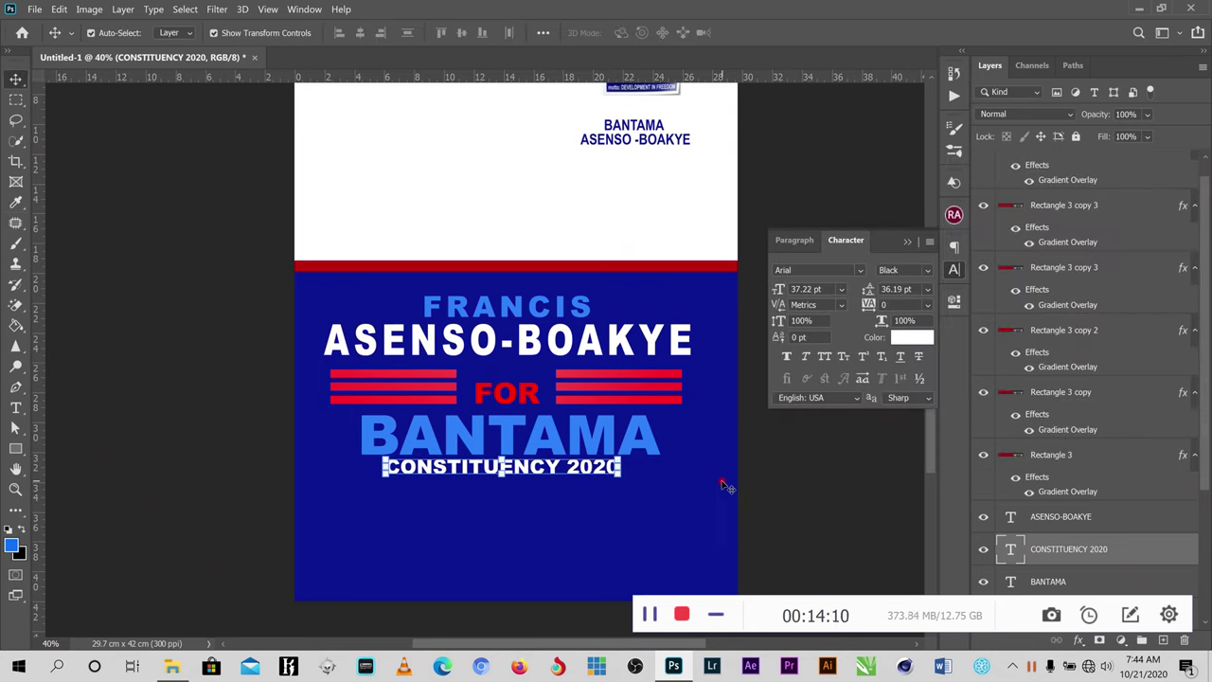
# - Nudge the CONSTITUENCY 2020 text slightly downward to widen its gap from BANTAMA
pyautogui.press('Down')
pyautogui.press('Down')
pyautogui.press('Down')
pyautogui.press('Down')
pyautogui.press('Down')
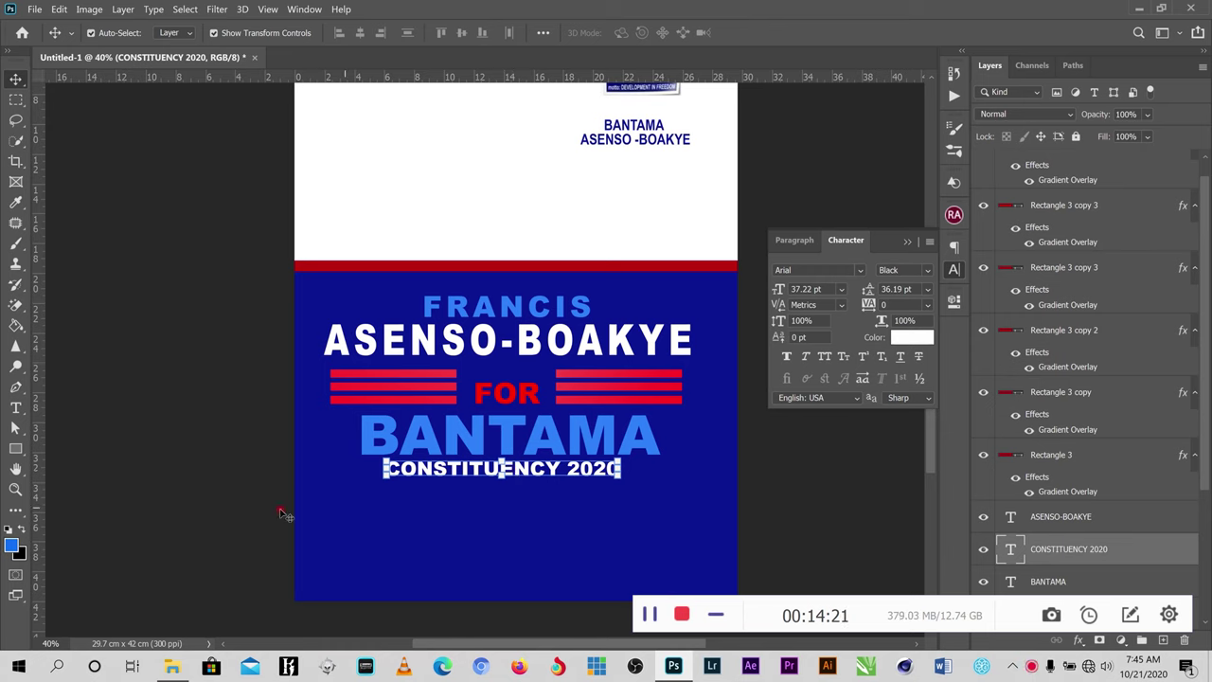
# - Add a white 36 pt Arial Black text line reading SERVICE INTERGRITY COMMITMENT below CONSTITUENCY 2020
pyautogui.click(15, 407)
pyautogui.click(395, 519)
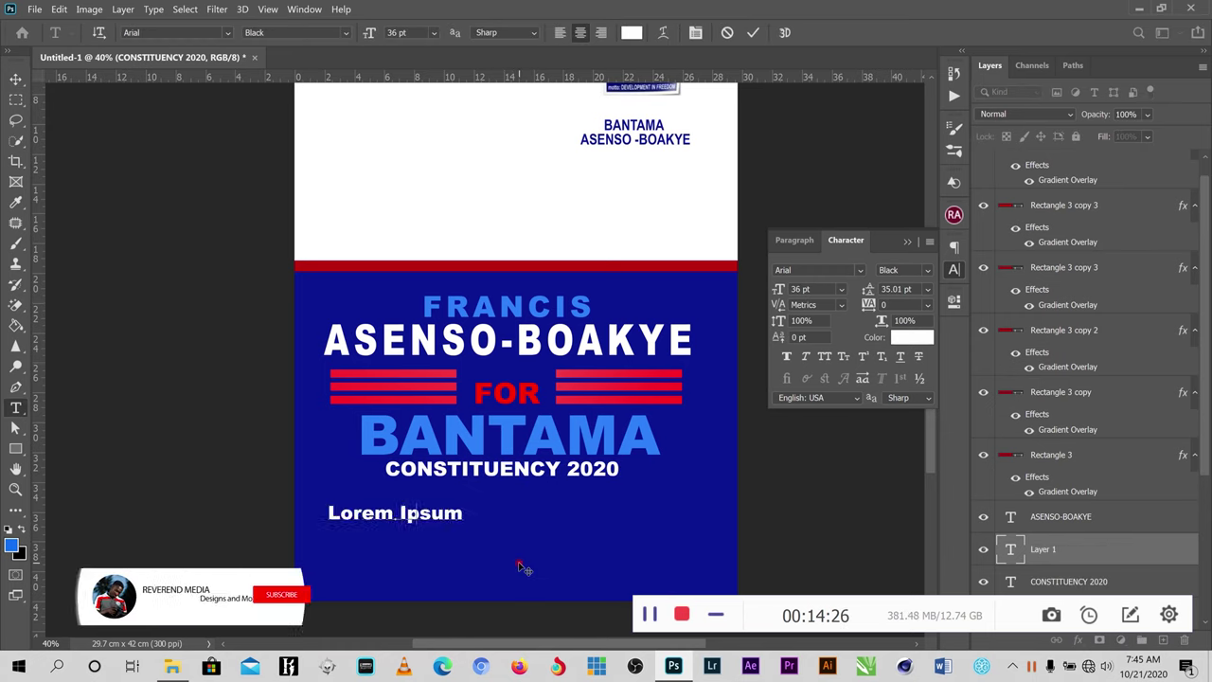
pyautogui.write('SERV')
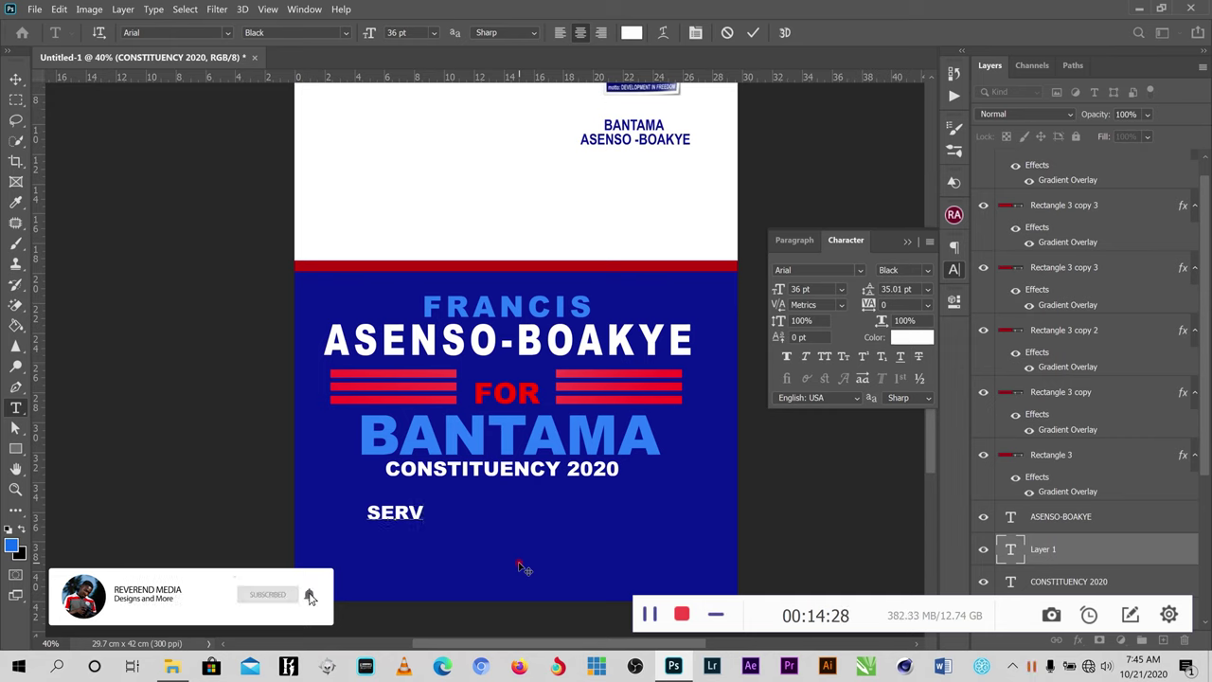
pyautogui.write('ICE I')
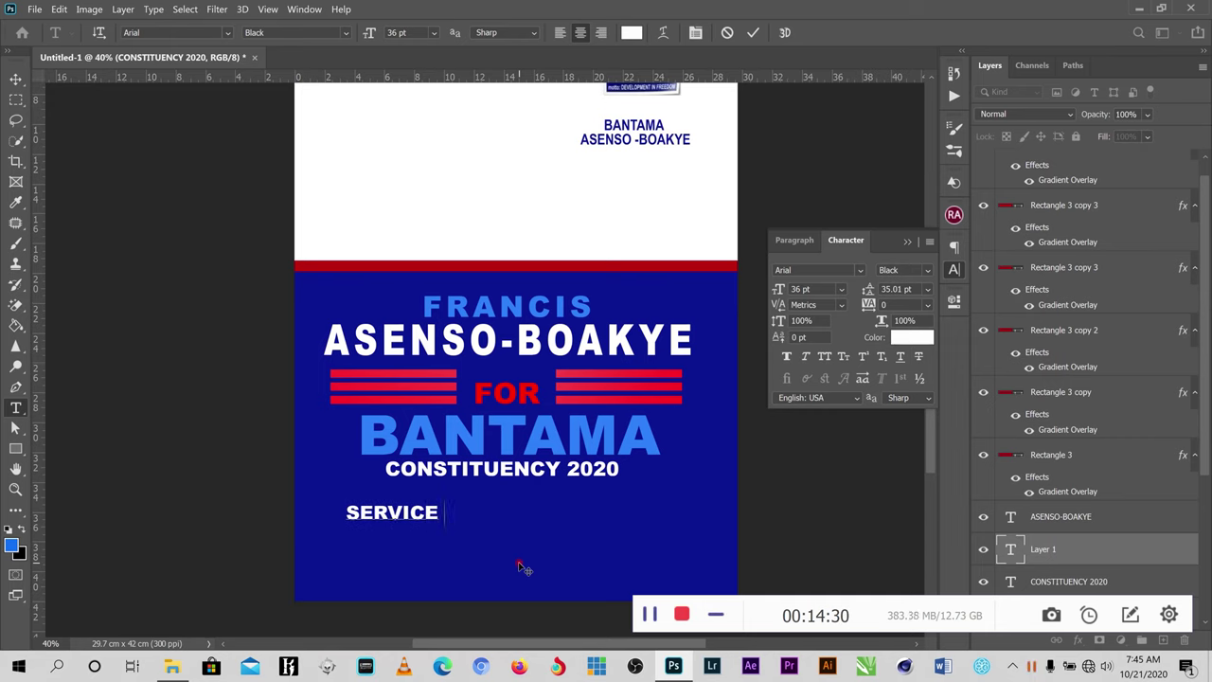
pyautogui.write('NTE')
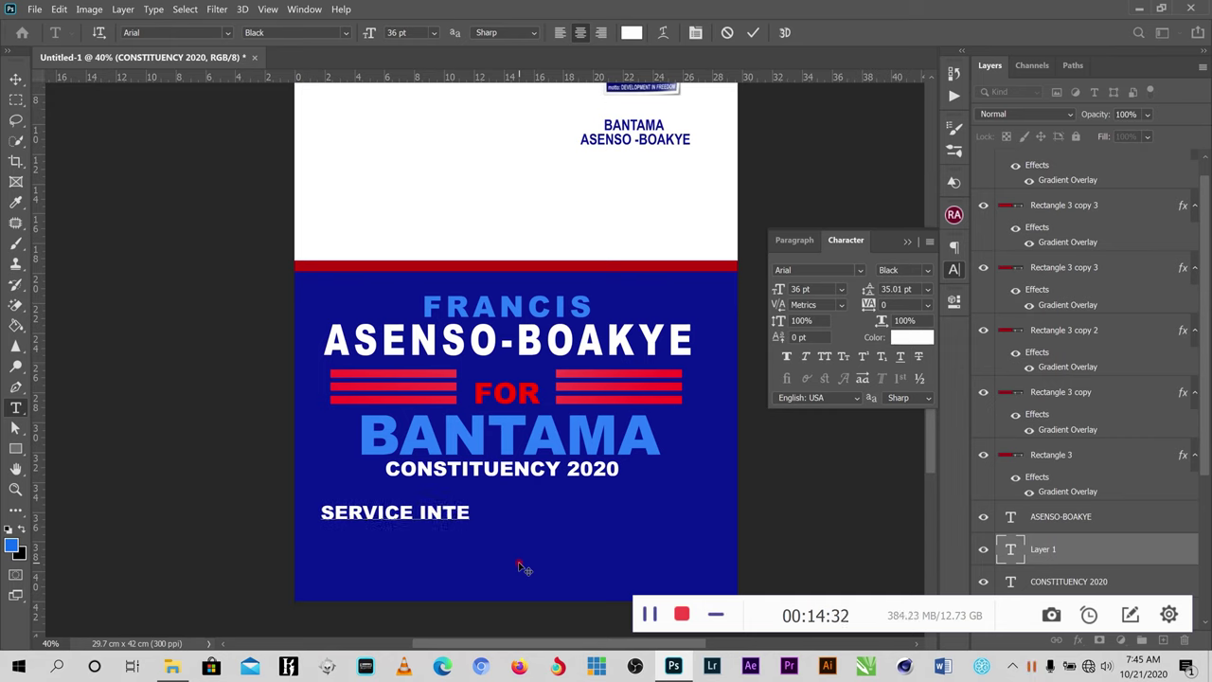
pyautogui.write('RF')
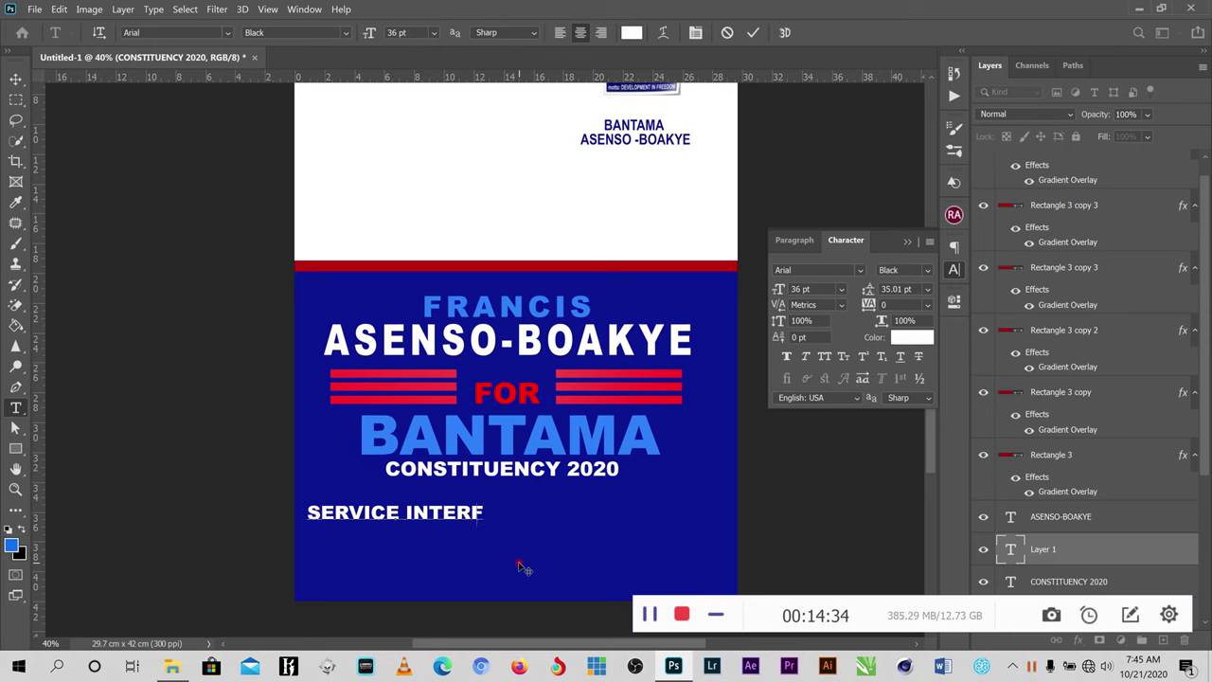
pyautogui.press('BackSpace')
pyautogui.write('GRITY')
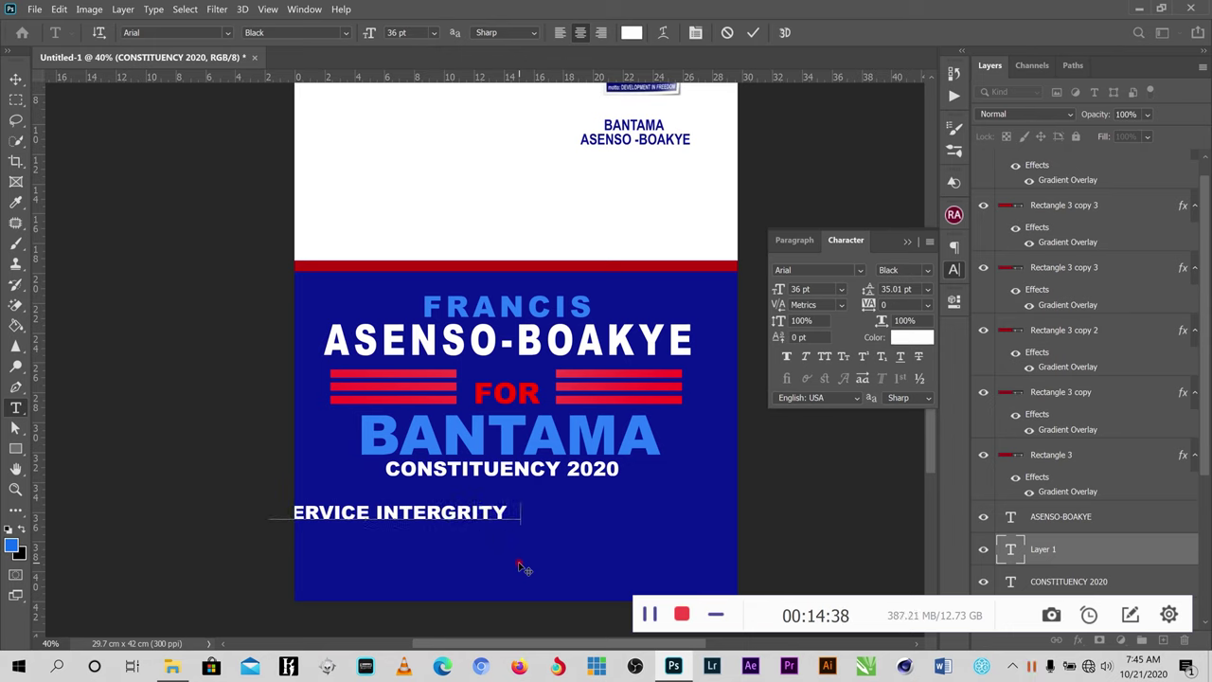
pyautogui.write(' COMMIT')
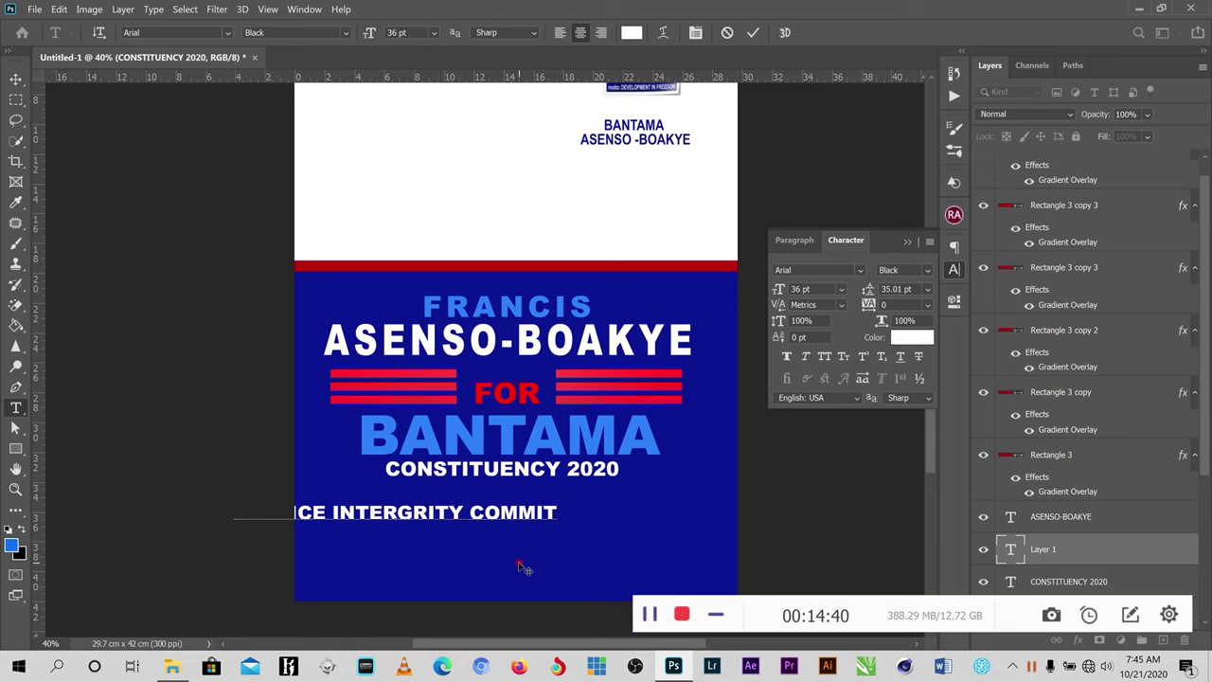
pyautogui.write('MENT')
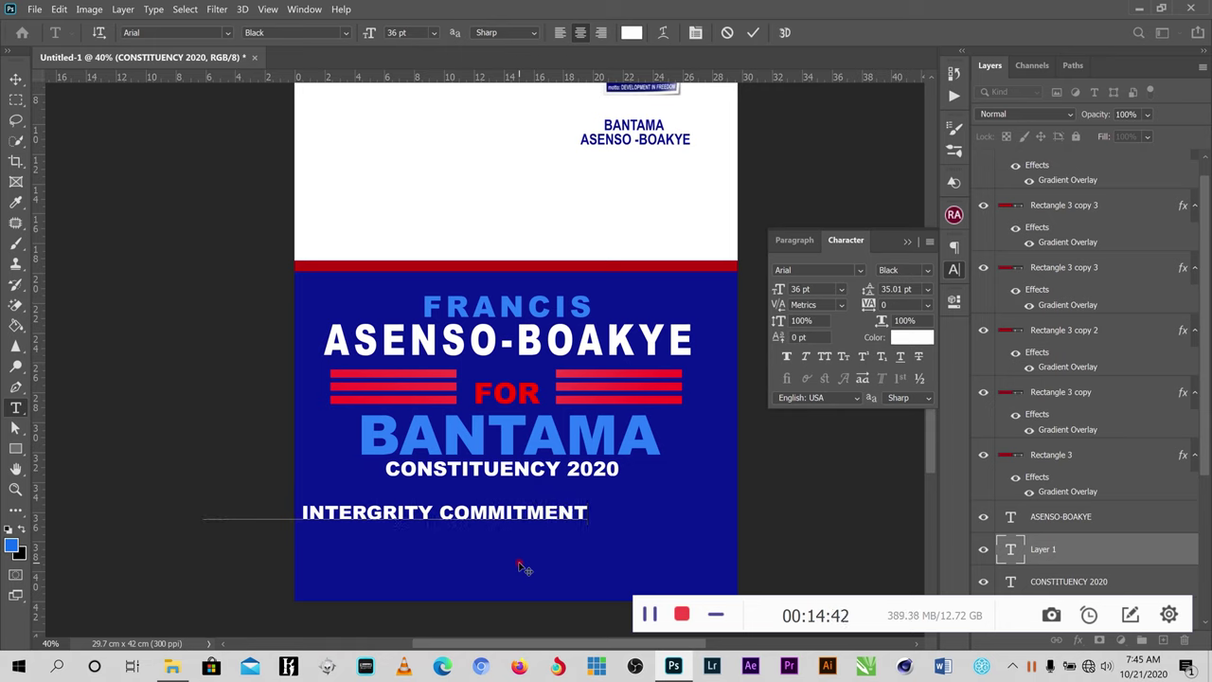
pyautogui.click(751, 34)
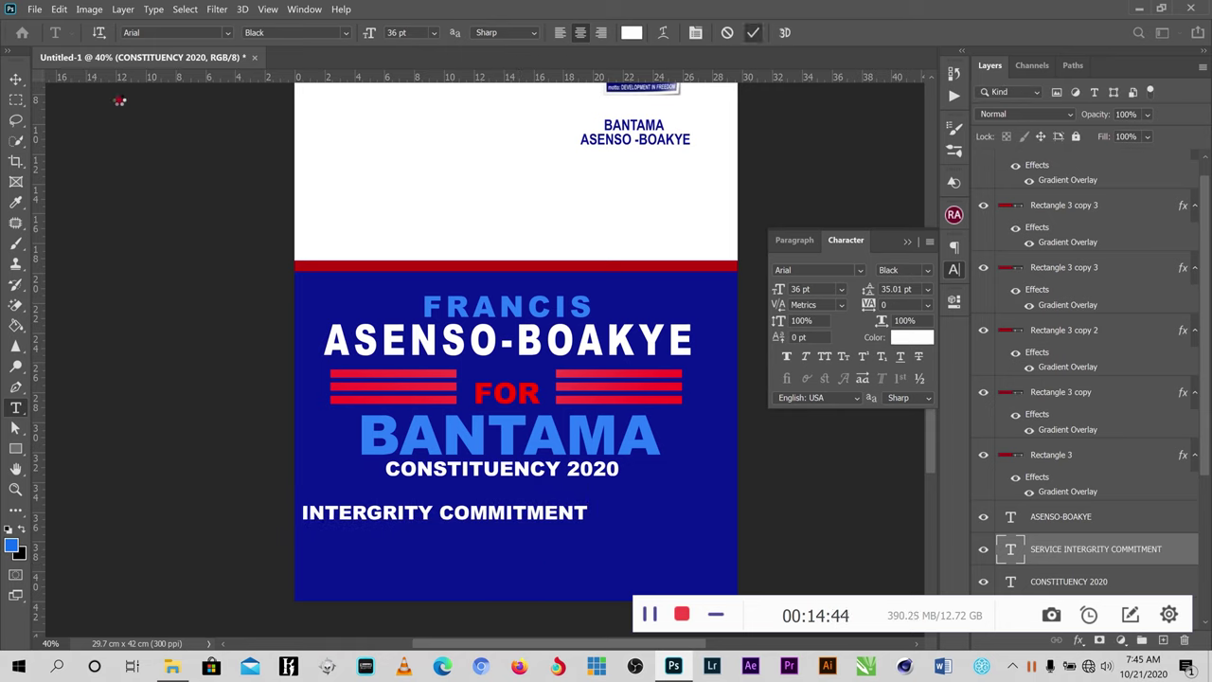
# - Scale the SERVICE INTERGRITY COMMITMENT line down to about 47%, roughly 17 pt, and centre it just below CONSTITUENCY 2020
pyautogui.press('v')
pyautogui.moveTo(203, 519); pyautogui.dragTo(414, 488)
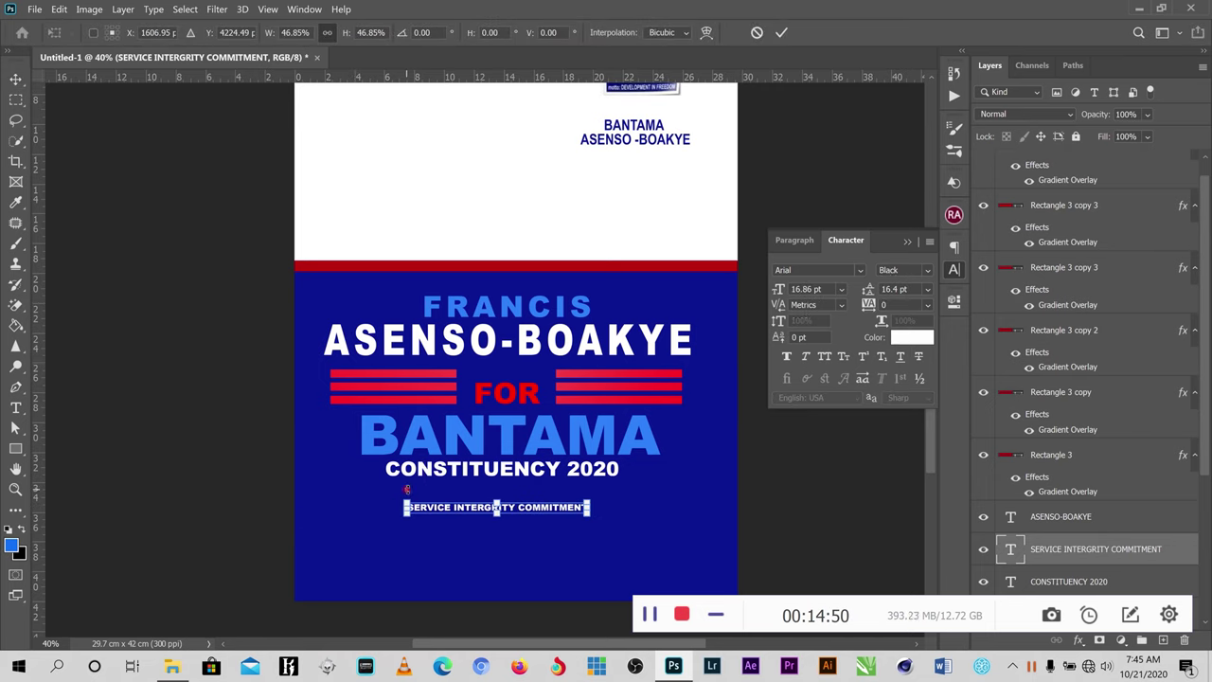
pyautogui.click(777, 32)
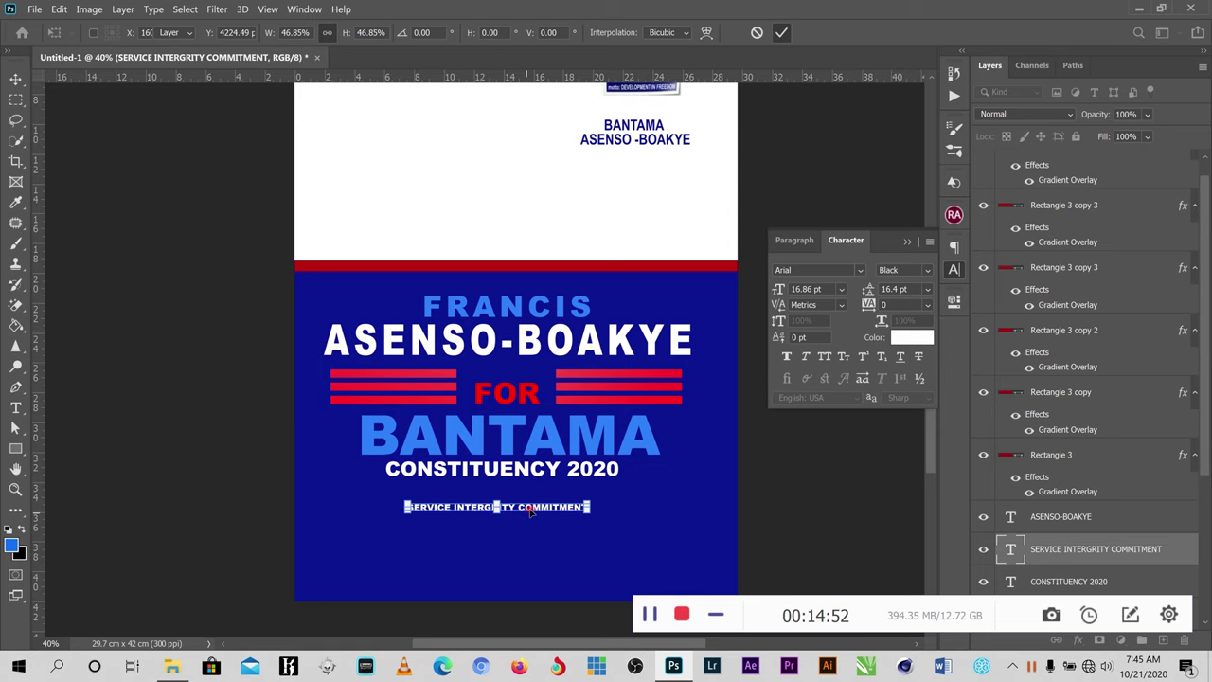
pyautogui.moveTo(530, 497)
pyautogui.mouseDown()
pyautogui.moveTo(519, 492)
pyautogui.moveTo(533, 489)
pyautogui.mouseUp()
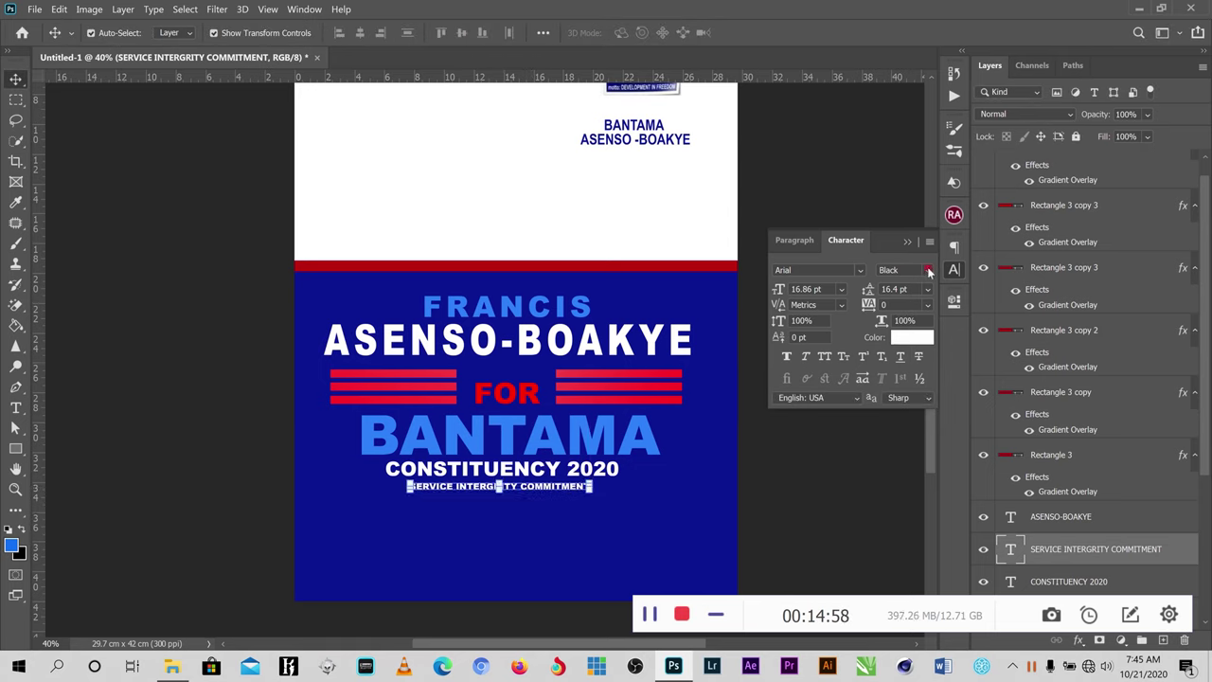
# - Set the slogan line's font style to Narrow Bold and widen the gaps between its three words with extra spaces
pyautogui.click(928, 270)
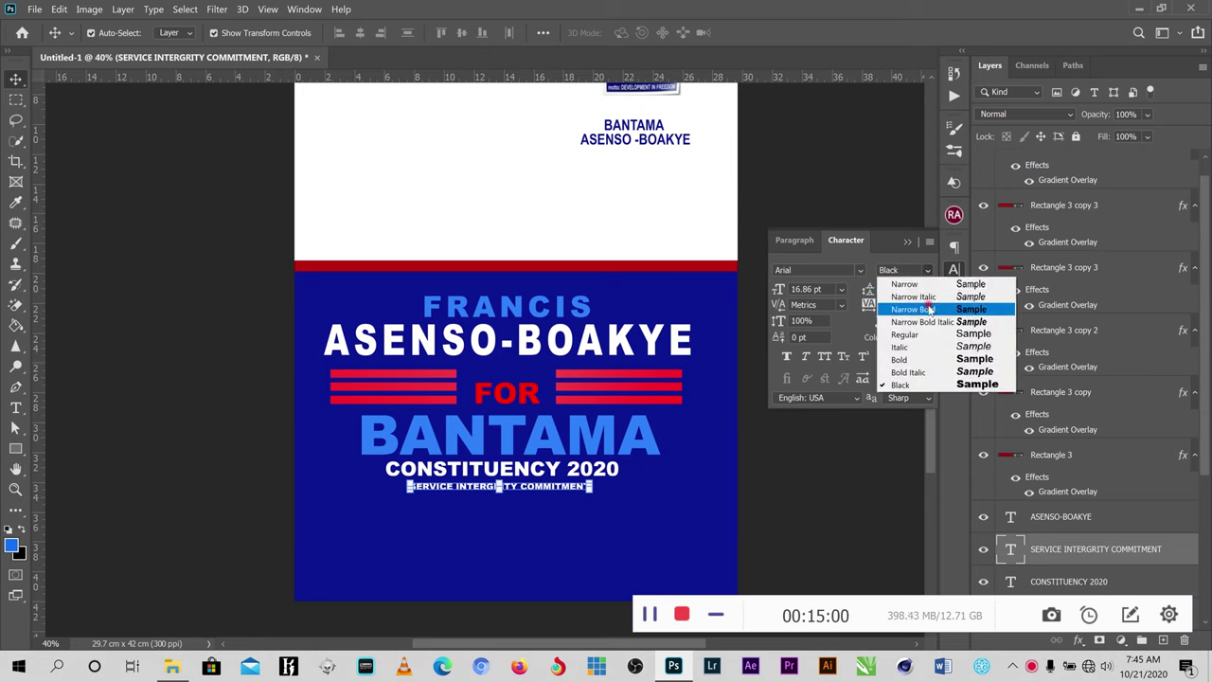
pyautogui.click(929, 309)
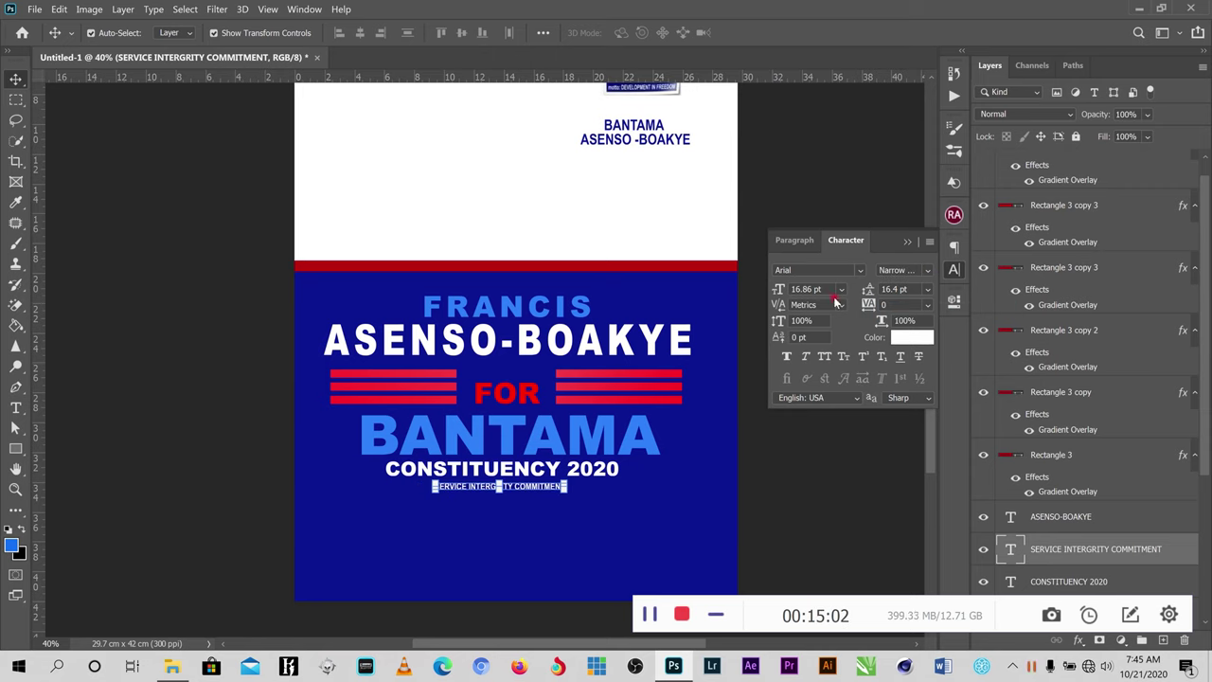
pyautogui.scroll(3, 568, 500)
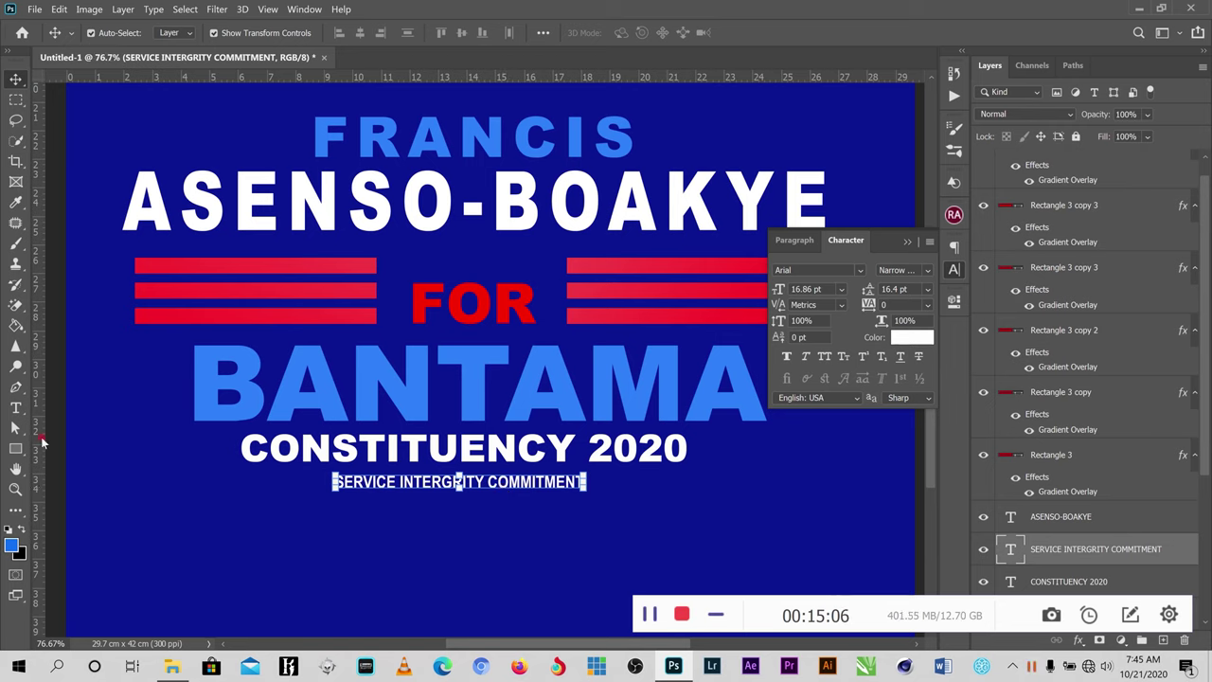
pyautogui.click(15, 408)
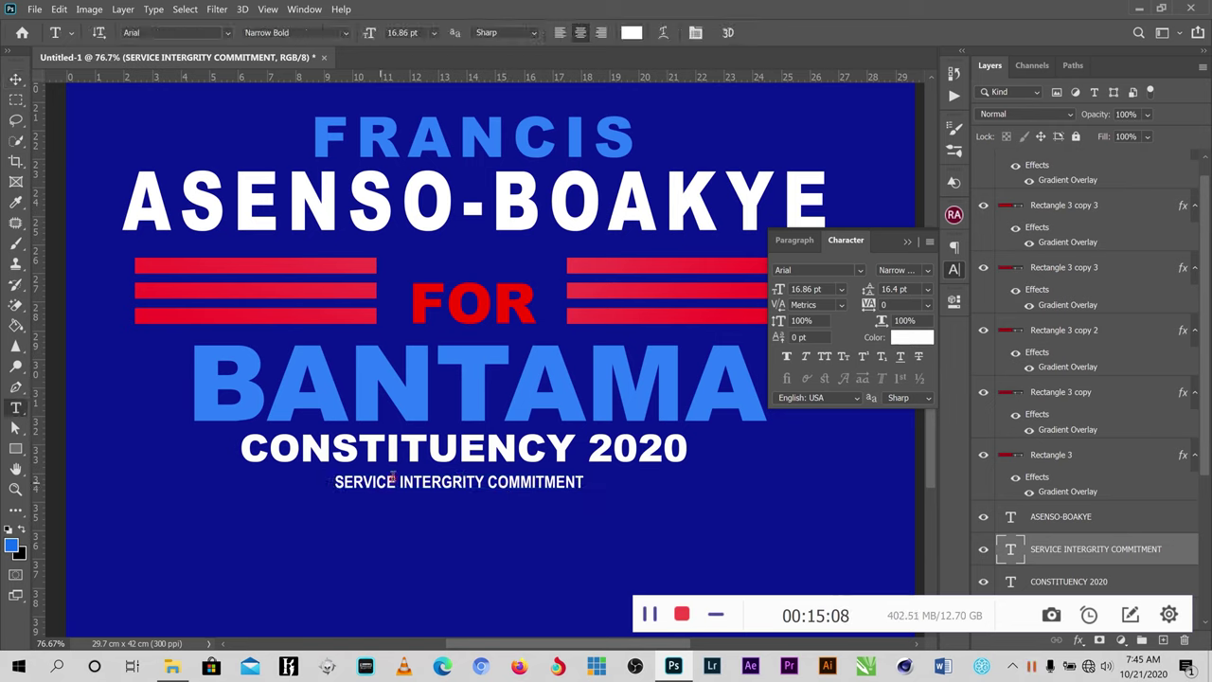
pyautogui.click(397, 481)
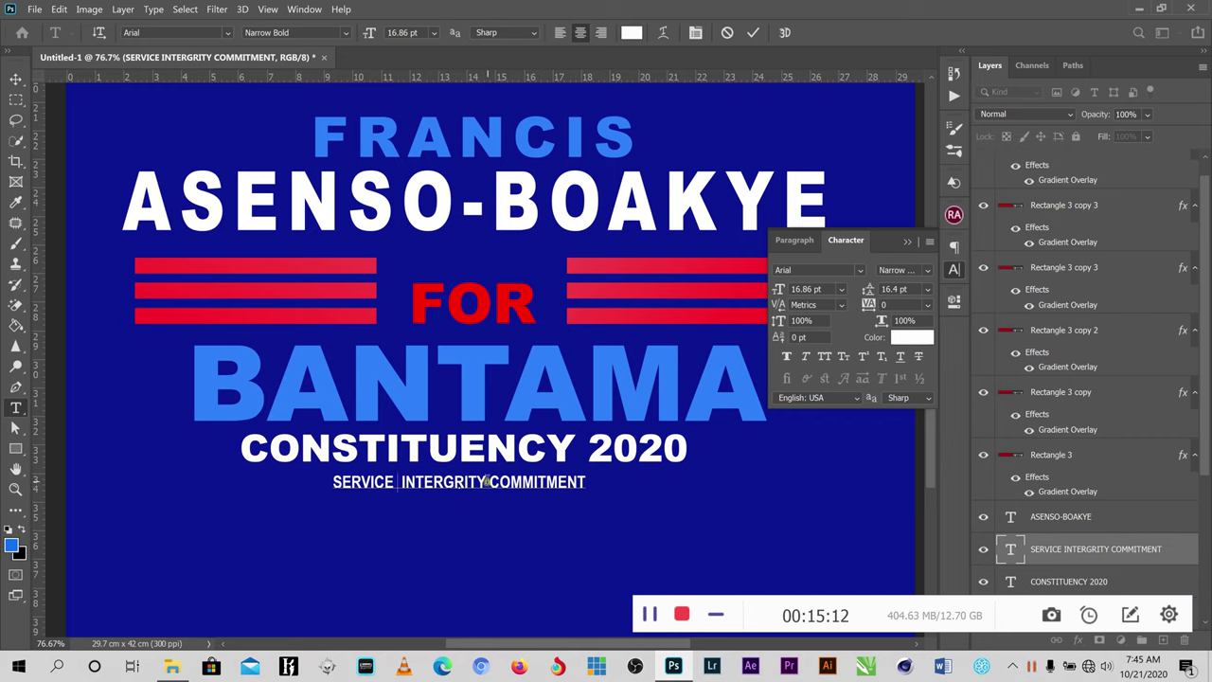
pyautogui.click(485, 481)
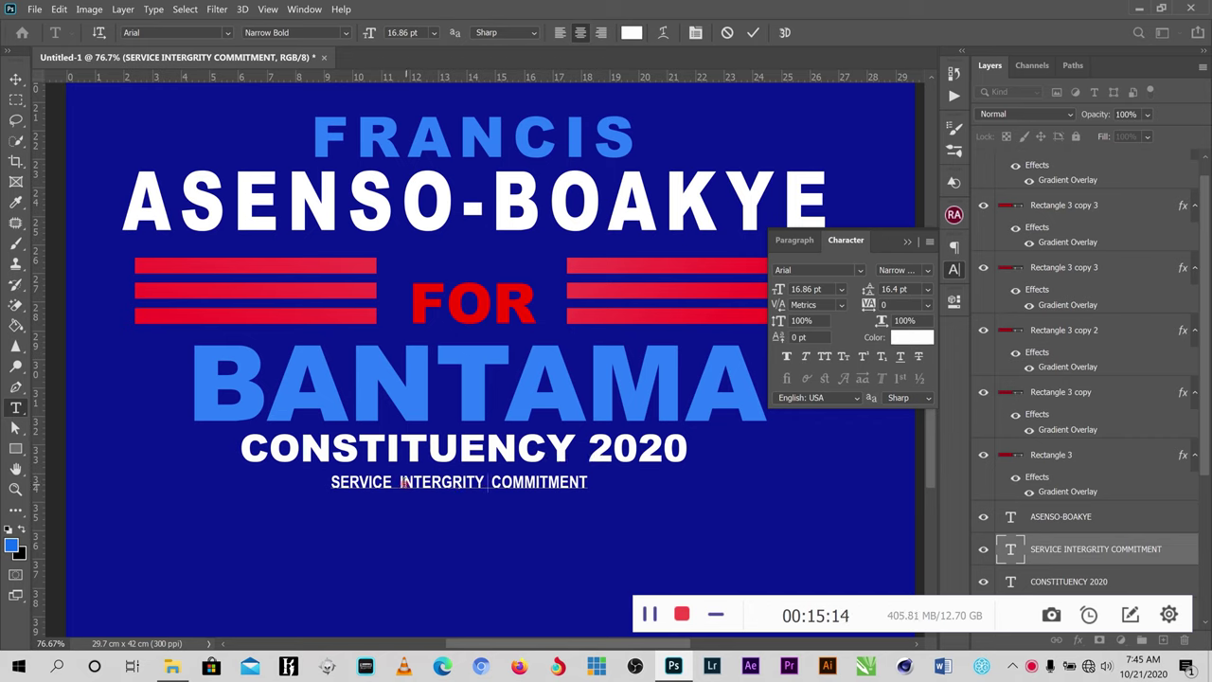
pyautogui.click(399, 483)
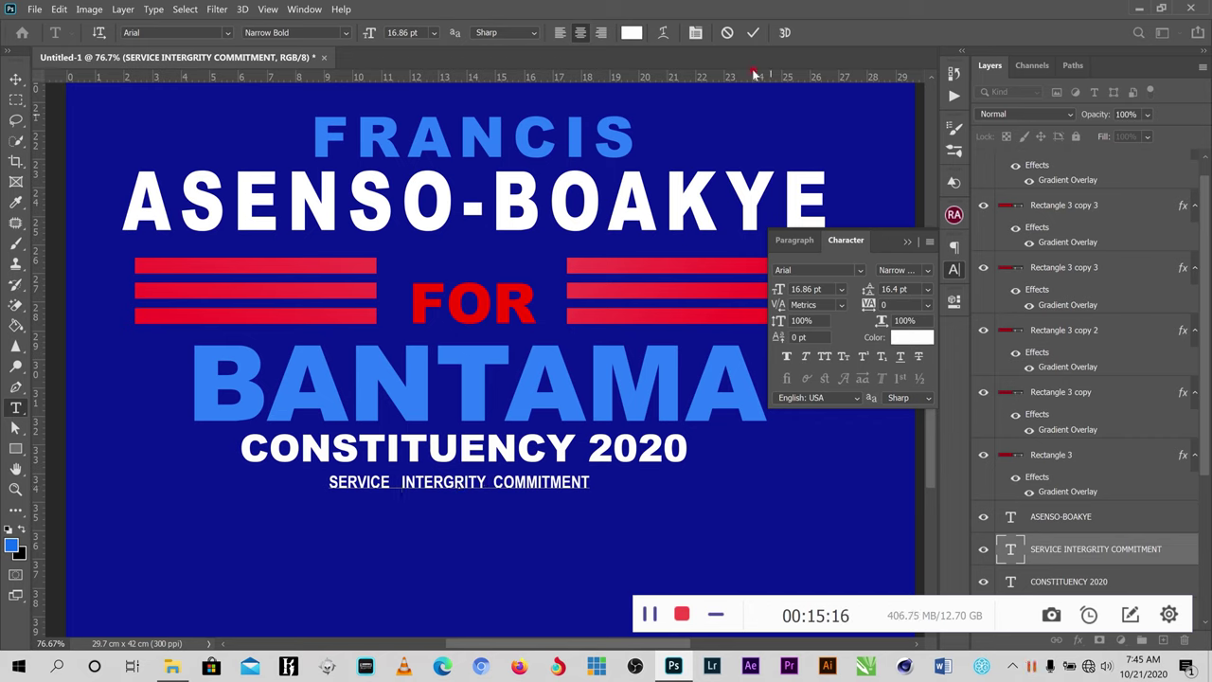
pyautogui.scroll(2, 503, 501)
pyautogui.hotkey('ctrl', 'Return')
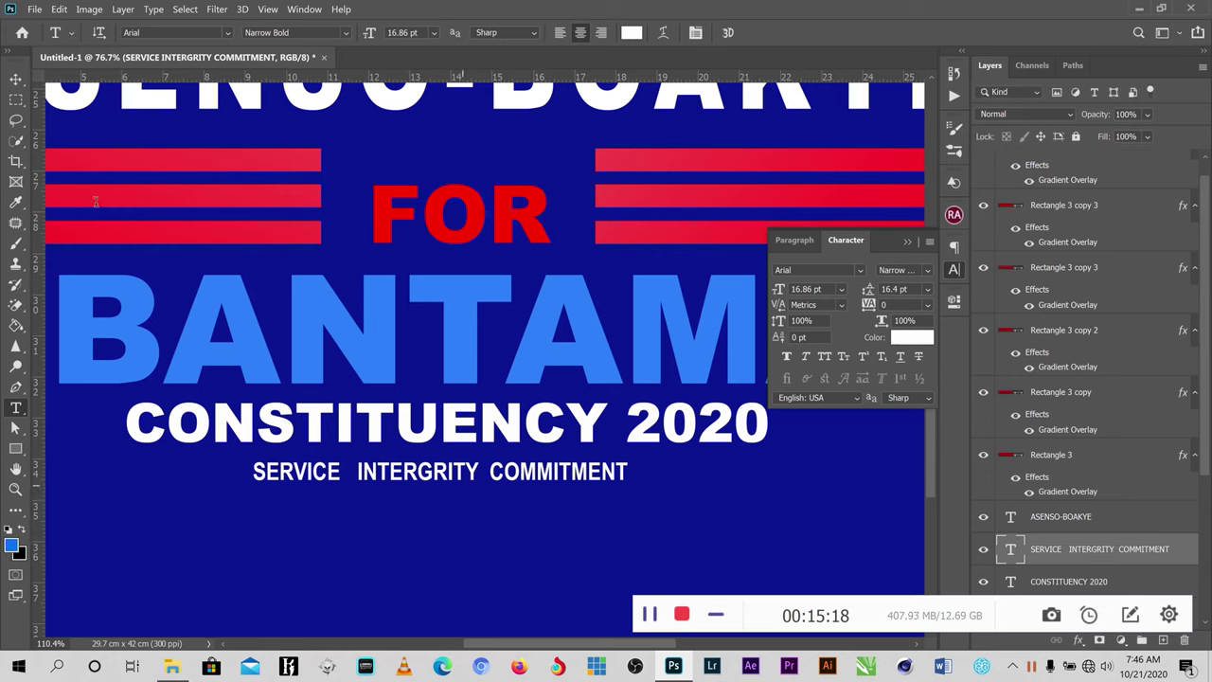
# - Draw a small circle about 30 px wide with the Ellipse tool in the empty area below the slogan line
pyautogui.click(21, 79)
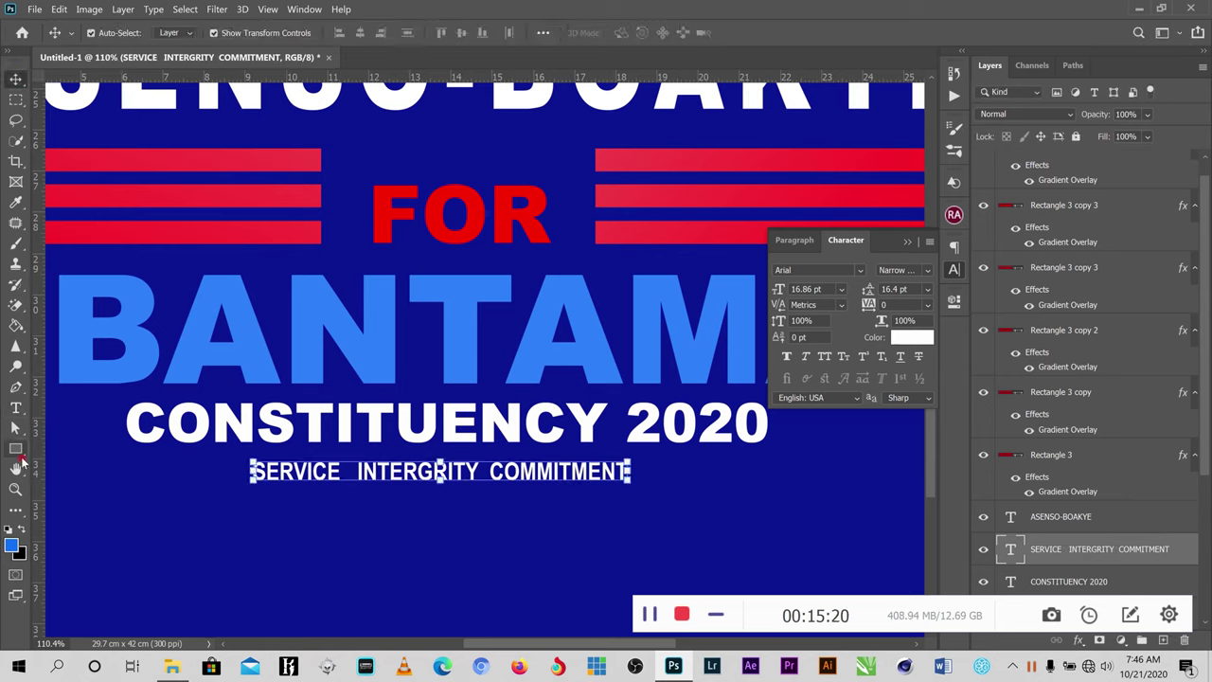
pyautogui.click(17, 454)
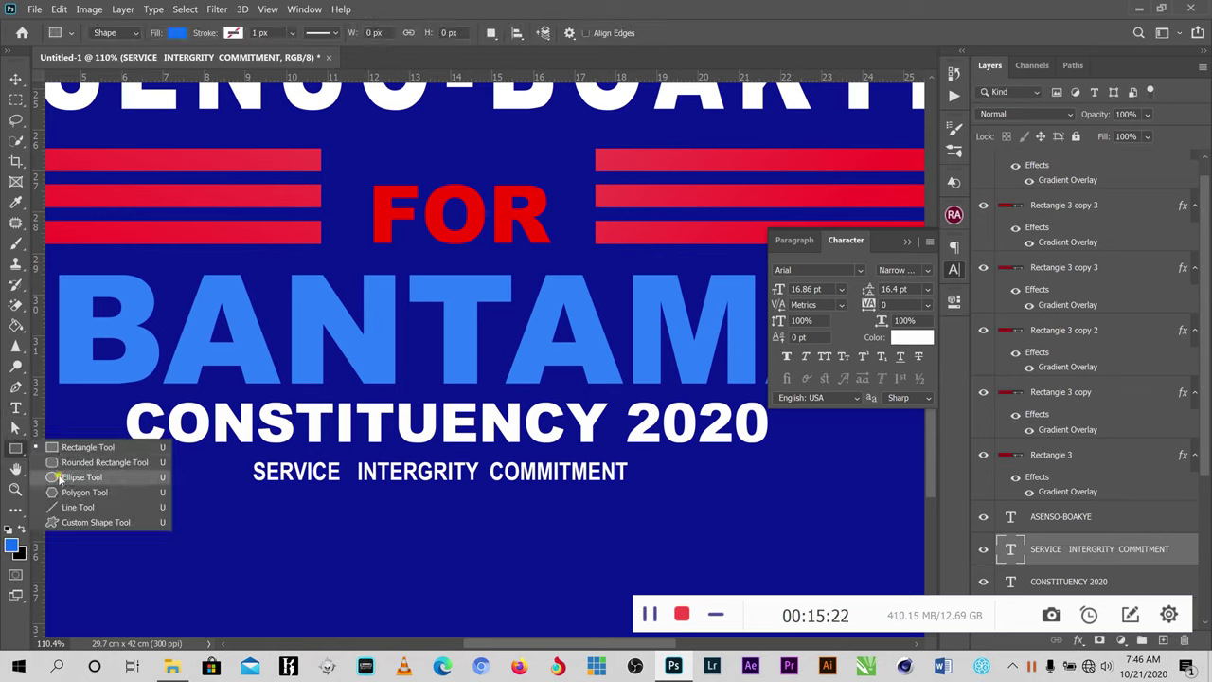
pyautogui.hotkey('shift', 'u')
pyautogui.hotkey('shift', 'u')
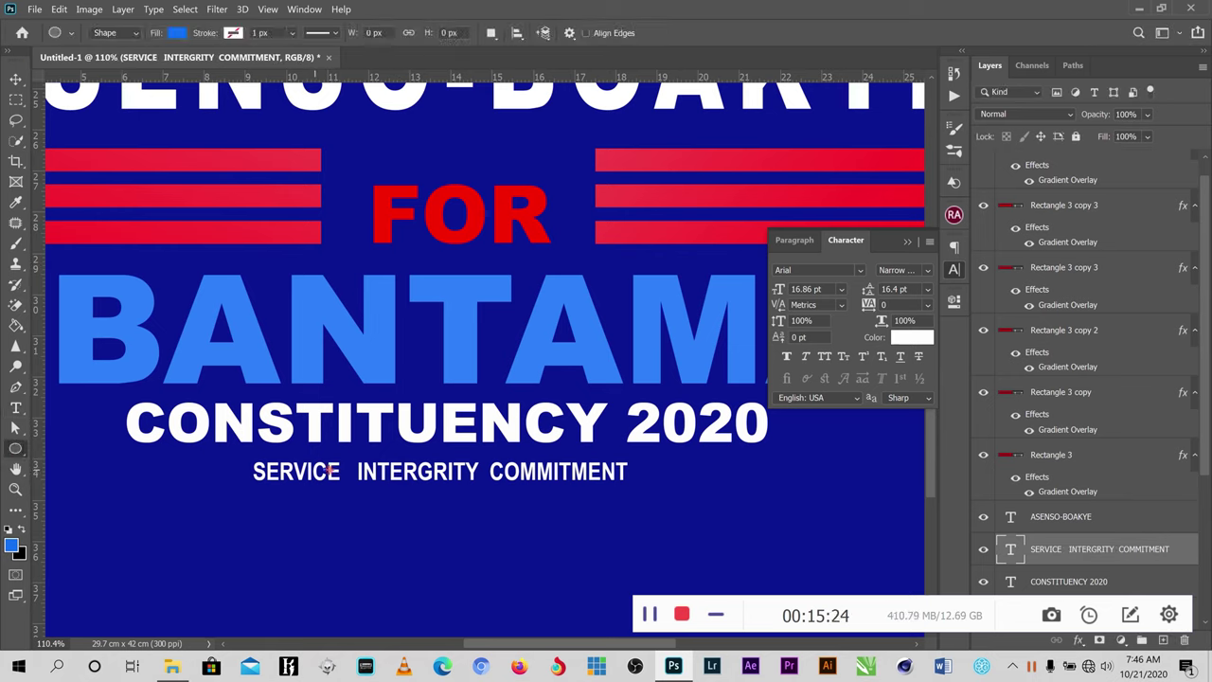
pyautogui.rightClick(19, 451)
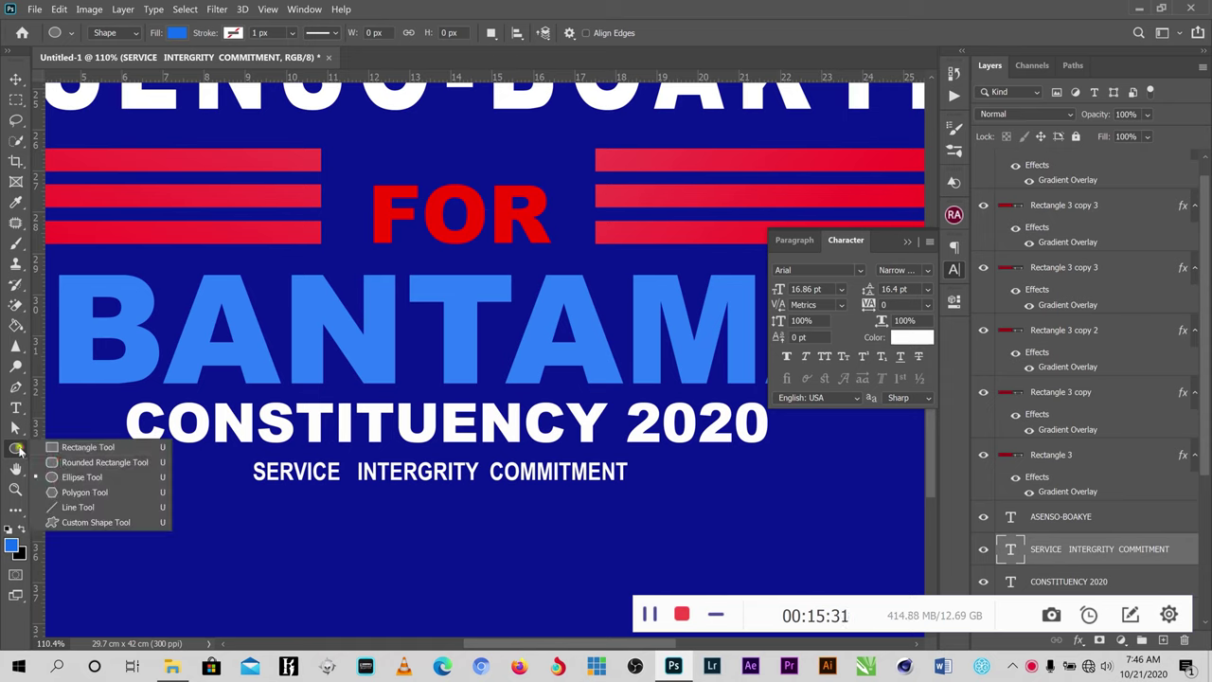
pyautogui.click(72, 475)
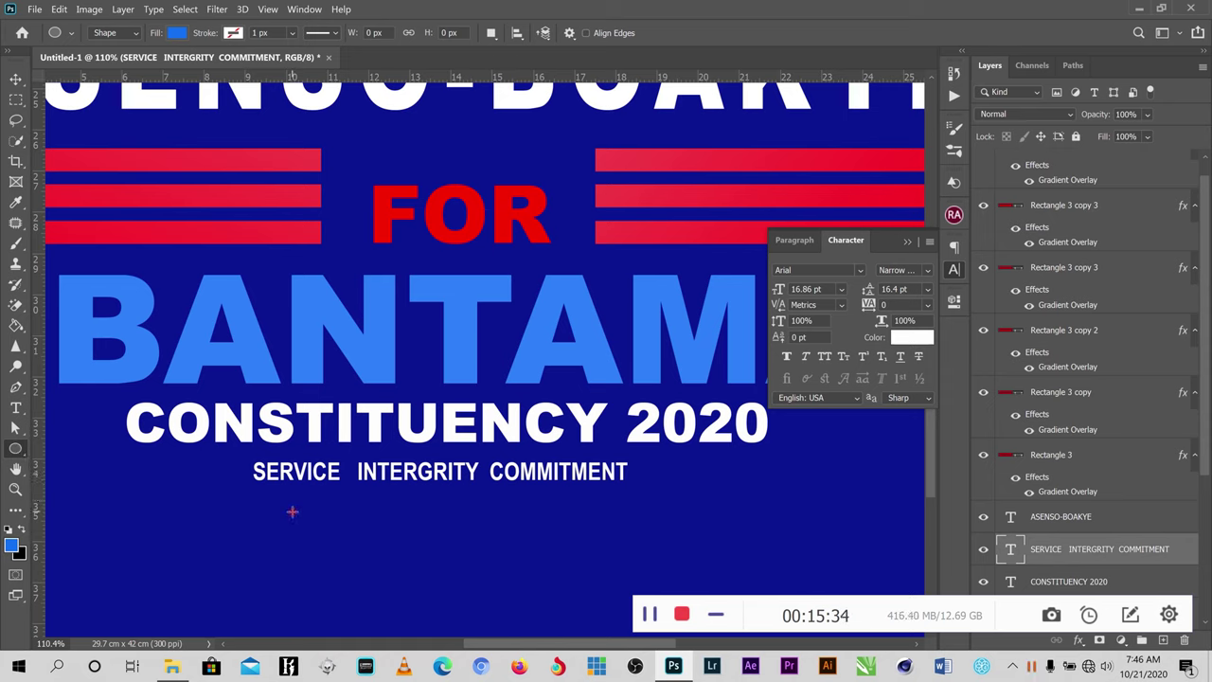
pyautogui.moveTo(292, 511); pyautogui.dragTo(303, 520)
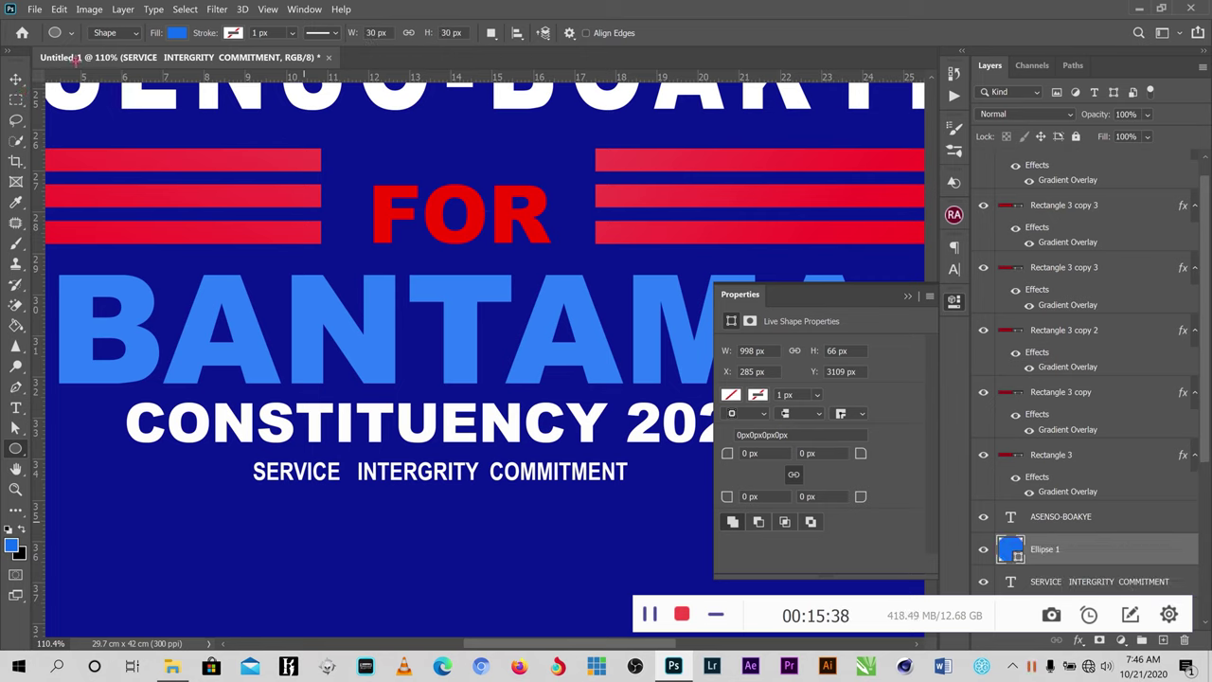
# - Change the small circle's fill to the recently used red
pyautogui.moveTo(17, 79); pyautogui.dragTo(71, 84)
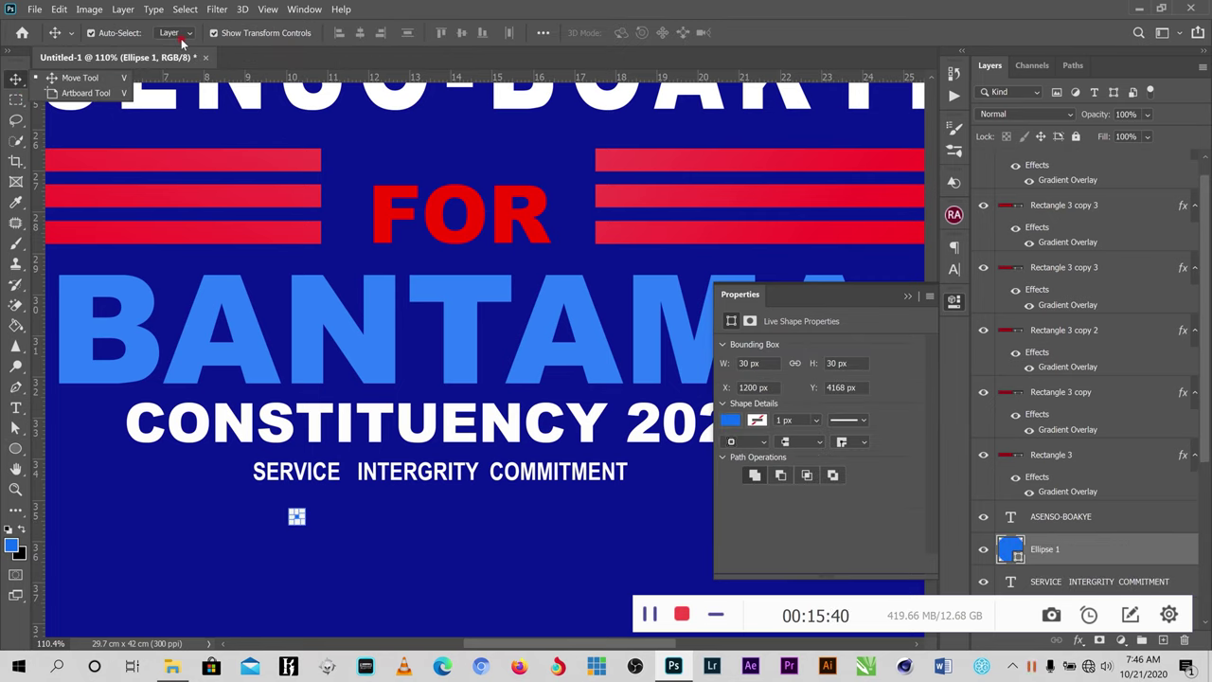
pyautogui.click(369, 543)
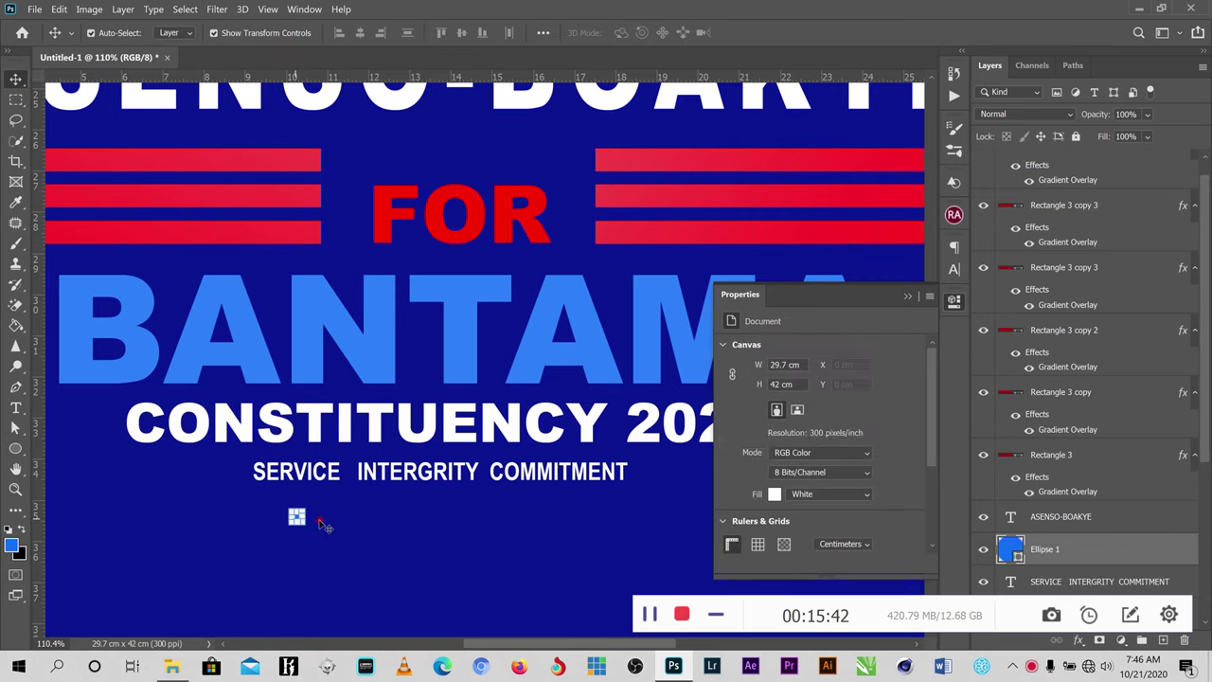
pyautogui.click(16, 448)
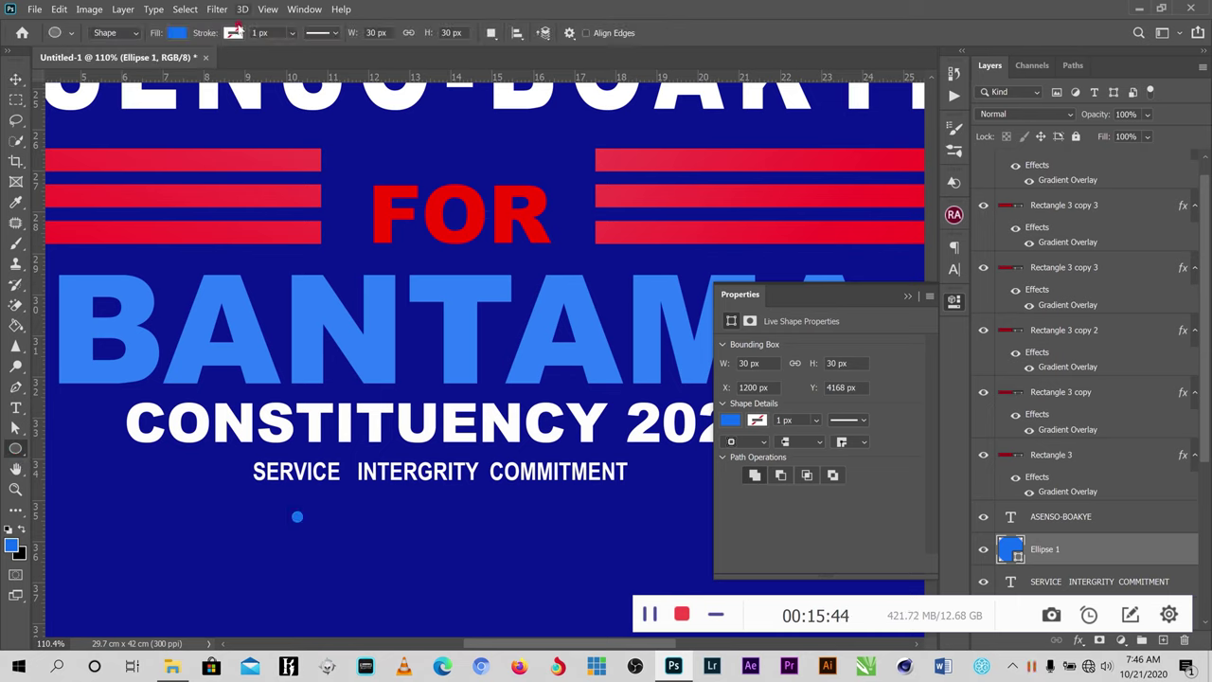
pyautogui.click(177, 33)
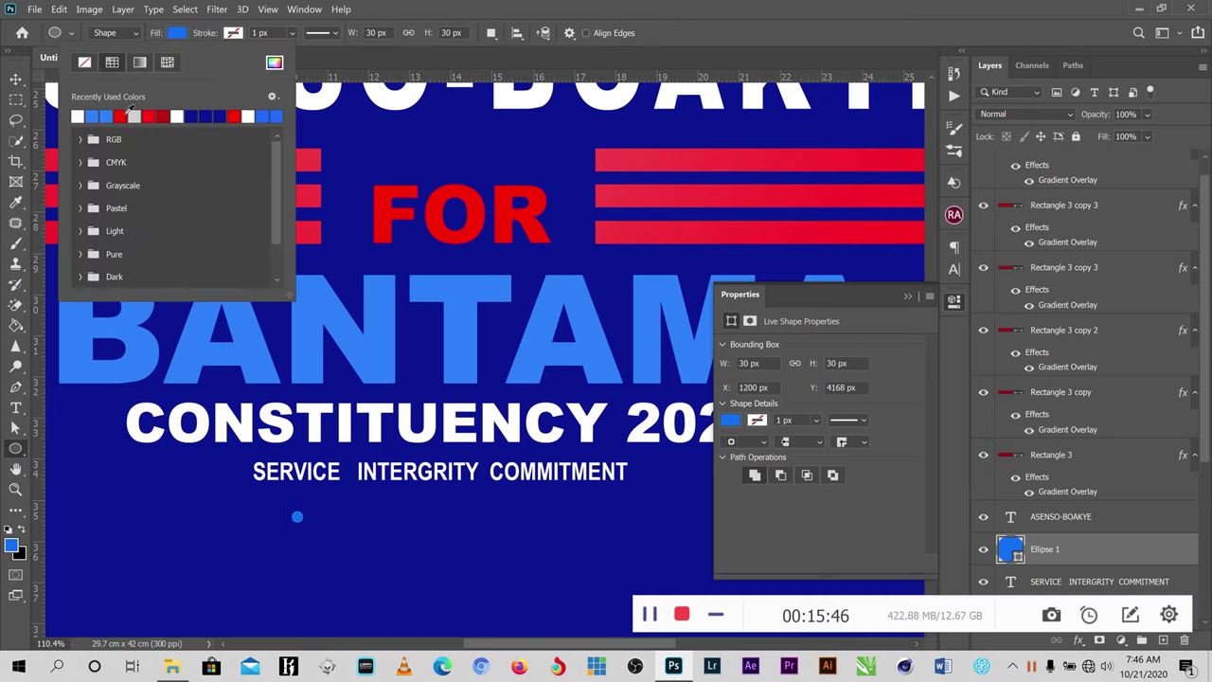
pyautogui.click(120, 116)
pyautogui.click(325, 322)
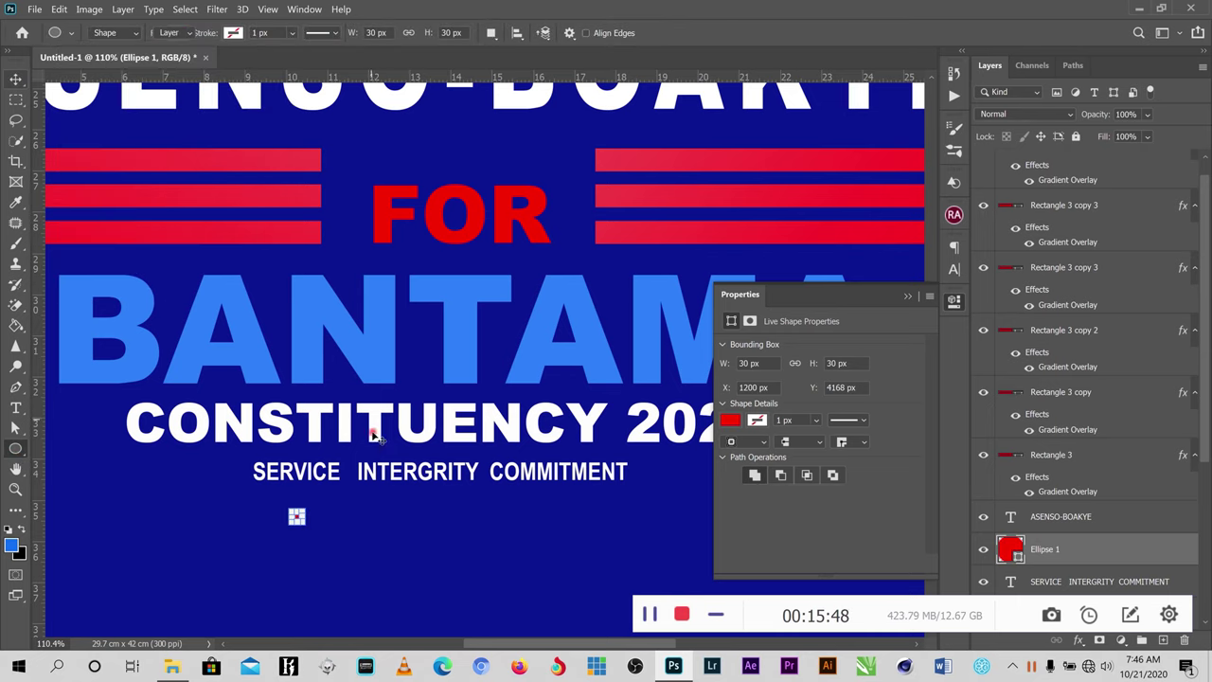
# - Move the red dot between SERVICE and INTERGRITY and place a copy of it between INTERGRITY and COMMITMENT
pyautogui.press('v')
pyautogui.moveTo(297, 520); pyautogui.dragTo(350, 476)
pyautogui.scroll(4, 350, 475)
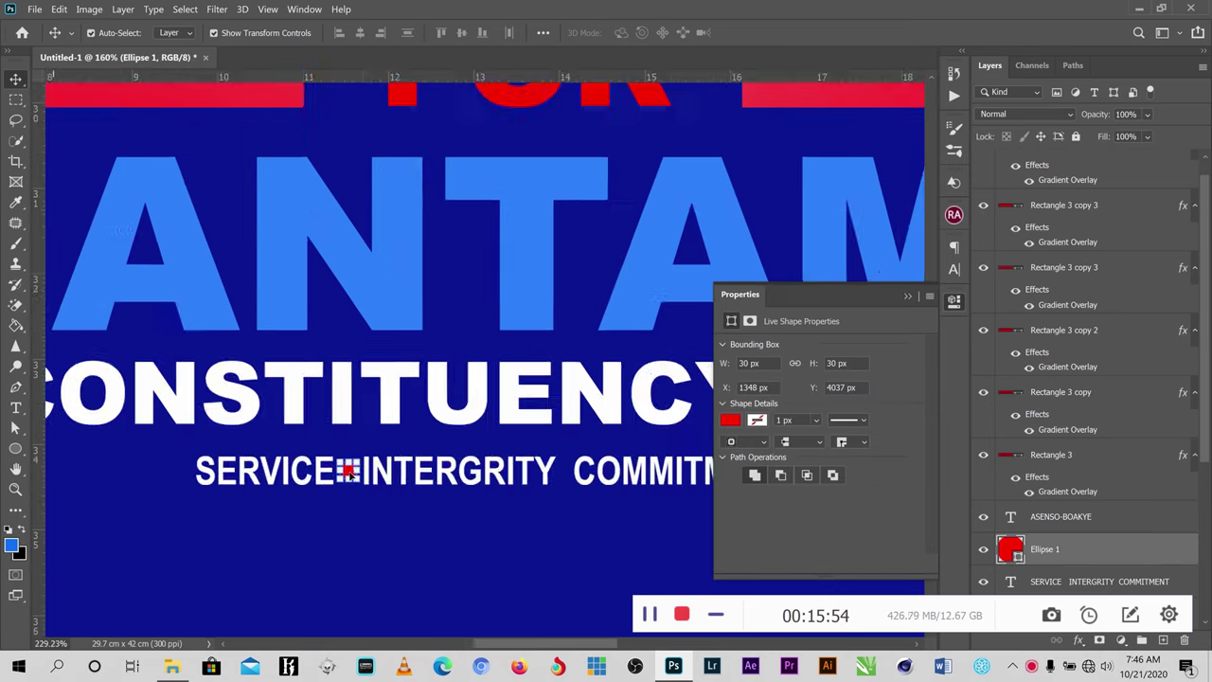
pyautogui.scroll(3, 350, 476)
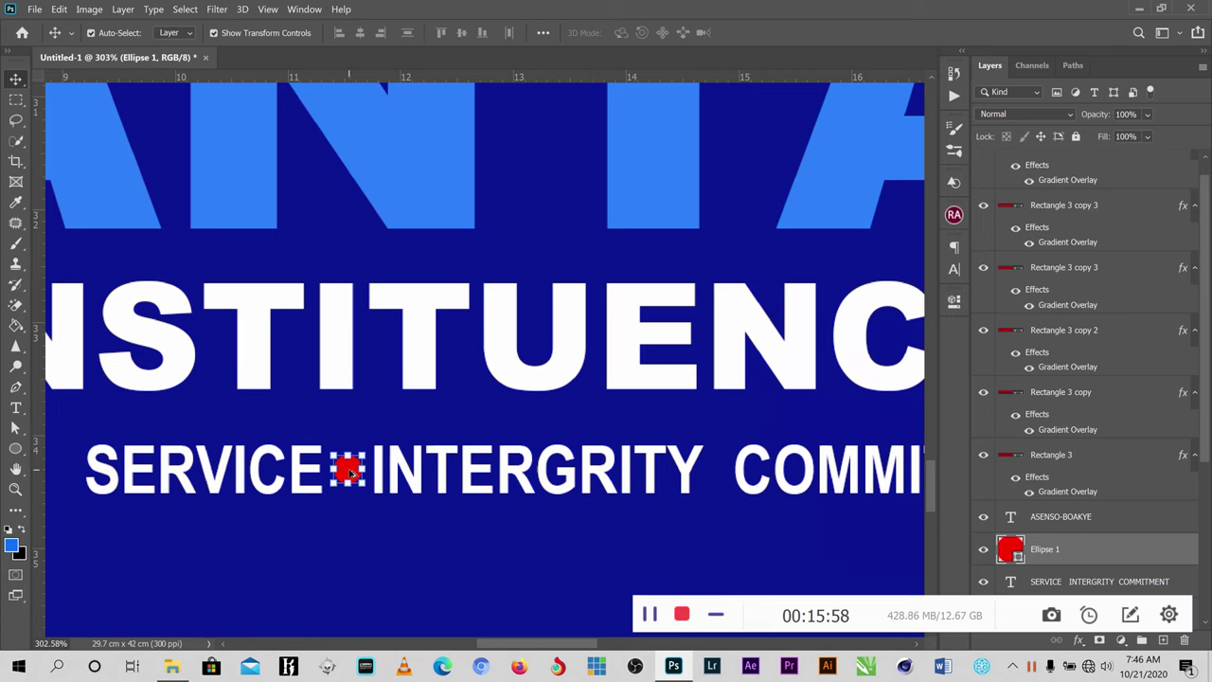
pyautogui.moveTo(350, 473); pyautogui.dragTo(720, 474)
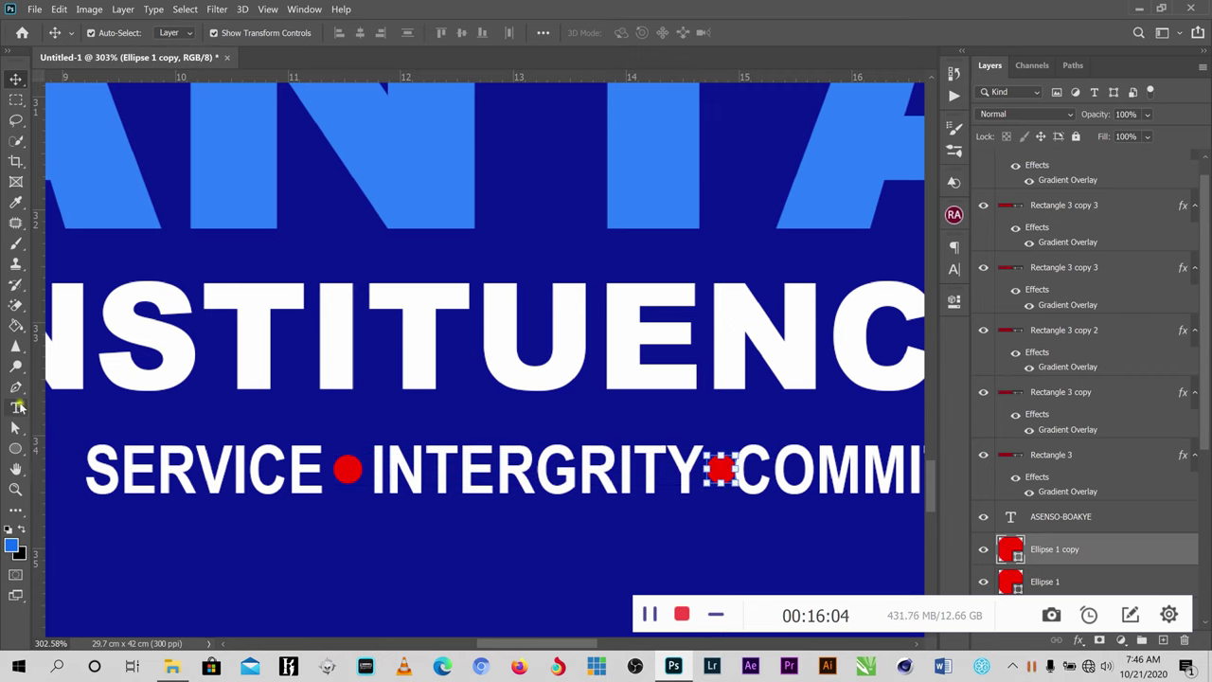
# - Widen the gap before COMMITMENT in the slogan line with an extra space
pyautogui.click(17, 406)
pyautogui.click(737, 478)
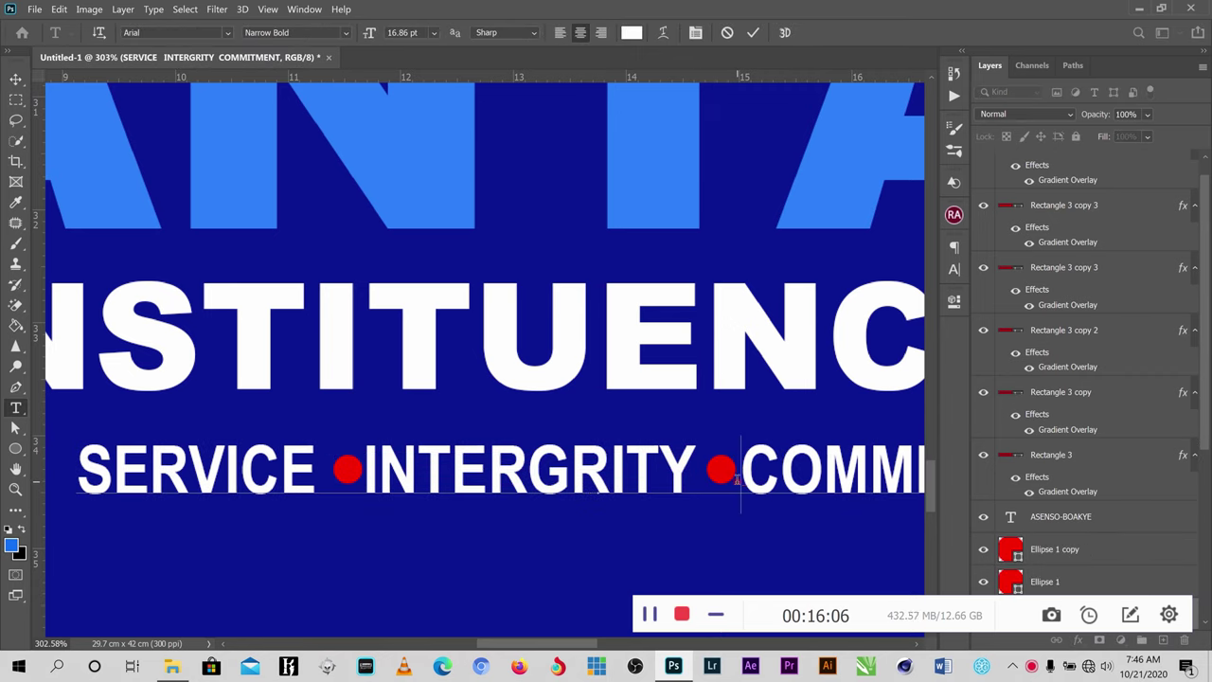
pyautogui.click(753, 32)
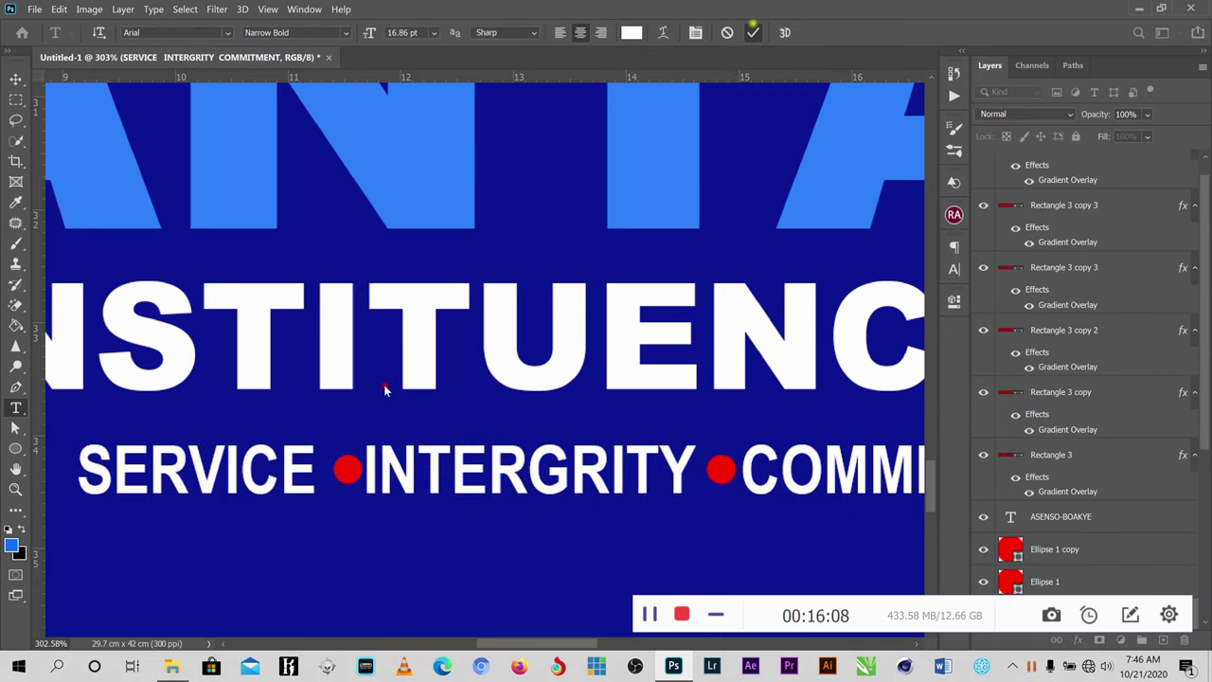
# - Nudge both red dots slightly left so they sit centred in the gaps between the slogan words
pyautogui.click(16, 78)
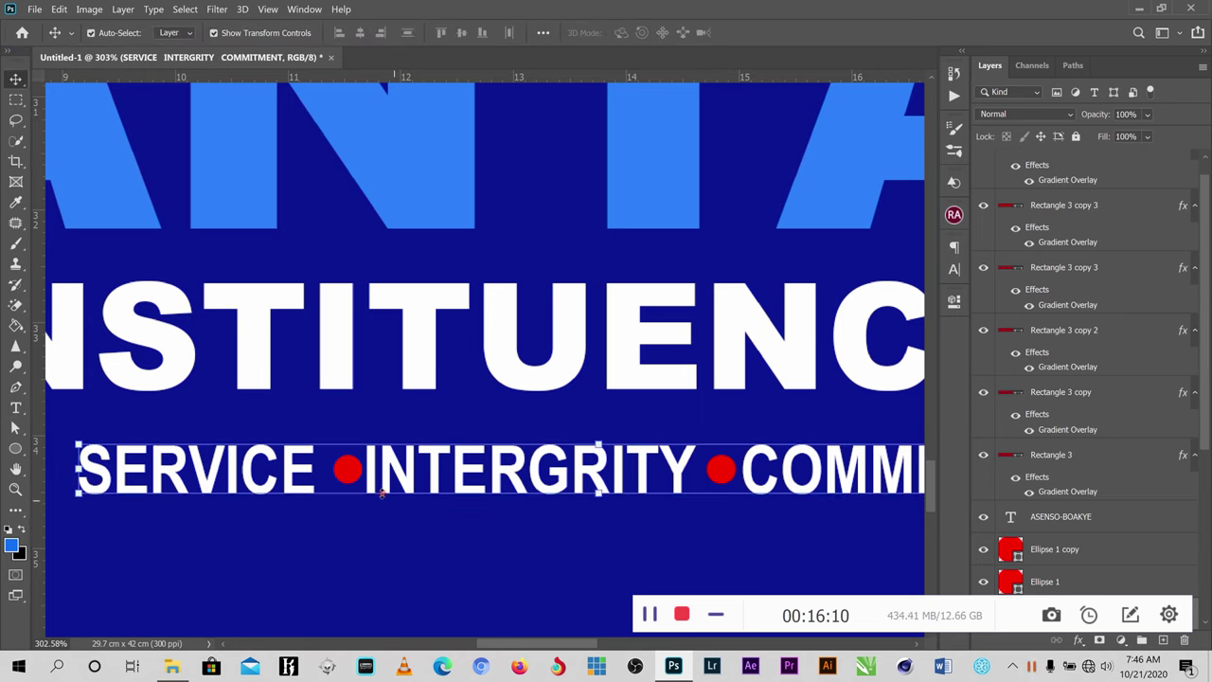
pyautogui.click(346, 472)
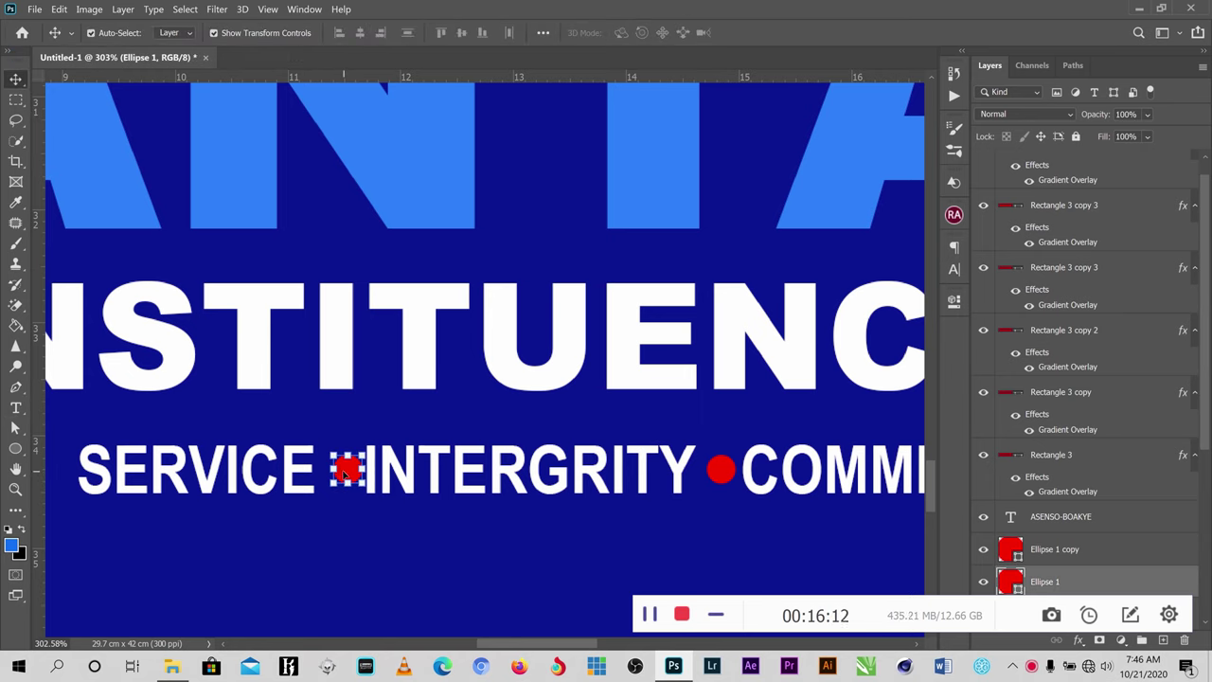
pyautogui.press('Left')
pyautogui.press('Left')
pyautogui.press('Left')
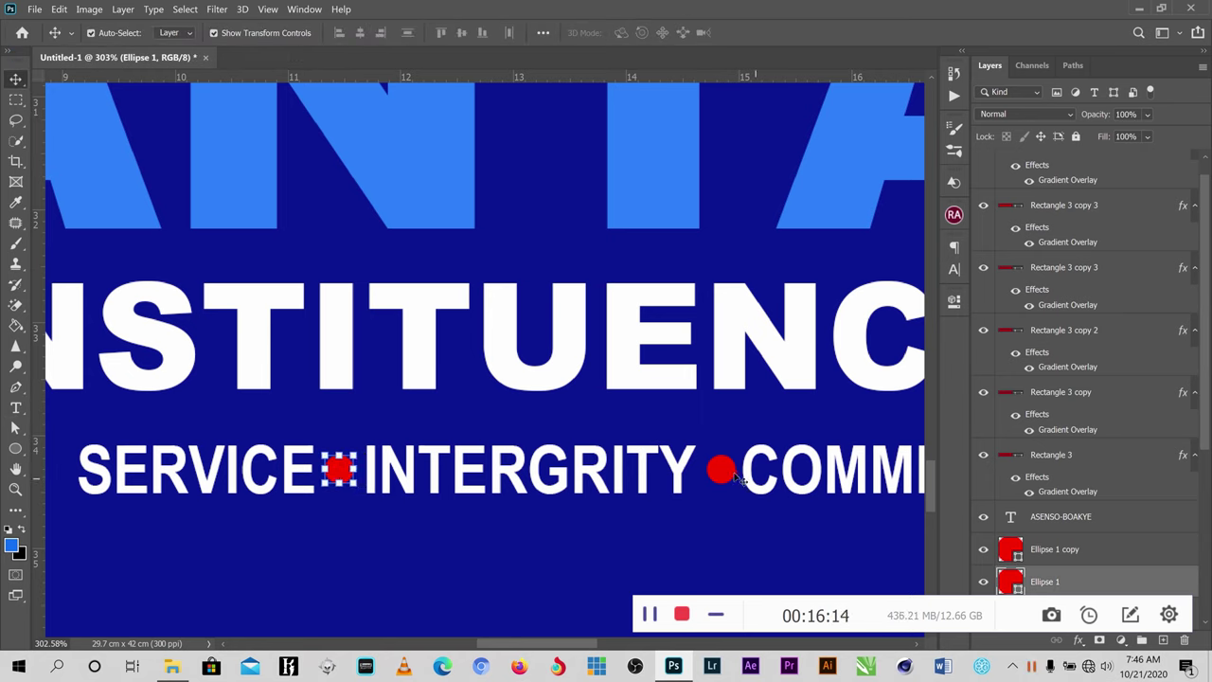
pyautogui.click(722, 471)
pyautogui.press('Left')
pyautogui.press('Left')
pyautogui.press('Left')
pyautogui.scroll(-3, 724, 471)
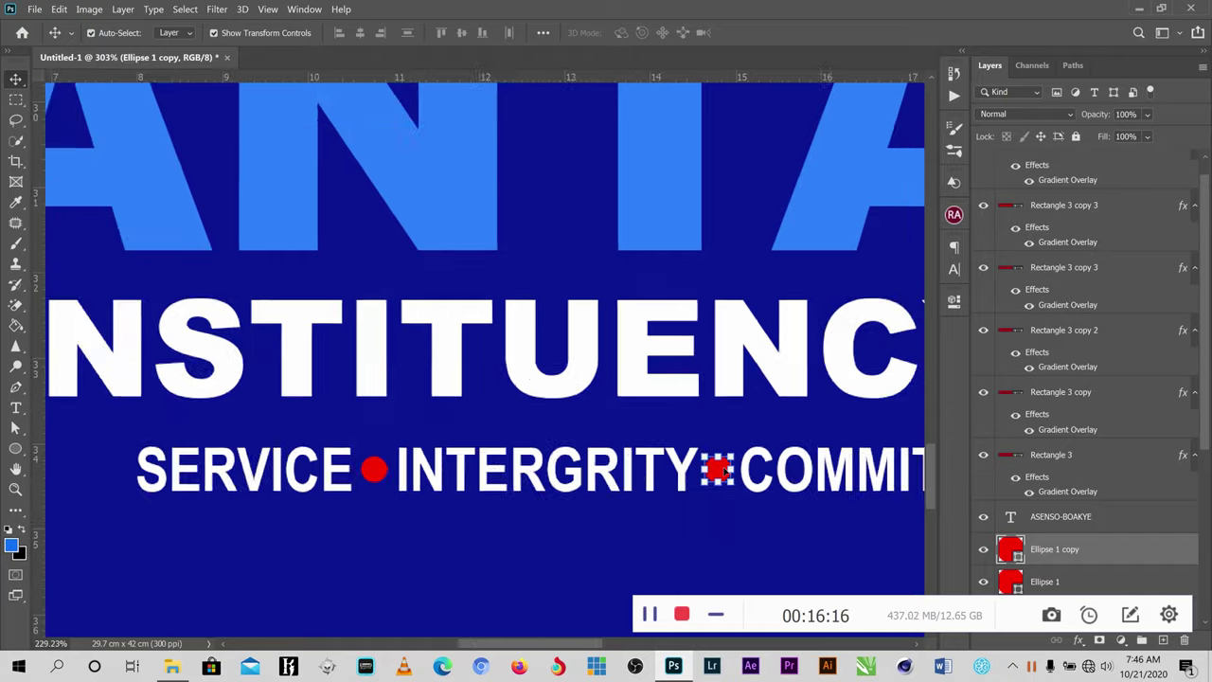
pyautogui.scroll(-5, 724, 471)
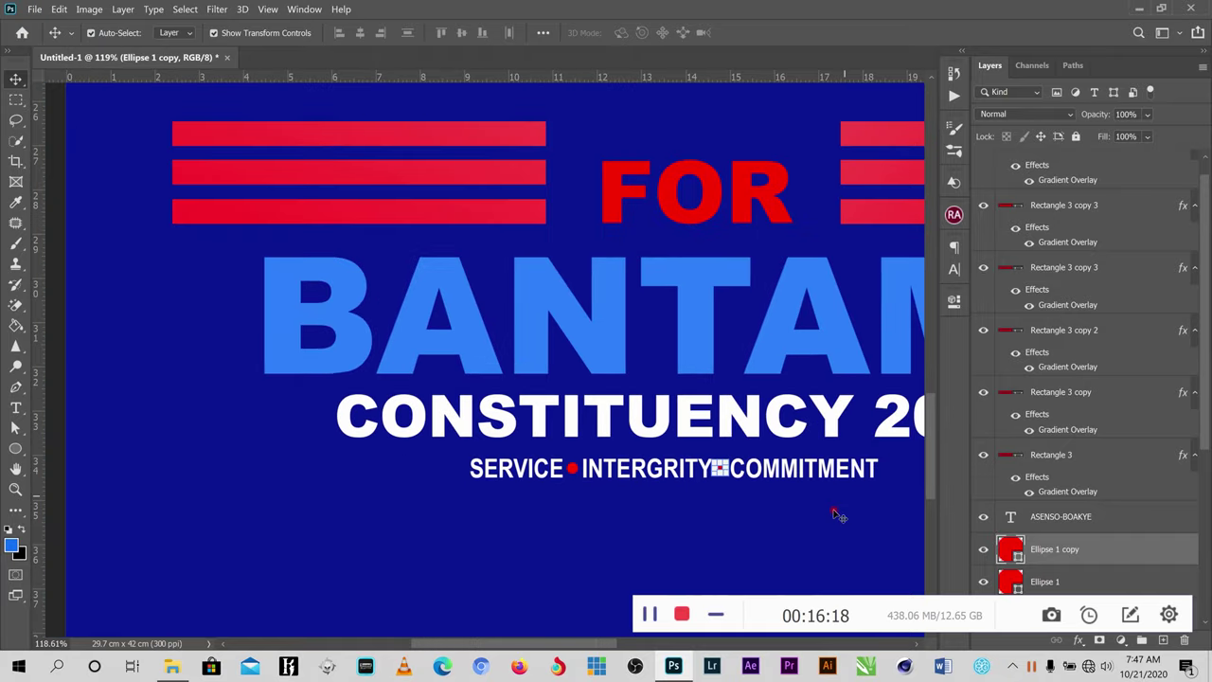
pyautogui.click(835, 514)
# - Change the text colour of the word SERVICE in the slogan line to ff0000
pyautogui.click(29, 410)
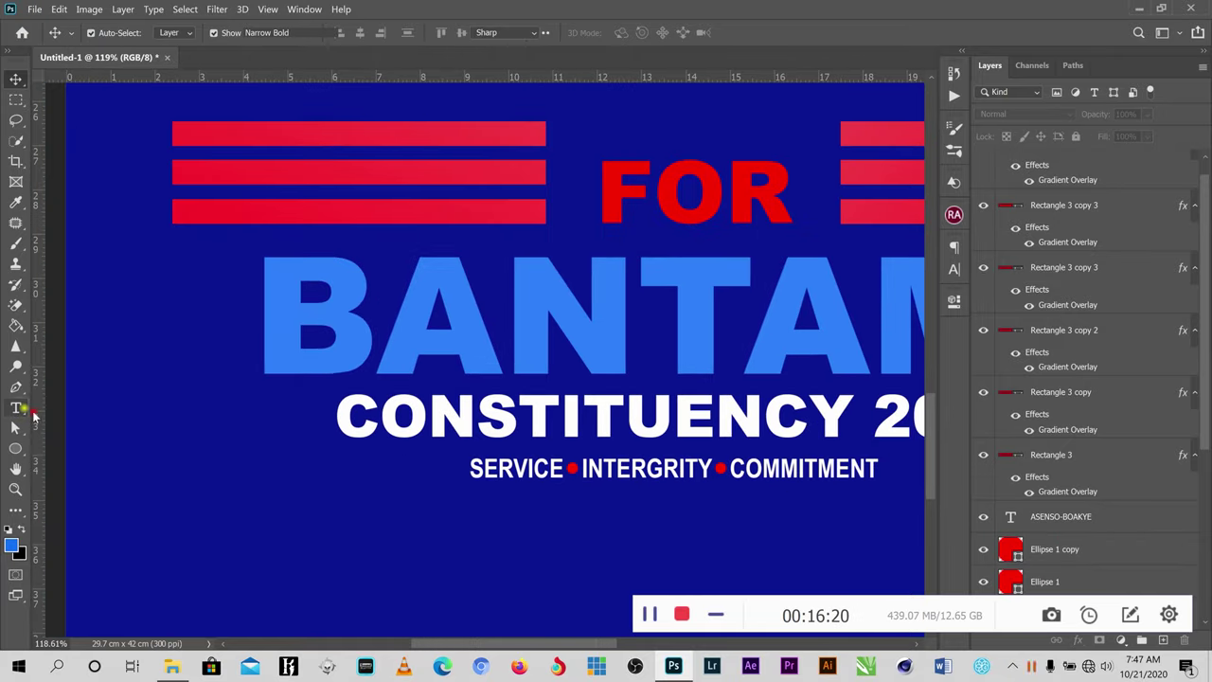
pyautogui.moveTo(562, 467); pyautogui.dragTo(442, 466)
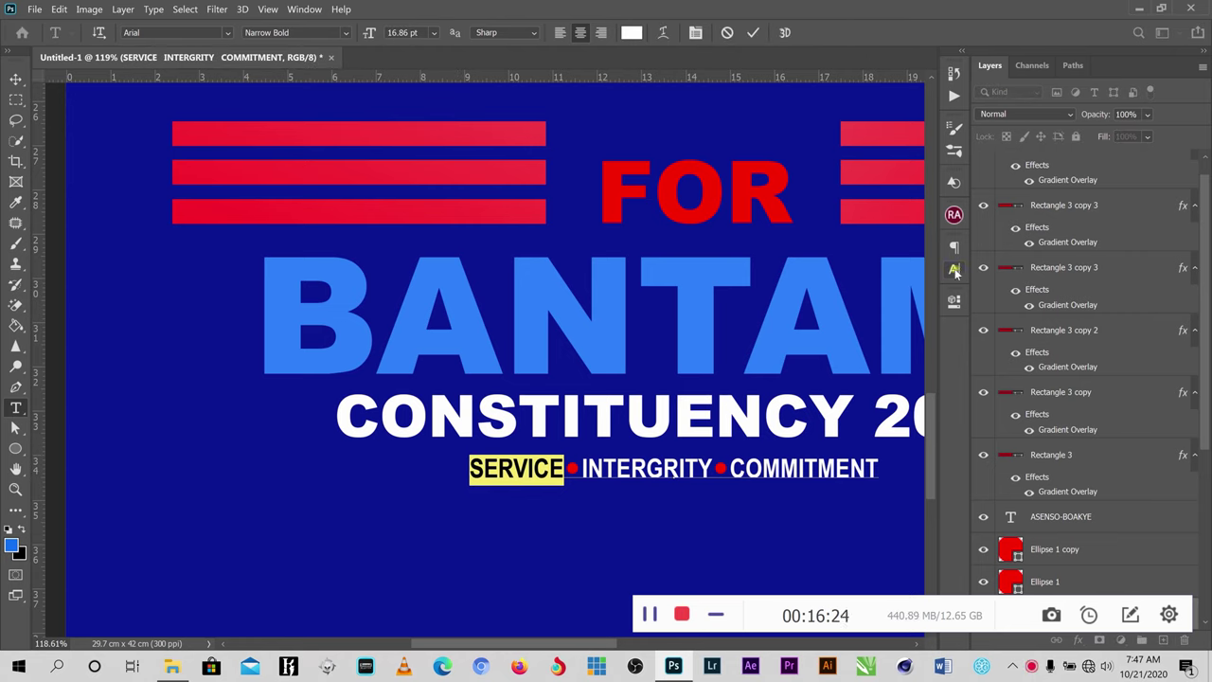
pyautogui.click(954, 271)
pyautogui.click(898, 337)
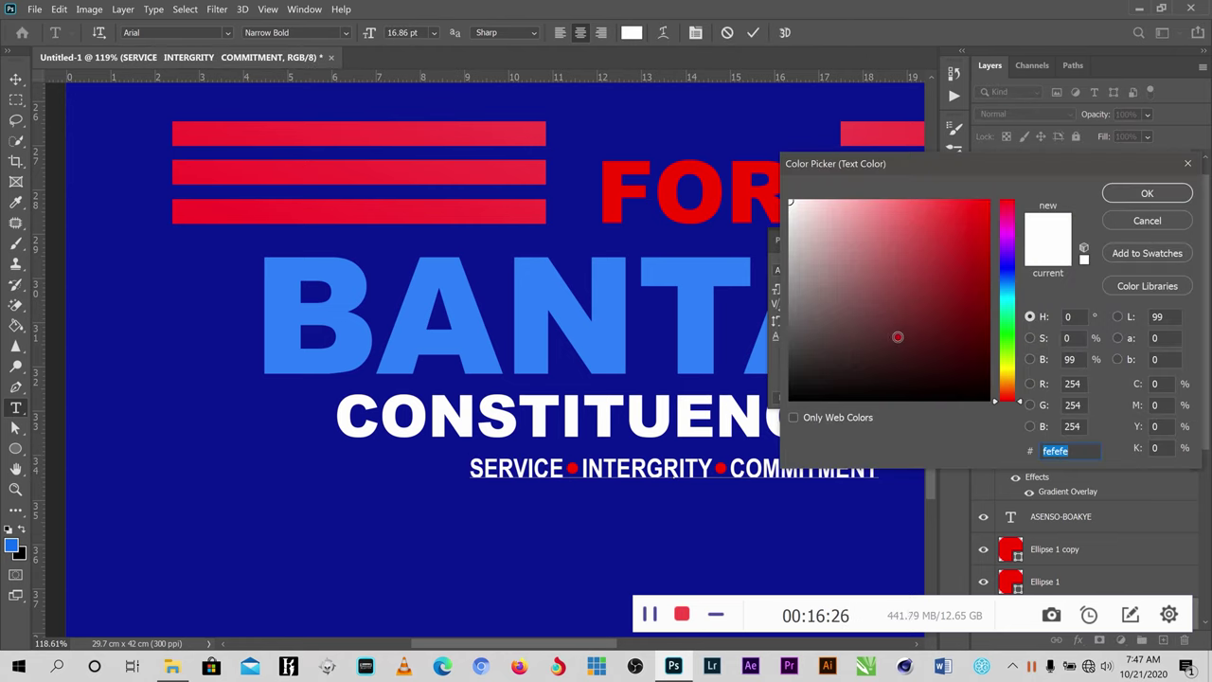
pyautogui.write('ff0000')
pyautogui.click(1144, 194)
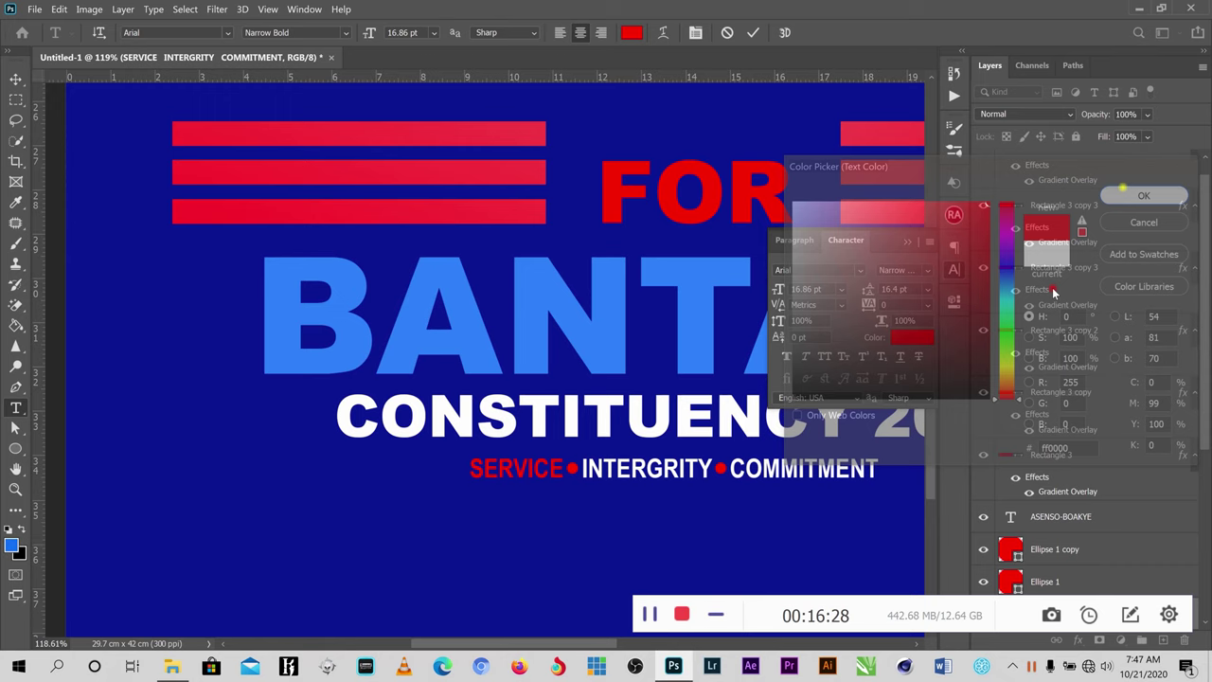
# - Change the text colour of the word COMMITMENT in the slogan line to bright red
pyautogui.moveTo(732, 468); pyautogui.dragTo(880, 467)
pyautogui.click(917, 344)
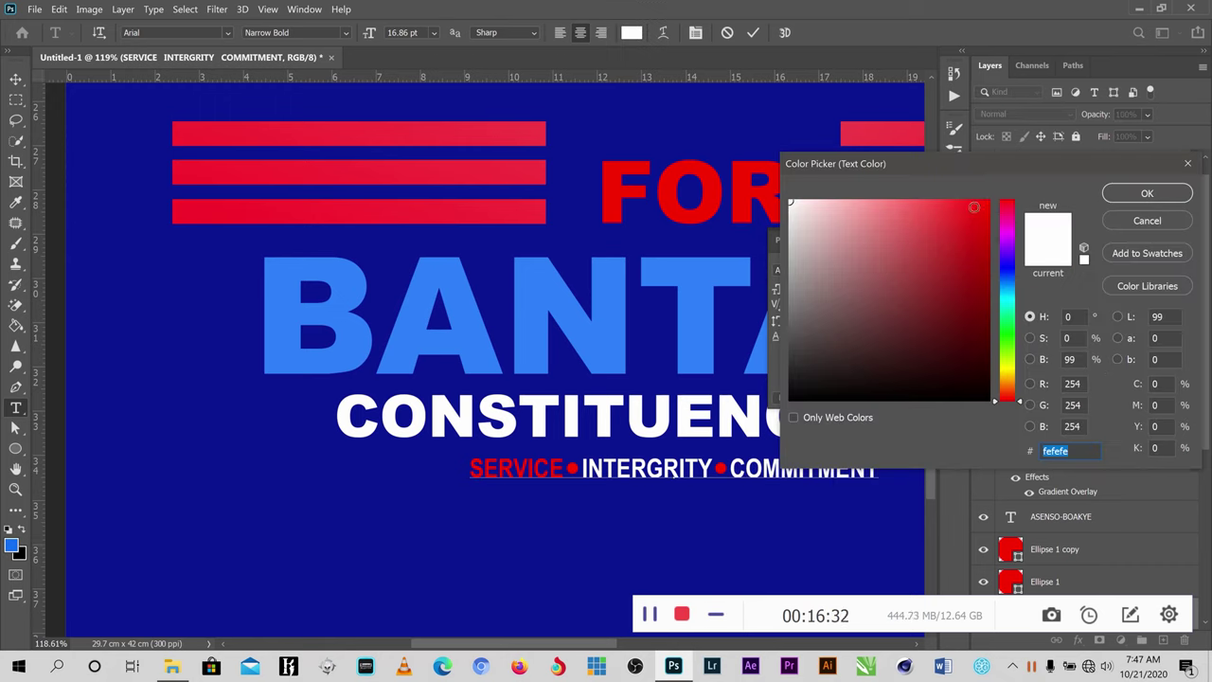
pyautogui.click(985, 202)
pyautogui.click(1165, 196)
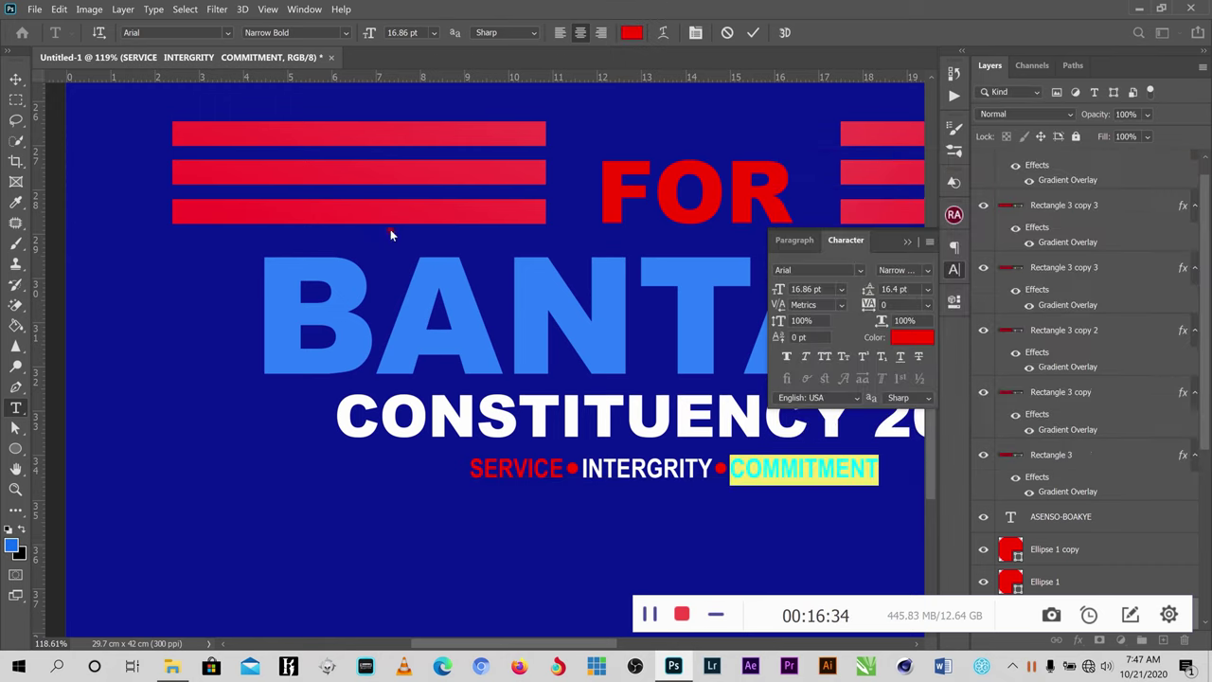
pyautogui.click(16, 79)
pyautogui.scroll(-6, 707, 545)
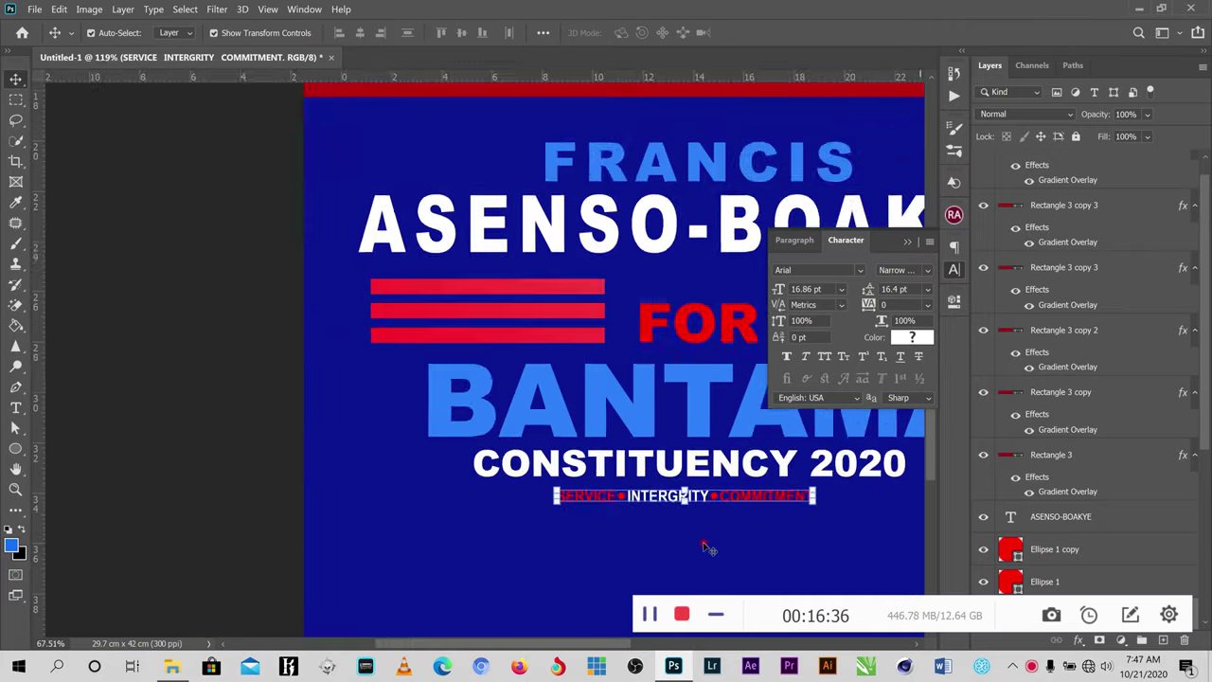
pyautogui.scroll(-1, 706, 547)
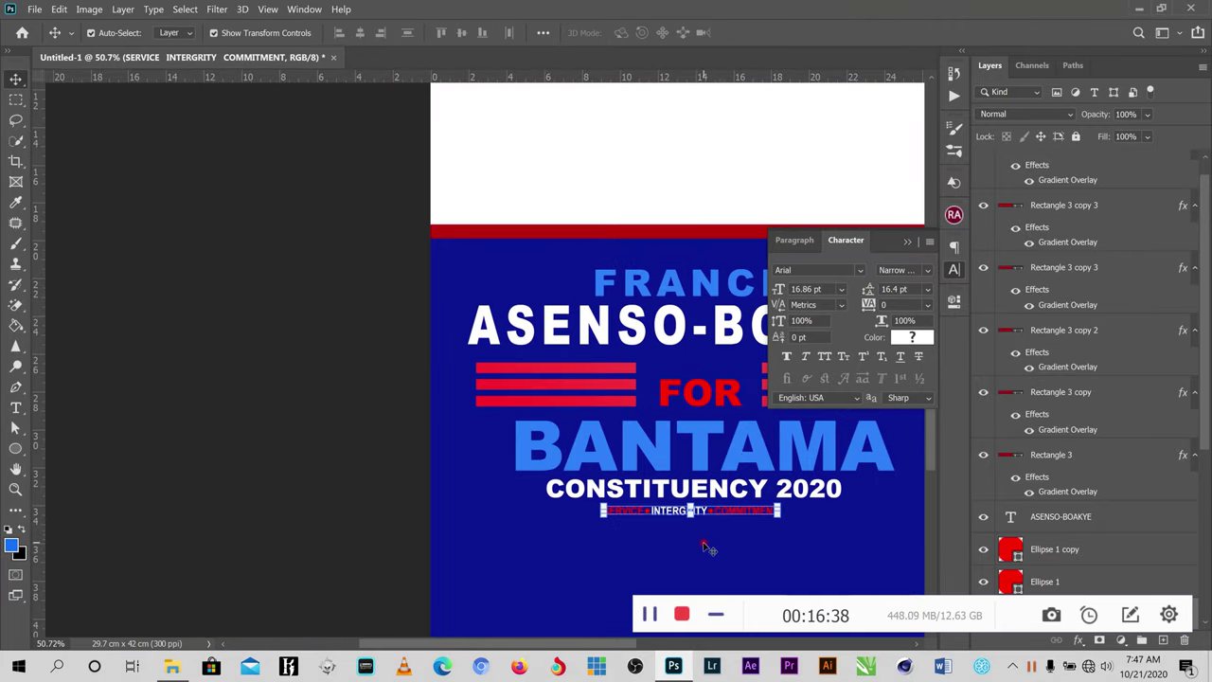
pyautogui.click(907, 240)
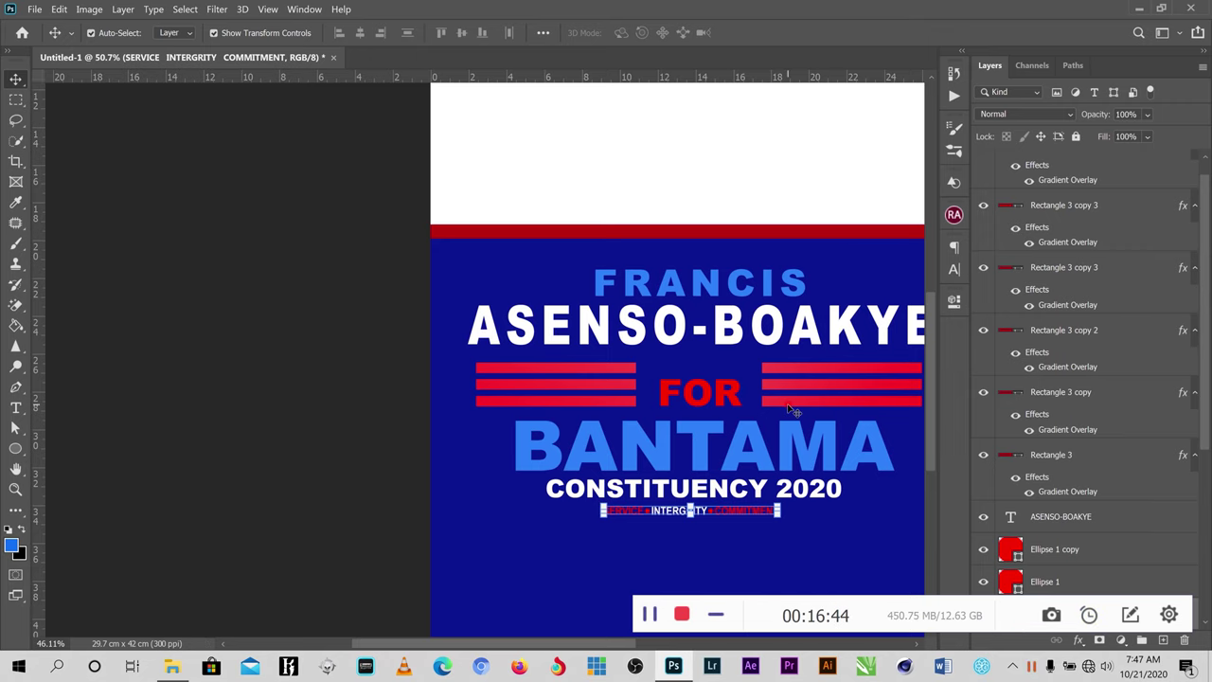
# - Place the Statue image from File Explorer onto the poster
pyautogui.scroll(-5, 787, 407)
pyautogui.scroll(3, 565, 566)
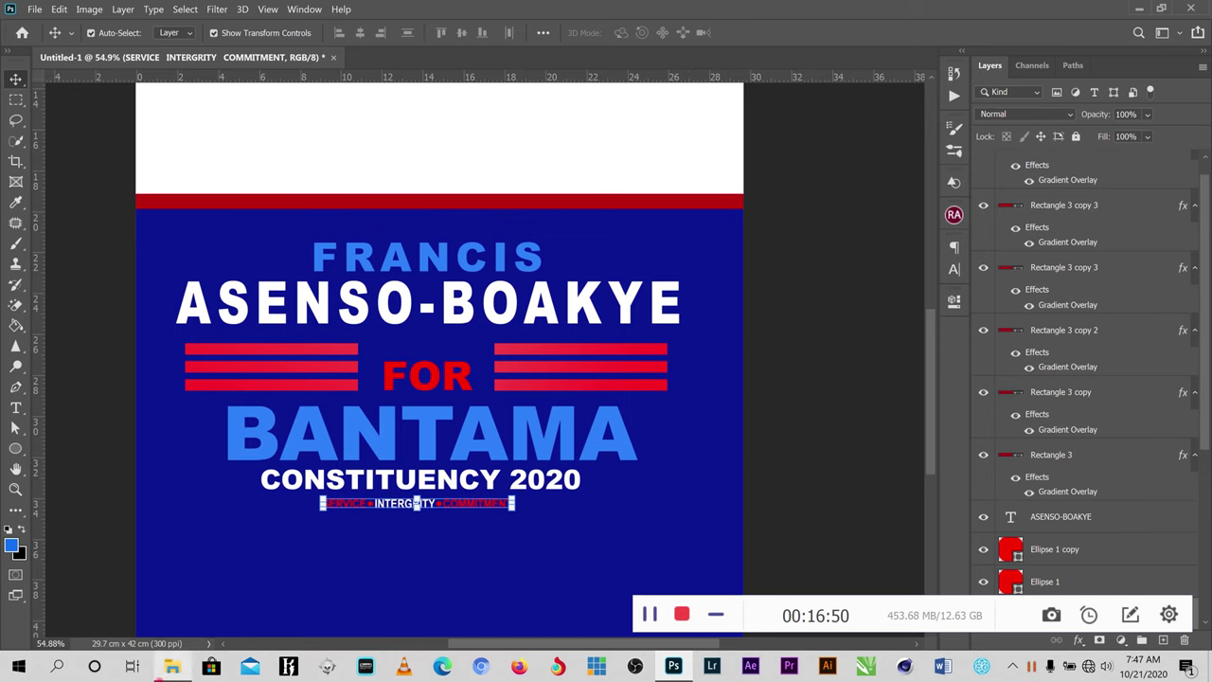
pyautogui.click(171, 666)
pyautogui.moveTo(794, 335); pyautogui.dragTo(313, 185)
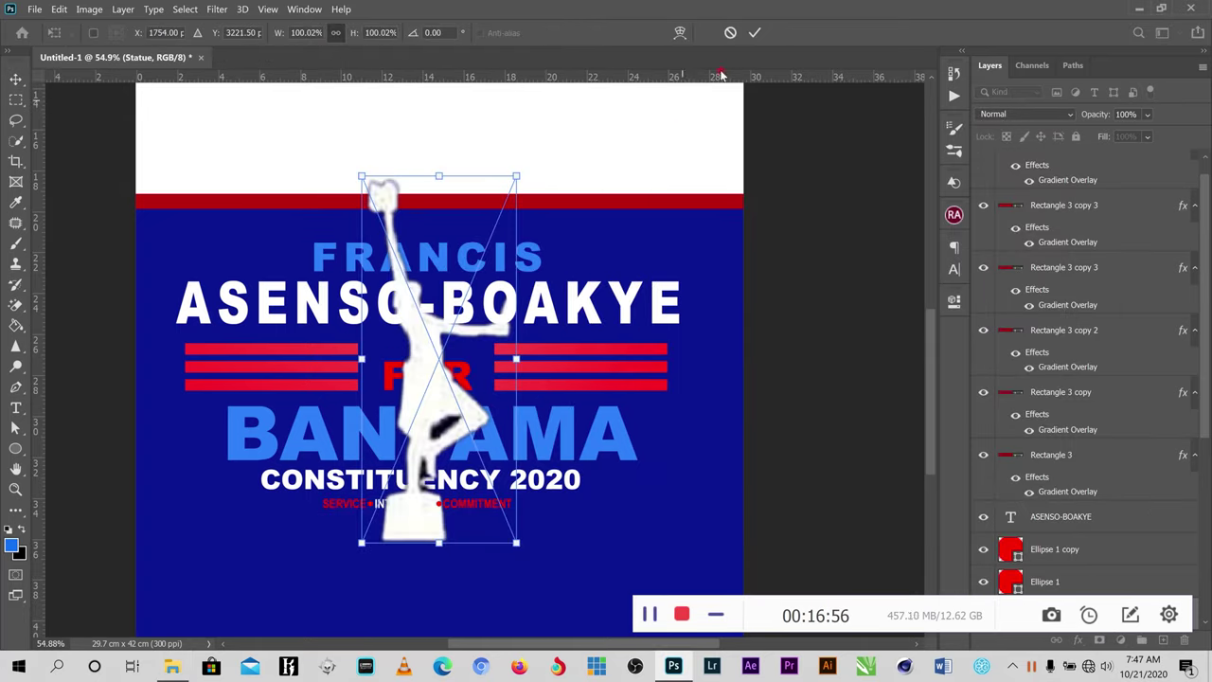
pyautogui.click(755, 32)
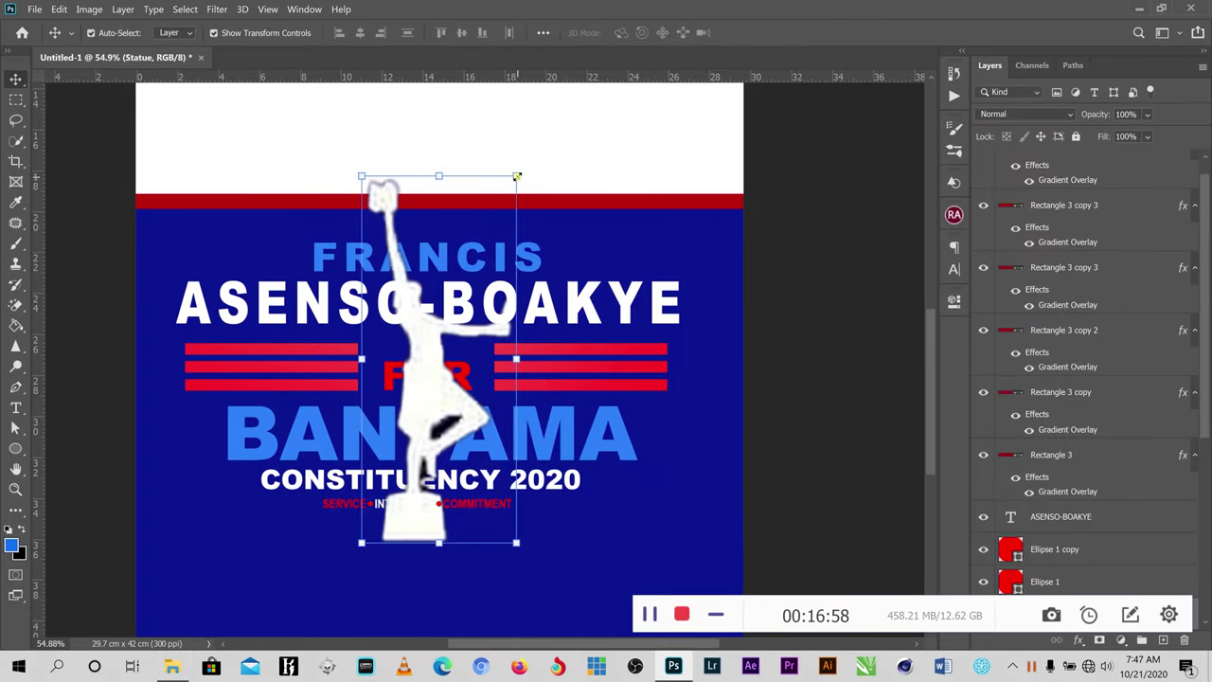
# - Scale the statue down to about 28.56% and place it just right of BANTAMA and CONSTITUENCY 2020
pyautogui.moveTo(517, 176); pyautogui.dragTo(355, 435)
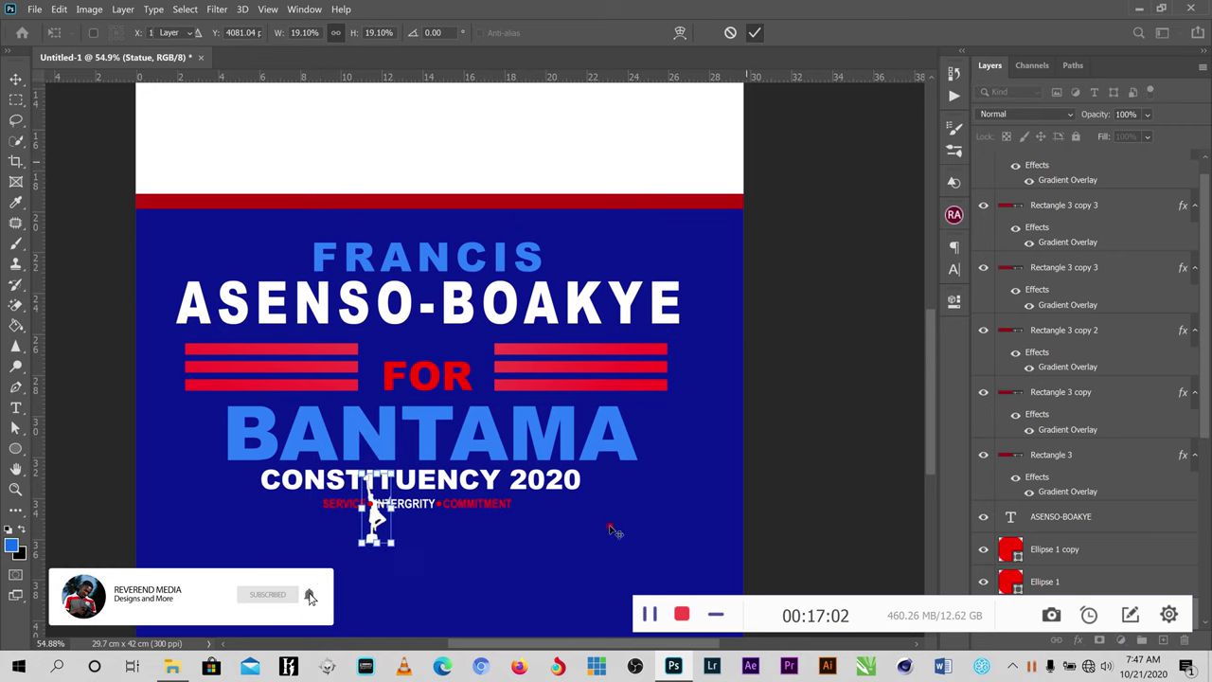
pyautogui.press('Return')
pyautogui.moveTo(377, 518); pyautogui.dragTo(674, 485)
pyautogui.hotkey('ctrl', 't')
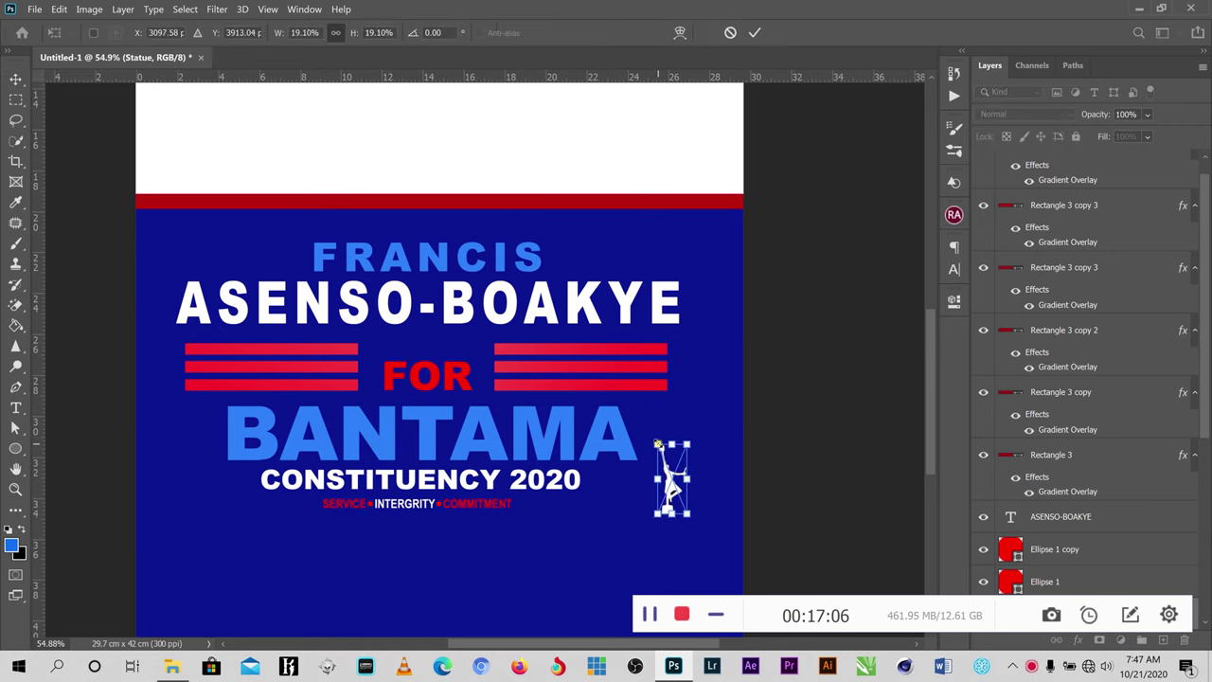
pyautogui.moveTo(657, 444); pyautogui.dragTo(642, 410)
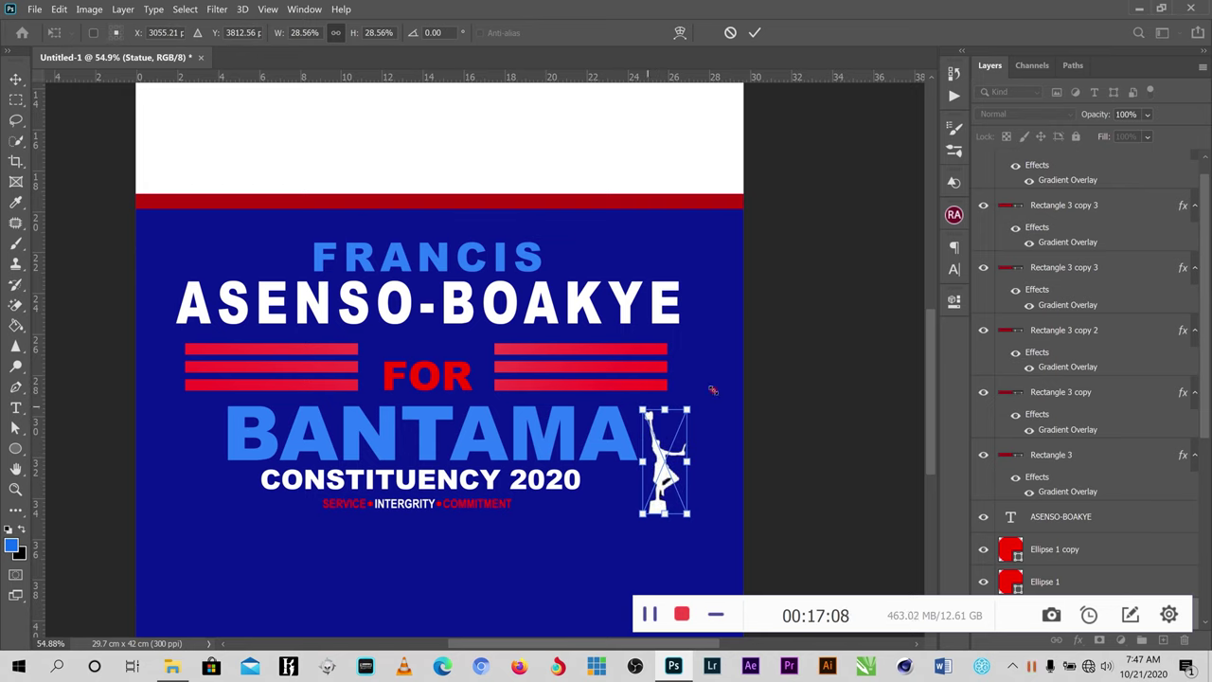
pyautogui.click(756, 32)
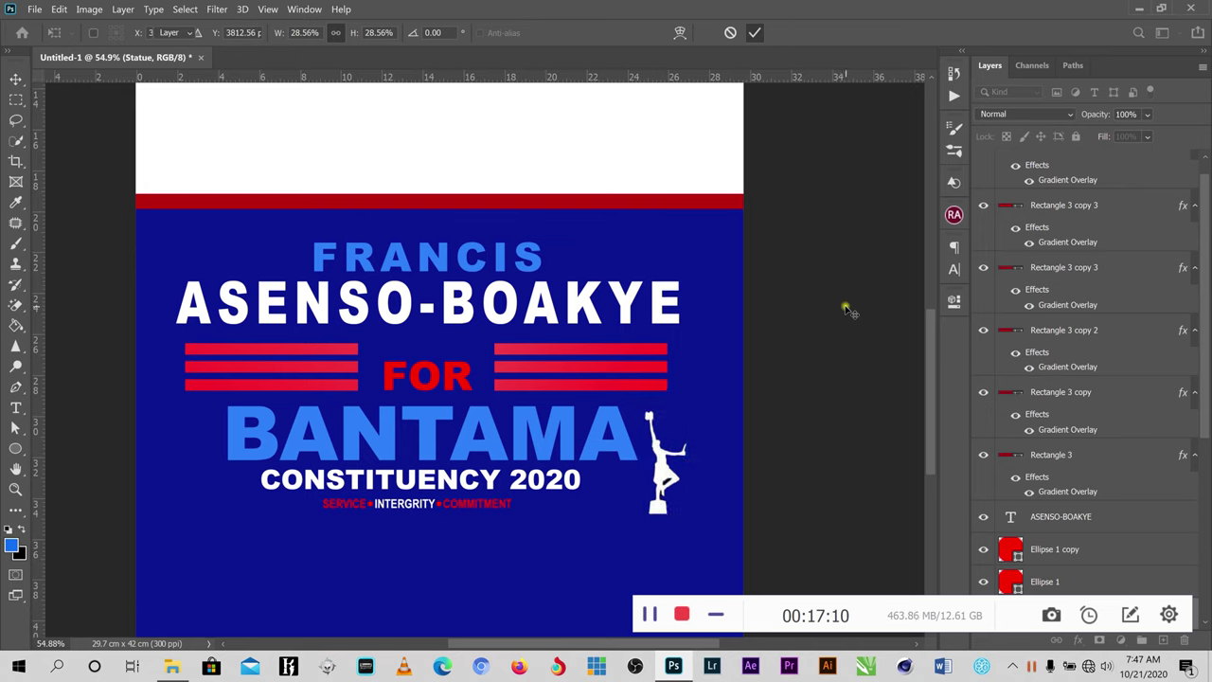
# - Select the candidate name, red bars, constituency text, slogan and statue together and move them down toward the poster's lower edge
pyautogui.scroll(-1, 757, 473)
pyautogui.scroll(-2, 758, 474)
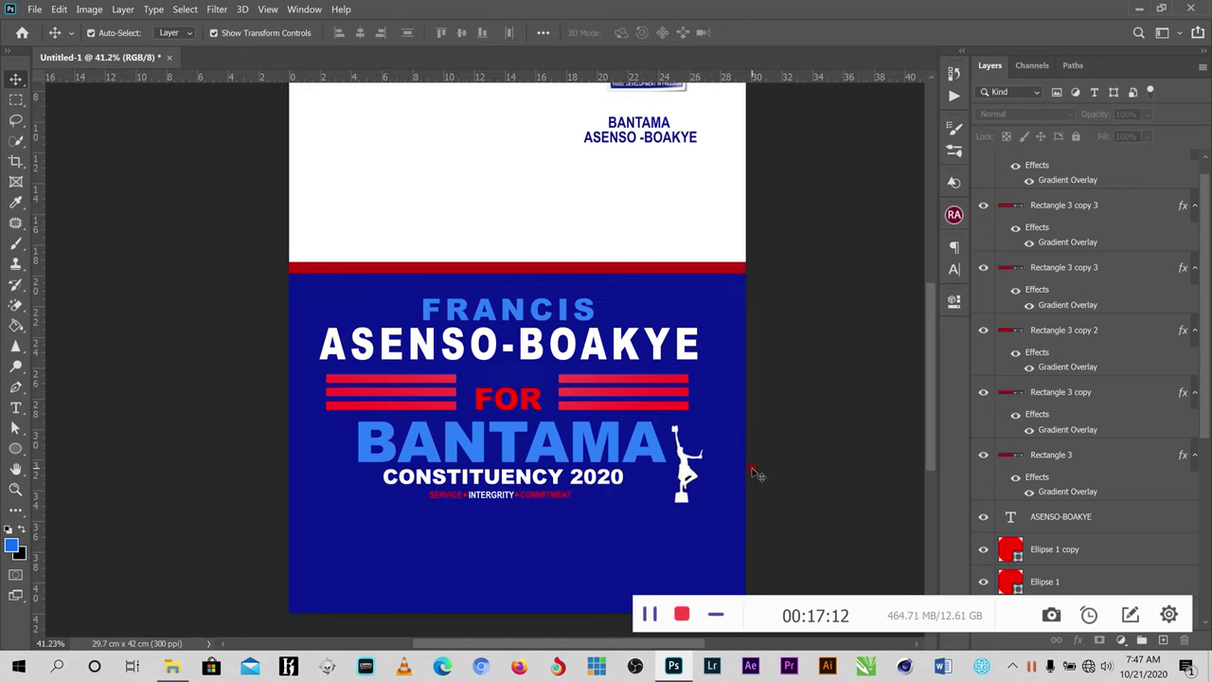
pyautogui.scroll(-1, 747, 335)
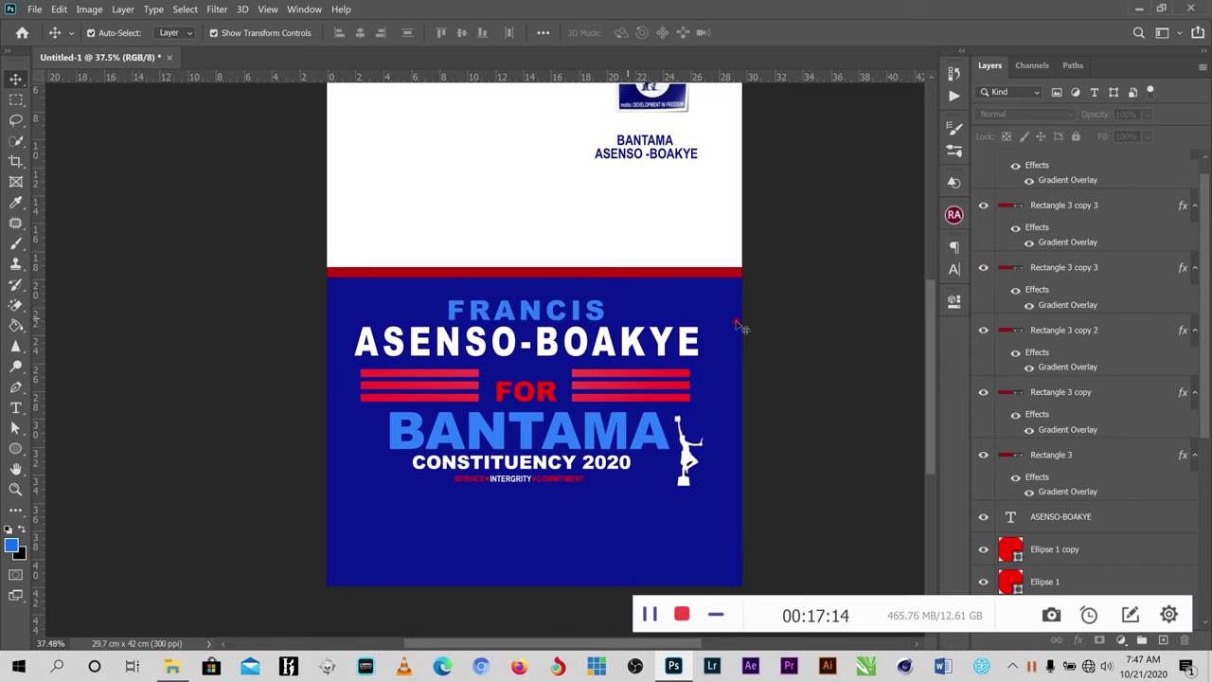
pyautogui.moveTo(793, 312); pyautogui.dragTo(445, 488)
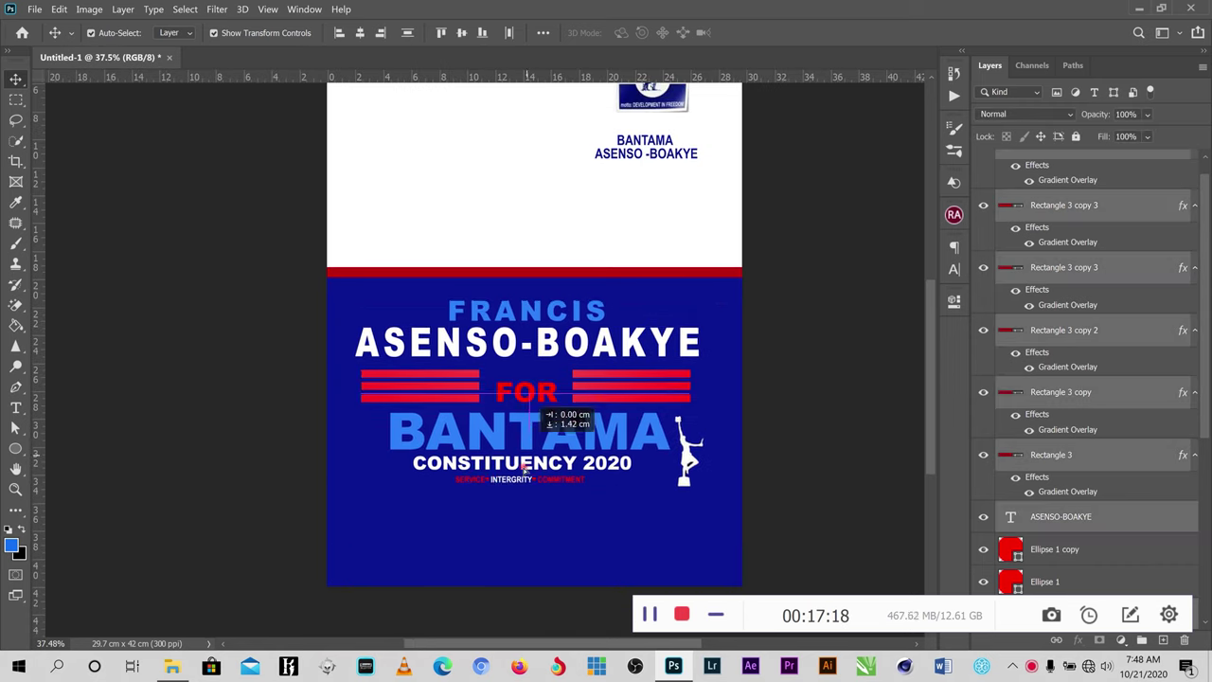
pyautogui.moveTo(530, 426); pyautogui.dragTo(534, 481)
pyautogui.click(846, 312)
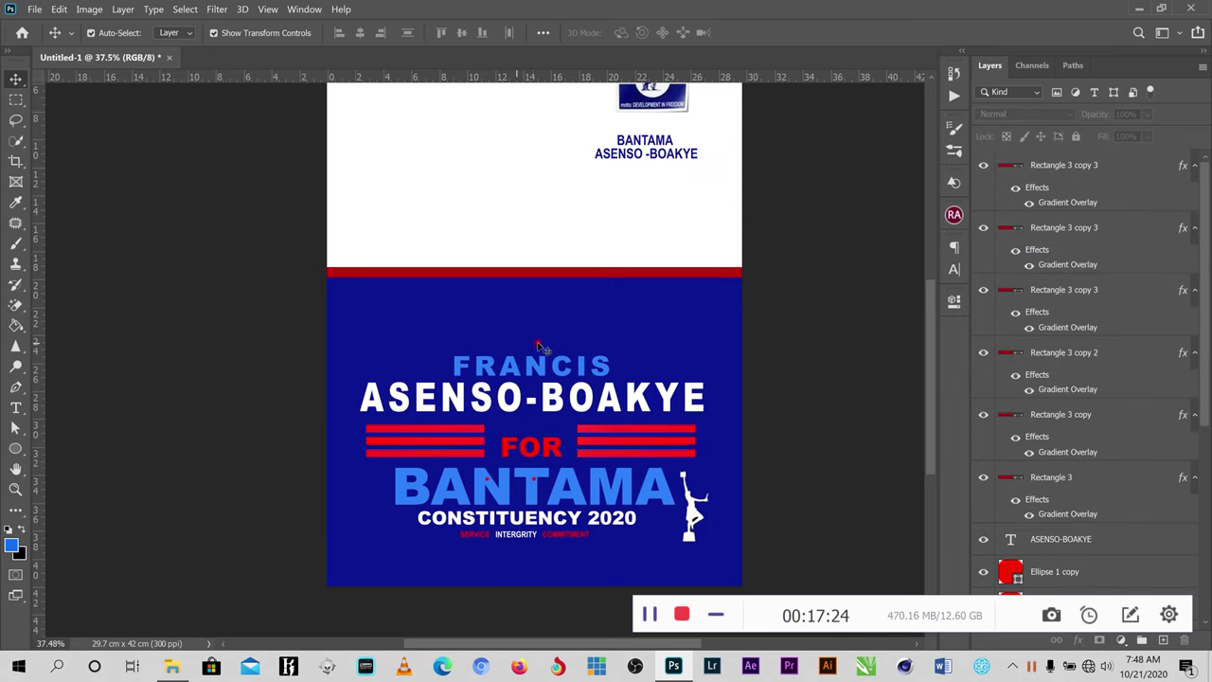
# - Draw a blue five-point star custom shape about 142 × 135 px in the blue area above the candidate's first name
pyautogui.scroll(3, 541, 344)
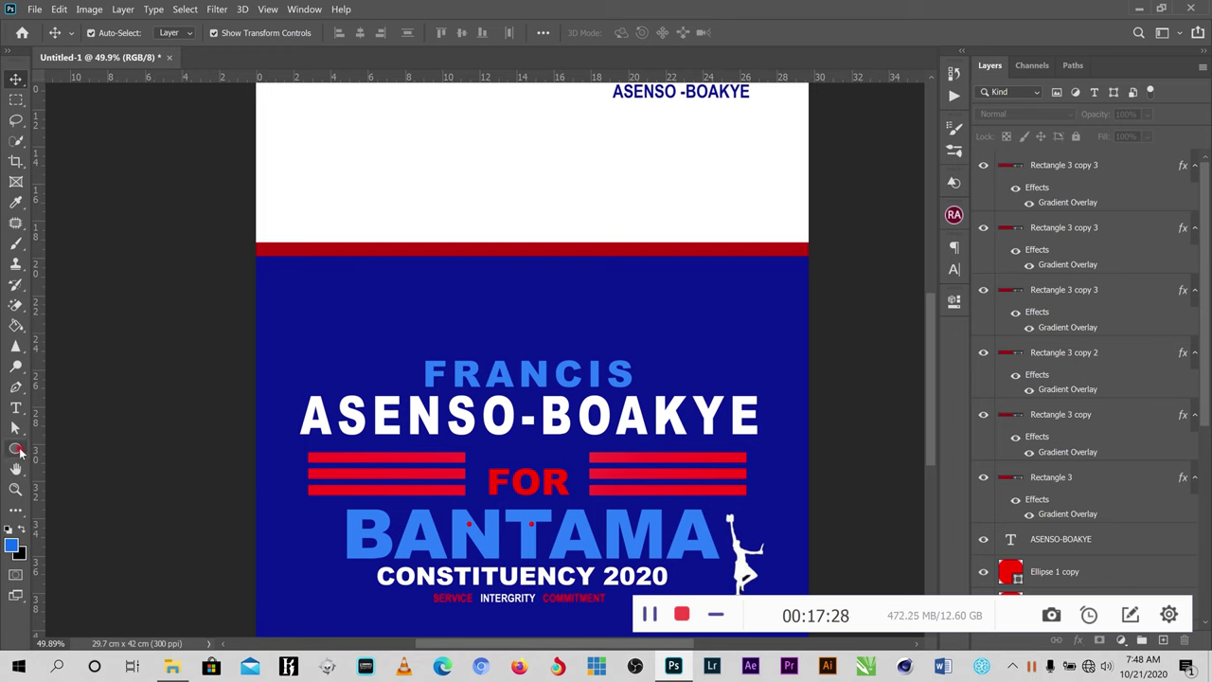
pyautogui.click(20, 452)
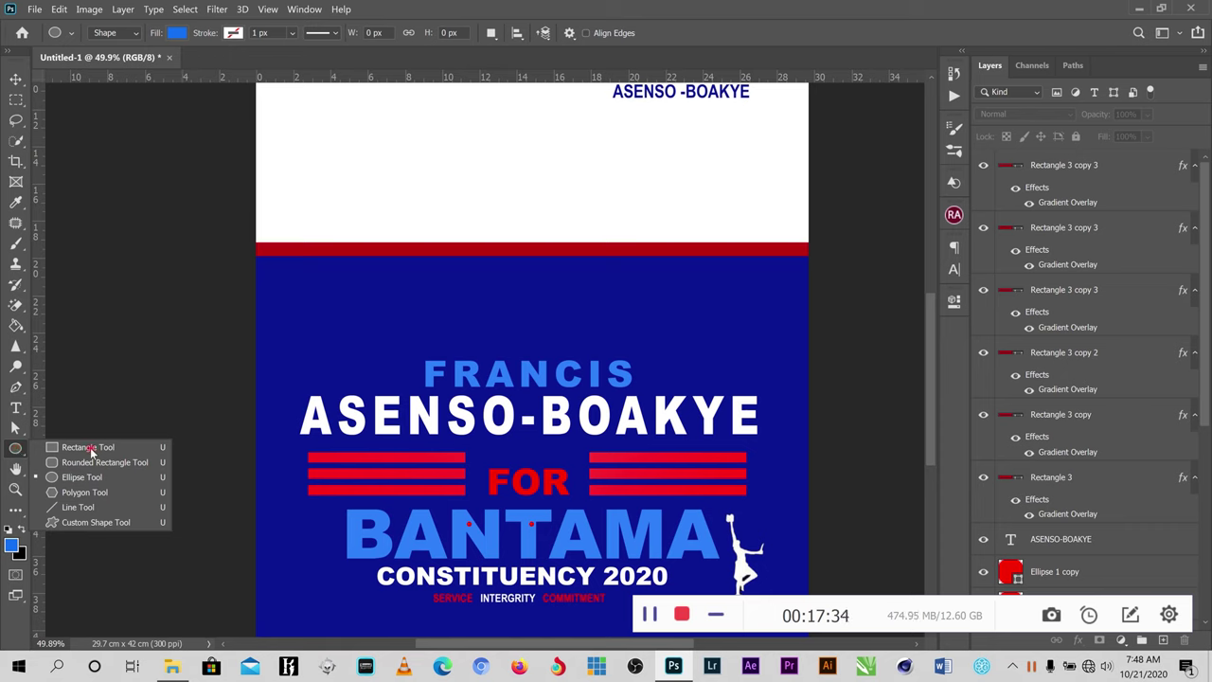
pyautogui.click(90, 521)
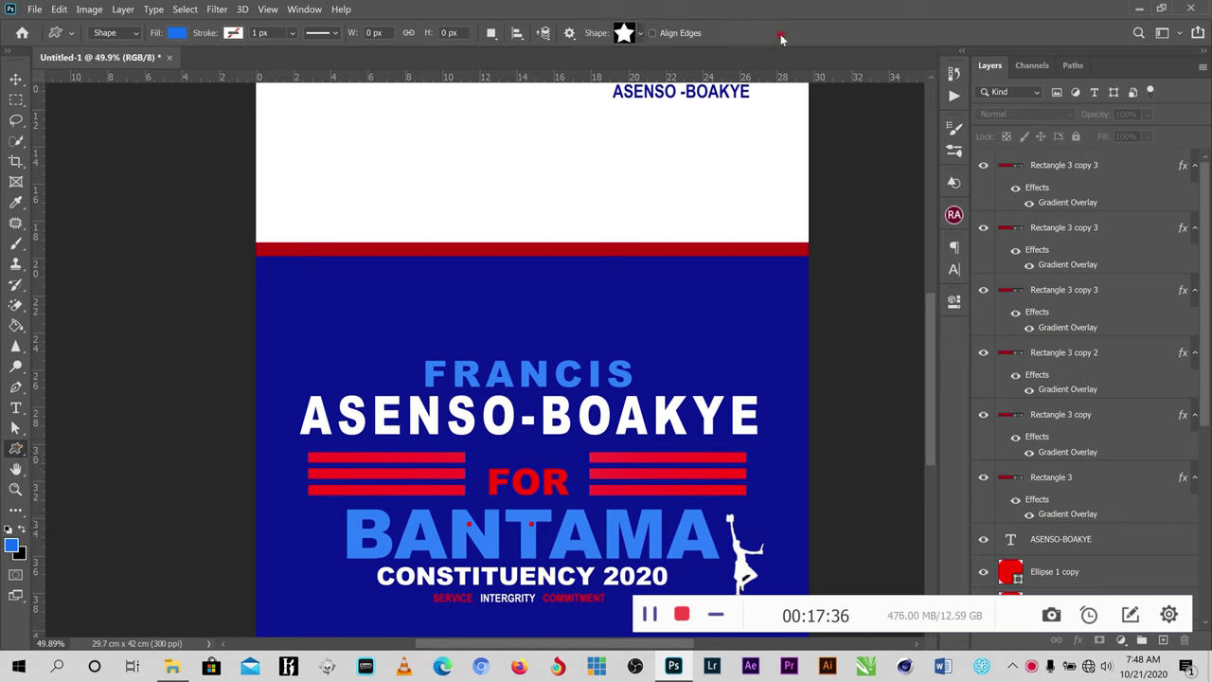
pyautogui.click(640, 33)
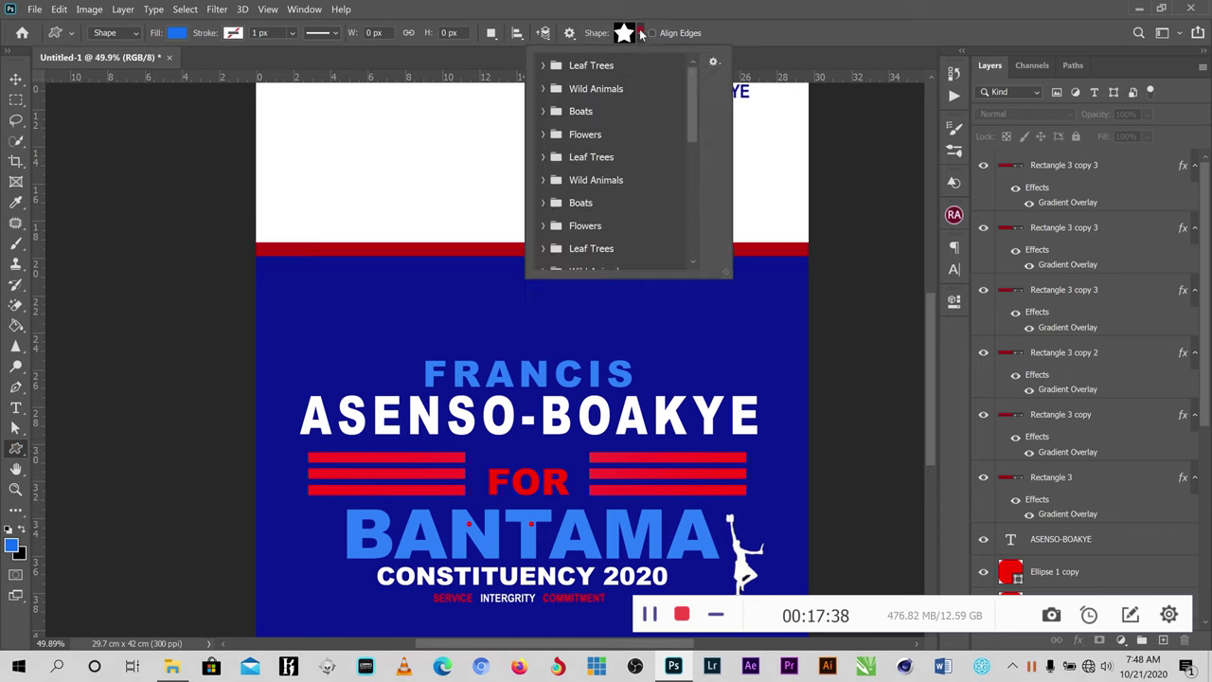
pyautogui.scroll(-10, 625, 177)
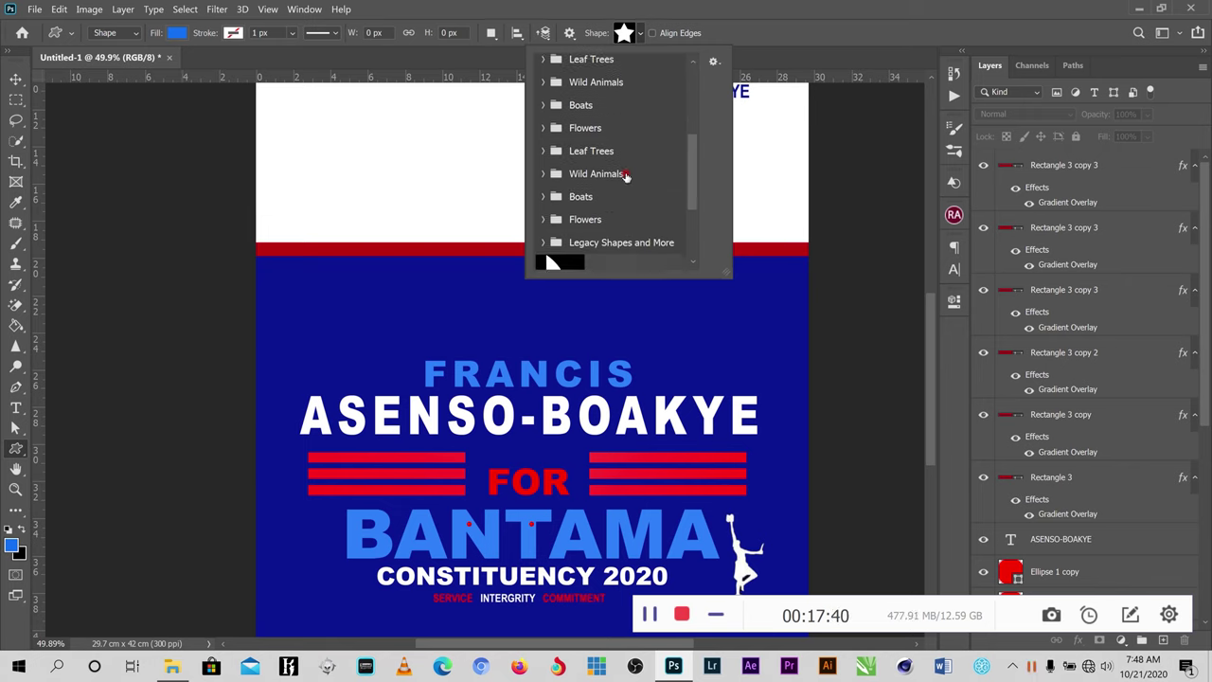
pyautogui.scroll(-4, 620, 189)
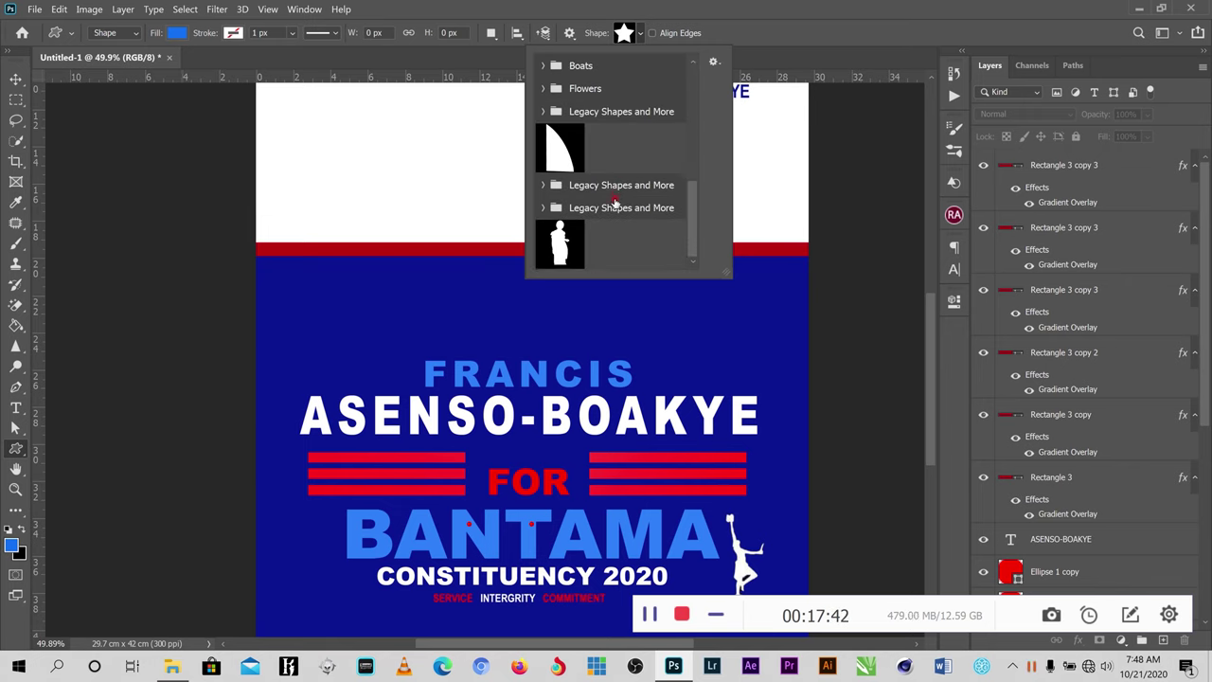
pyautogui.scroll(10, 615, 202)
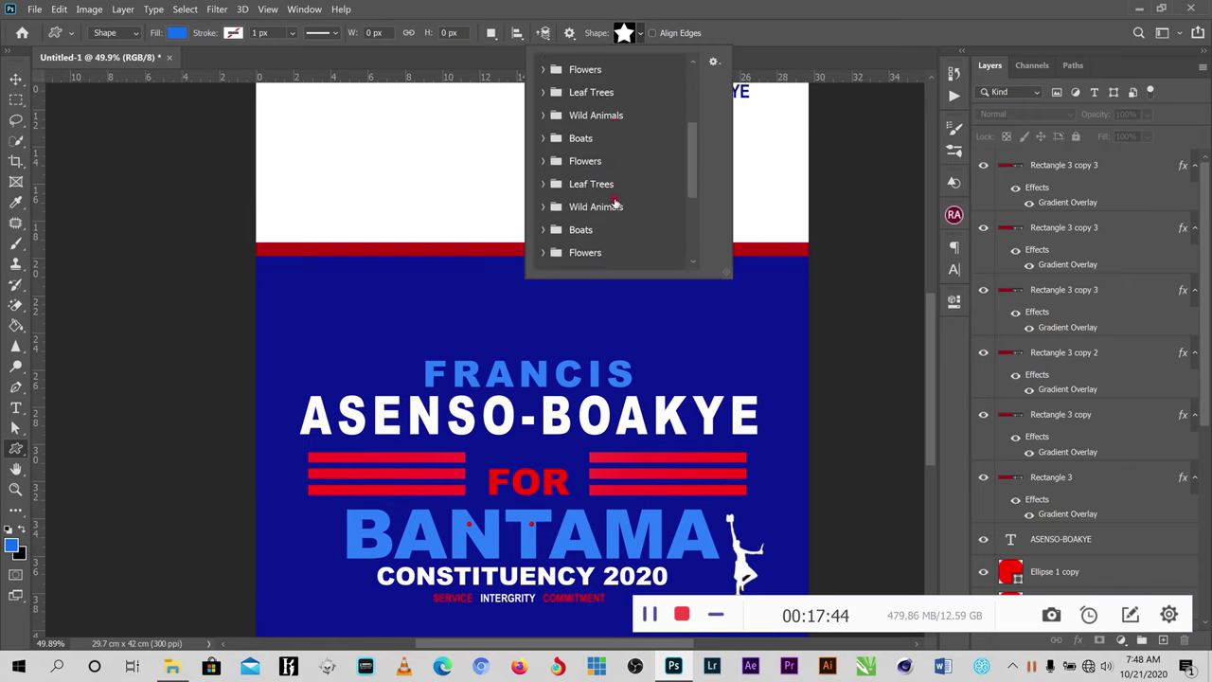
pyautogui.scroll(-5, 615, 201)
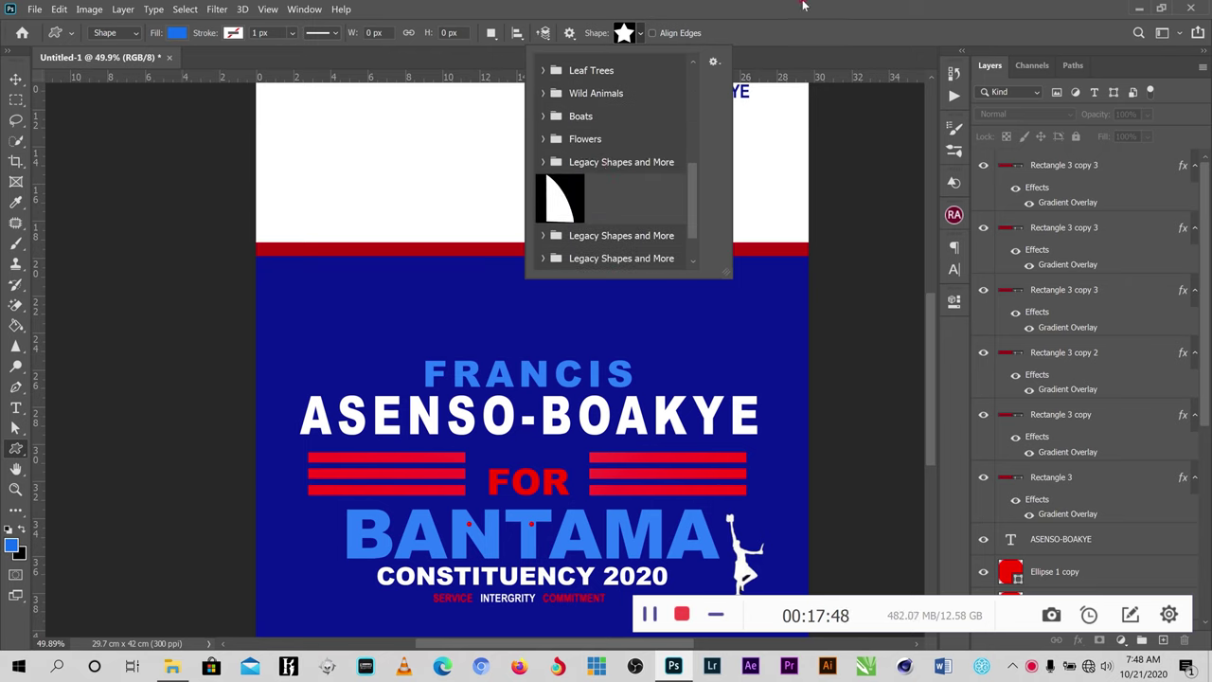
pyautogui.click(751, 29)
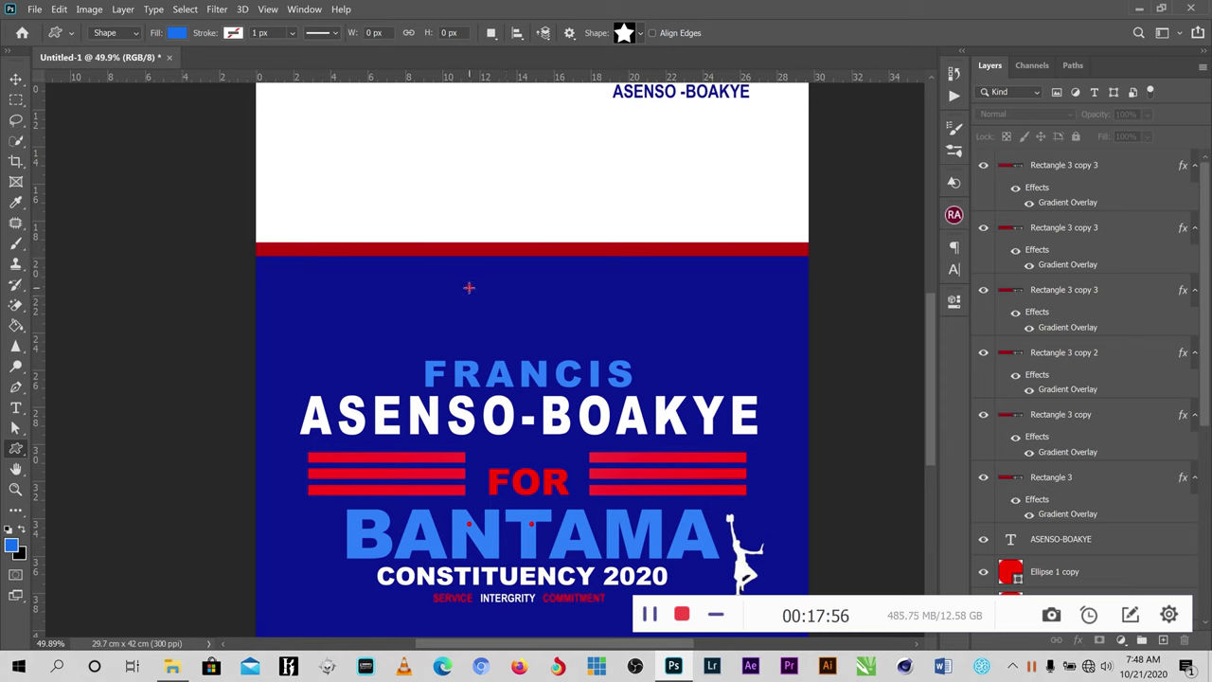
pyautogui.moveTo(455, 304); pyautogui.dragTo(479, 336)
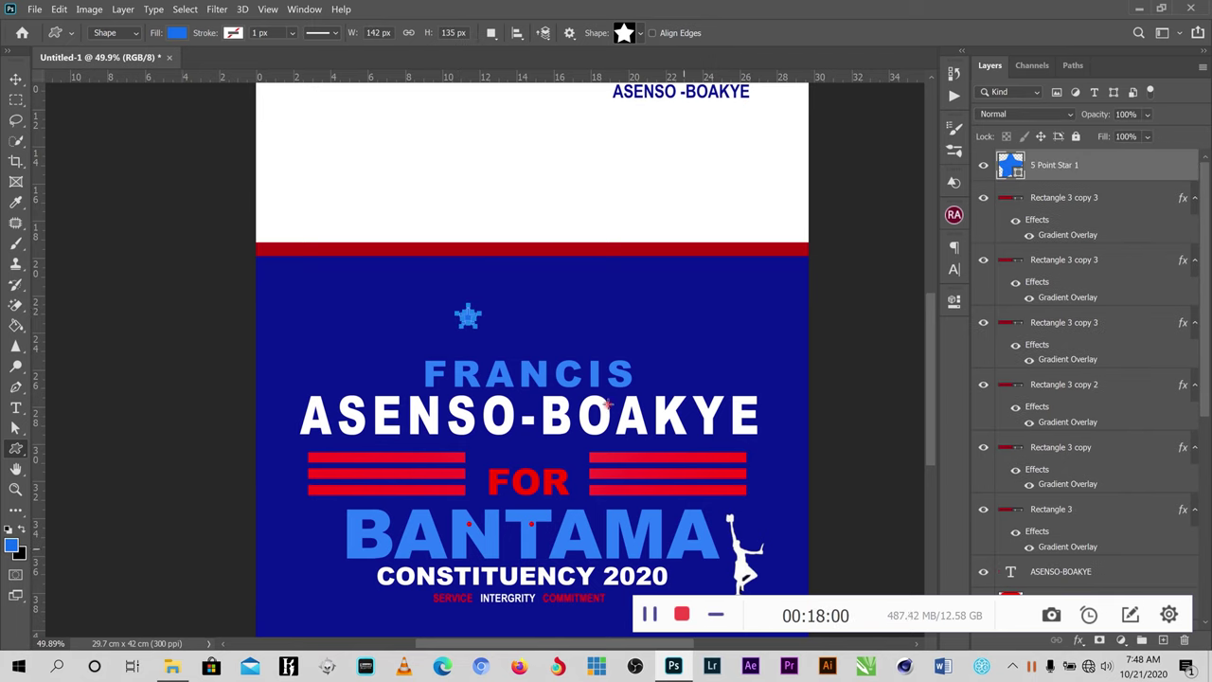
pyautogui.click(15, 79)
pyautogui.click(757, 335)
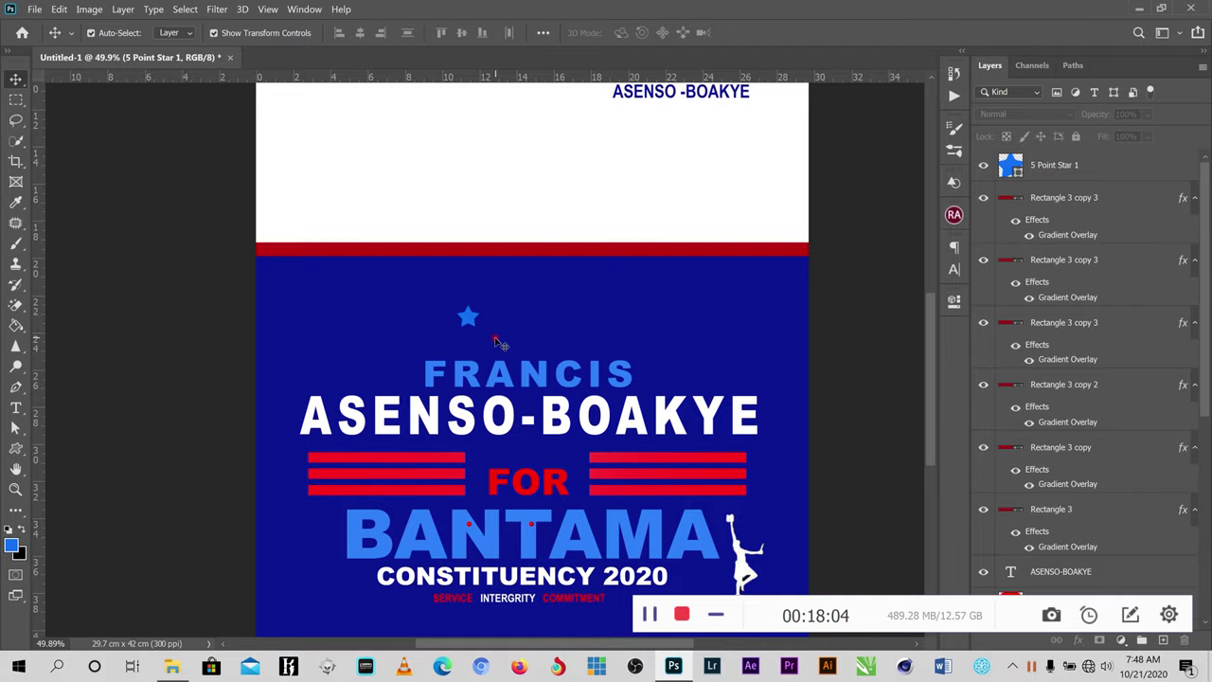
# - Scale the blue star up slightly to about 104.88% with its proportions kept
pyautogui.scroll(3, 494, 341)
pyautogui.click(449, 305)
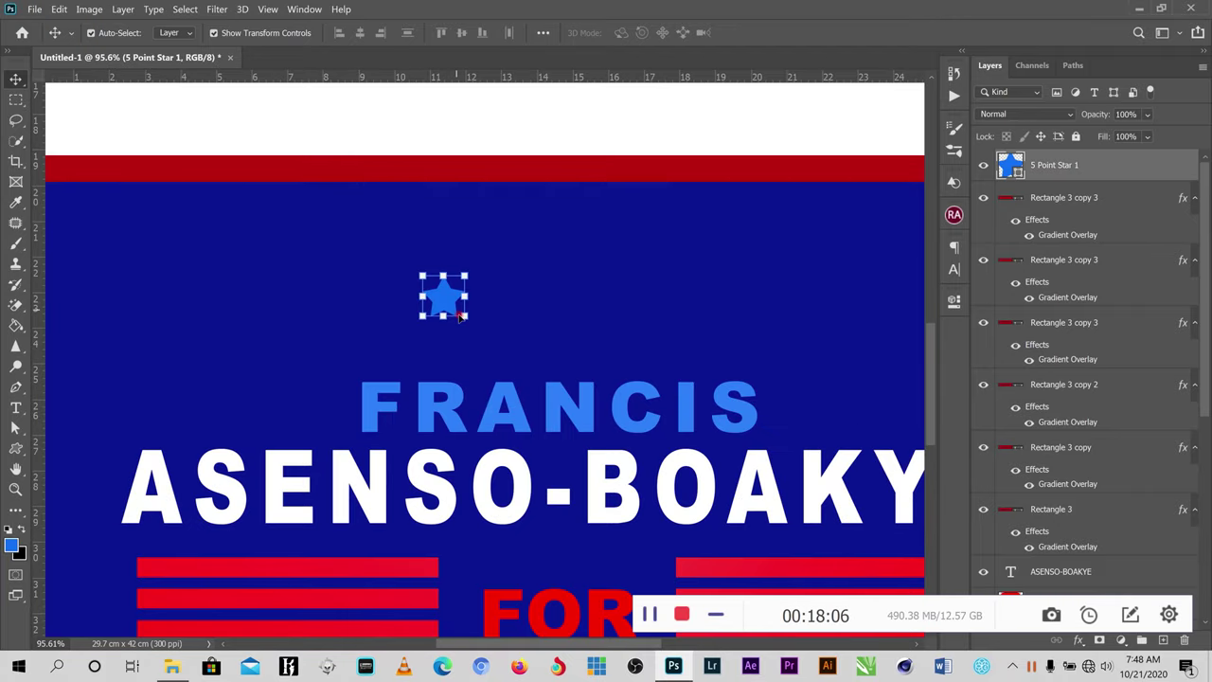
pyautogui.click(463, 316)
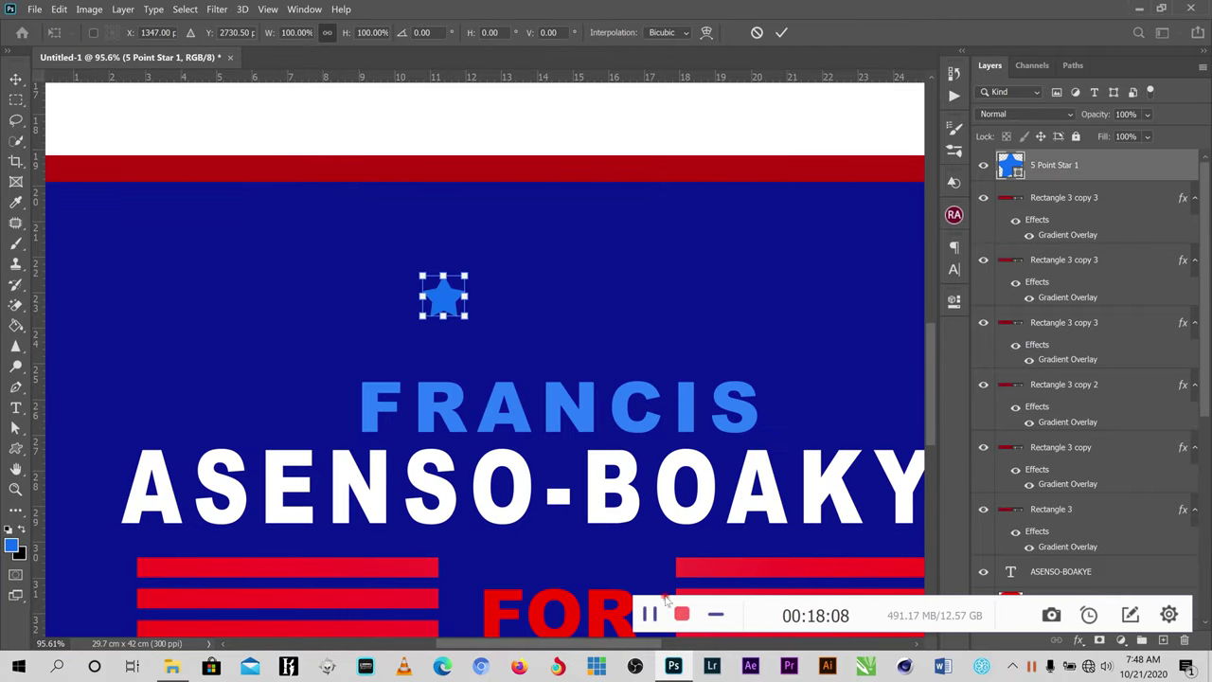
pyautogui.moveTo(463, 316); pyautogui.dragTo(470, 320)
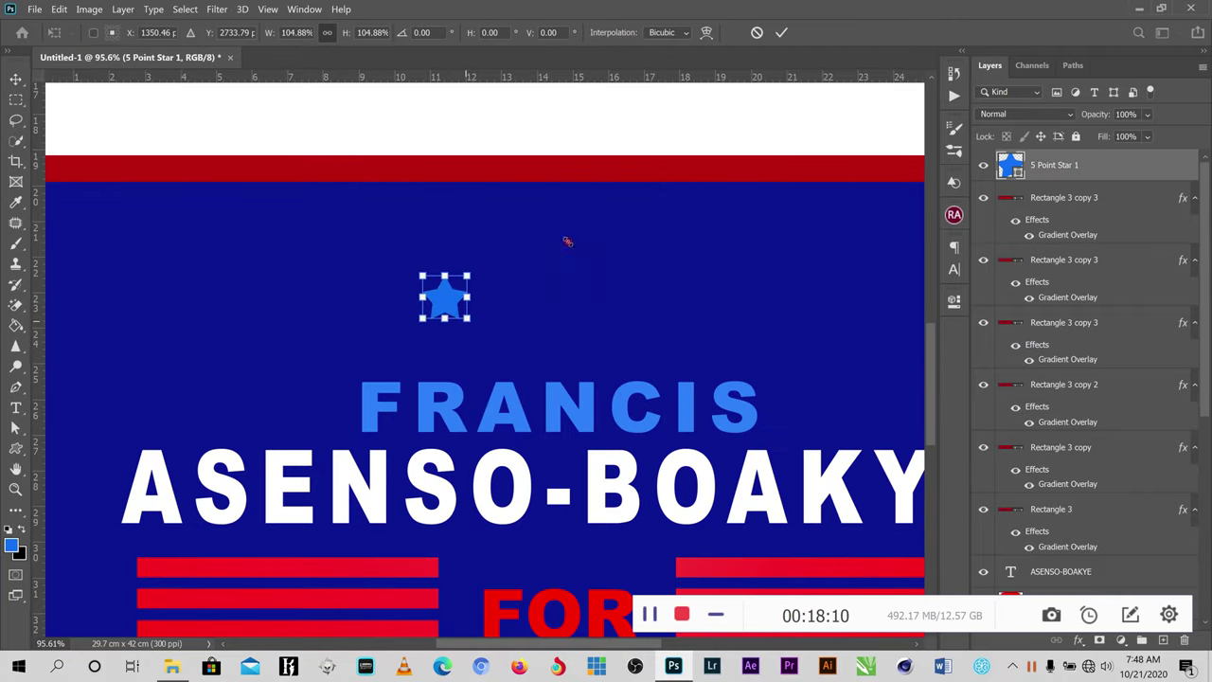
pyautogui.click(782, 40)
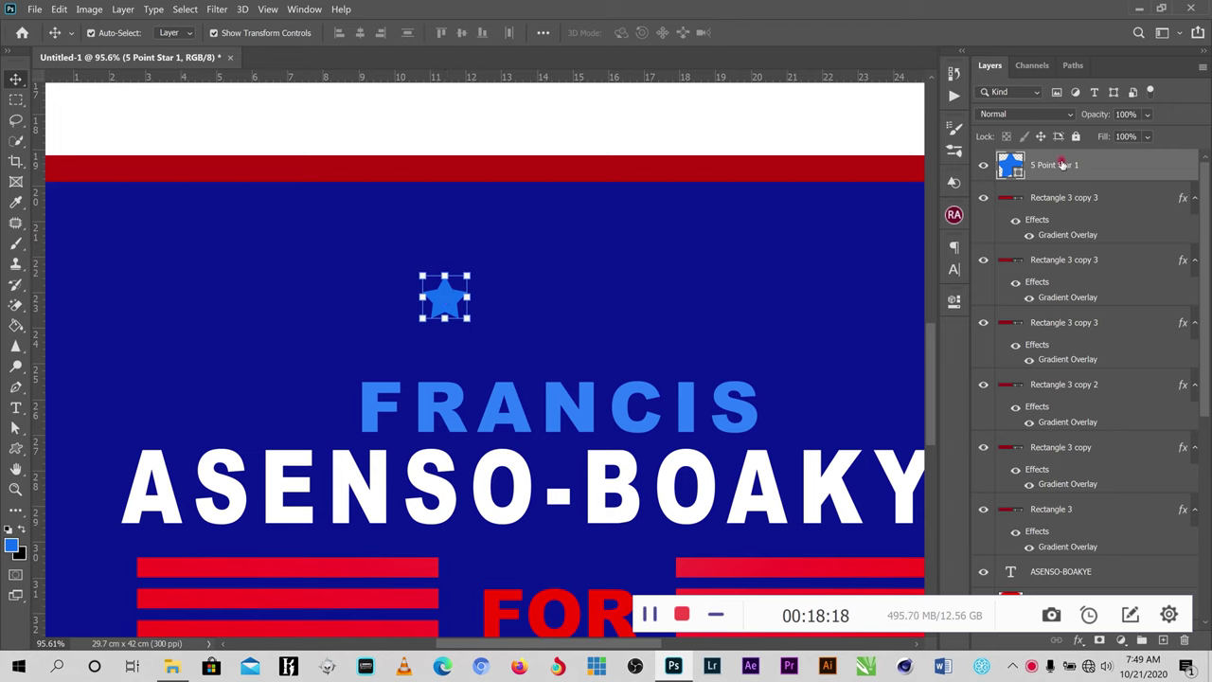
pyautogui.click(649, 613)
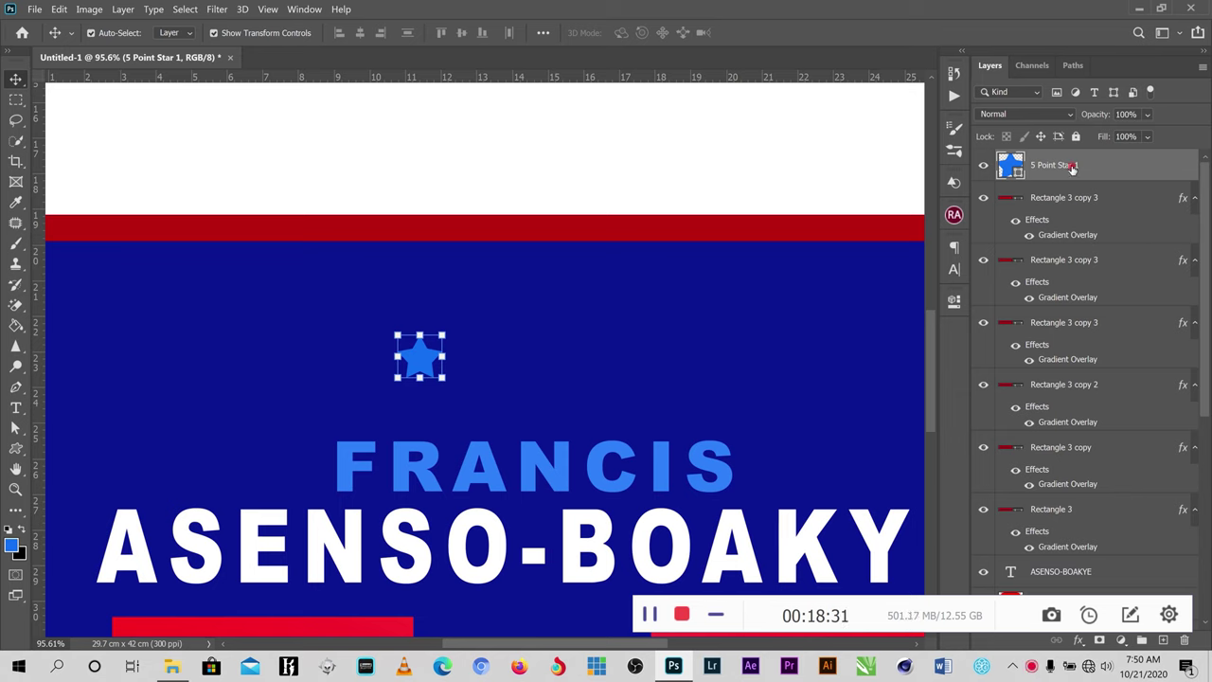
# - Add a Bevel & Emboss effect to the star with the Inner Bevel style and Chisel Hard technique
pyautogui.click(1078, 640)
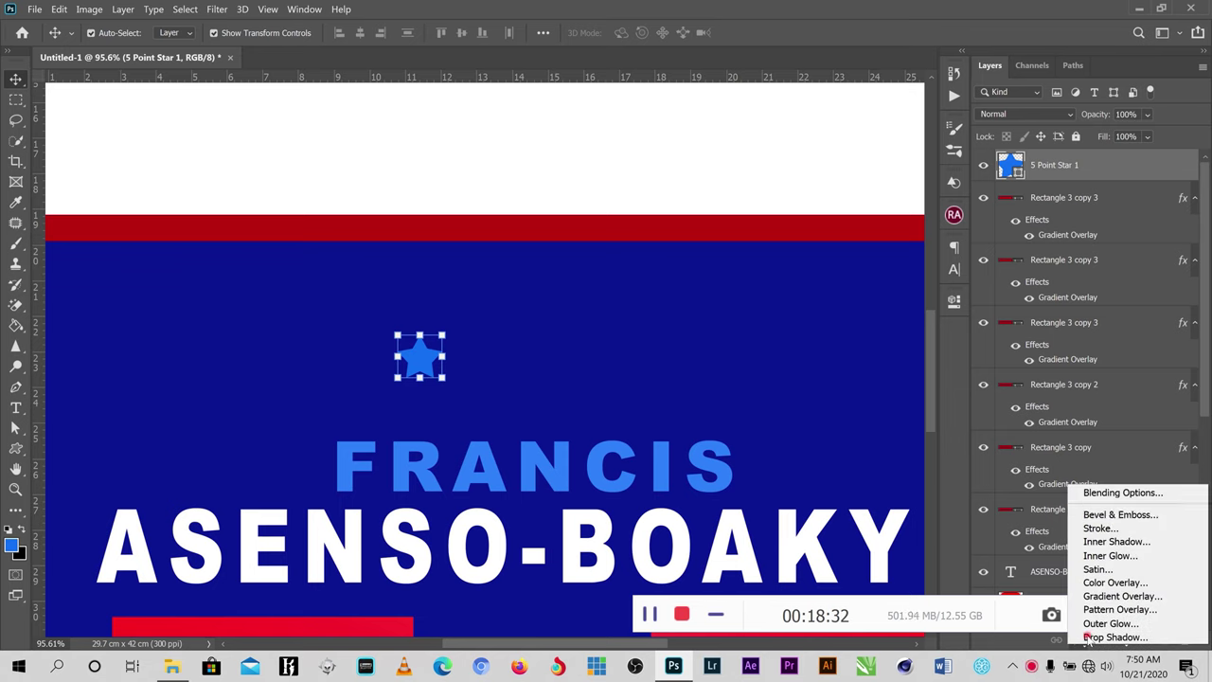
pyautogui.click(1112, 516)
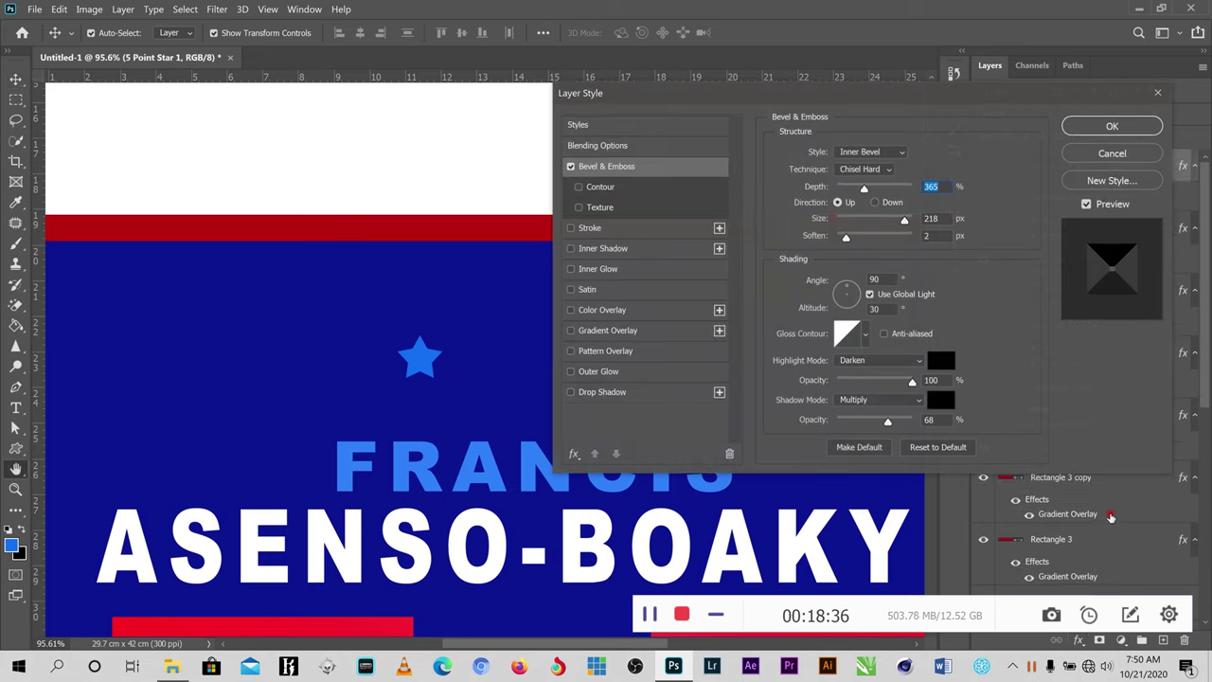
pyautogui.click(893, 152)
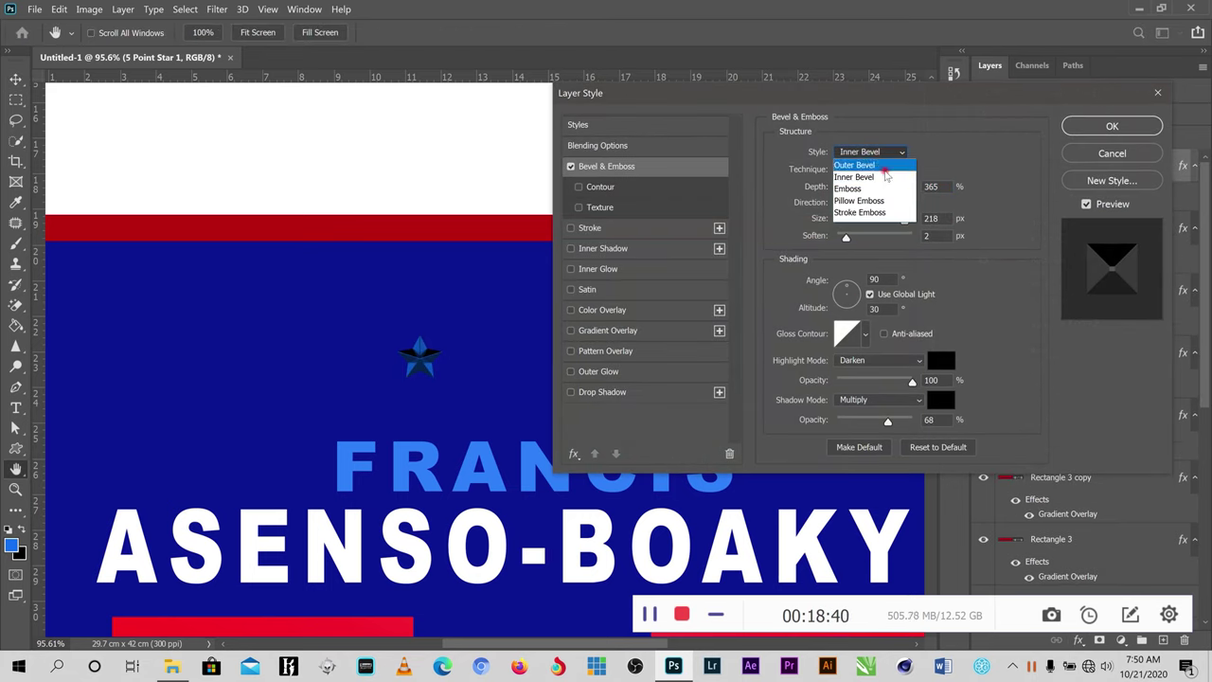
pyautogui.click(878, 176)
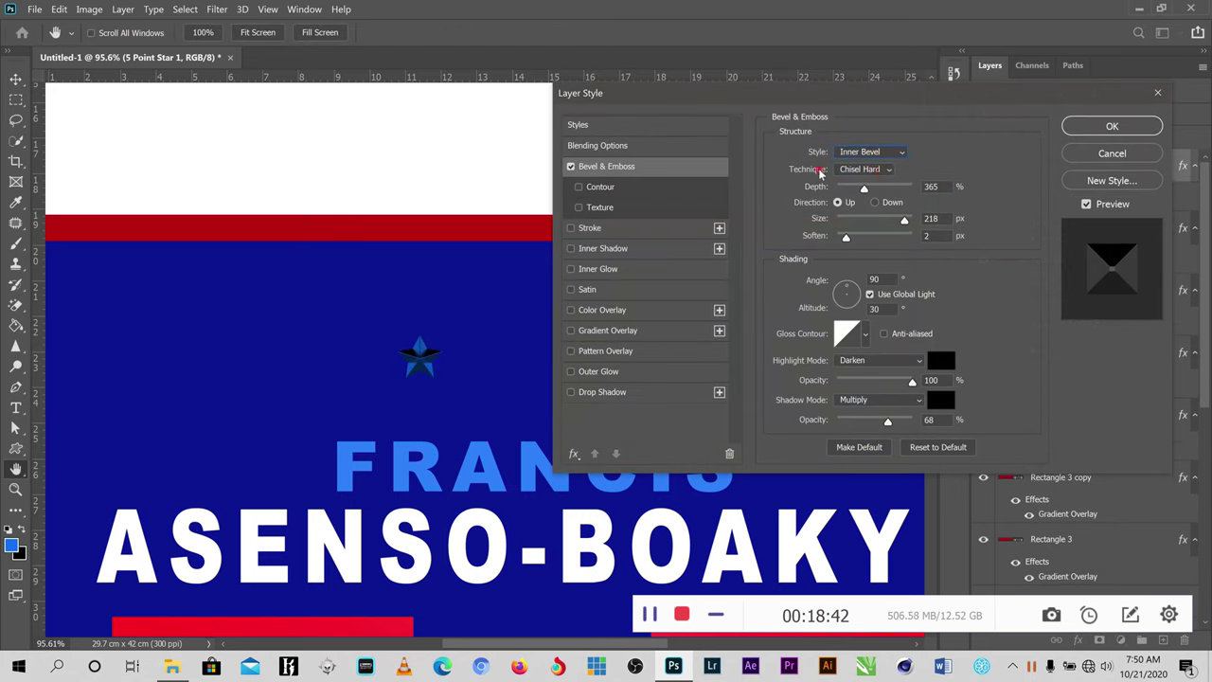
pyautogui.click(881, 170)
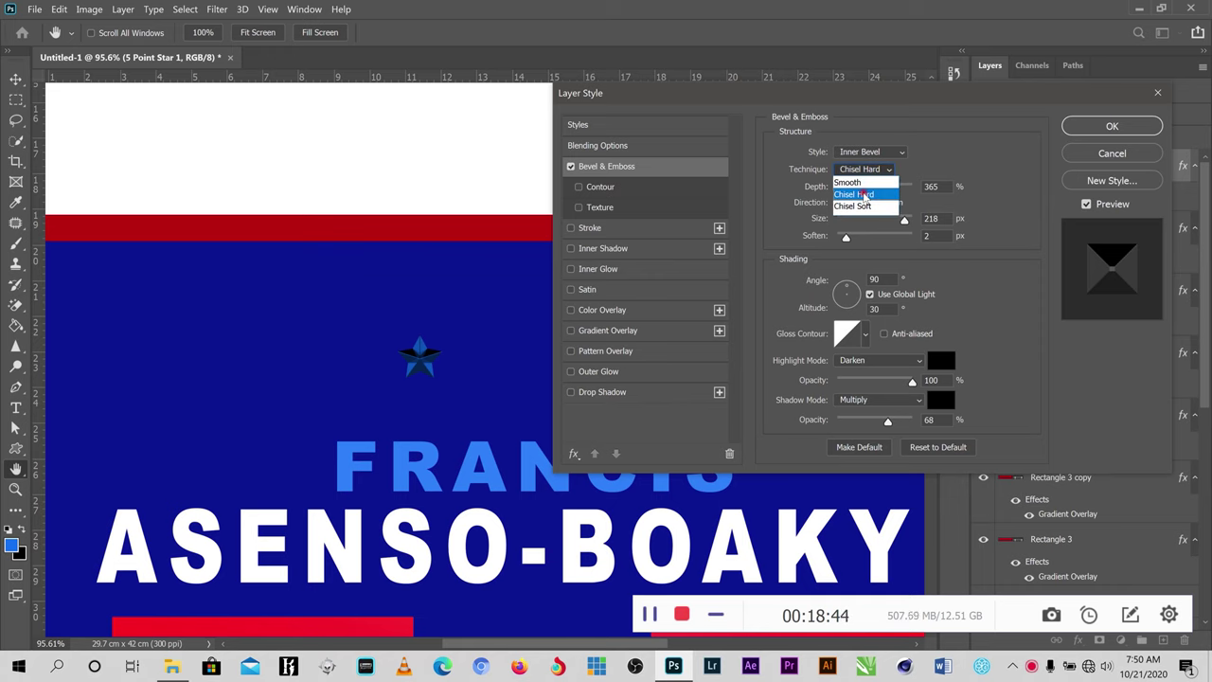
pyautogui.click(861, 194)
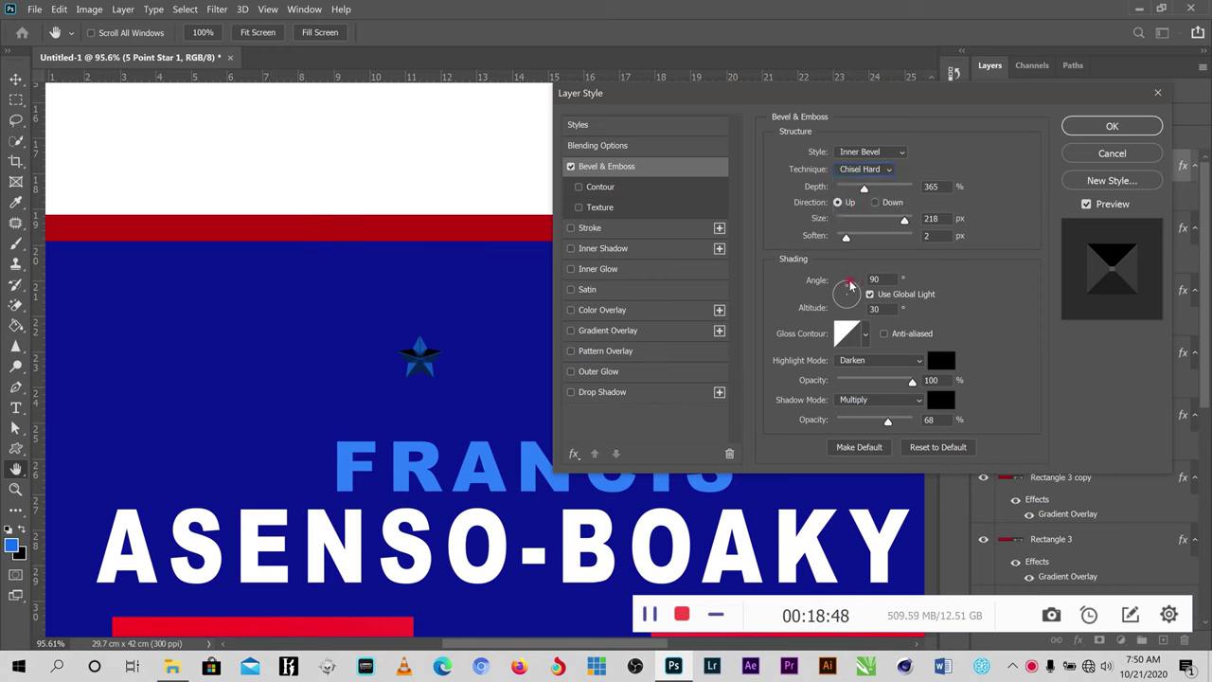
# - Set the star bevel's light angle to 14°, altitude to 79° and size to 229 px, and apply the effect
pyautogui.moveTo(849, 289); pyautogui.dragTo(850, 297)
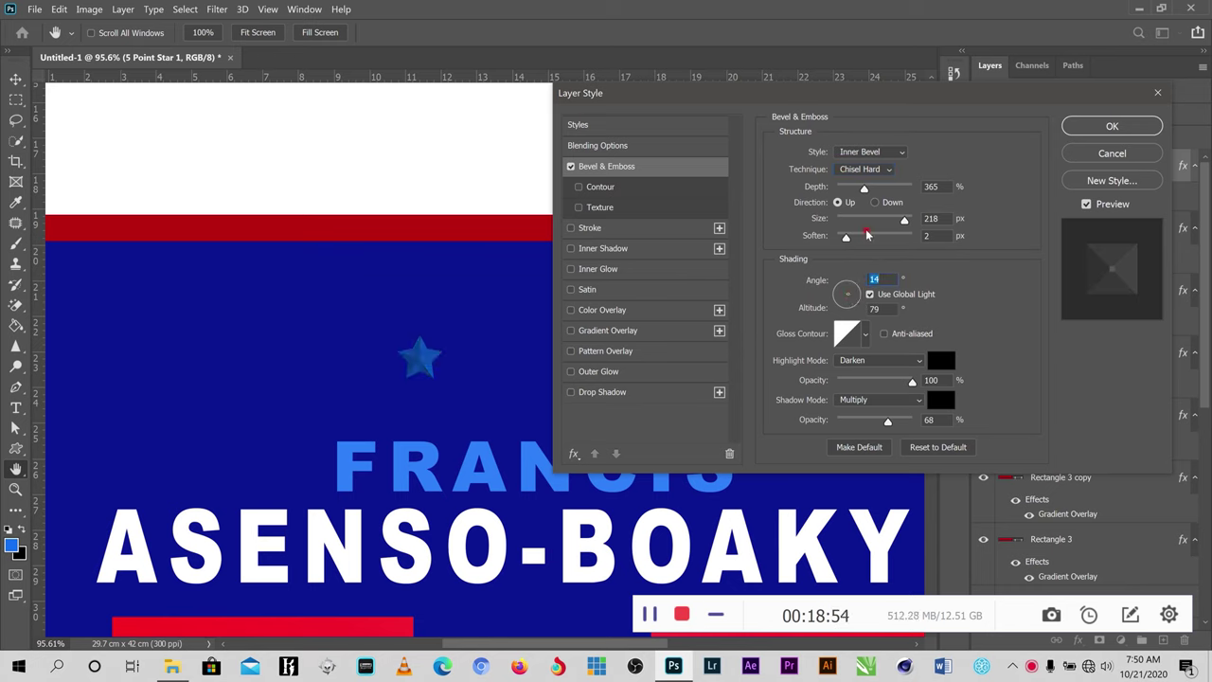
pyautogui.moveTo(854, 221); pyautogui.dragTo(909, 234)
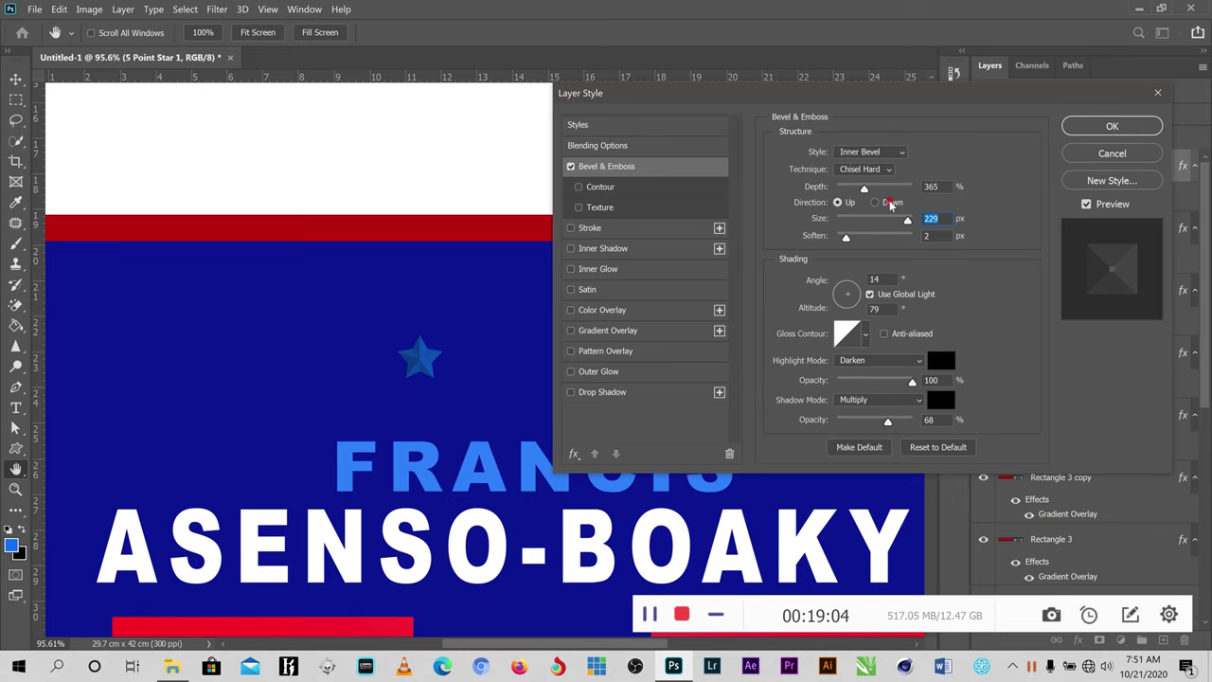
pyautogui.click(1106, 127)
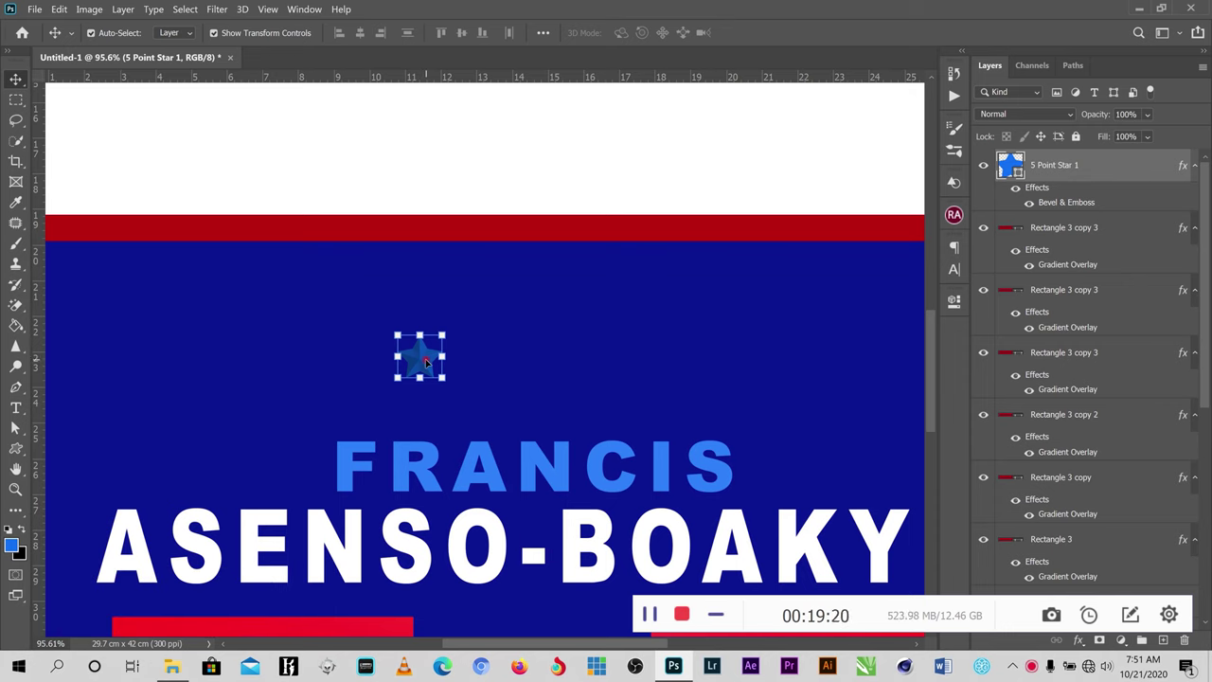
# - Duplicate the blue star just to its right and enlarge the copy to about 126%
pyautogui.moveTo(425, 360); pyautogui.dragTo(512, 323)
pyautogui.hotkey('ctrl', 't')
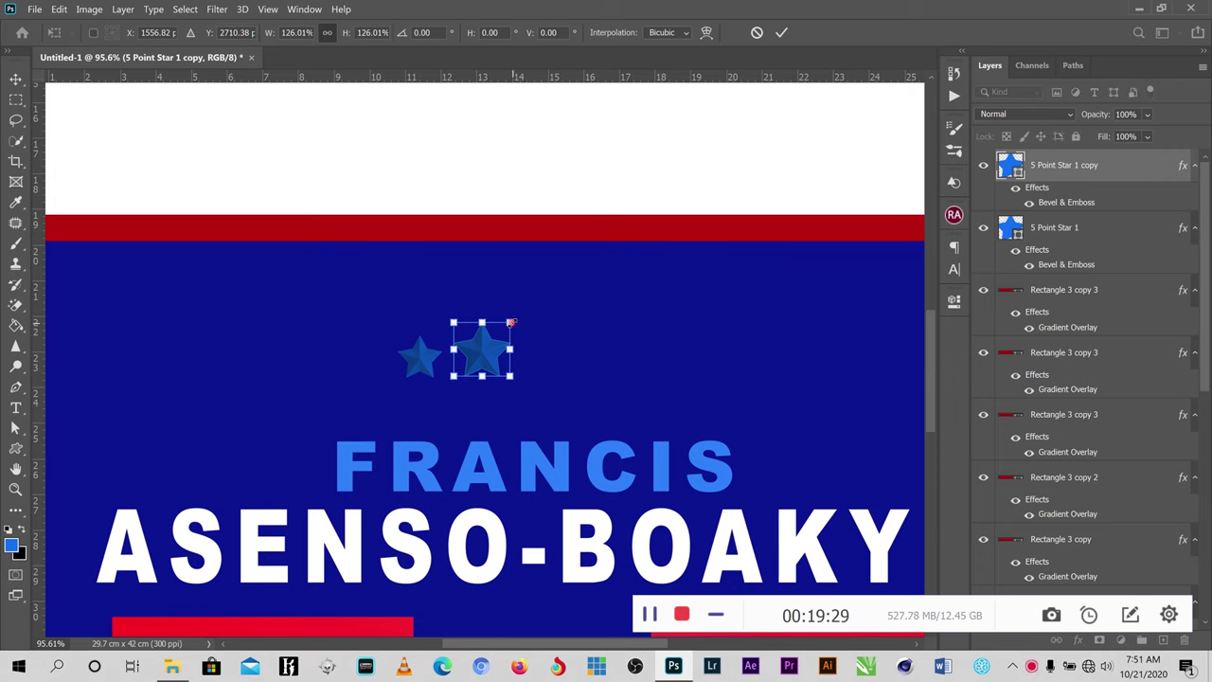
pyautogui.click(781, 34)
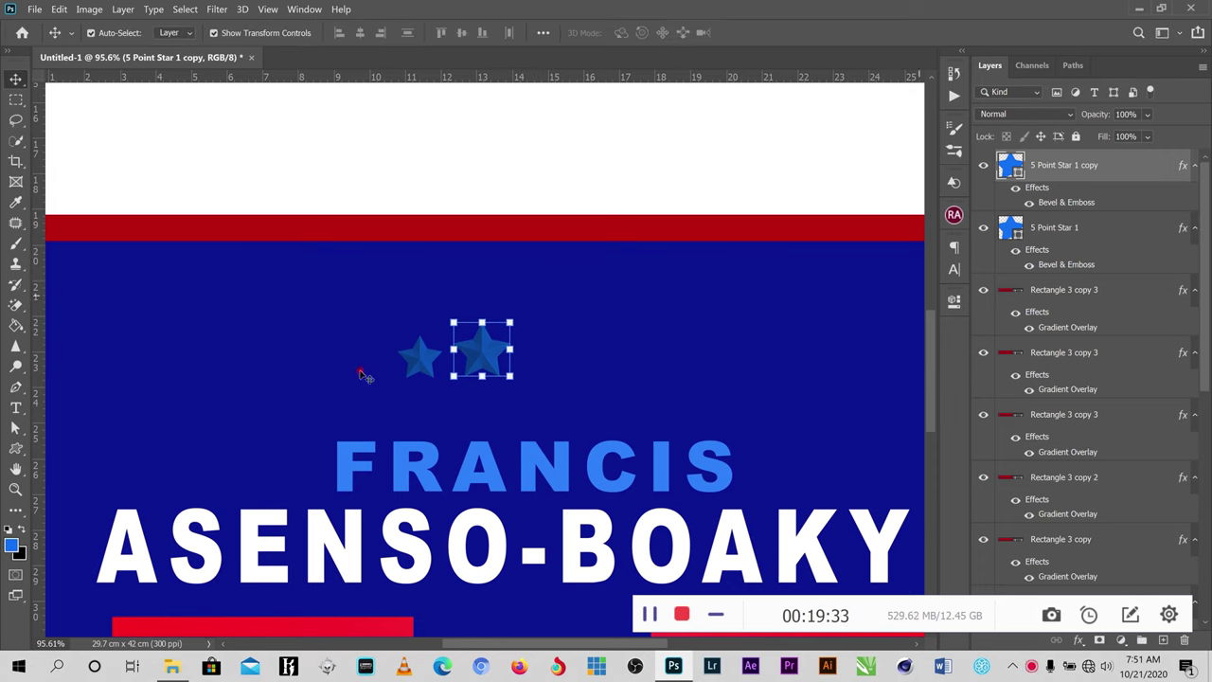
# - Change the fill of the larger star copy to red from the recently used colors
pyautogui.click(15, 448)
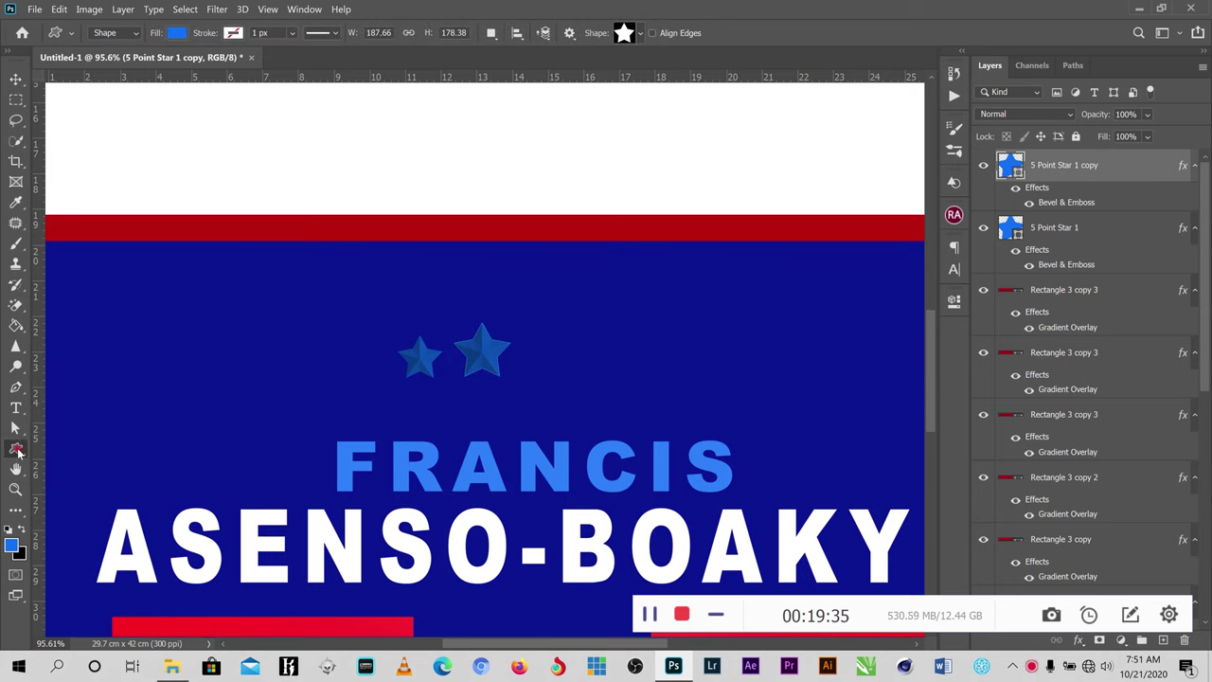
pyautogui.click(174, 34)
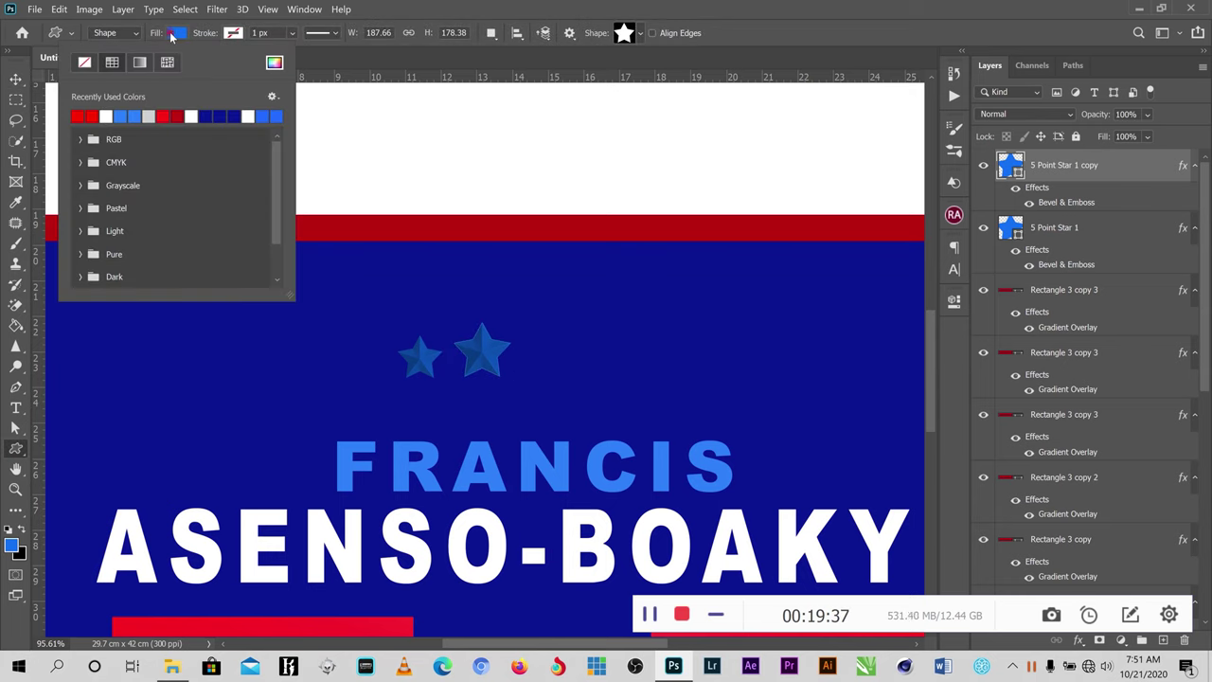
pyautogui.click(169, 115)
pyautogui.press('Return')
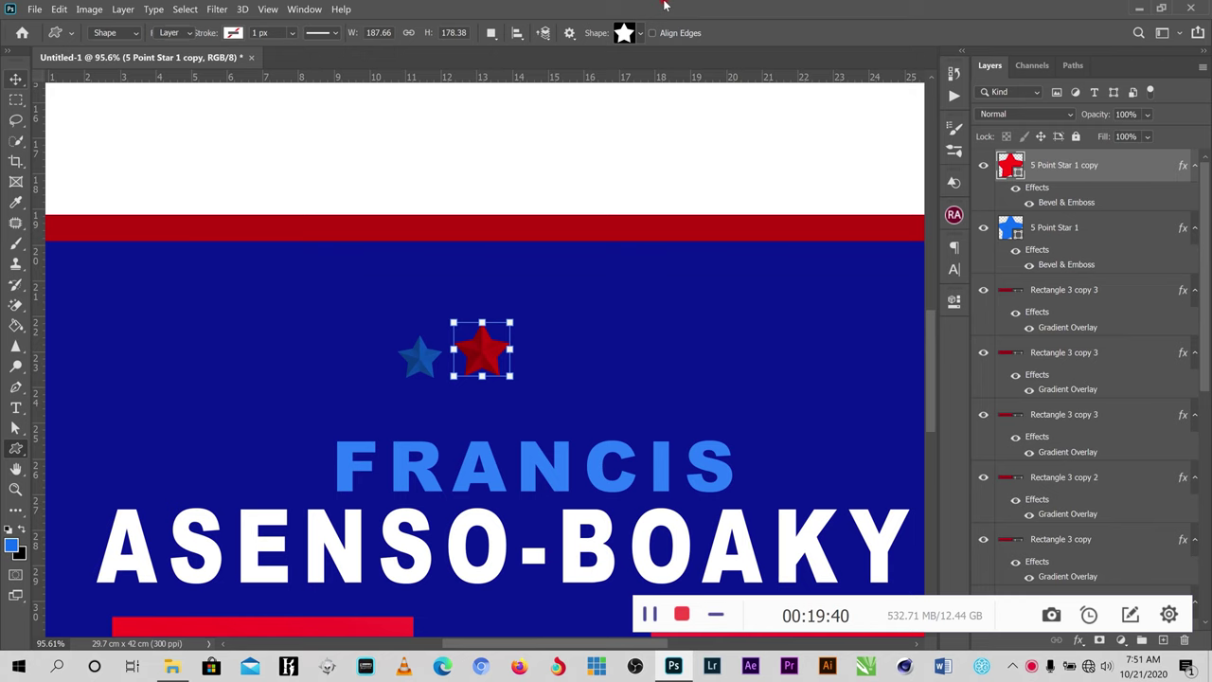
# - Duplicate the small blue star to the right of the red star and move the original slightly closer to the red one
pyautogui.press('v')
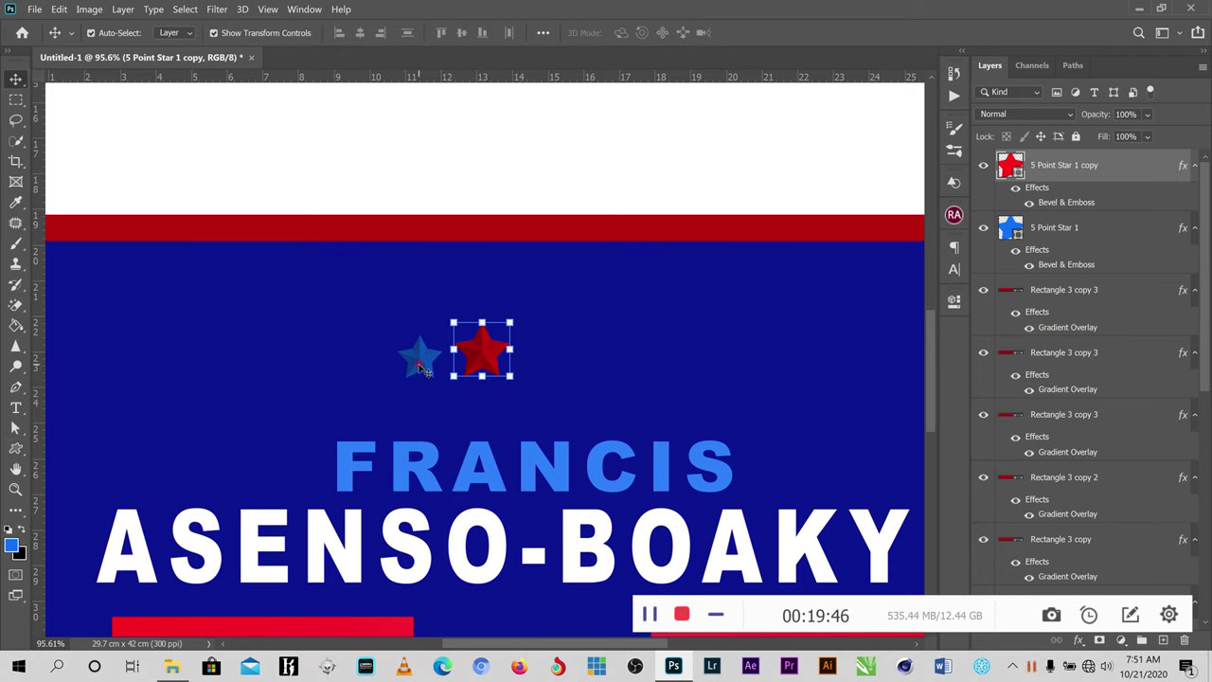
pyautogui.click(428, 368)
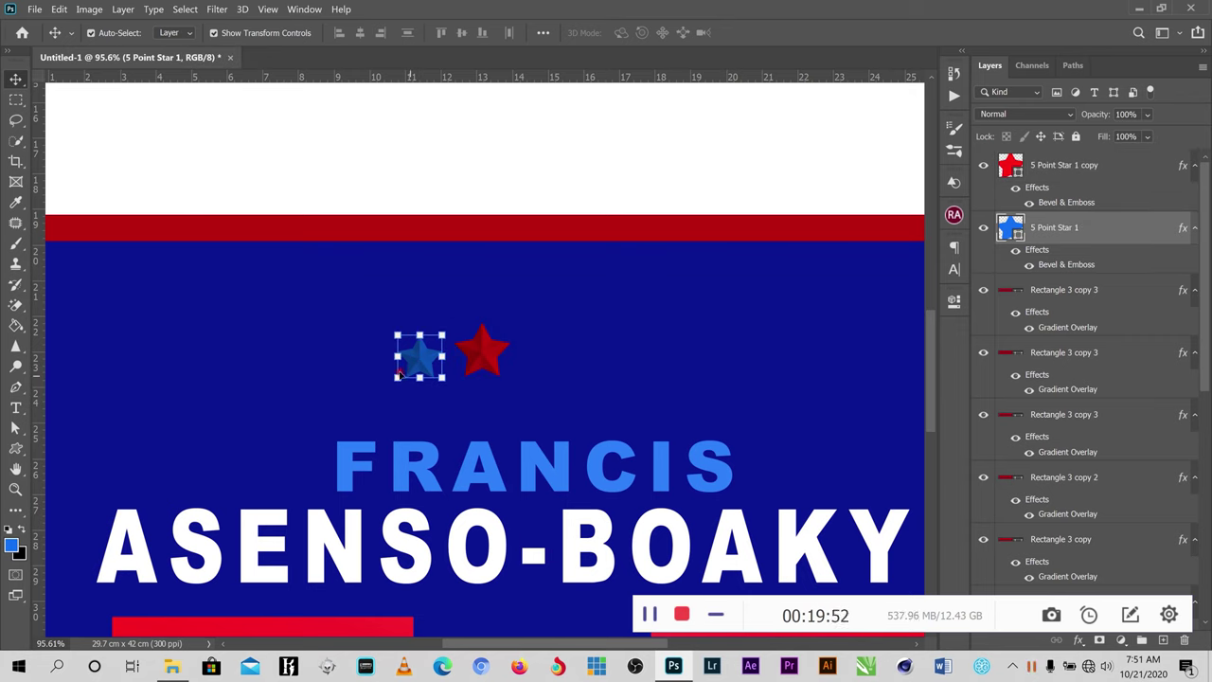
pyautogui.moveTo(422, 360); pyautogui.dragTo(541, 367)
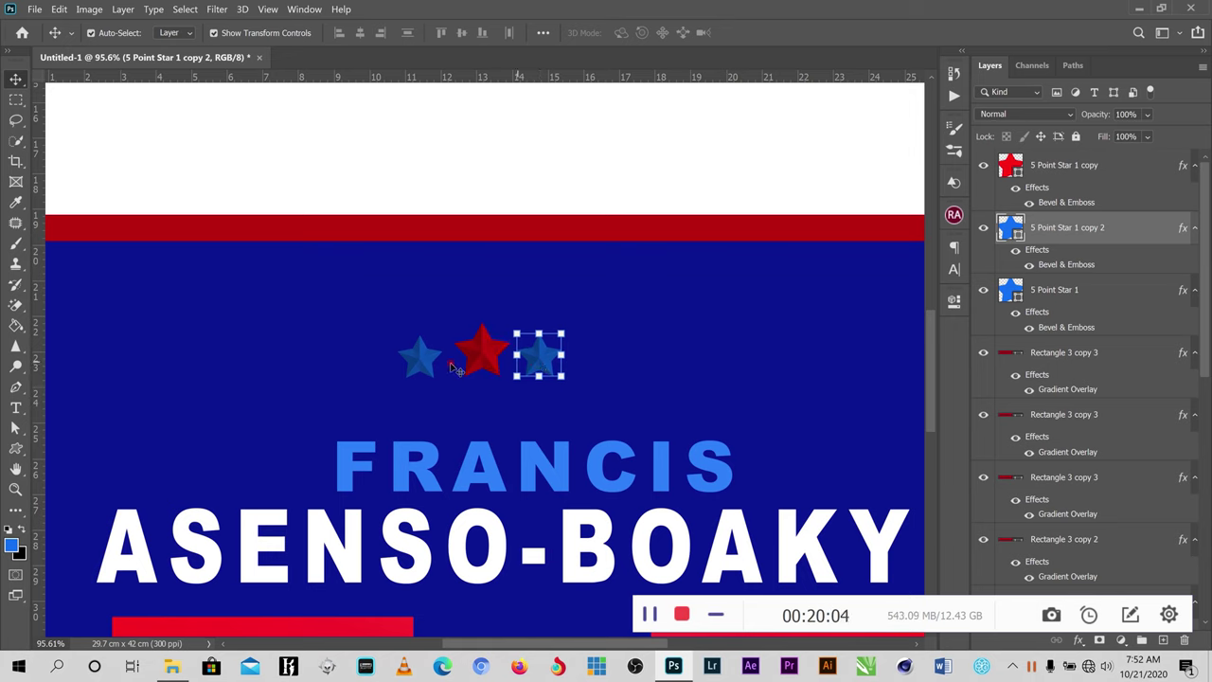
pyautogui.moveTo(431, 366); pyautogui.dragTo(435, 366)
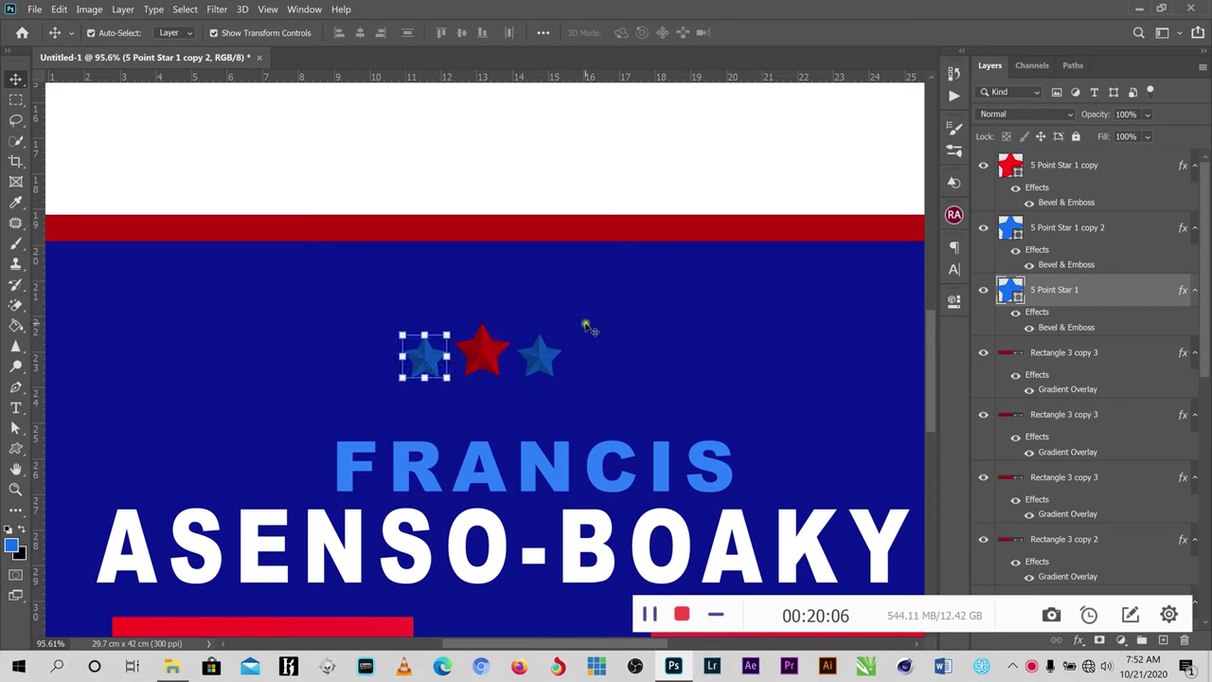
# - Move the three stars together so they sit centred just above the candidate's first name
pyautogui.moveTo(587, 328); pyautogui.dragTo(398, 383)
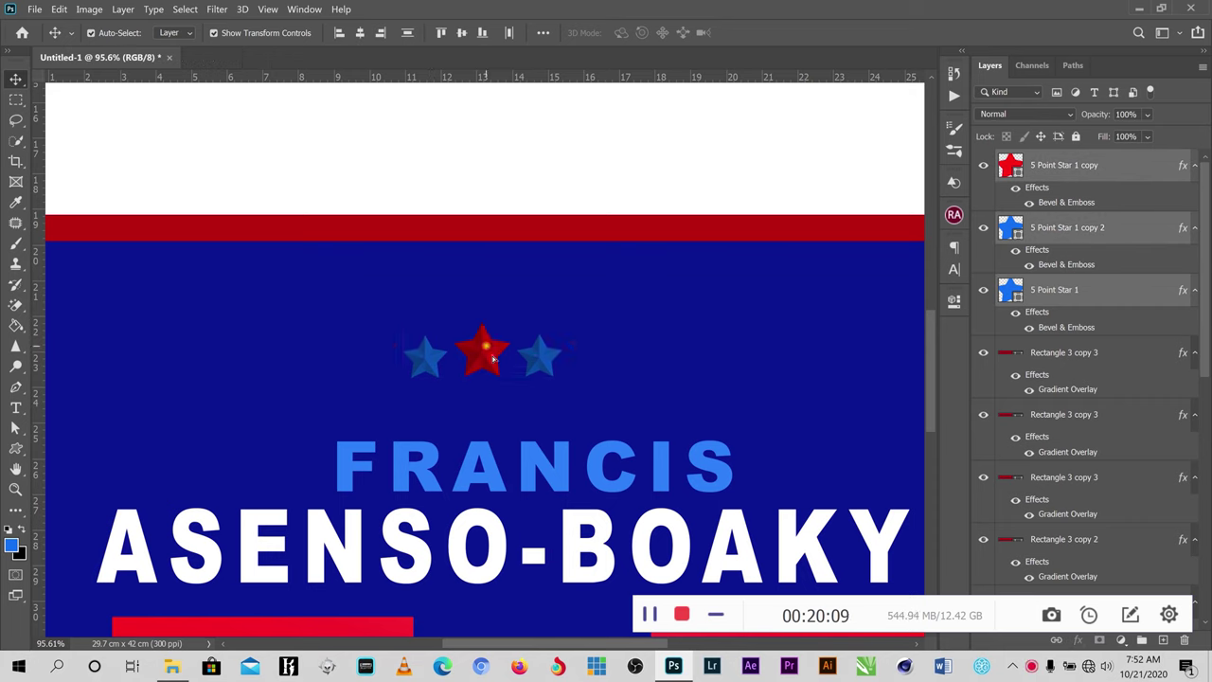
pyautogui.moveTo(492, 358); pyautogui.dragTo(540, 396)
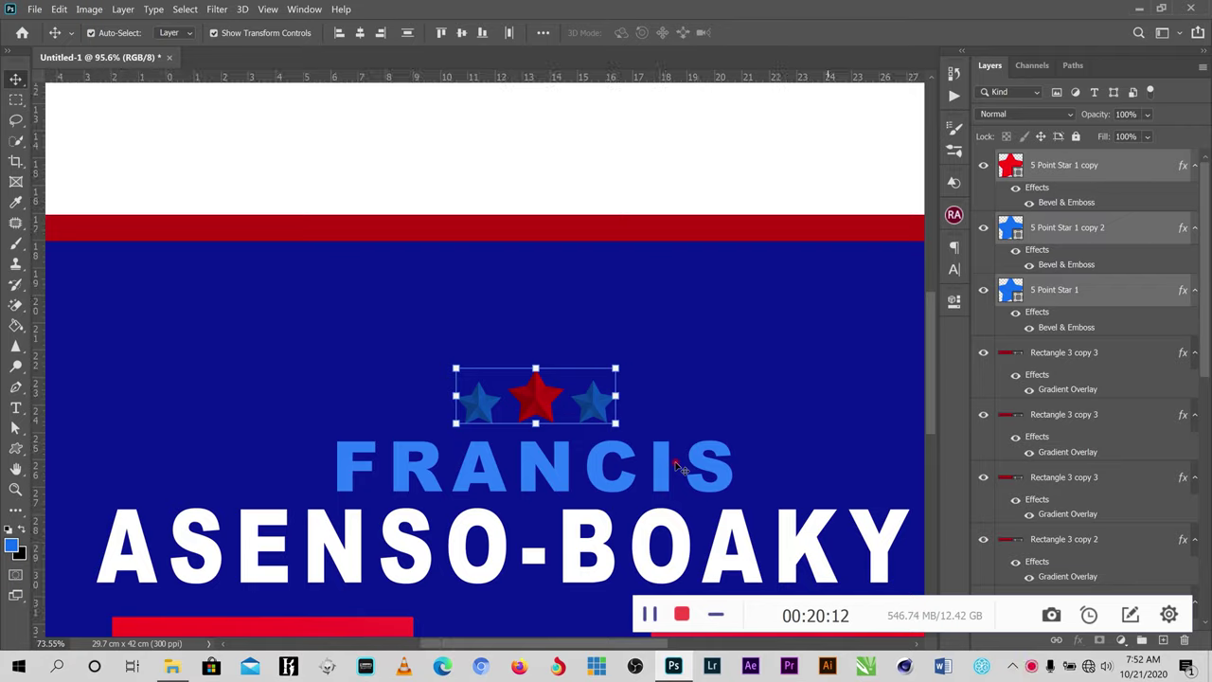
# - Move the stars, name text, red bars, constituency text, slogan and statue together down toward the blue area's bottom edge
pyautogui.scroll(-4, 684, 468)
pyautogui.scroll(-2, 683, 467)
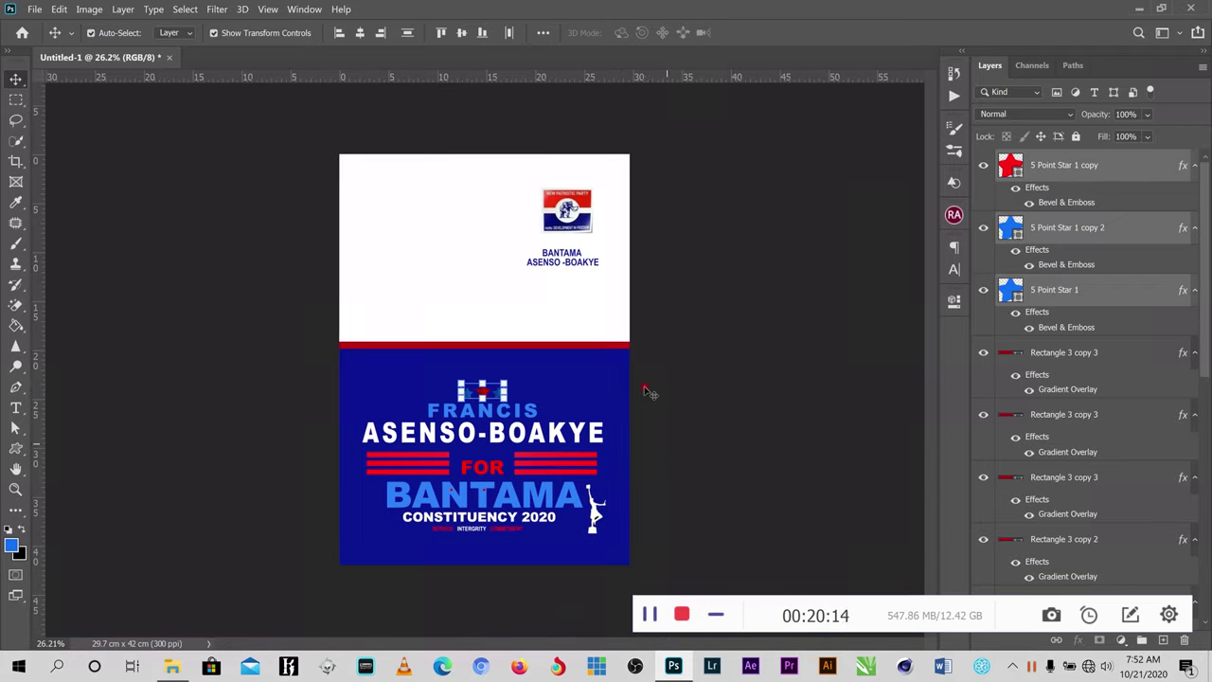
pyautogui.scroll(1, 642, 464)
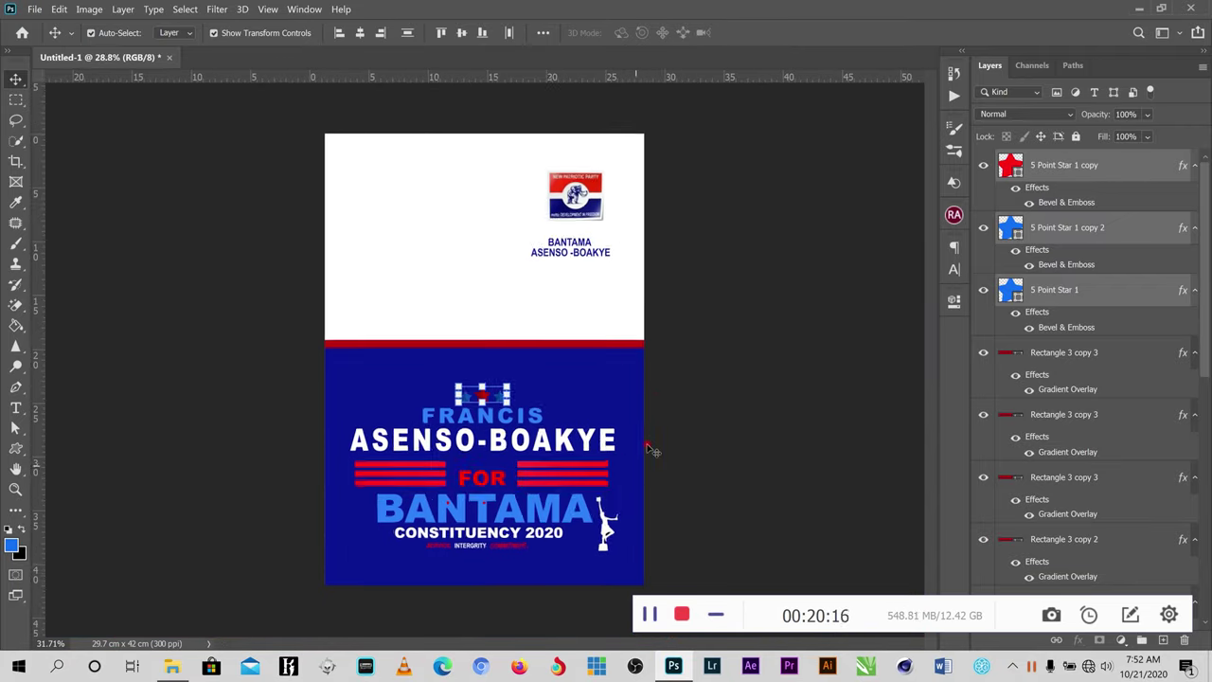
pyautogui.scroll(1, 651, 451)
pyautogui.moveTo(641, 401); pyautogui.dragTo(428, 563)
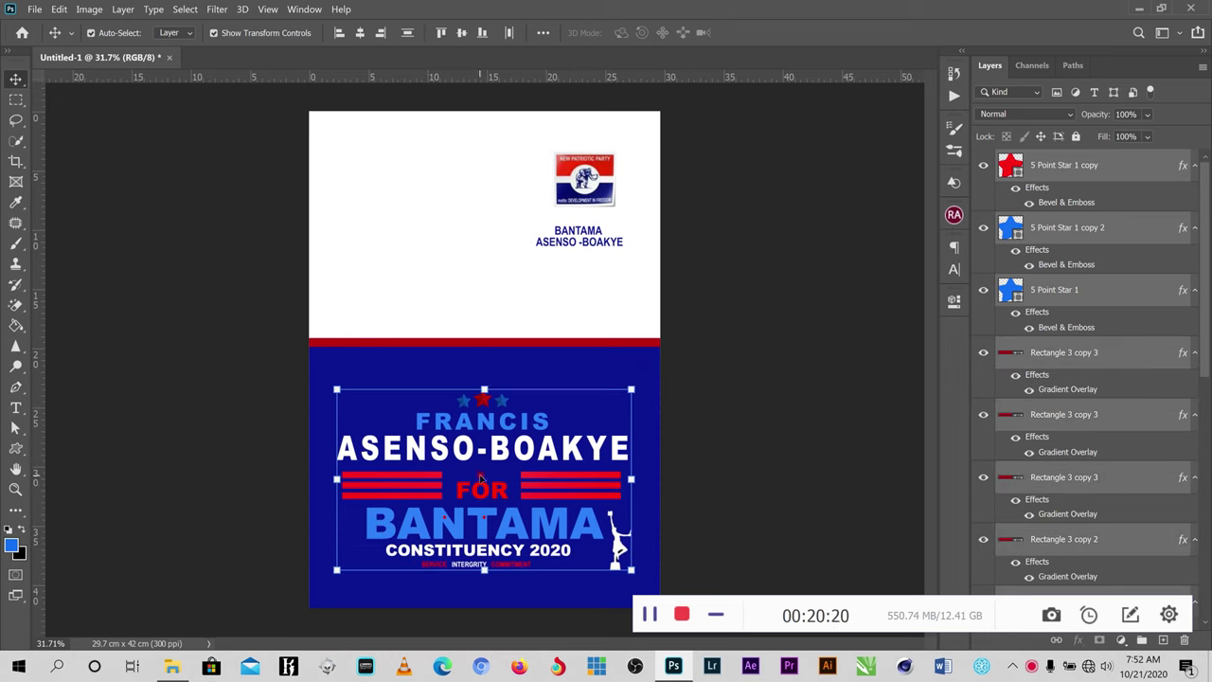
pyautogui.moveTo(489, 496); pyautogui.dragTo(485, 518)
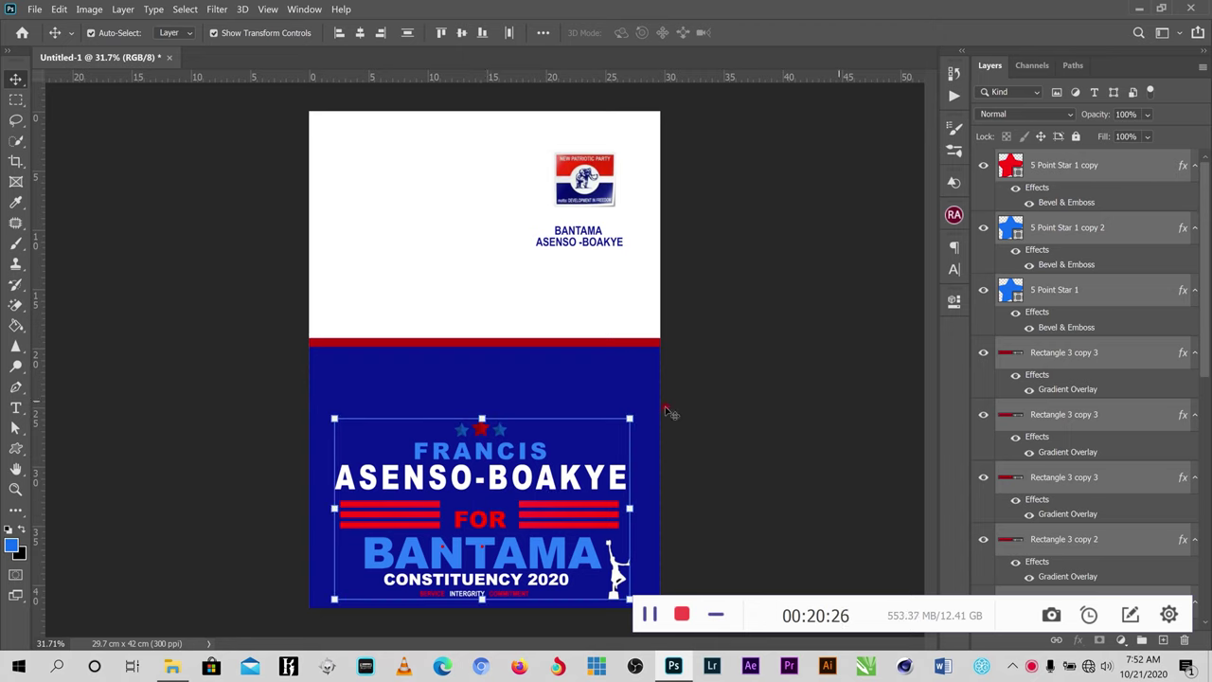
# - Enlarge the selected text, bars, stars and statue proportionally to about 109.6% so they span most of the poster's width
pyautogui.scroll(2, 522, 498)
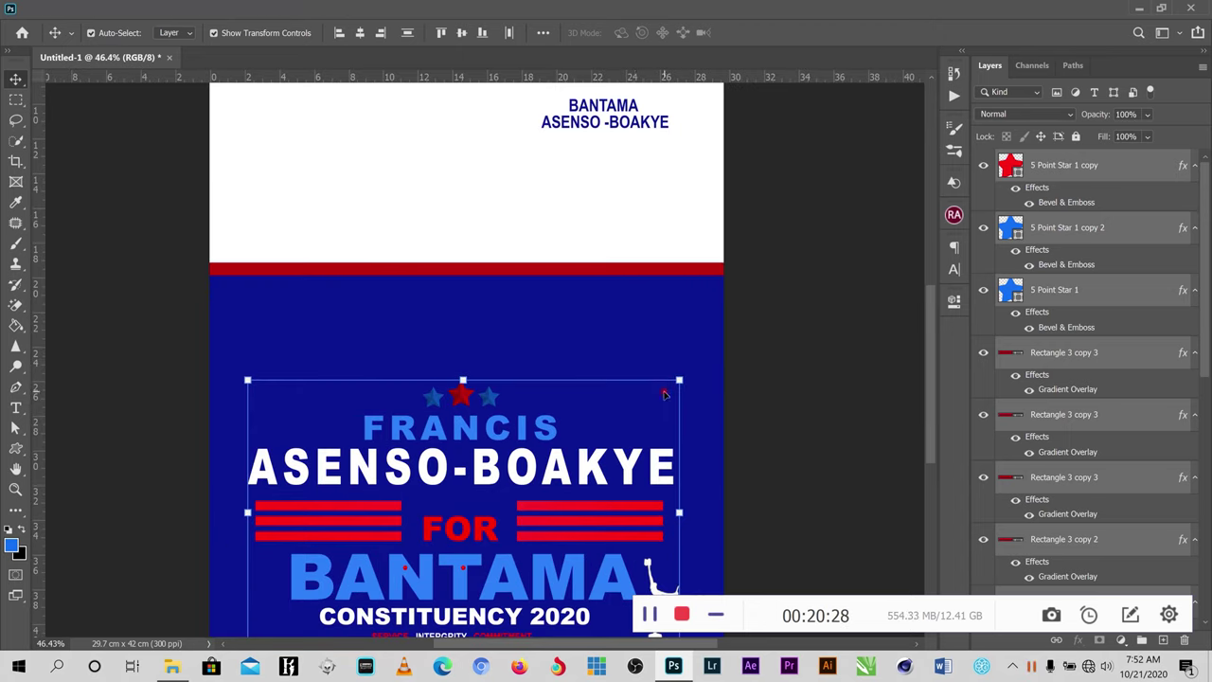
pyautogui.moveTo(249, 377); pyautogui.dragTo(222, 364)
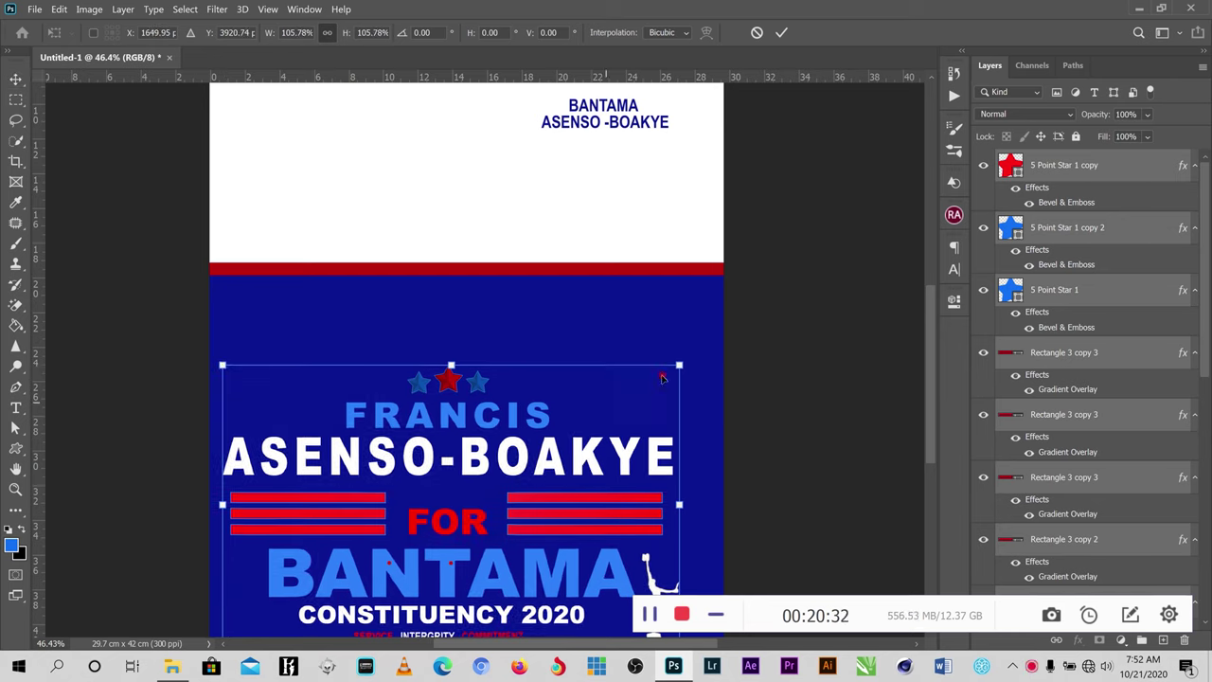
pyautogui.moveTo(678, 362); pyautogui.dragTo(695, 353)
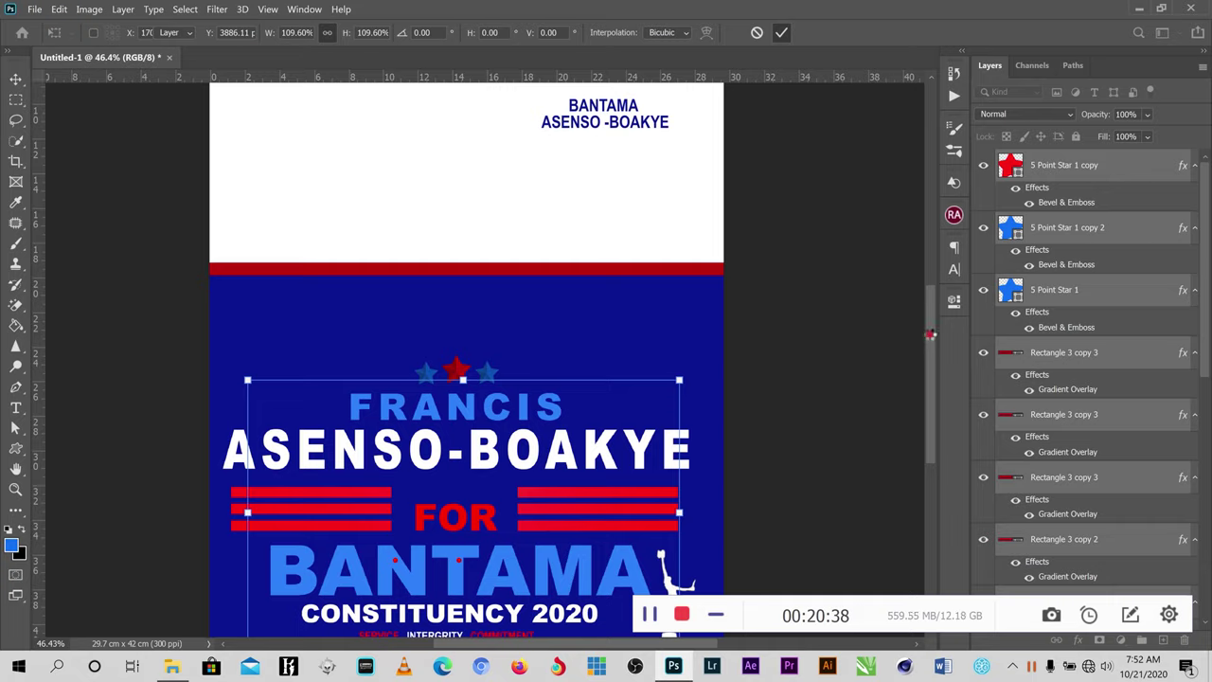
pyautogui.press('Return')
# - Move the two red dots from the BANTAMA text into the gaps on either side of INTERGRITY in the slogan
pyautogui.moveTo(931, 333); pyautogui.dragTo(931, 414)
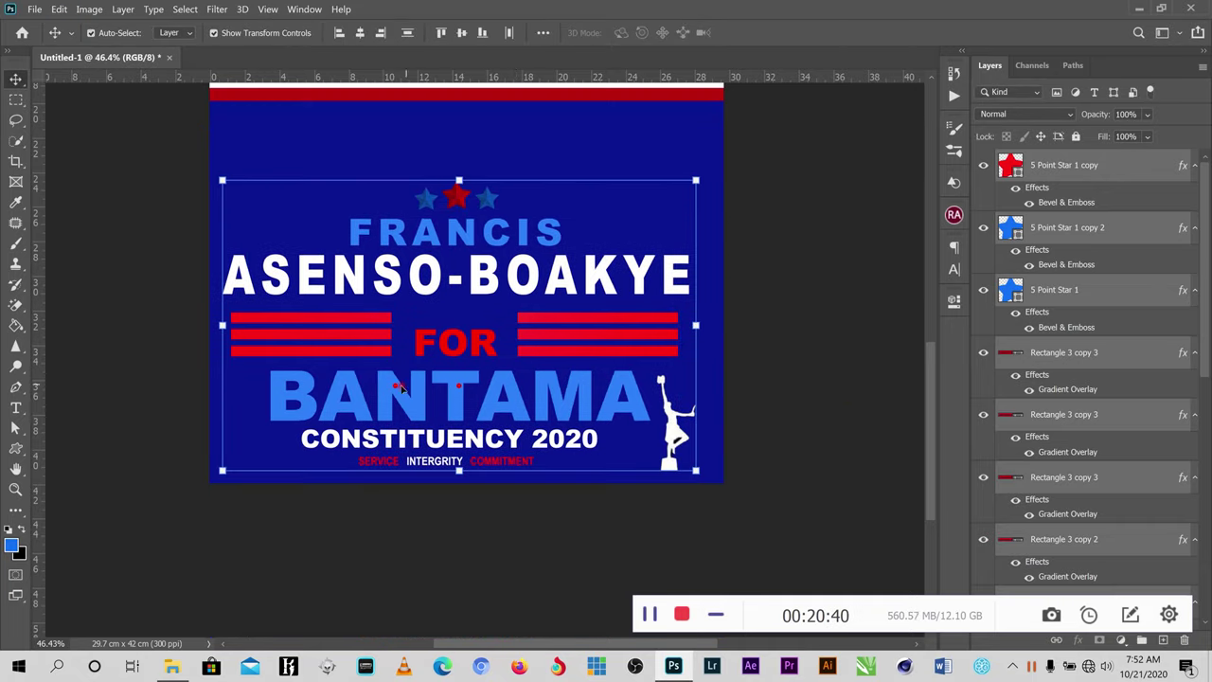
pyautogui.scroll(3, 402, 389)
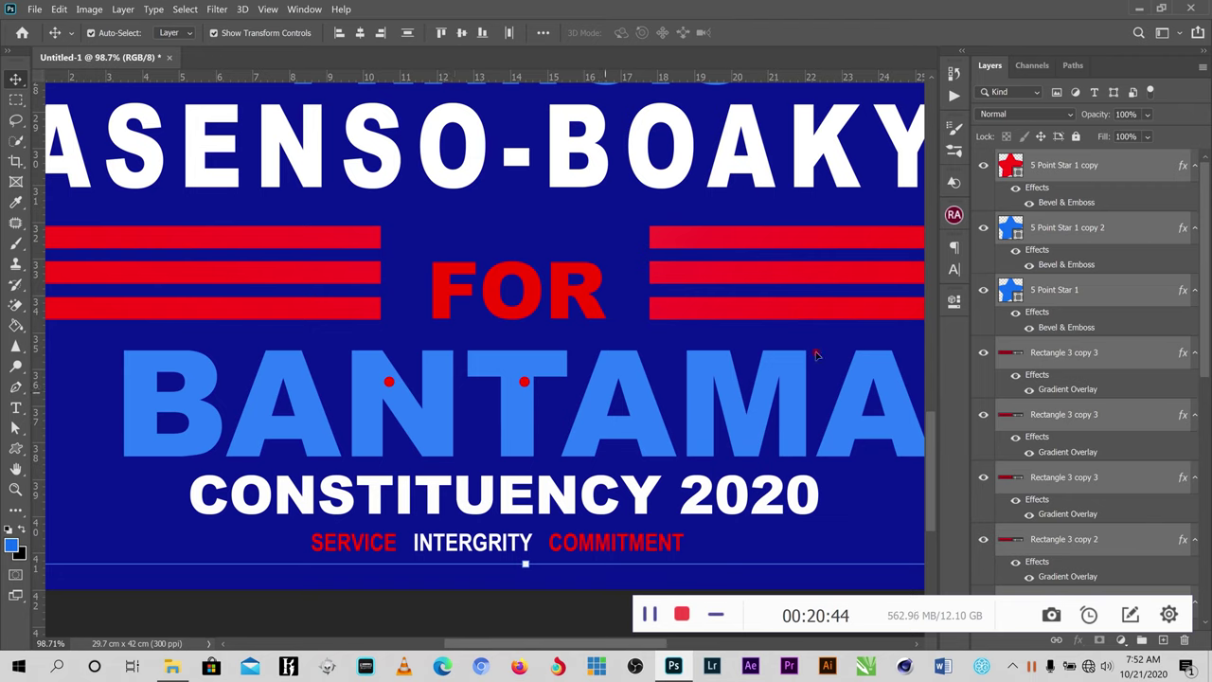
pyautogui.click(744, 282)
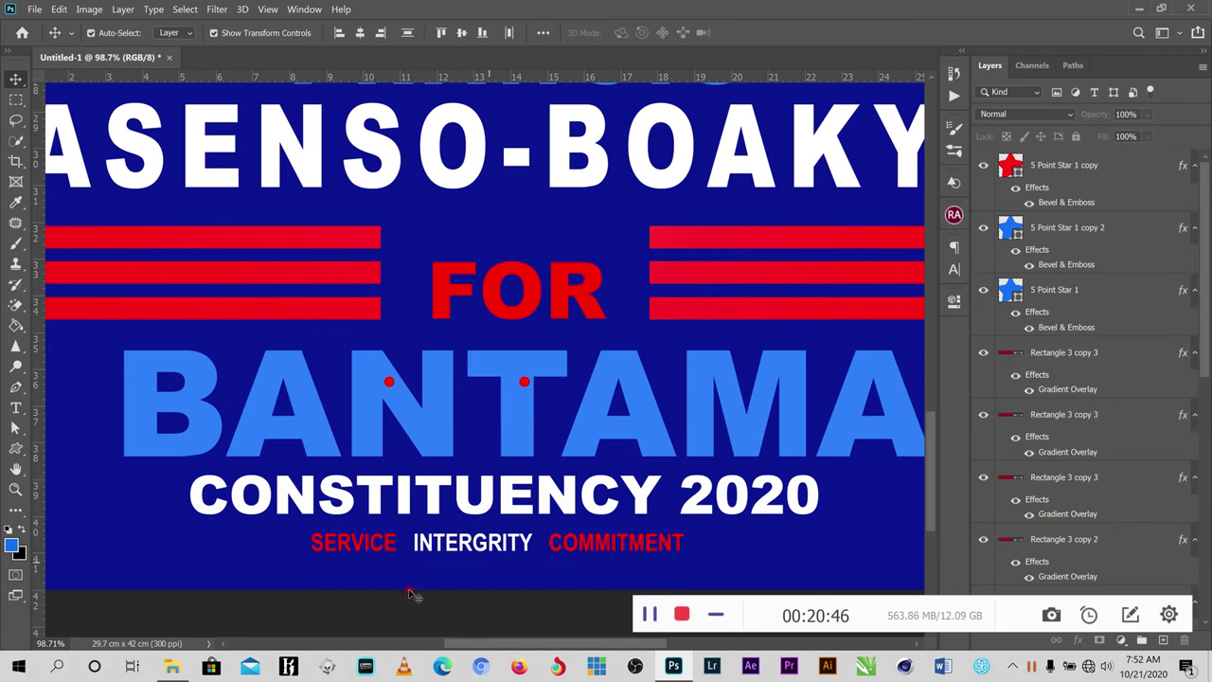
pyautogui.click(388, 381)
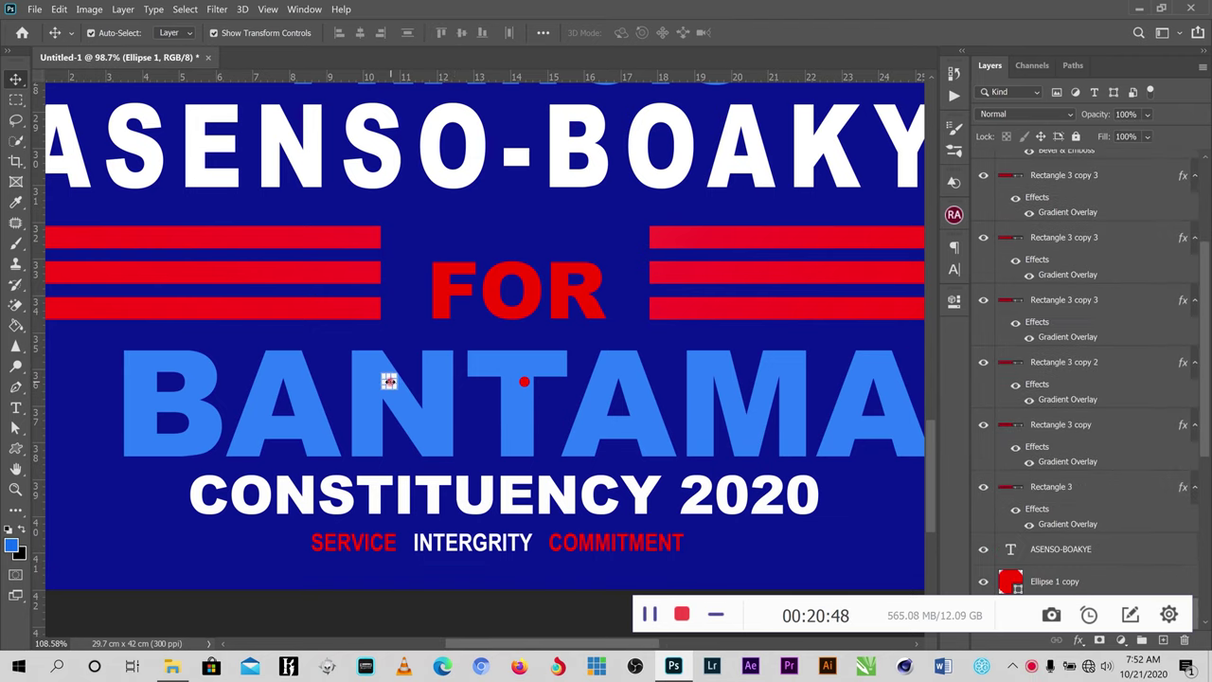
pyautogui.scroll(4, 388, 380)
pyautogui.moveTo(929, 509); pyautogui.dragTo(931, 532)
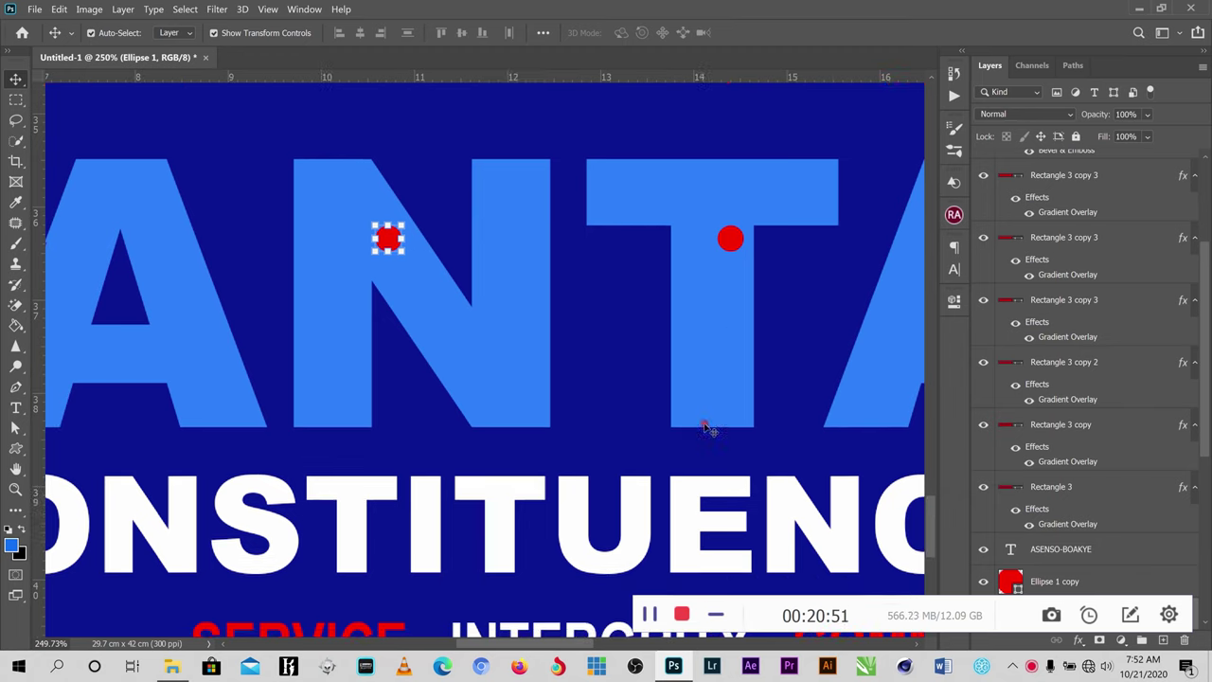
pyautogui.press('ctrl')
pyautogui.keyDown('shift'); pyautogui.click(734, 243); pyautogui.keyUp('shift')
pyautogui.moveTo(731, 240); pyautogui.dragTo(724, 426)
pyautogui.moveTo(724, 502); pyautogui.dragTo(726, 561)
pyautogui.moveTo(935, 515); pyautogui.dragTo(932, 550)
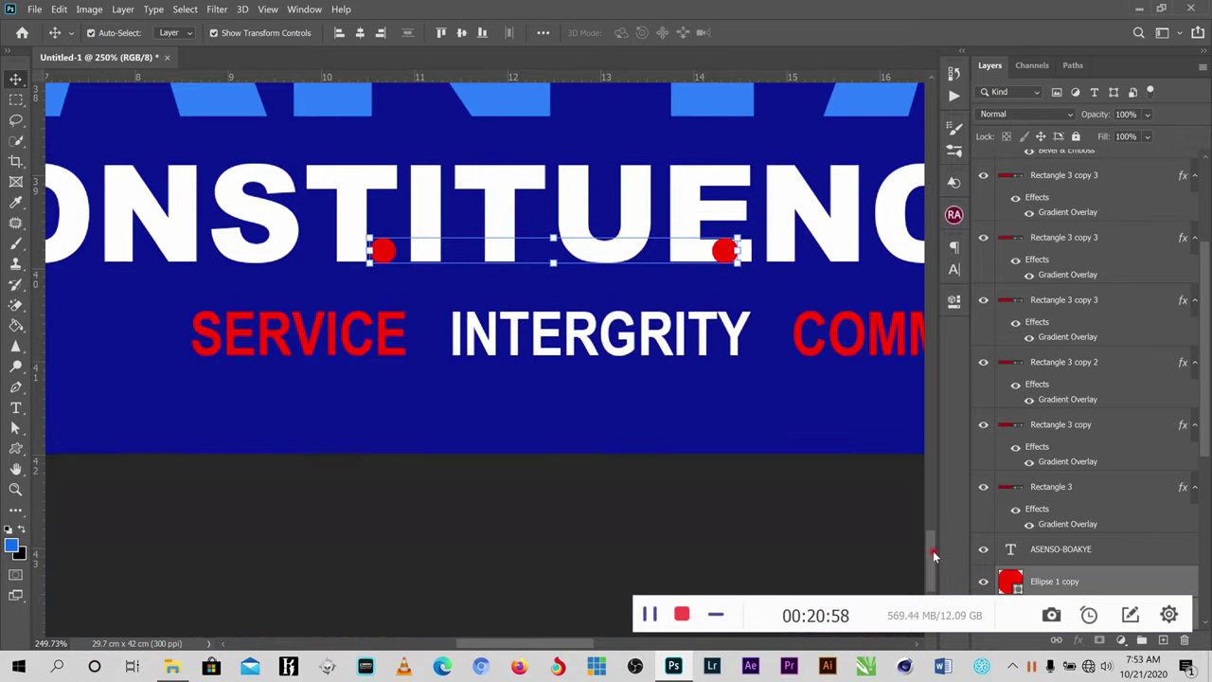
pyautogui.moveTo(726, 252); pyautogui.dragTo(774, 333)
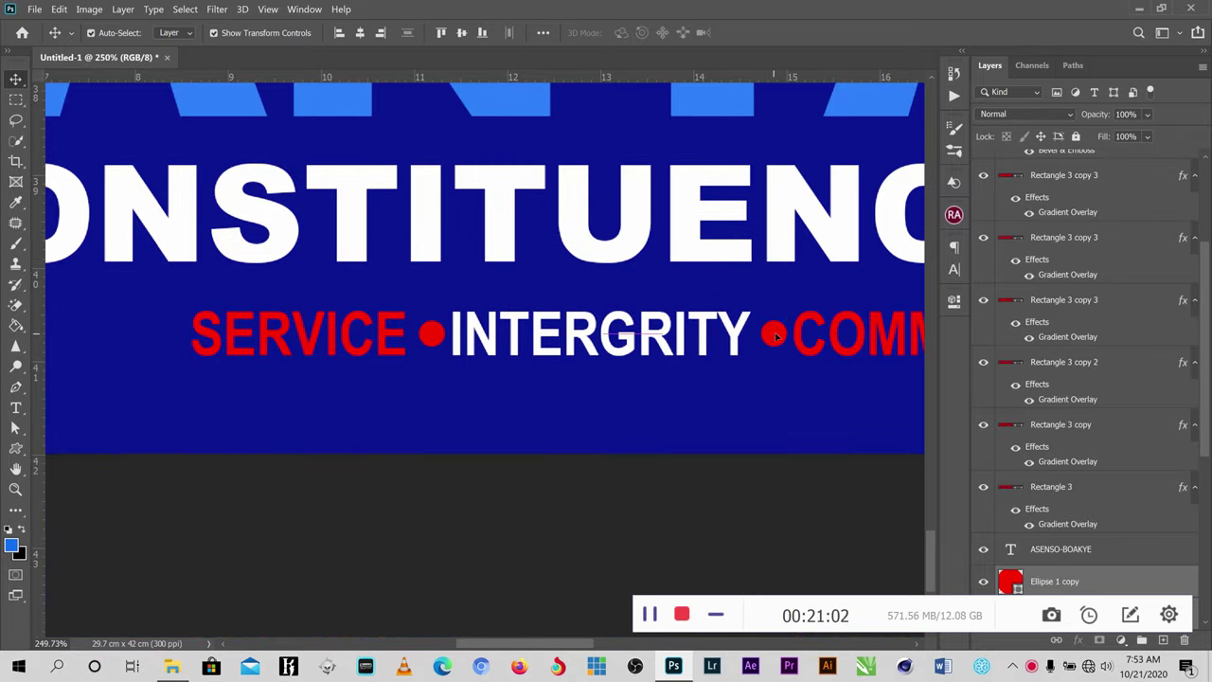
# - Lower only the top edge of the blue rectangle to just above the stars, scaling its height to about 81.84%
pyautogui.scroll(-3, 774, 333)
pyautogui.scroll(-6, 816, 330)
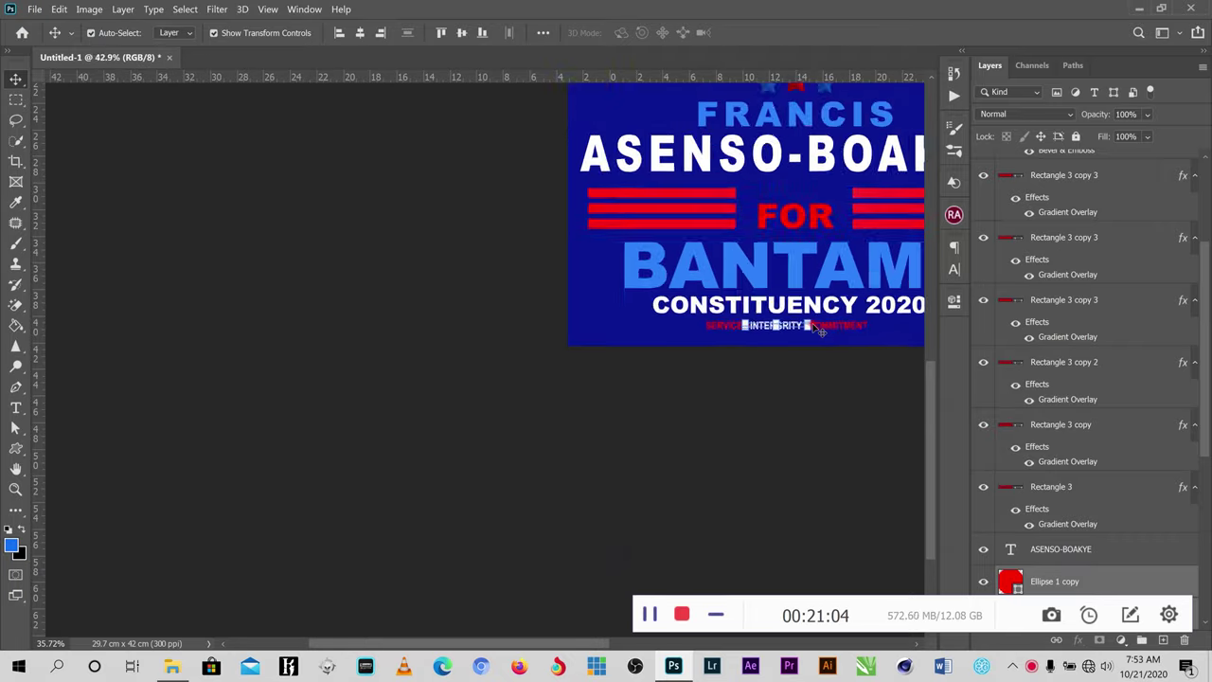
pyautogui.scroll(3, 568, 388)
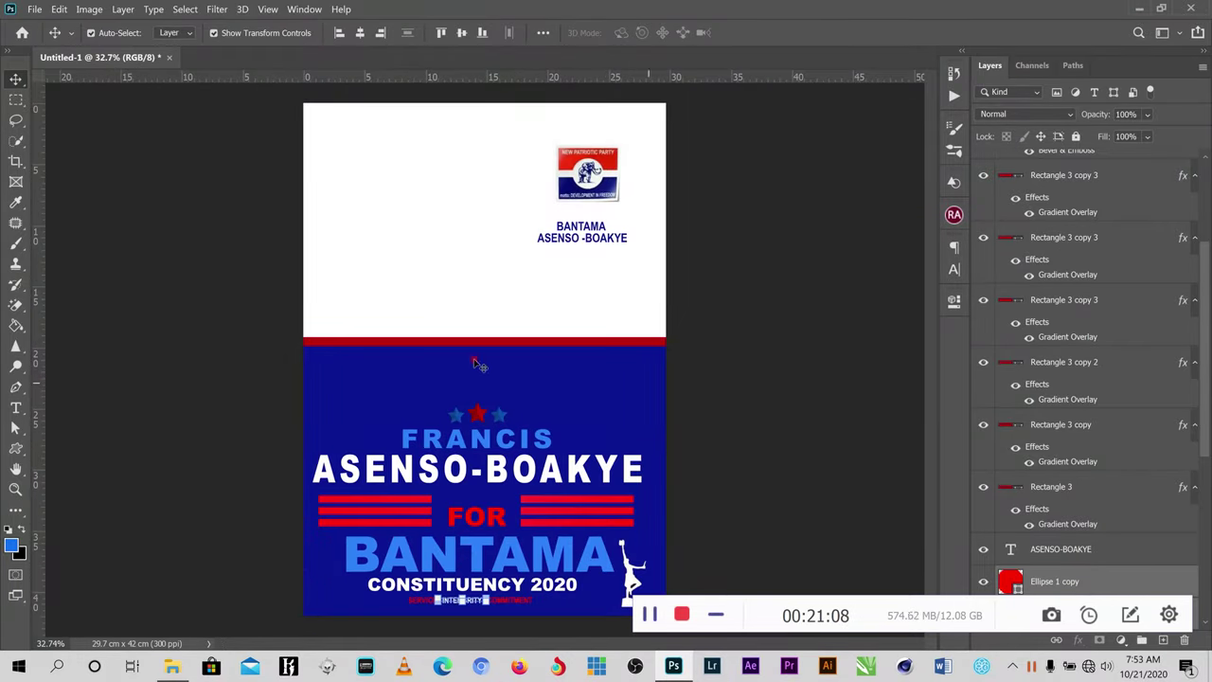
pyautogui.click(562, 377)
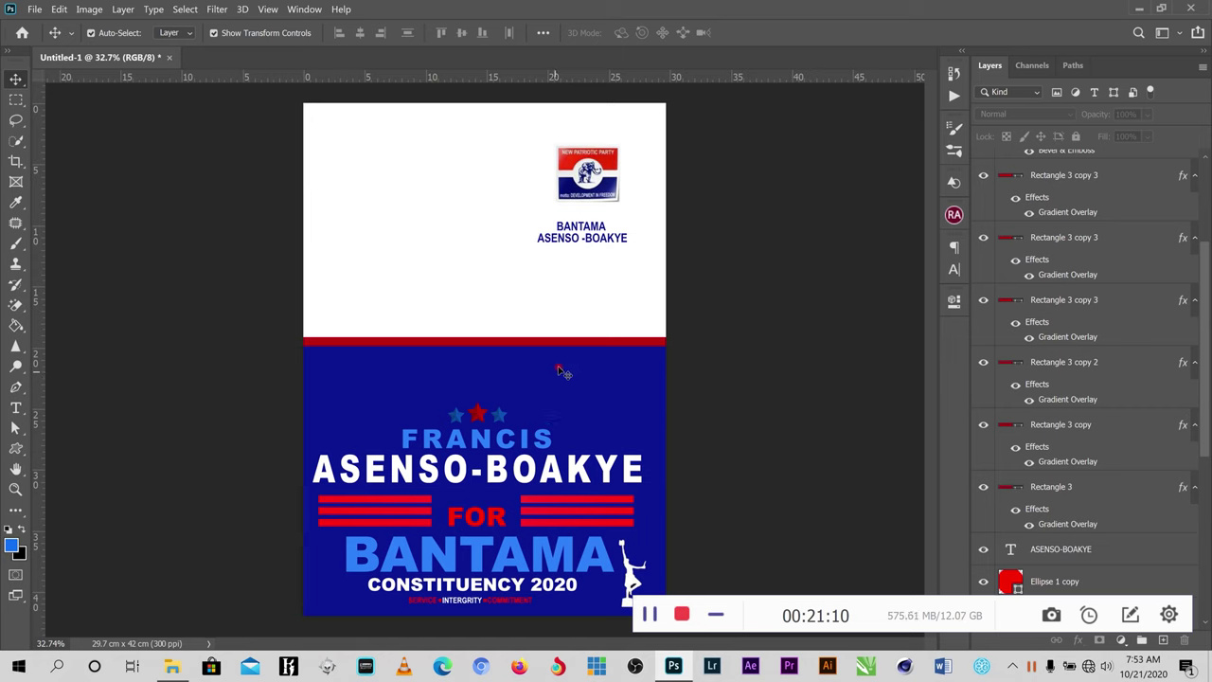
pyautogui.rightClick(559, 370)
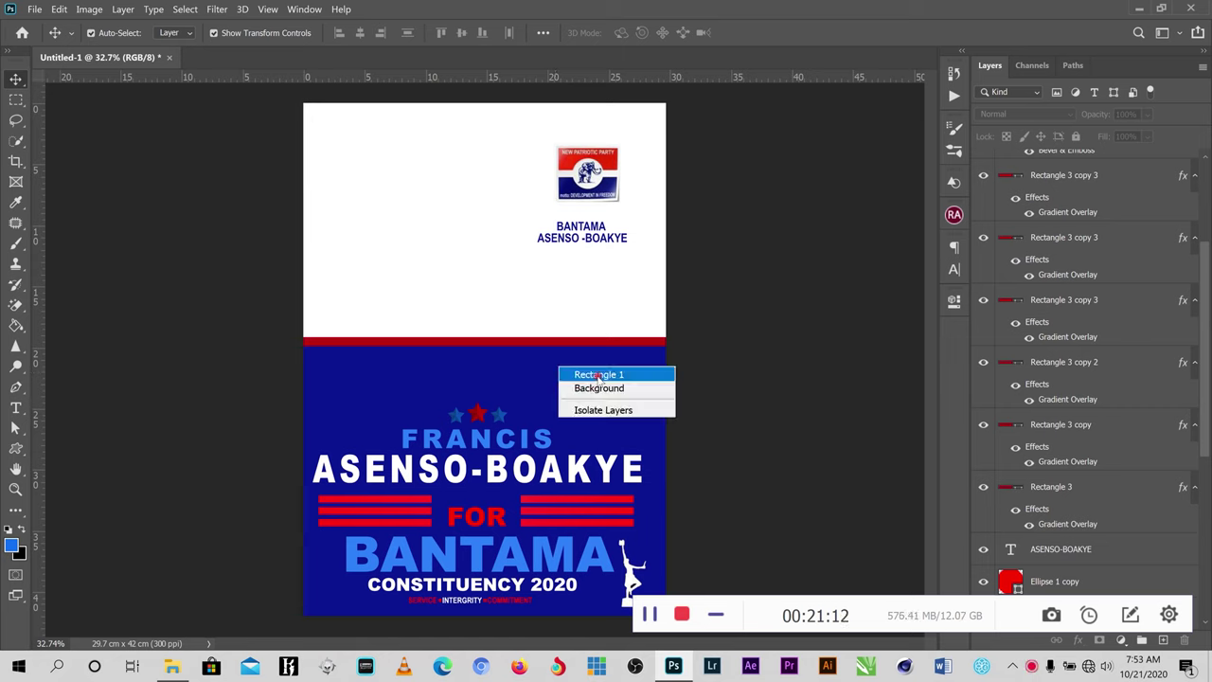
pyautogui.click(597, 376)
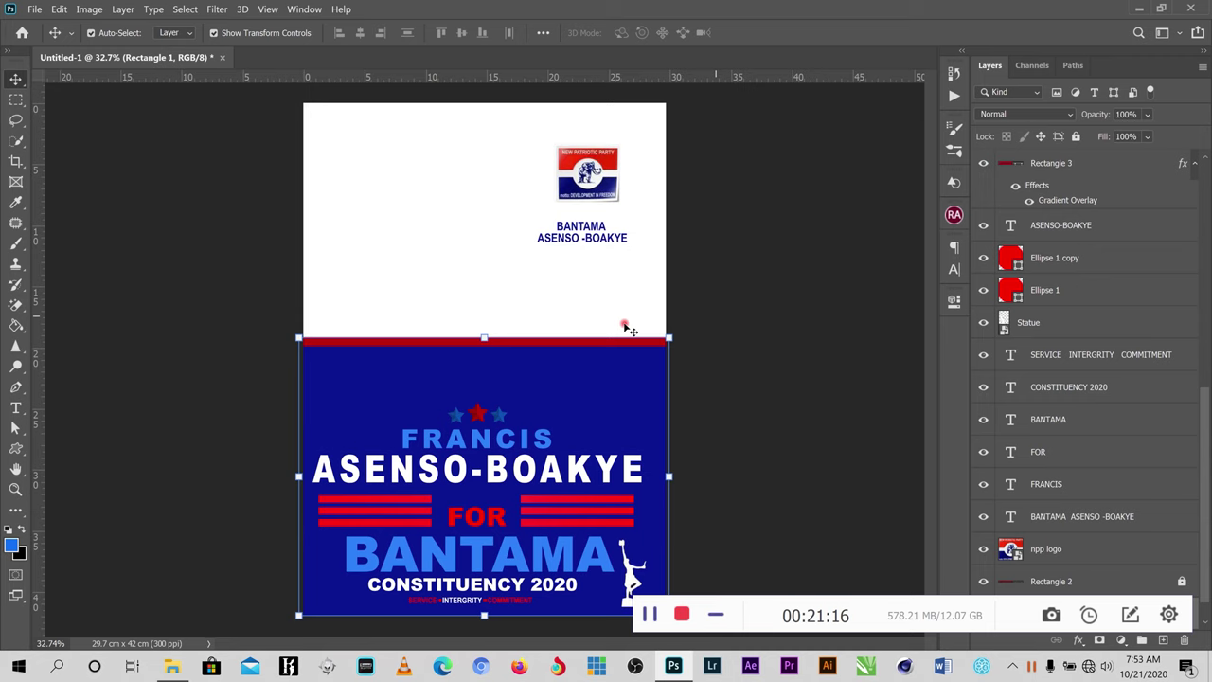
pyautogui.moveTo(483, 337); pyautogui.dragTo(486, 346)
pyautogui.hotkey('ctrl', 'z')
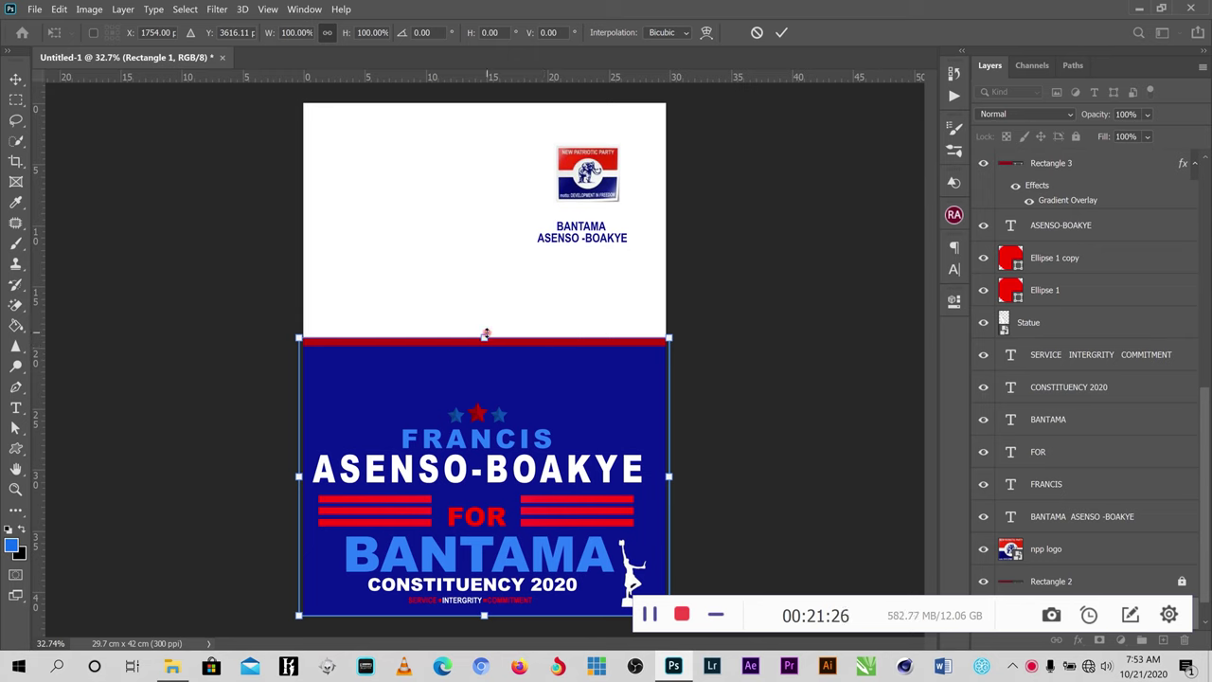
pyautogui.moveTo(485, 336); pyautogui.dragTo(487, 388)
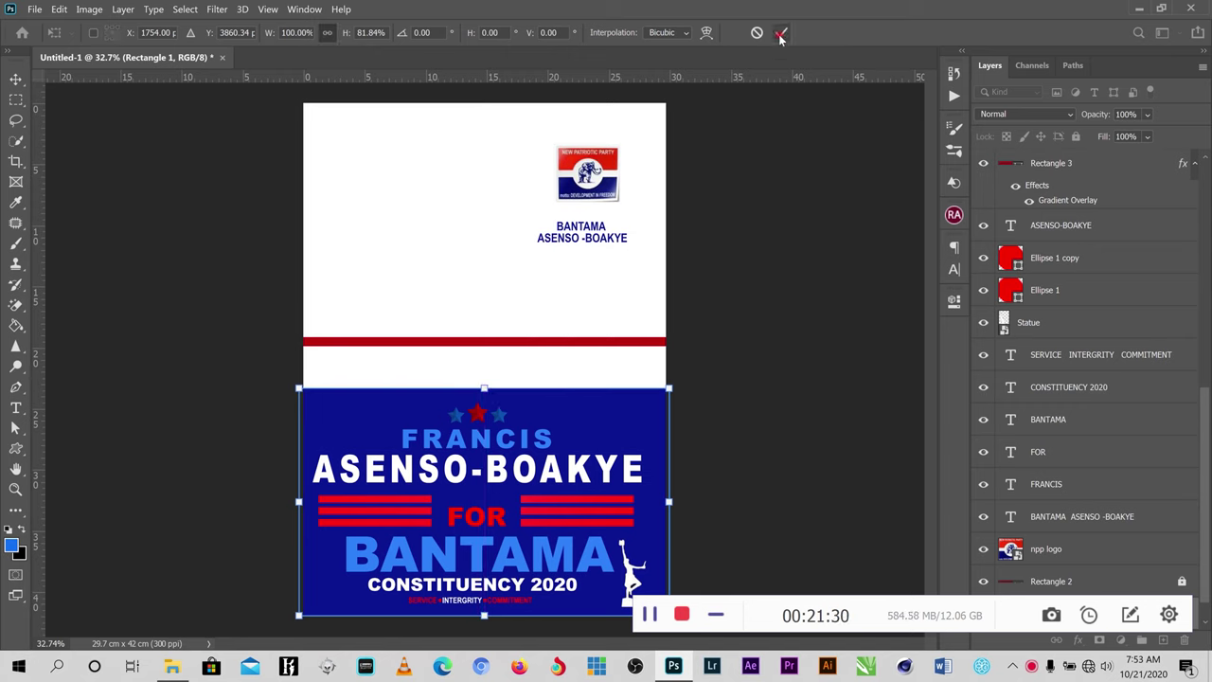
# - Select the dark red strip across the poster and unlock its layer
pyautogui.click(503, 349)
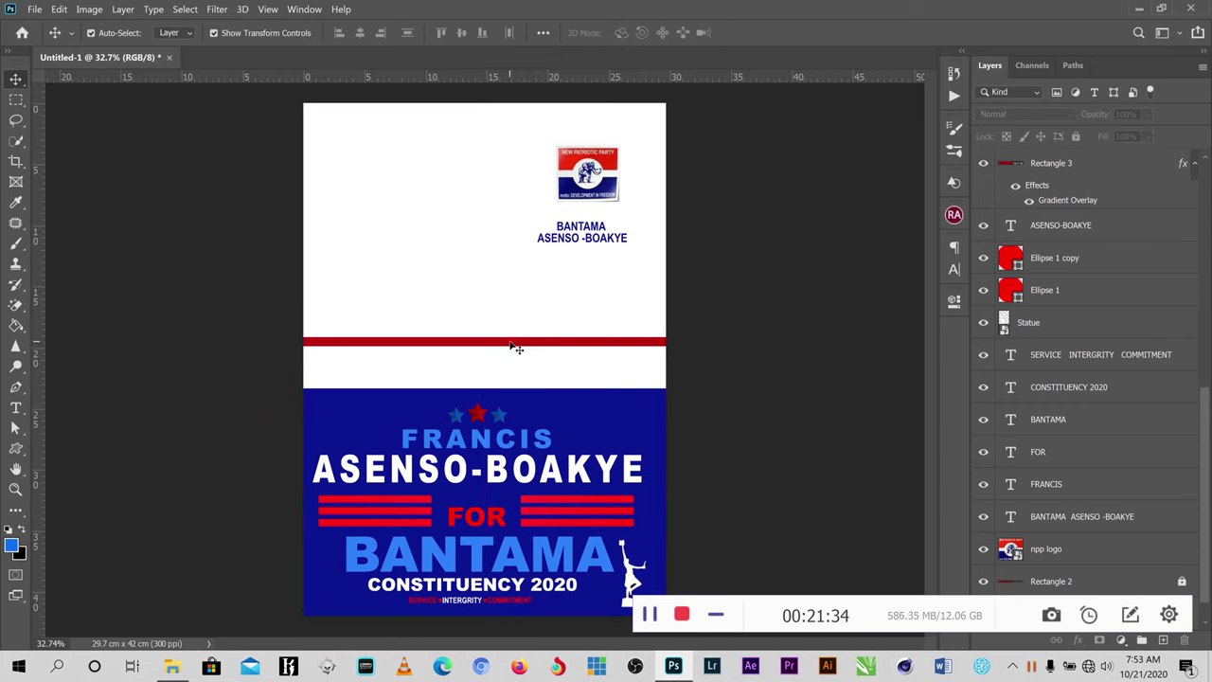
pyautogui.rightClick(511, 348)
pyautogui.click(548, 350)
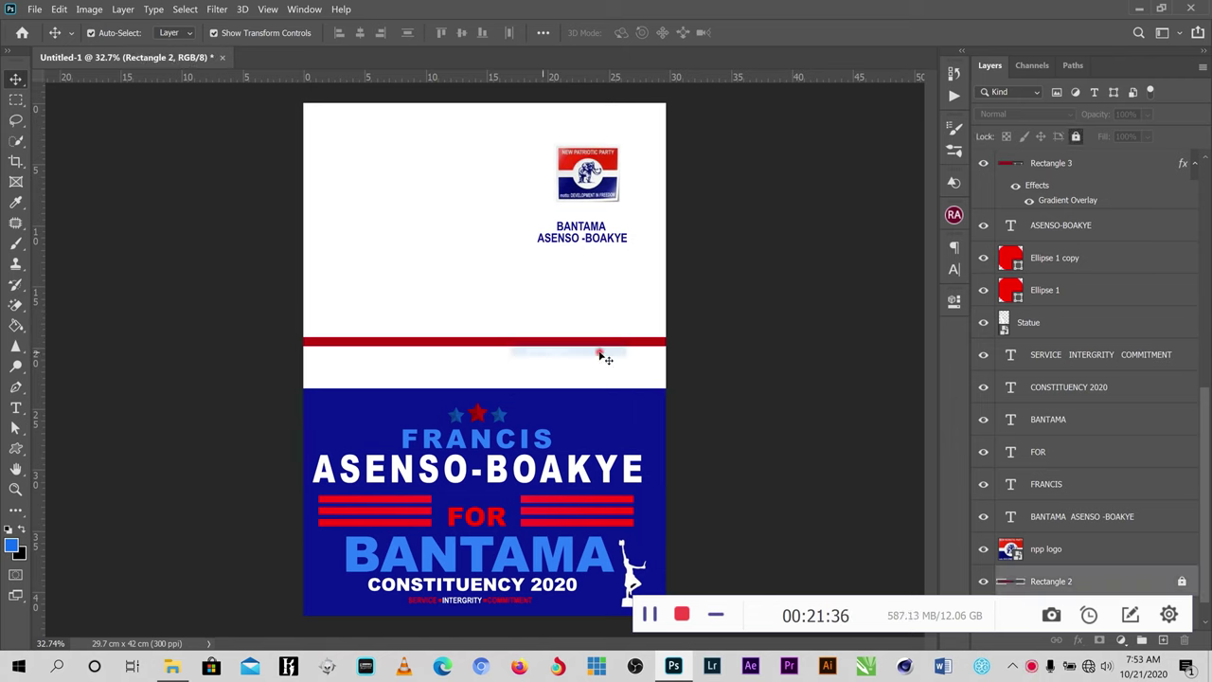
pyautogui.click(1076, 135)
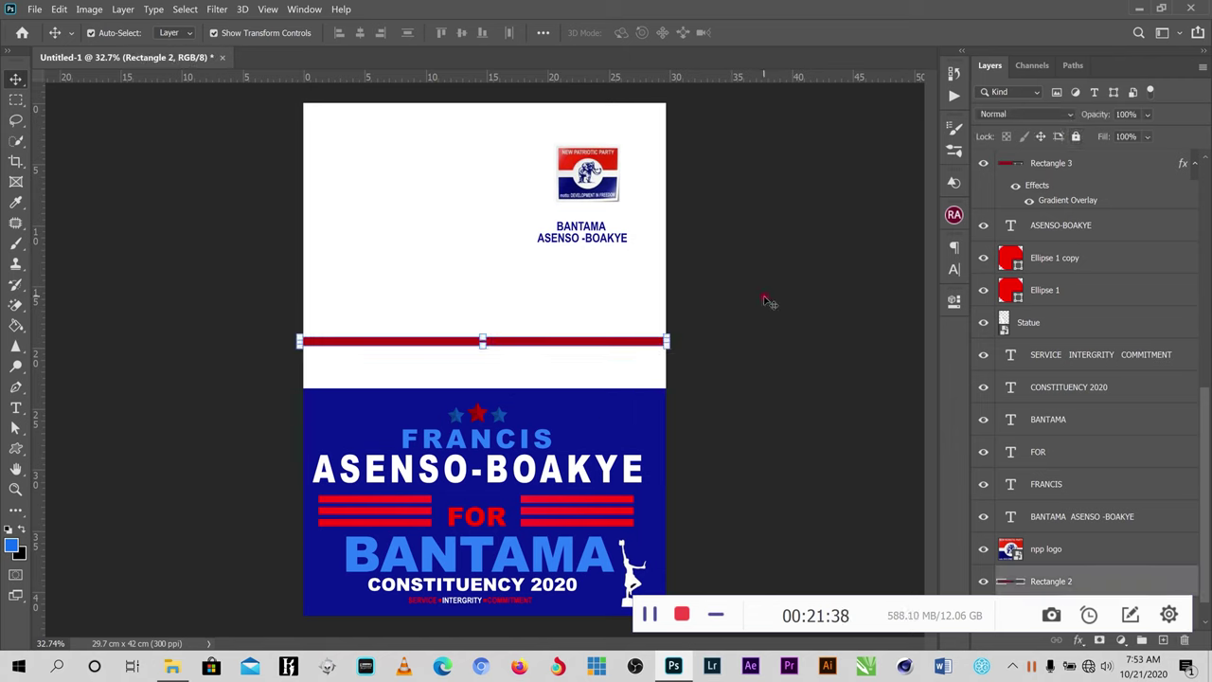
# - Move the dark red strip straight down onto the top edge of the shortened blue rectangle
pyautogui.press('Down')
pyautogui.press('Down')
pyautogui.press('Down')
pyautogui.press('Down')
pyautogui.press('Down')
pyautogui.press('Down')
pyautogui.press('Down')
pyautogui.press('Down')
pyautogui.press('Down')
pyautogui.press('Down')
pyautogui.press('Down')
pyautogui.press('Down')
pyautogui.press('Down')
pyautogui.press('Down')
pyautogui.press('Down')
pyautogui.press('Down')
pyautogui.press('Down')
pyautogui.press('Down')
pyautogui.press('Down')
pyautogui.press('Down')
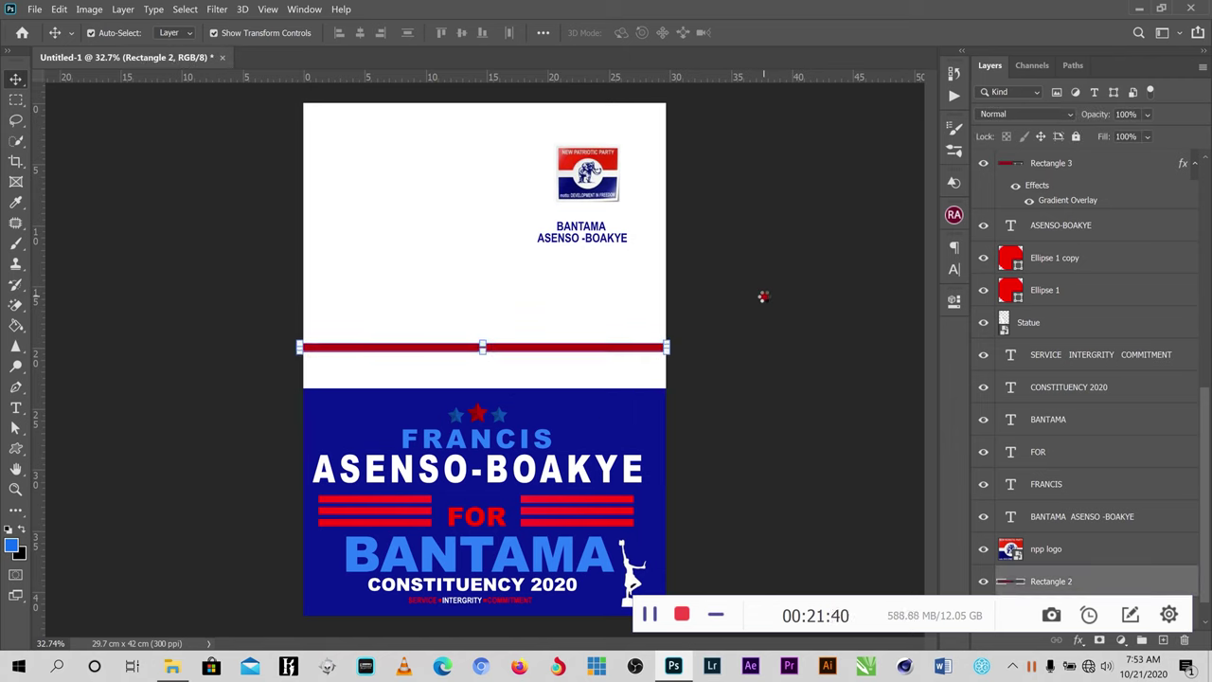
pyautogui.press('Down')
pyautogui.press('Down')
pyautogui.press('Down')
pyautogui.press('Down')
pyautogui.press('Down')
pyautogui.press('Down')
pyautogui.press('Down')
pyautogui.press('Down')
pyautogui.press('Down')
pyautogui.press('Down')
pyautogui.press('Down')
pyautogui.press('Down')
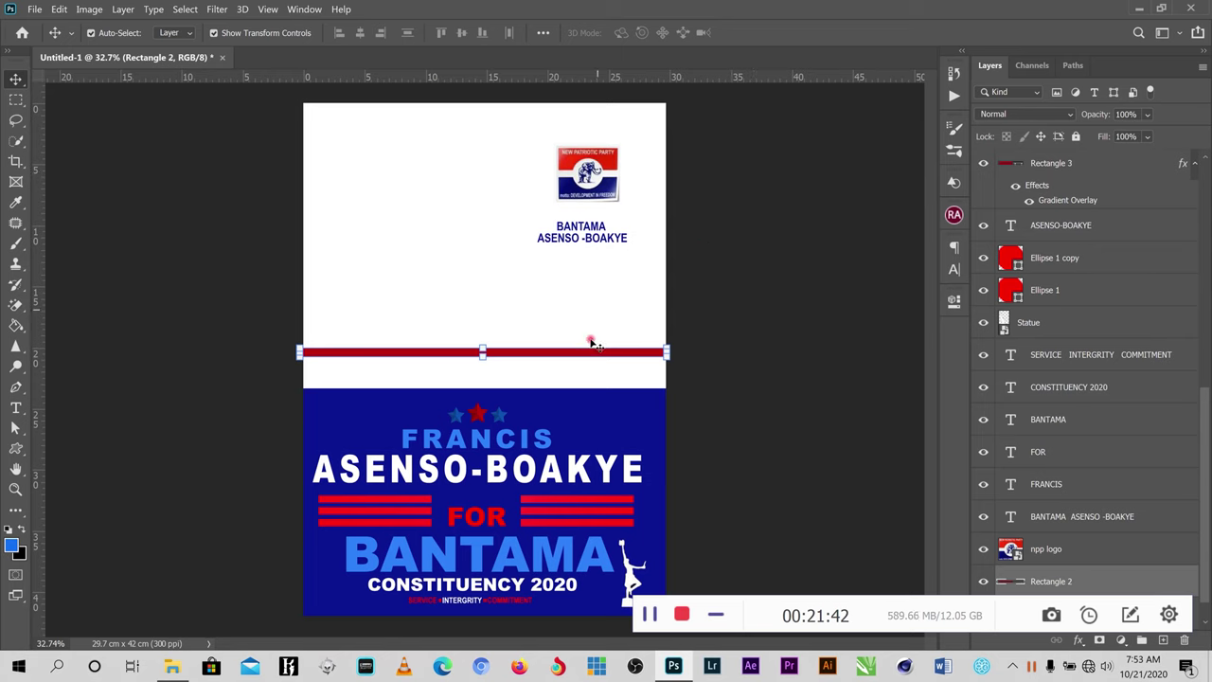
pyautogui.moveTo(547, 358); pyautogui.dragTo(552, 392)
pyautogui.click(725, 344)
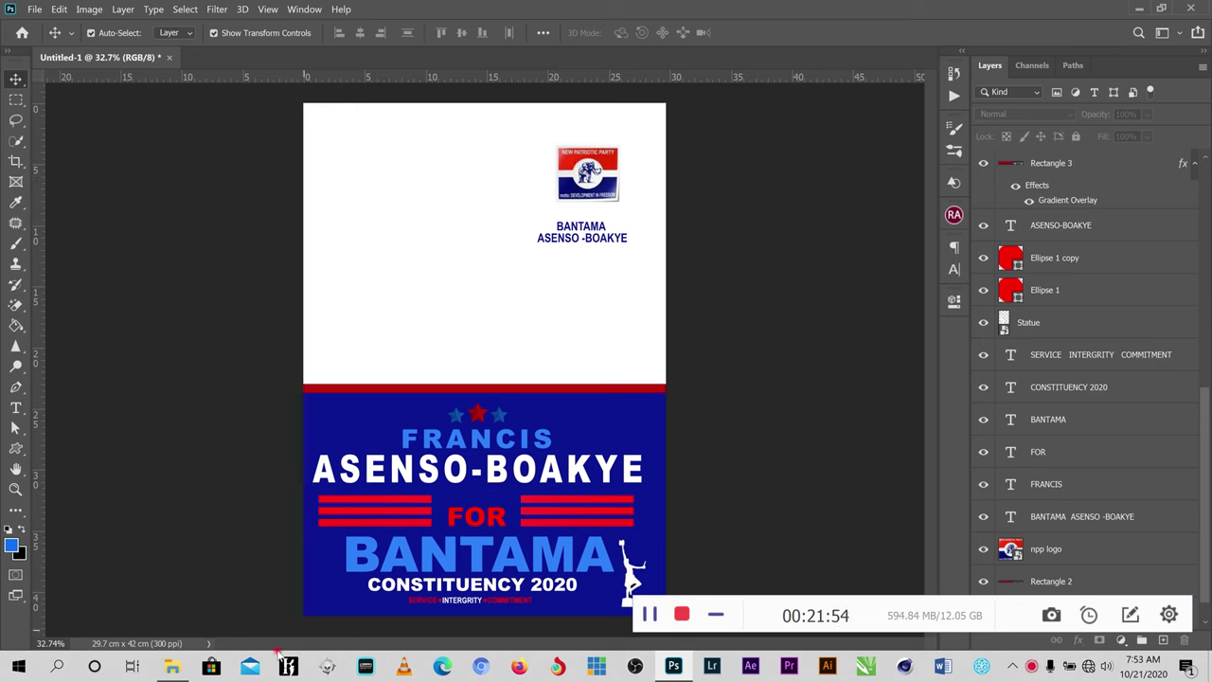
# - Place MP PIC.png on the poster and move the portrait up so its bottom edge meets the red strip
pyautogui.click(172, 667)
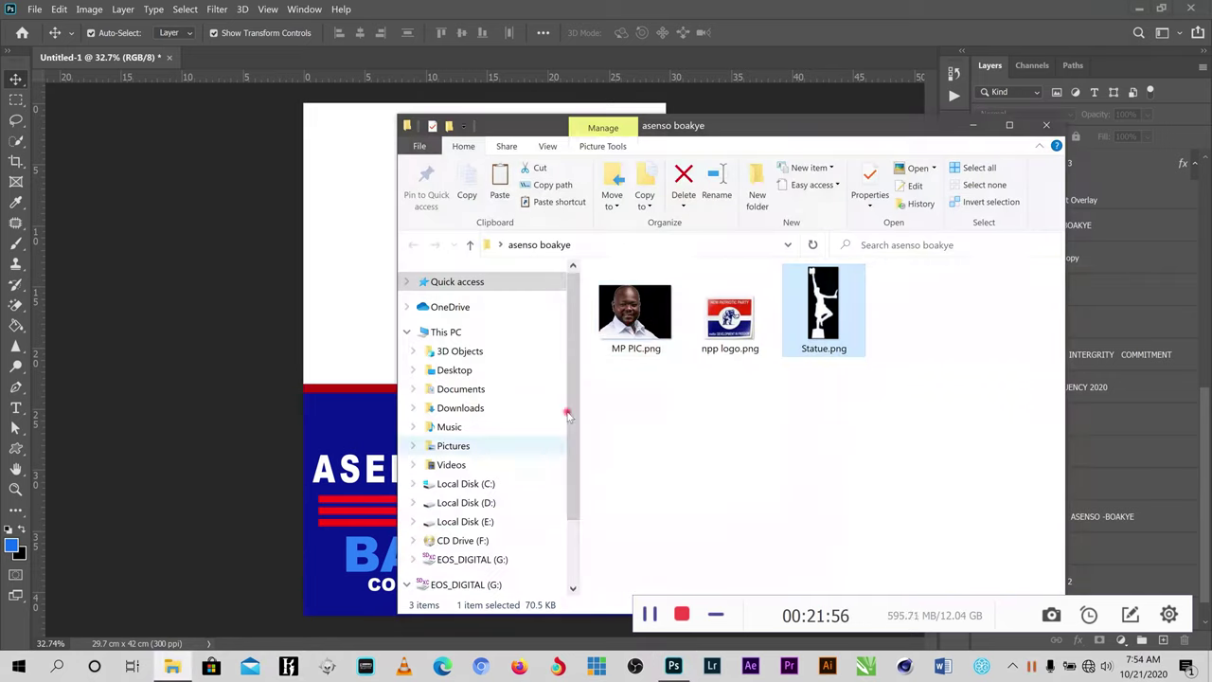
pyautogui.moveTo(635, 312); pyautogui.dragTo(379, 338)
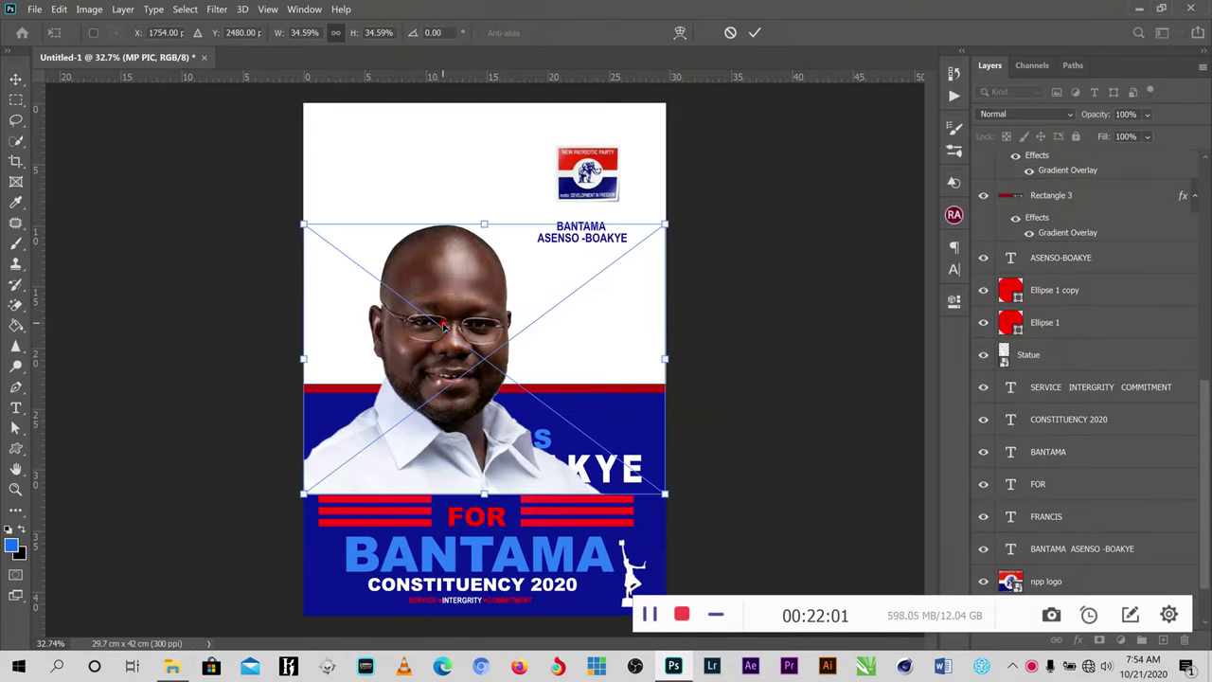
pyautogui.click(754, 33)
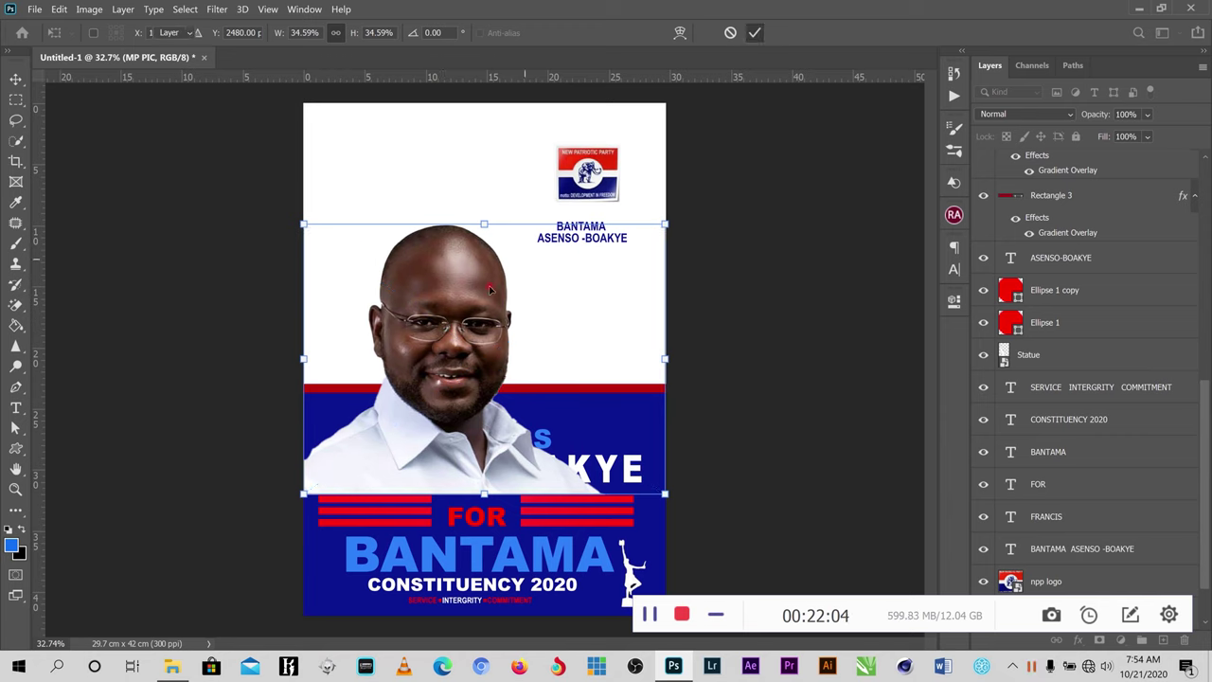
pyautogui.moveTo(489, 289); pyautogui.dragTo(448, 186)
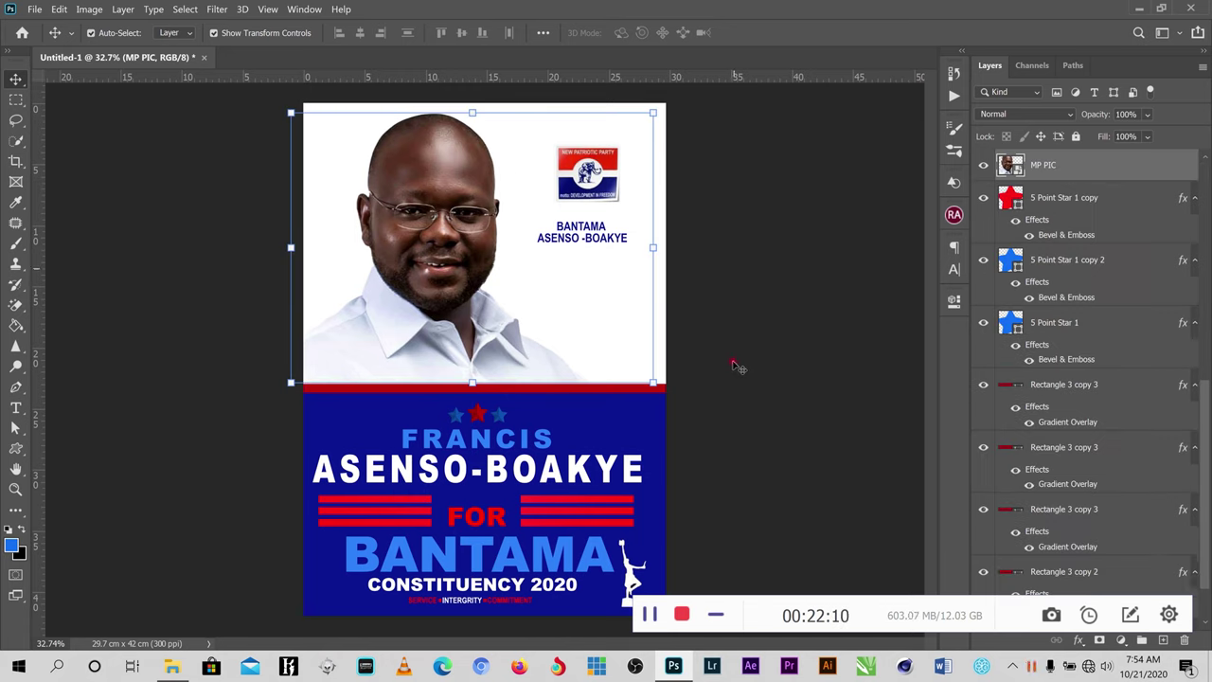
pyautogui.click(690, 349)
pyautogui.click(439, 243)
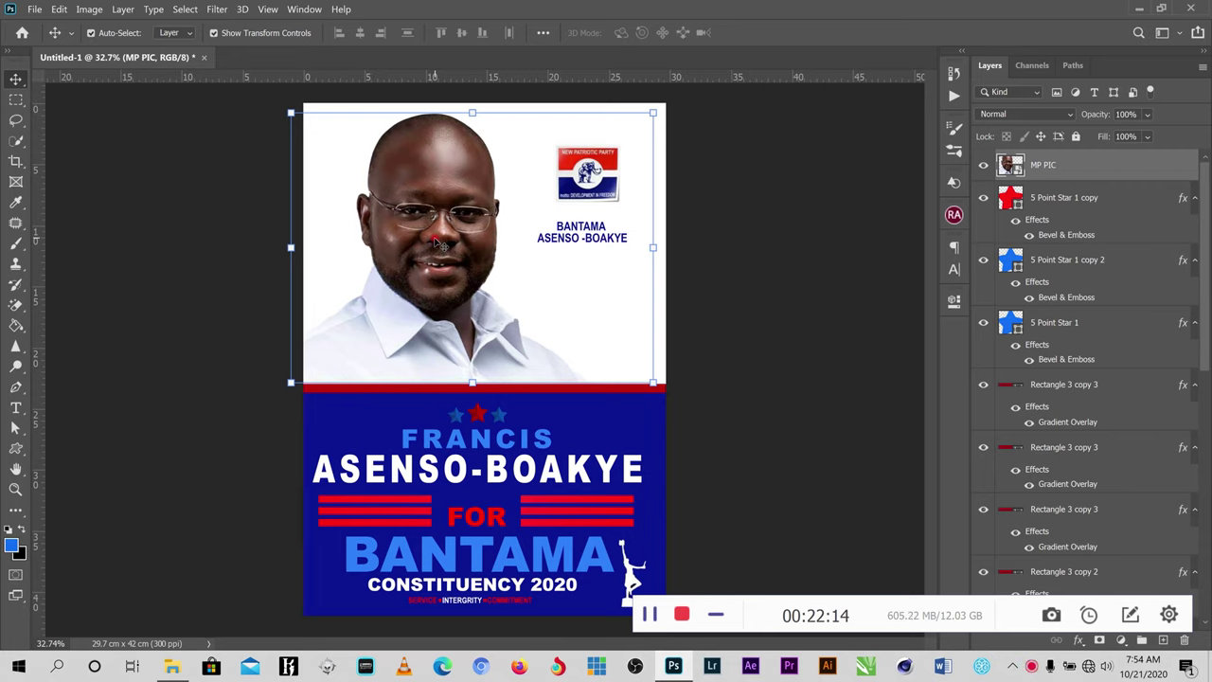
pyautogui.click(731, 357)
pyautogui.scroll(2, 505, 372)
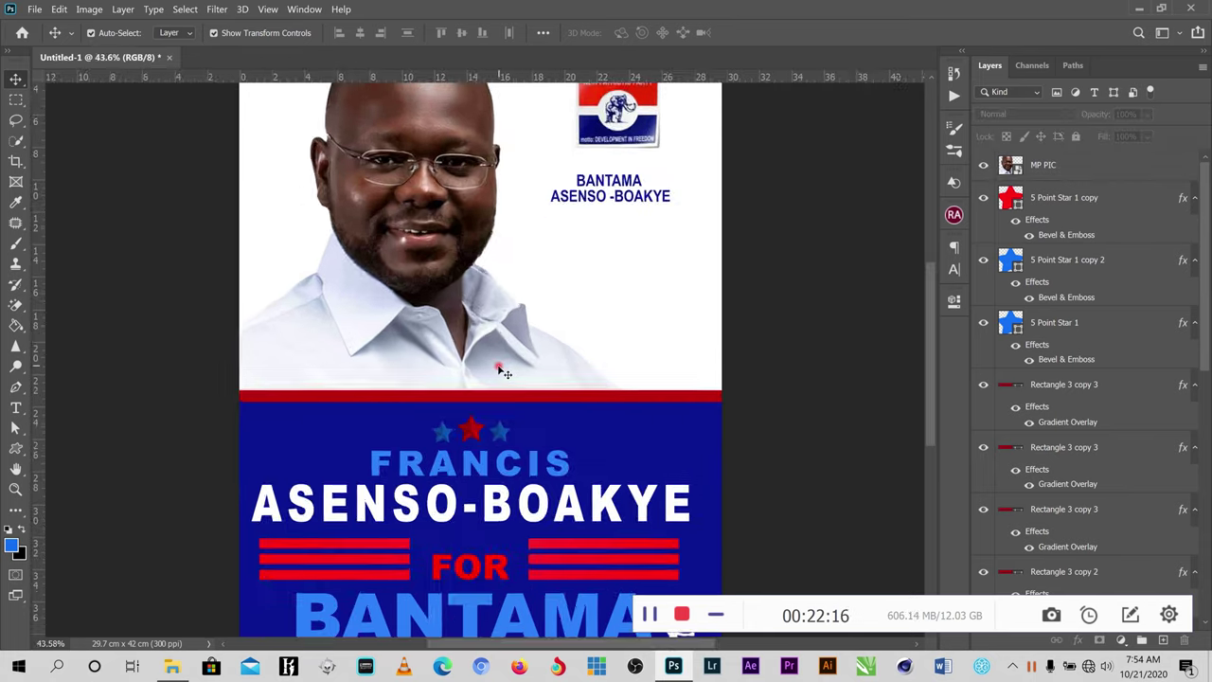
pyautogui.scroll(-2, 504, 372)
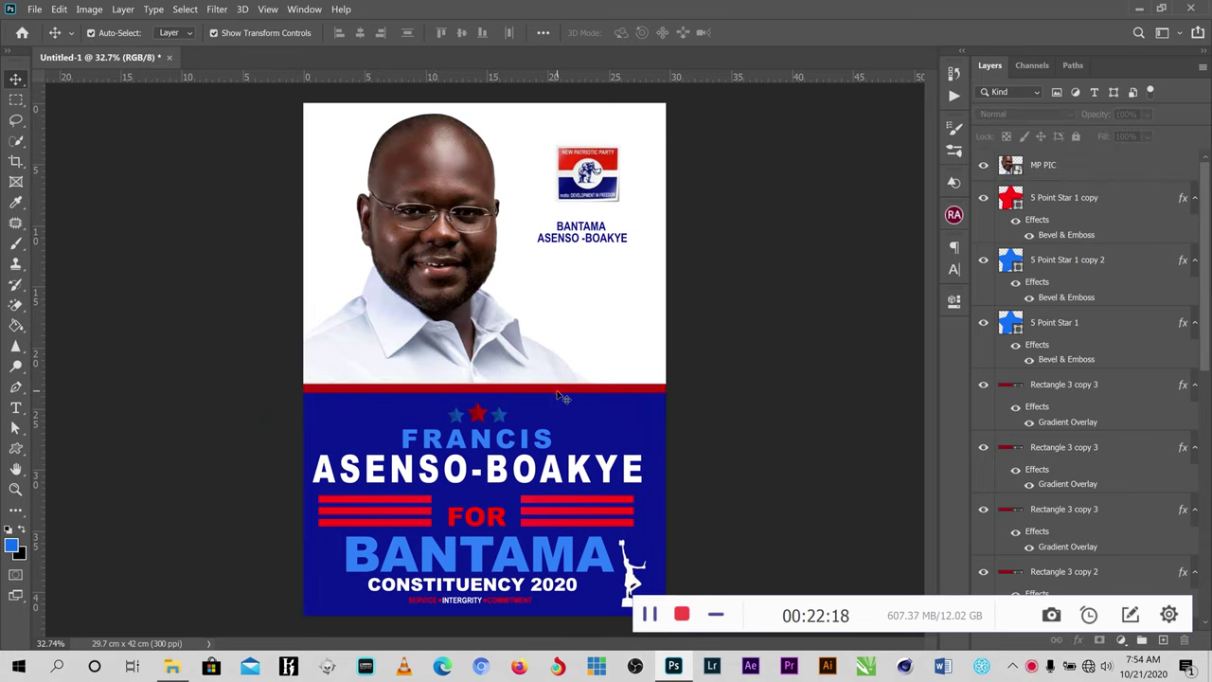